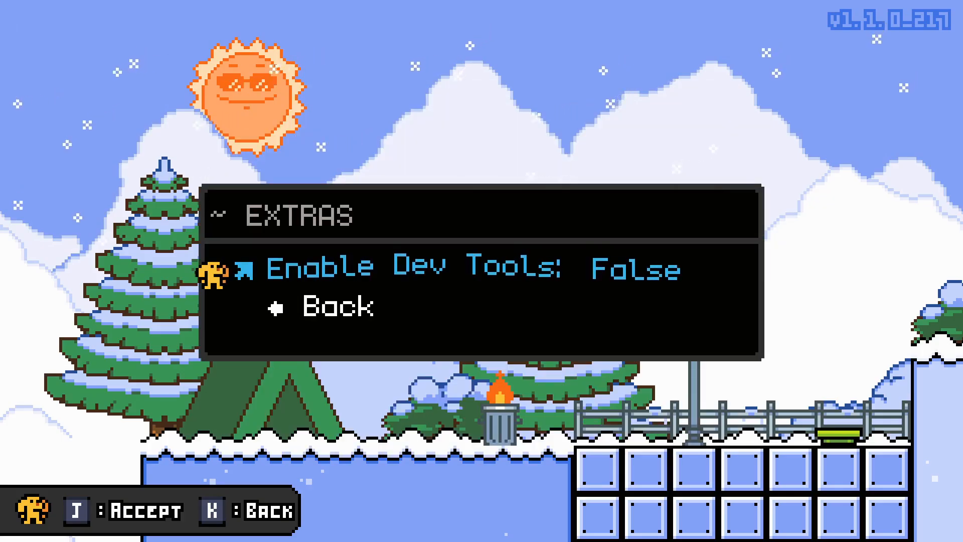
Enable Dev Tools in the Extras settings and list the available commands in the developer console
{"action": "key", "text": "j"}
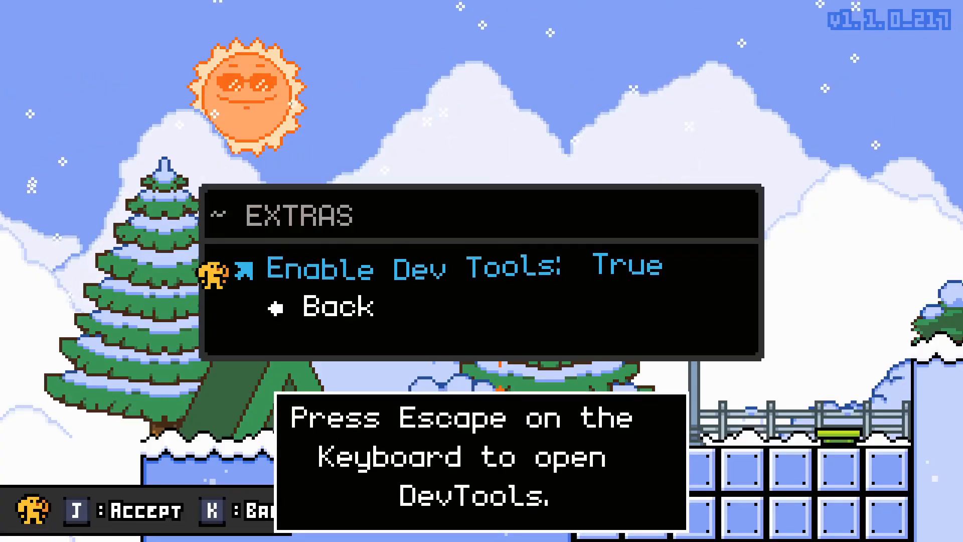
{"action": "key", "text": "Escape"}
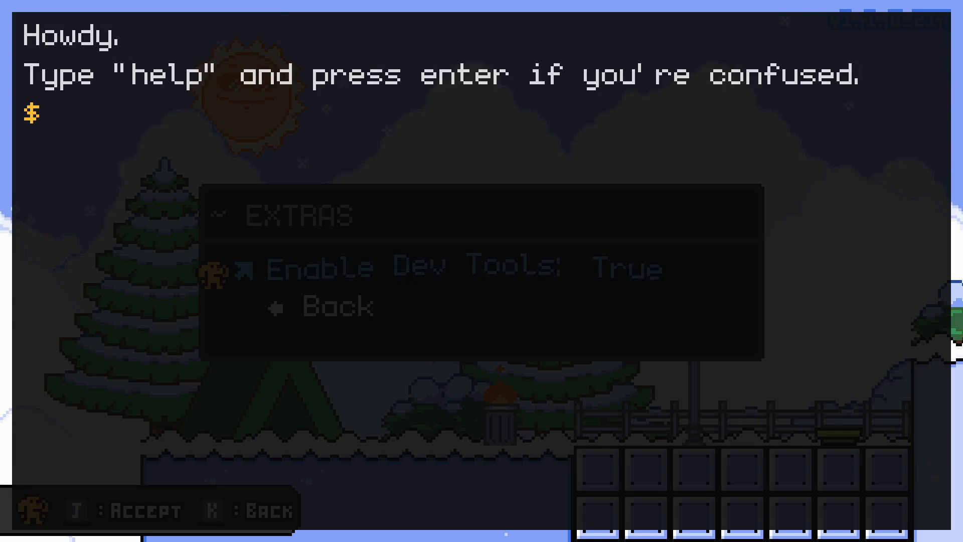
{"action": "type", "text": "help"}
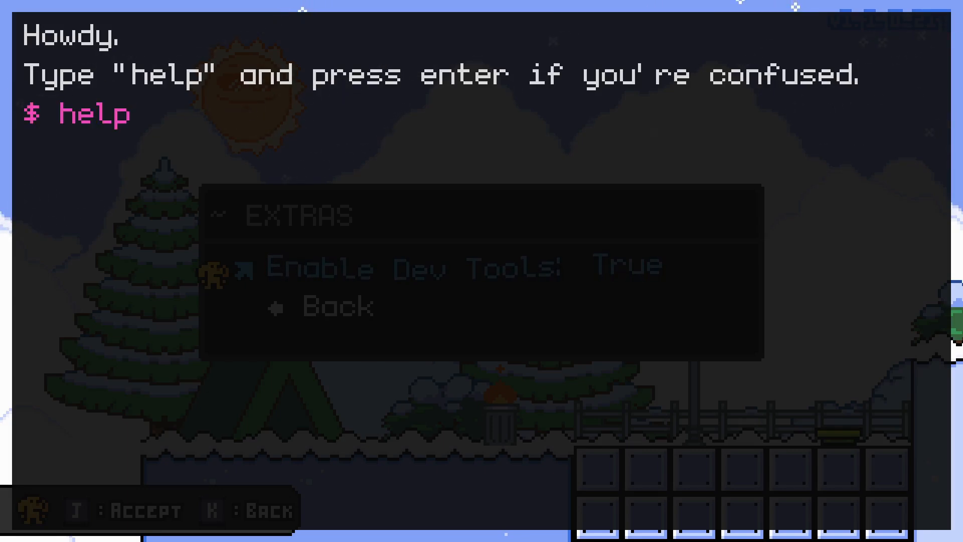
{"action": "key", "text": "Return"}
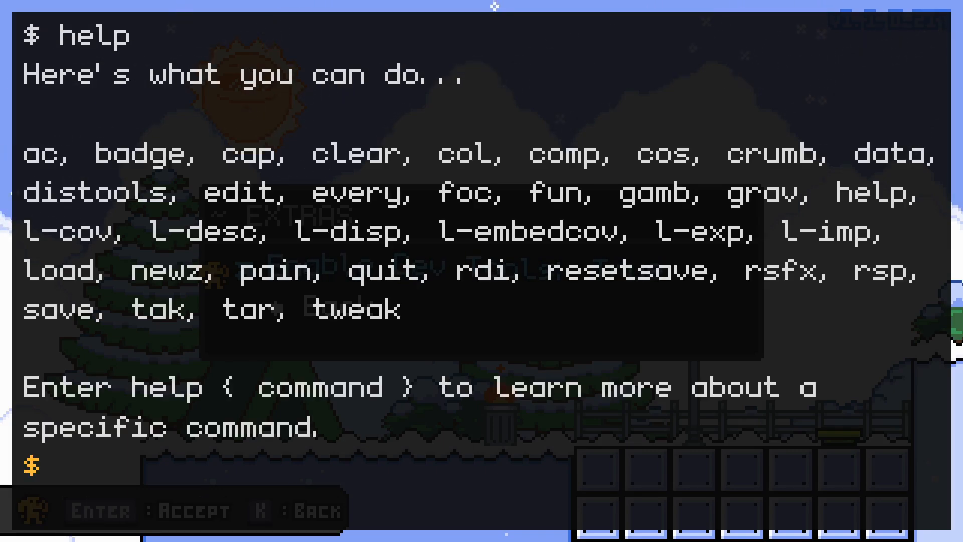
Look up the console help for the newz command
{"action": "type", "text": "help"}
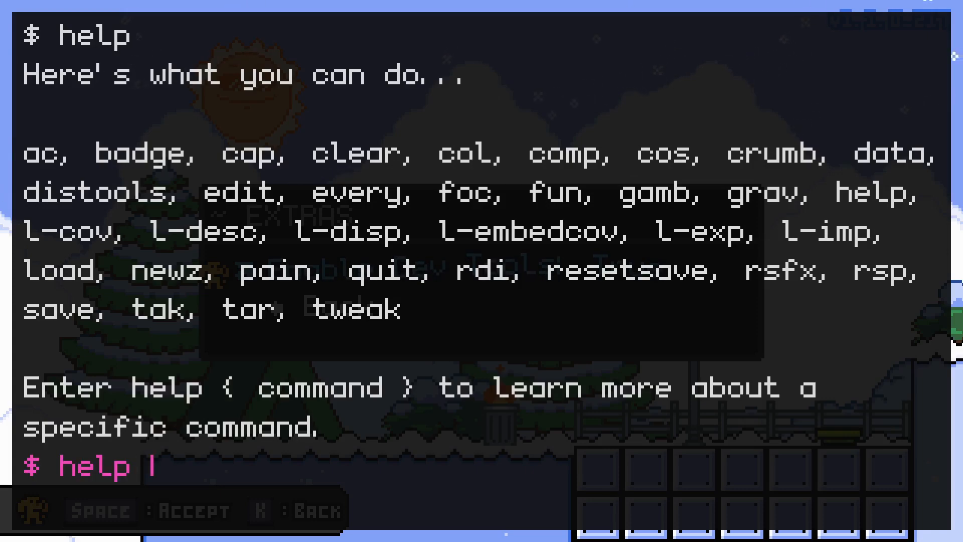
{"action": "type", "text": " newz"}
{"action": "key", "text": "Return"}
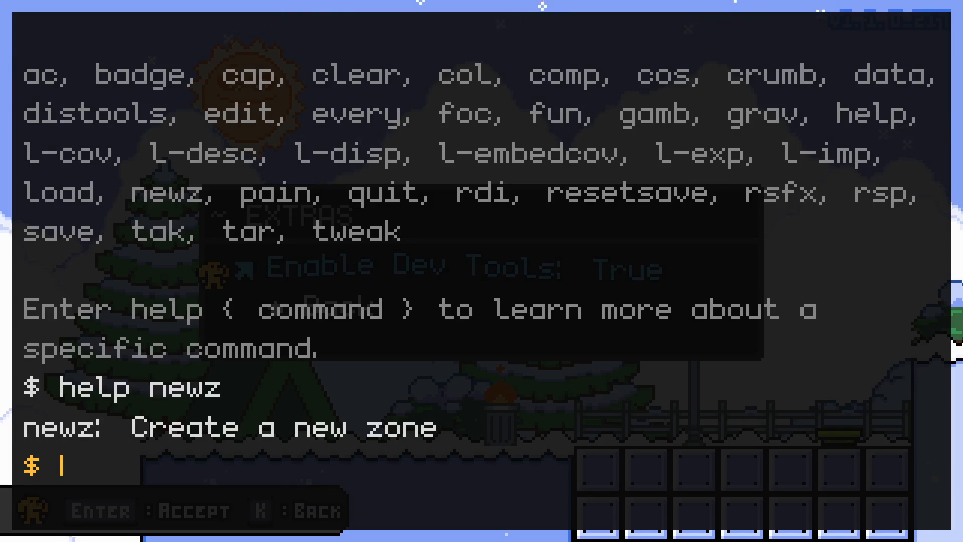
Create a new zone named MyFirstLevel with the newz console command
{"action": "type", "text": "newz MyFirstLevel"}
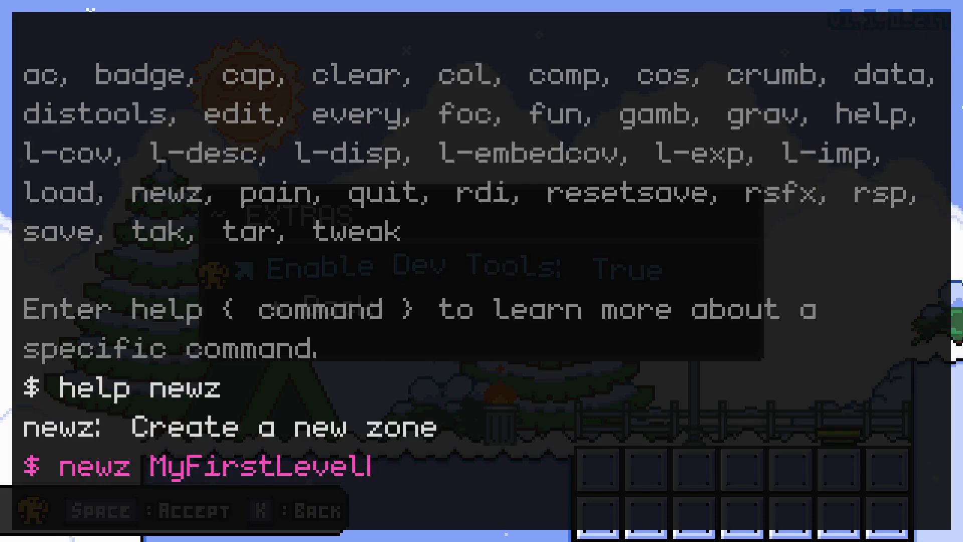
{"action": "key", "text": "Return"}
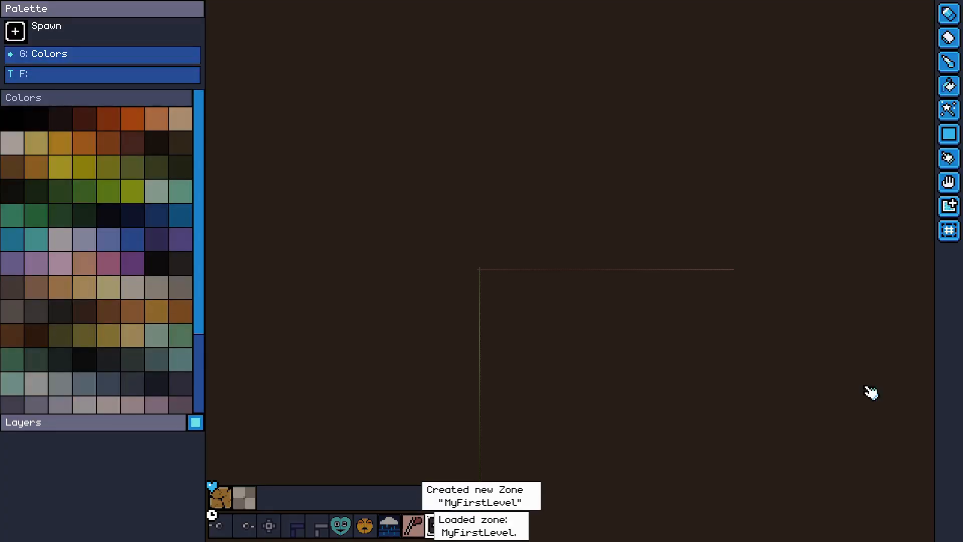
Switch the palette to the Basic group and choose the GridBlock tile from its Main set
{"action": "middle_click_drag", "start_coordinate": [857, 400], "coordinate": [674, 278]}
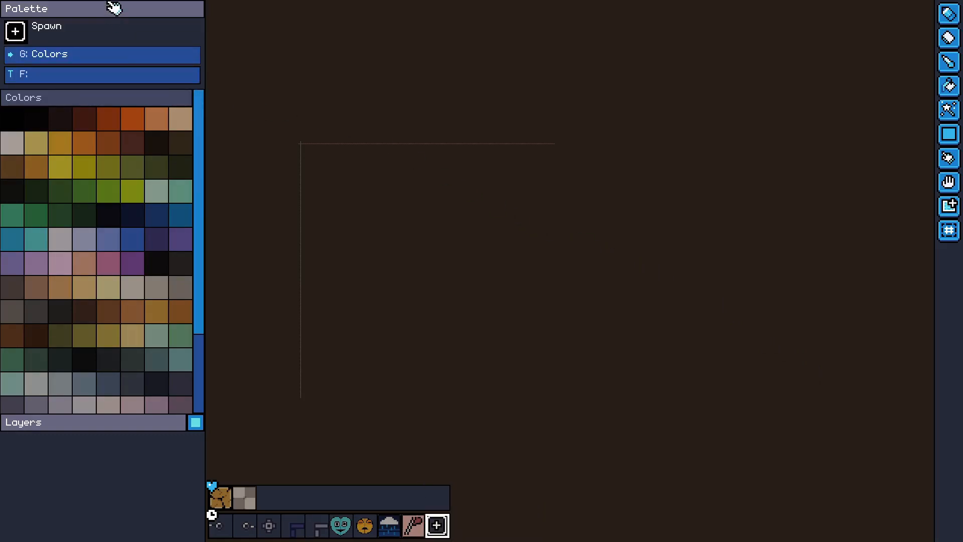
{"action": "left_click", "coordinate": [100, 60]}
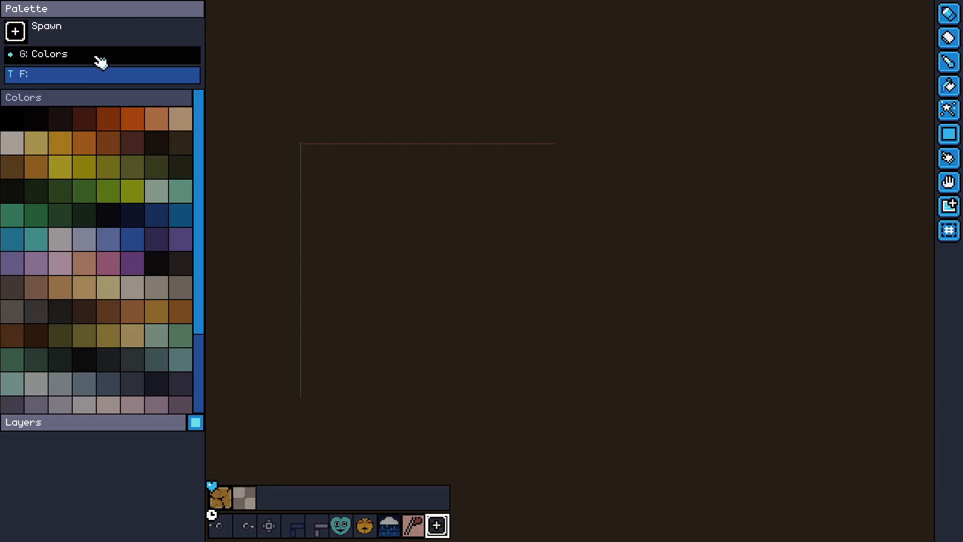
{"action": "left_click", "coordinate": [68, 161]}
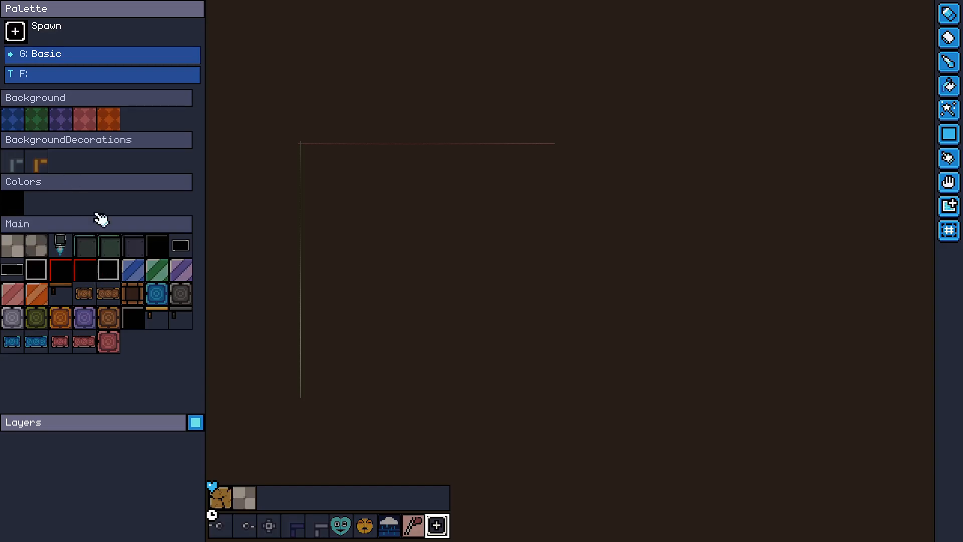
{"action": "left_click", "coordinate": [13, 246]}
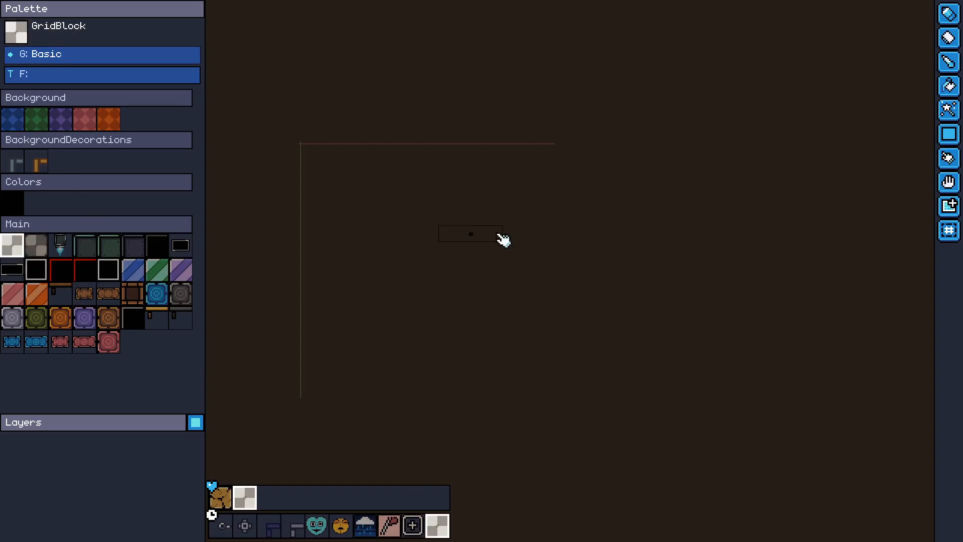
{"action": "left_click_drag", "start_coordinate": [498, 235], "coordinate": [371, 237]}
{"action": "left_click", "coordinate": [58, 246]}
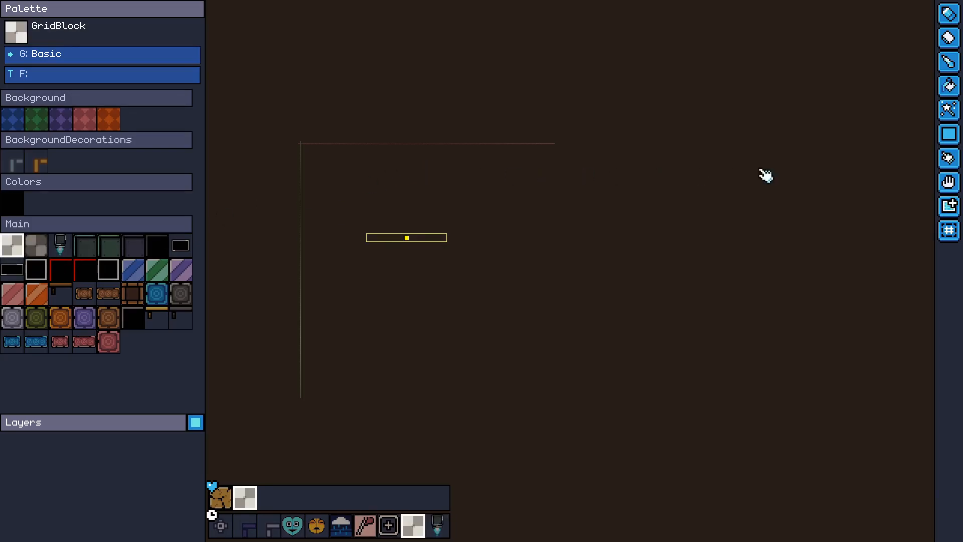
{"action": "left_click", "coordinate": [754, 215]}
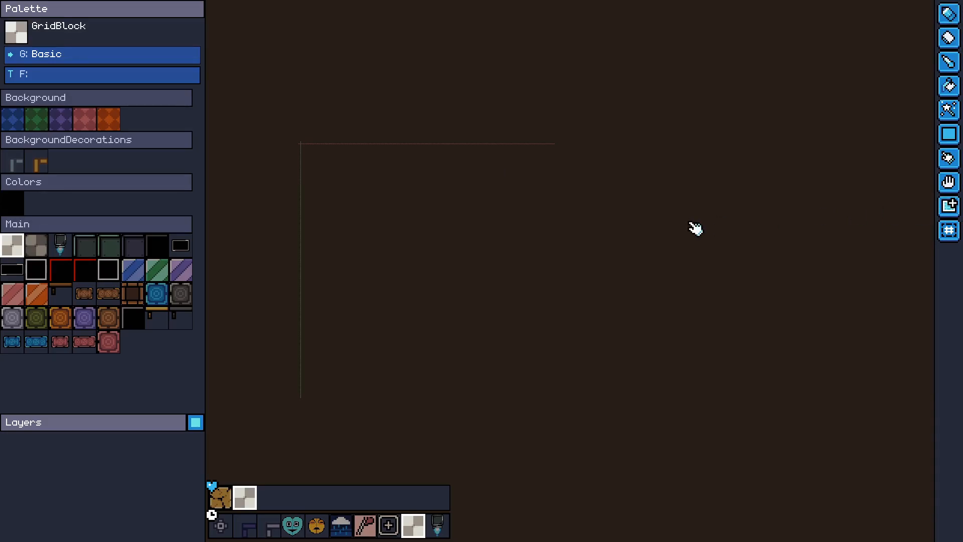
Add a new 20 by 12 tile room to the zone near the origin, at 16, 16
{"action": "middle_click_drag", "start_coordinate": [458, 234], "coordinate": [583, 260]}
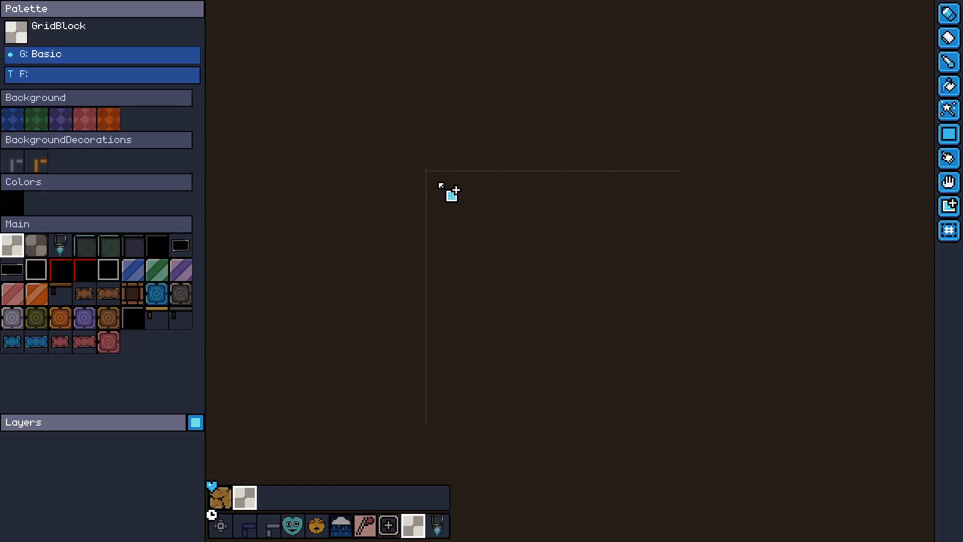
{"action": "scroll", "coordinate": [461, 187], "scroll_direction": "up", "scroll_amount": 2}
{"action": "middle_click_drag", "start_coordinate": [614, 197], "coordinate": [500, 221]}
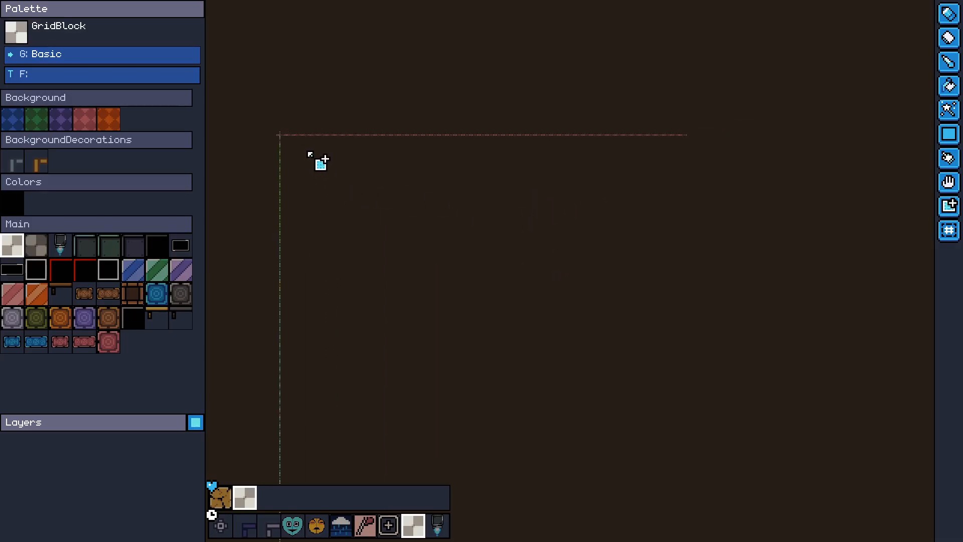
{"action": "left_click", "coordinate": [309, 159]}
{"action": "middle_click_drag", "start_coordinate": [416, 200], "coordinate": [501, 243]}
{"action": "scroll", "coordinate": [500, 243], "scroll_direction": "up", "scroll_amount": 1}
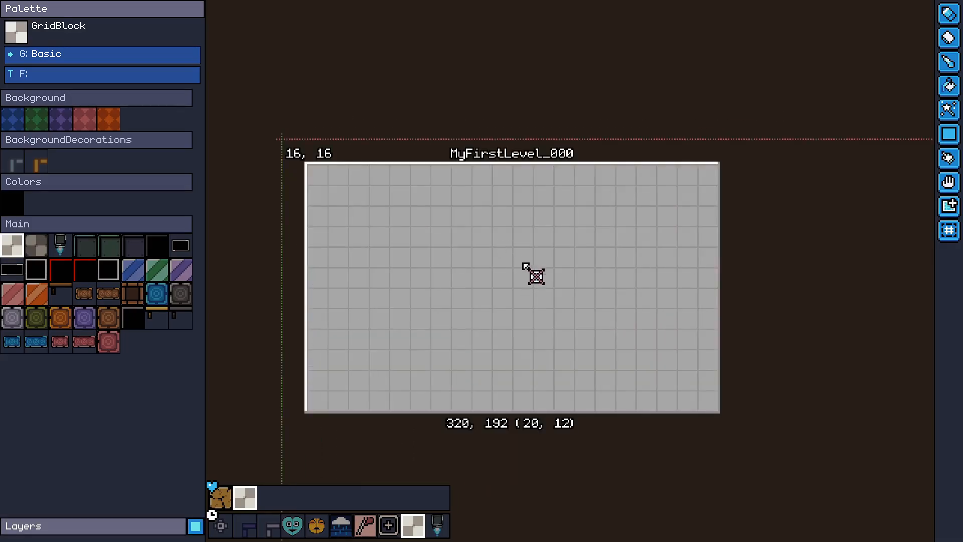
{"action": "scroll", "coordinate": [548, 316], "scroll_direction": "down", "scroll_amount": 3}
{"action": "scroll", "coordinate": [546, 316], "scroll_direction": "up", "scroll_amount": 4}
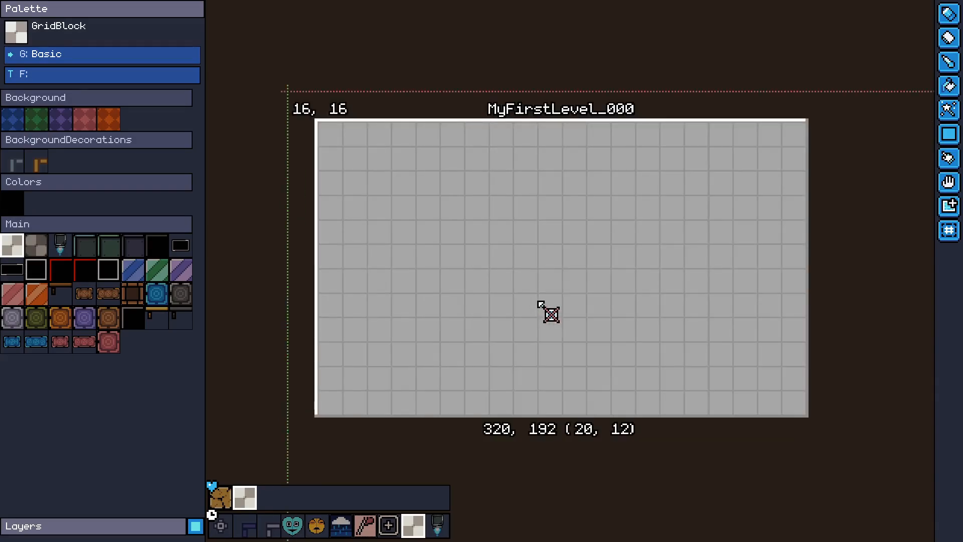
{"action": "scroll", "coordinate": [549, 316], "scroll_direction": "down", "scroll_amount": 2}
{"action": "scroll", "coordinate": [617, 309], "scroll_direction": "up", "scroll_amount": 2}
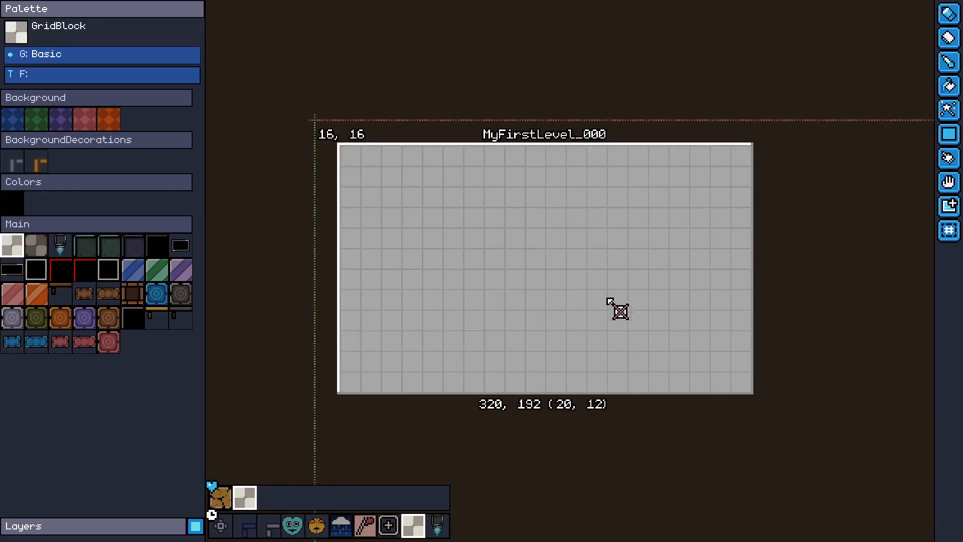
Paint a GridBlock floor about 14 tiles wide and two tiles high near the bottom of the room
{"action": "middle_click_drag", "start_coordinate": [610, 300], "coordinate": [534, 291]}
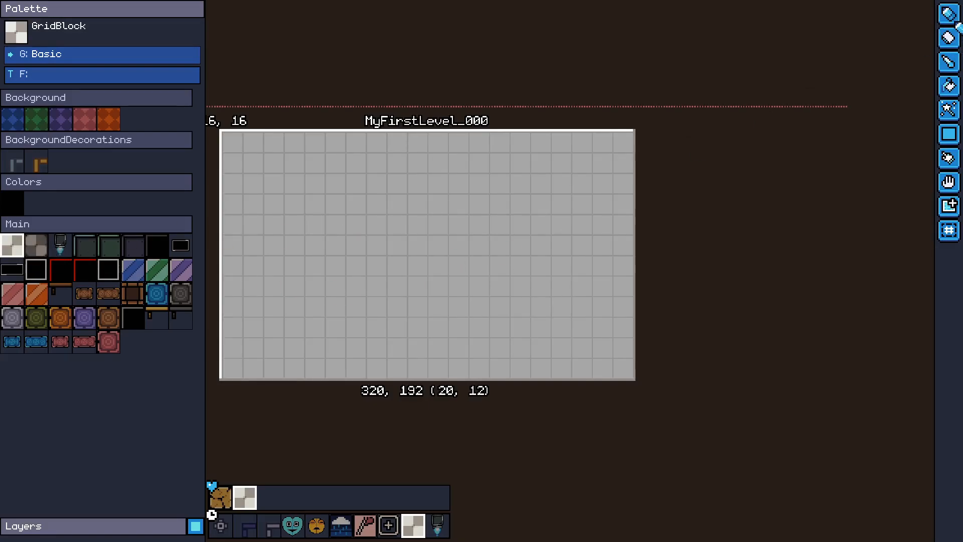
{"action": "left_click", "coordinate": [950, 16]}
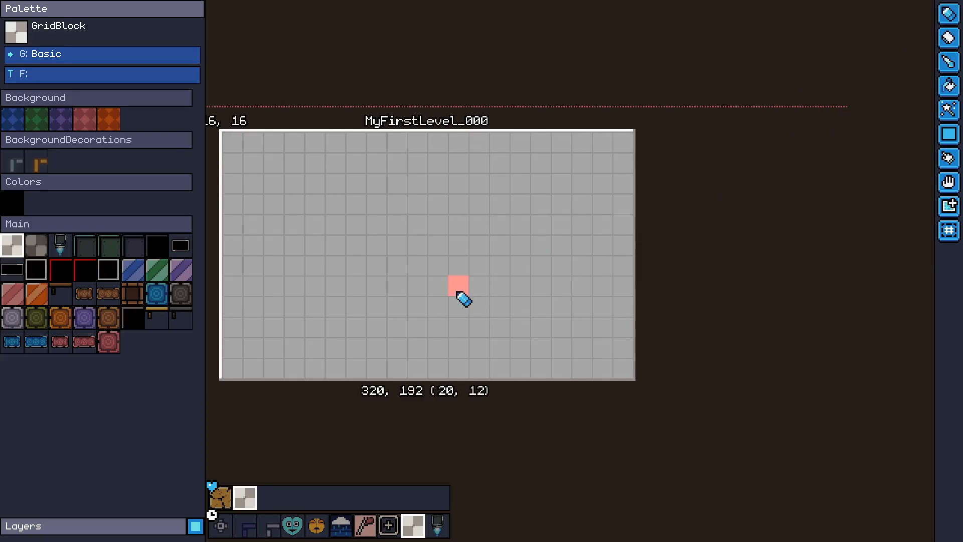
{"action": "middle_click_drag", "start_coordinate": [404, 297], "coordinate": [468, 287]}
{"action": "mouse_move", "coordinate": [413, 331]}
{"action": "left_mouse_down"}
{"action": "mouse_move", "coordinate": [550, 330]}
{"action": "mouse_move", "coordinate": [386, 322]}
{"action": "mouse_move", "coordinate": [426, 336]}
{"action": "mouse_move", "coordinate": [602, 315]}
{"action": "mouse_move", "coordinate": [345, 320]}
{"action": "mouse_move", "coordinate": [592, 313]}
{"action": "left_mouse_up"}
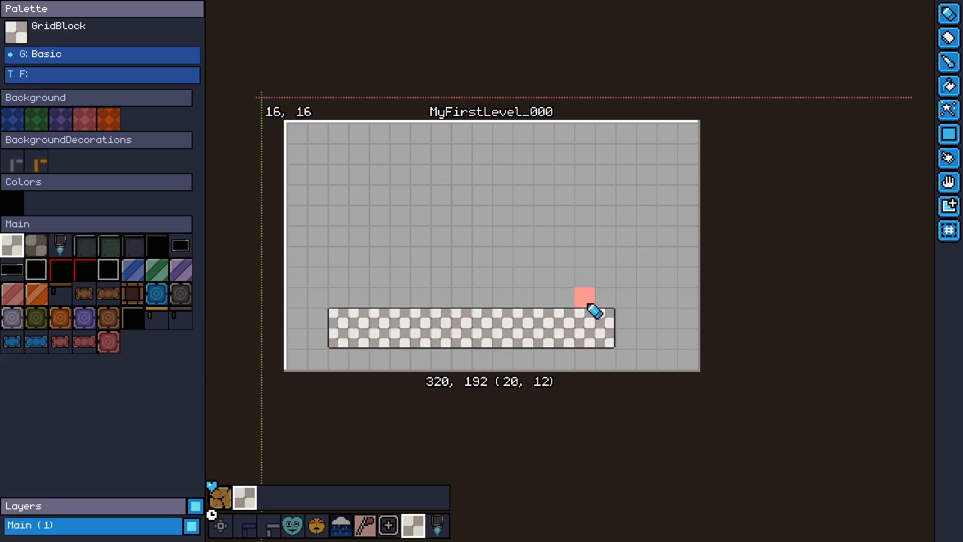
Save the MyFirstLevel zone, and run the save command in the developer console as well
{"action": "scroll", "coordinate": [564, 269], "scroll_direction": "up", "scroll_amount": 1}
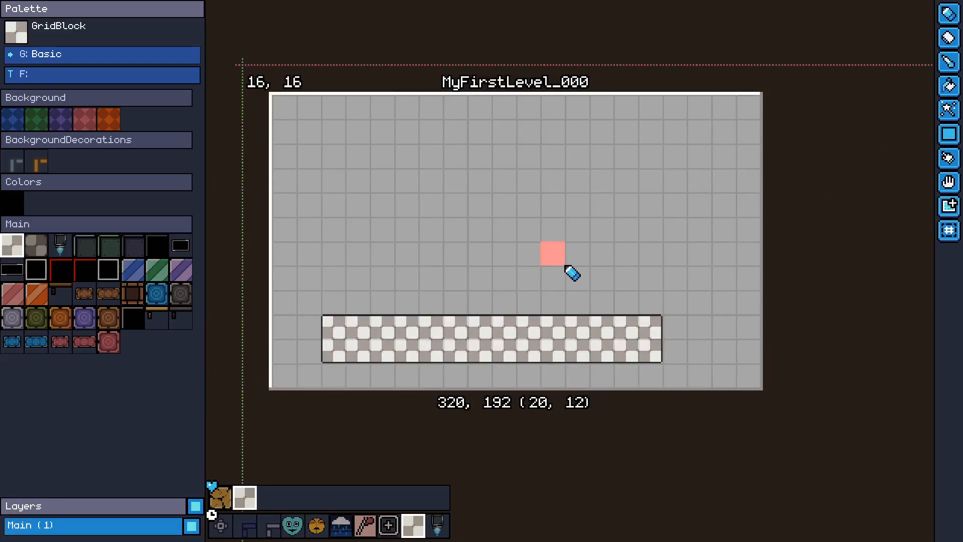
{"action": "key", "text": "ctrl+s"}
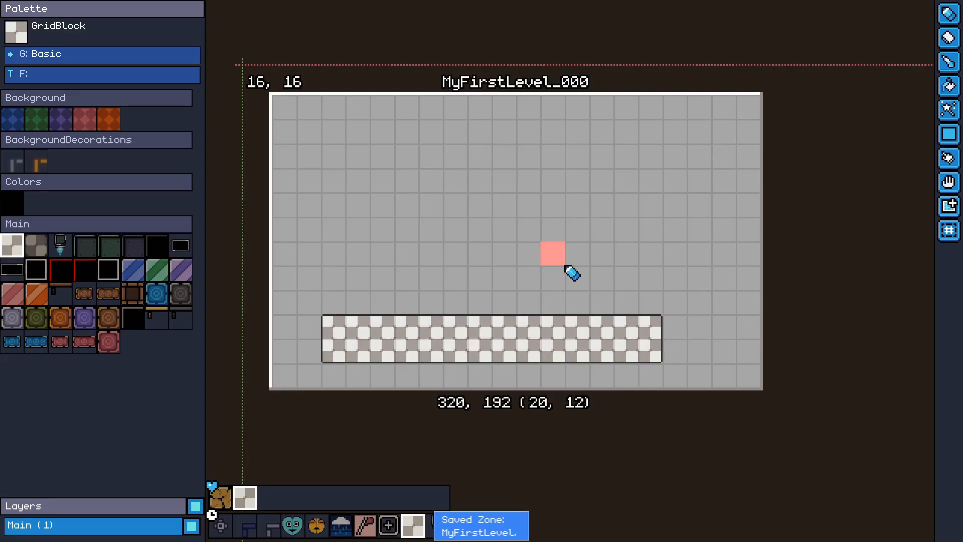
{"action": "key", "text": "grave"}
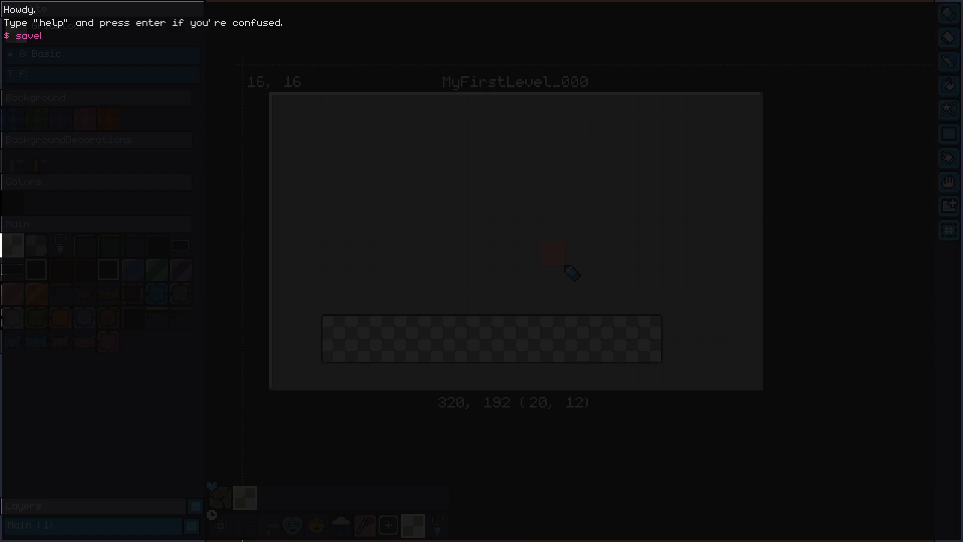
{"action": "key", "text": "Return"}
{"action": "key", "text": "grave"}
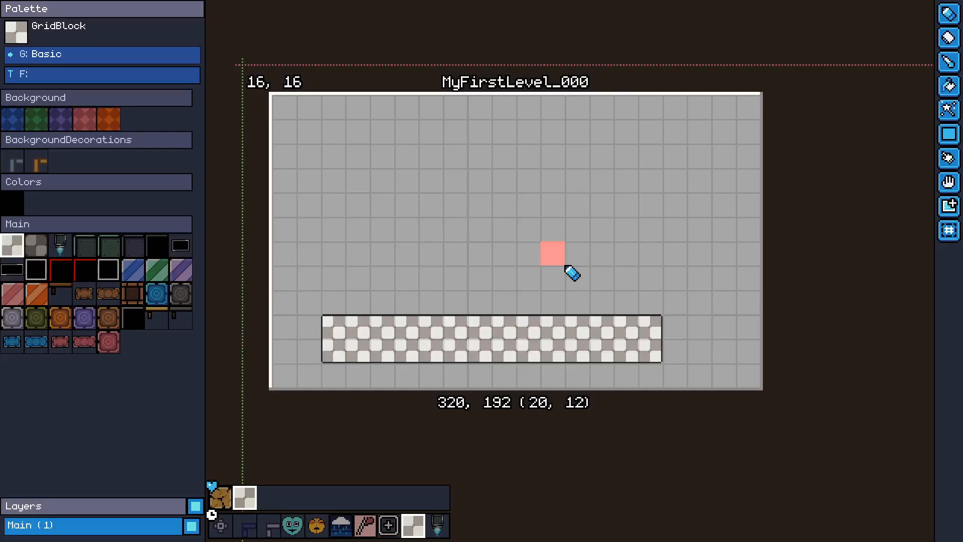
Start play-testing the zone and run the load command in the developer console
{"action": "key", "text": "F5"}
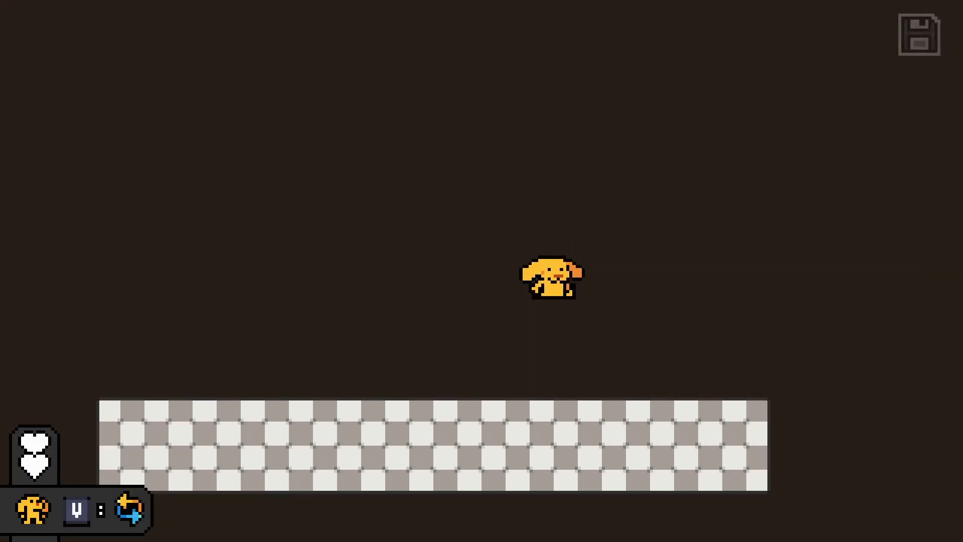
{"action": "key", "text": "grave"}
{"action": "type", "text": "load"}
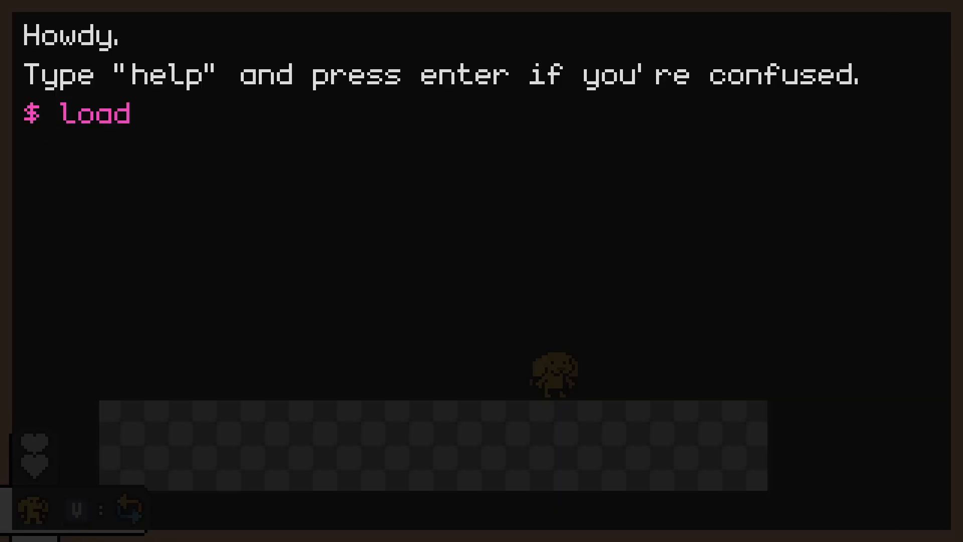
{"action": "key", "text": "Return"}
Test running, jumping and shooting in both directions on the GridBlock floor, and return to the level editor
{"action": "key", "text": "Left"}
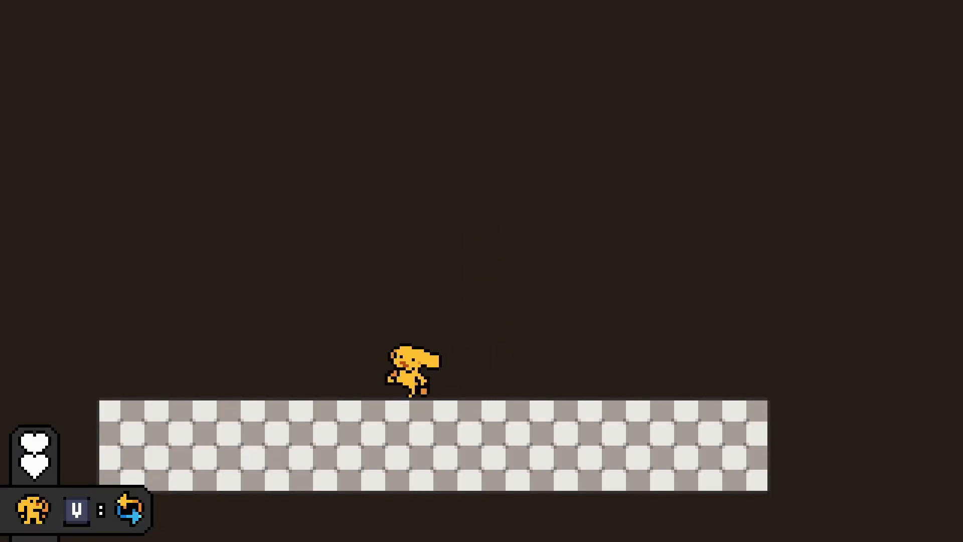
{"action": "key", "text": "space"}
{"action": "key", "text": "Right"}
{"action": "key", "text": "space"}
{"action": "key", "text": "space"}
{"action": "key", "text": "Left"}
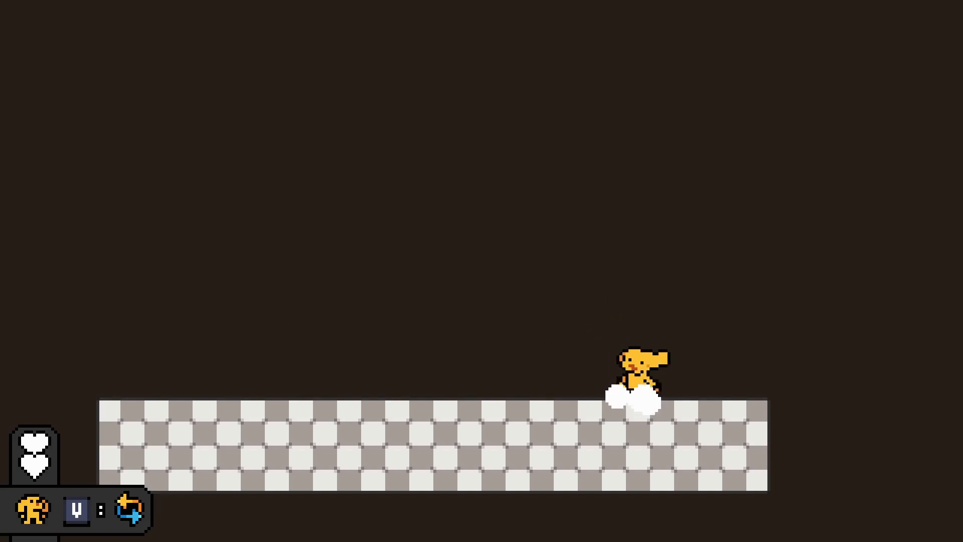
{"action": "key", "text": "space"}
{"action": "key", "text": "space"}
{"action": "key", "text": "x"}
{"action": "key", "text": "Right"}
{"action": "key", "text": "space"}
{"action": "key", "text": "x"}
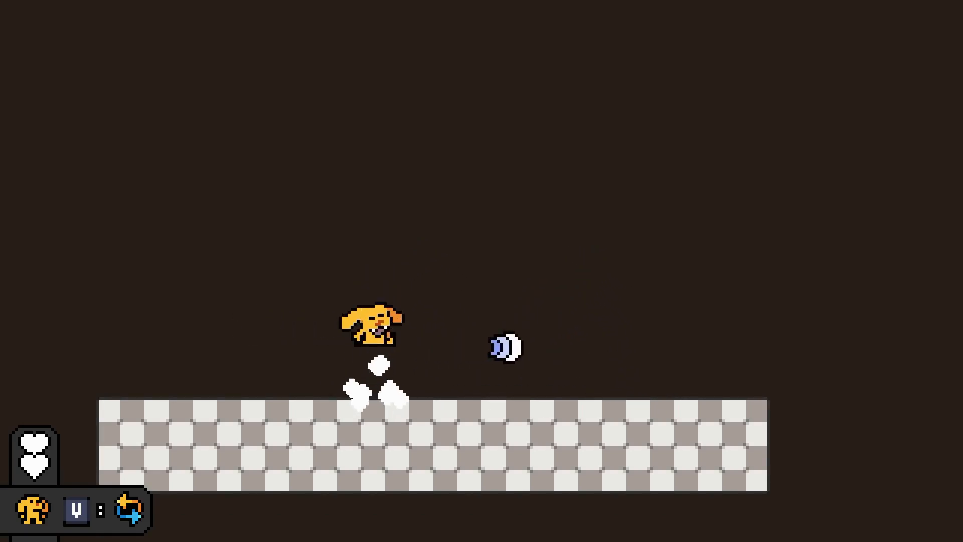
{"action": "key", "text": "space"}
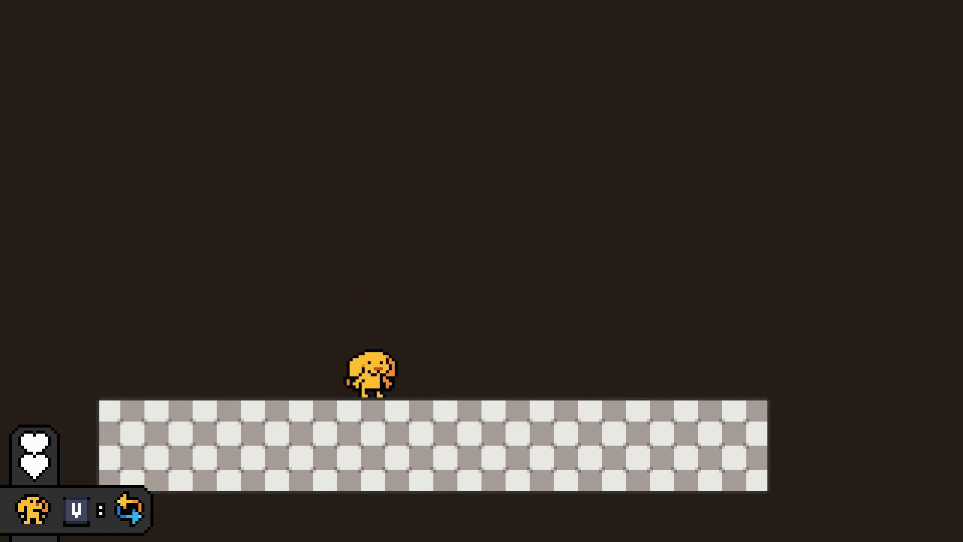
{"action": "key", "text": "Escape"}
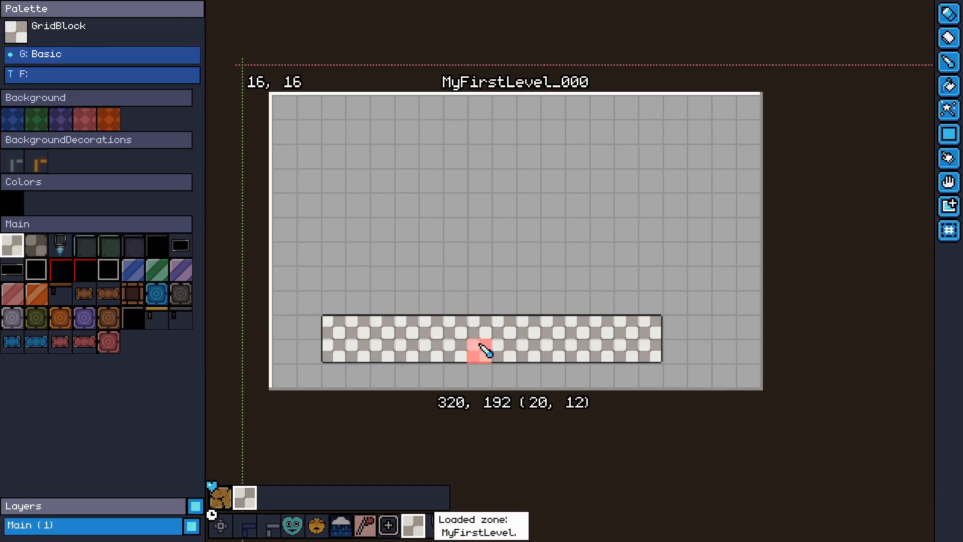
Paint a GridBlock platform nine tiles wide and one tile high, two empty rows above the floor, and start play-testing it
{"action": "left_click_drag", "start_coordinate": [407, 253], "coordinate": [602, 255]}
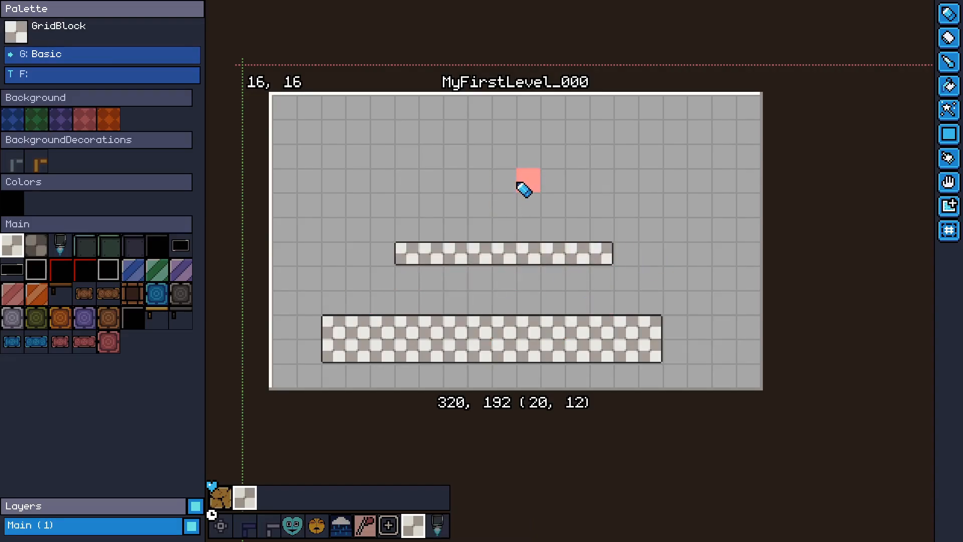
{"action": "key", "text": "Return"}
{"action": "key", "text": "Left"}
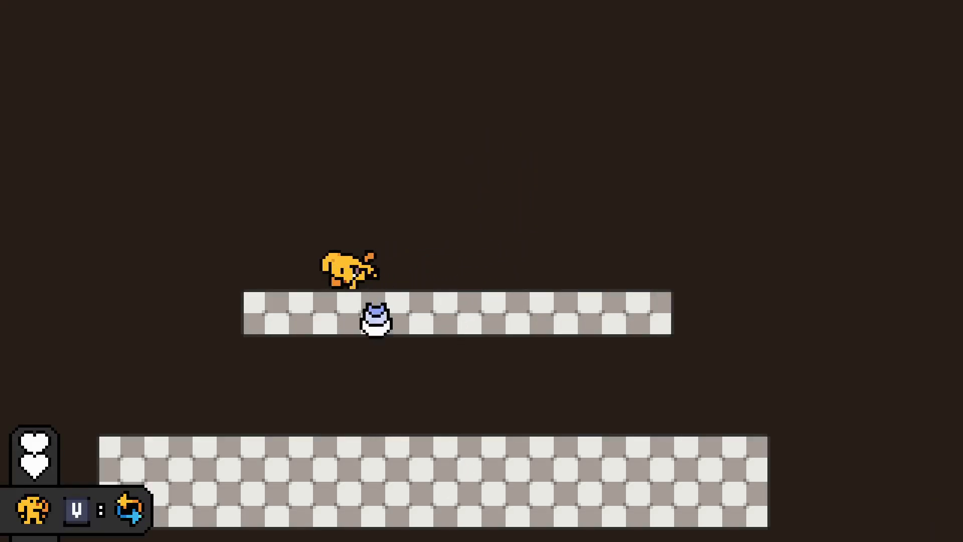
Test jumping along and beyond the raised GridBlock platform, and return to the level editor
{"action": "key", "text": "space"}
{"action": "key", "text": "Right"}
{"action": "key", "text": "space"}
{"action": "key", "text": "space"}
{"action": "key", "text": "Left"}
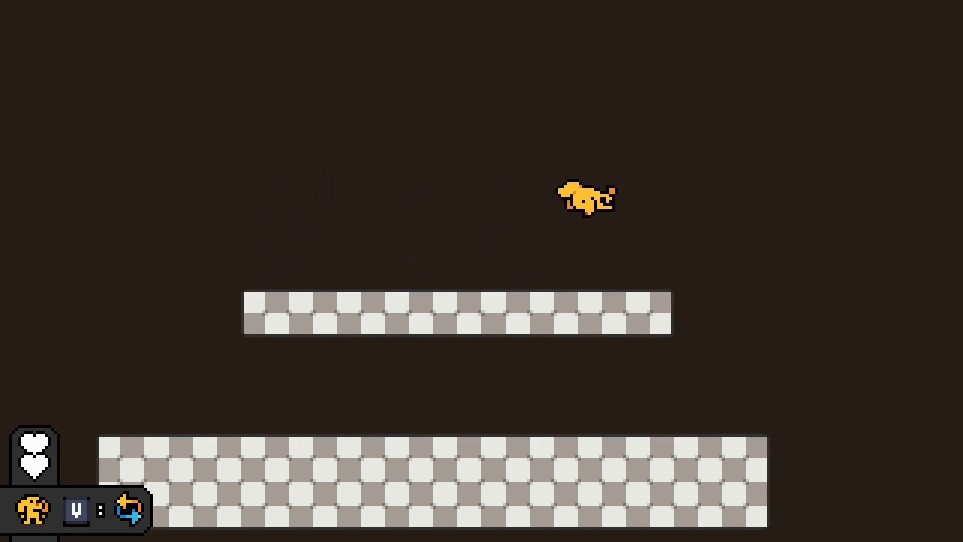
{"action": "key", "text": "space"}
{"action": "key", "text": "Return"}
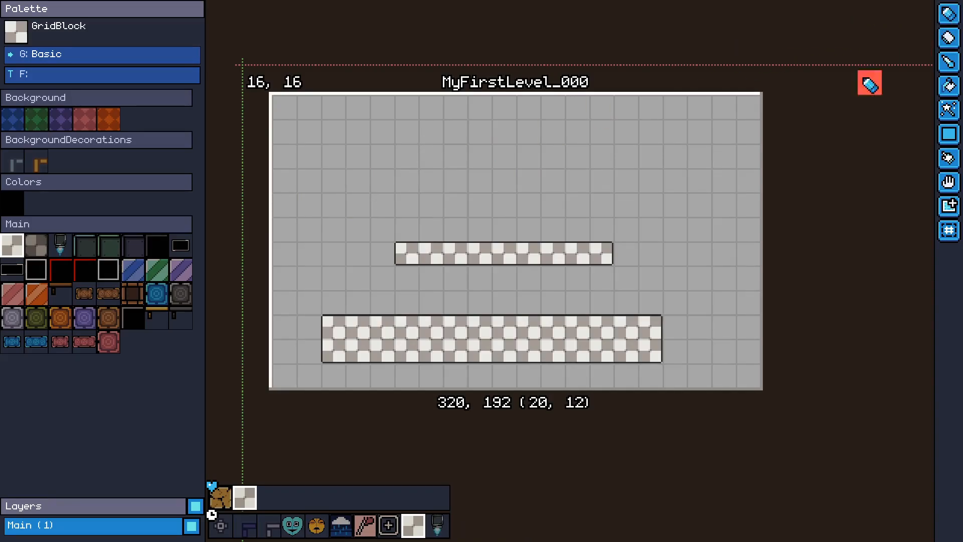
Paint extra GridBlock tiles above the raised platform, and erase them together with the platform
{"action": "mouse_move", "coordinate": [554, 205]}
{"action": "left_mouse_down"}
{"action": "mouse_move", "coordinate": [506, 202]}
{"action": "mouse_move", "coordinate": [550, 204]}
{"action": "left_mouse_up"}
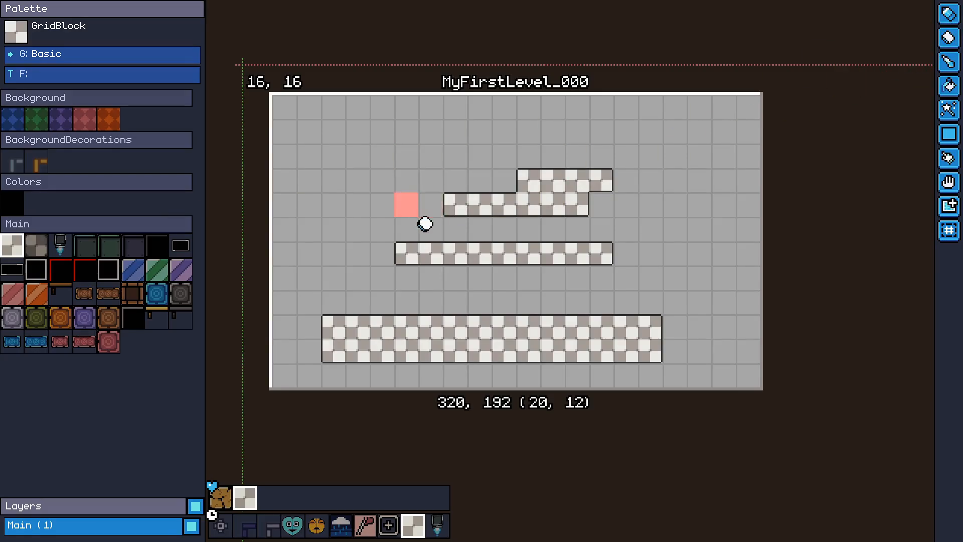
{"action": "mouse_move", "coordinate": [577, 205]}
{"action": "left_mouse_down"}
{"action": "mouse_move", "coordinate": [611, 198]}
{"action": "mouse_move", "coordinate": [549, 245]}
{"action": "mouse_move", "coordinate": [383, 233]}
{"action": "mouse_move", "coordinate": [469, 210]}
{"action": "mouse_move", "coordinate": [458, 245]}
{"action": "left_mouse_up"}
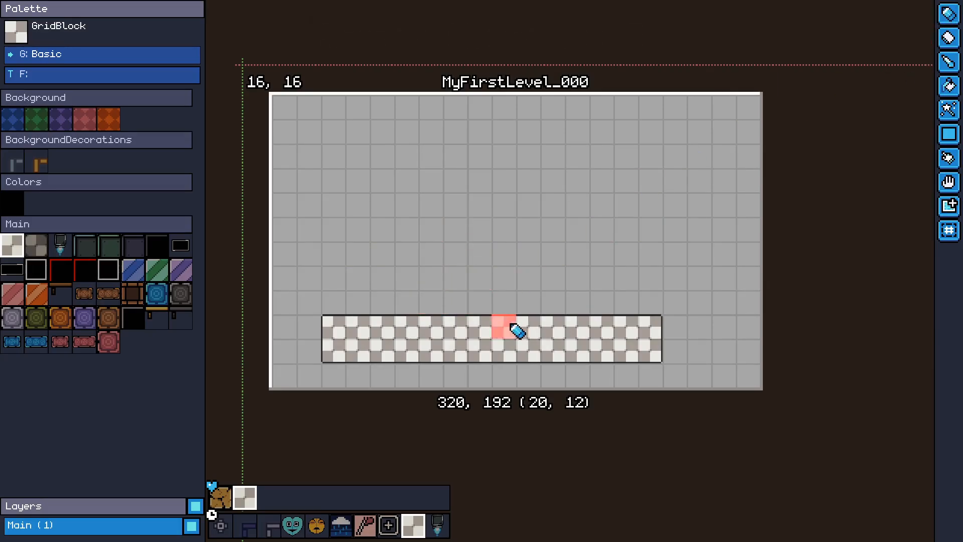
Erase much of the GridBlock floor and repaint it, leaving a gap two tiles wide in its lower row
{"action": "mouse_move", "coordinate": [415, 338]}
{"action": "left_mouse_down"}
{"action": "mouse_move", "coordinate": [428, 355]}
{"action": "mouse_move", "coordinate": [451, 354]}
{"action": "left_mouse_up"}
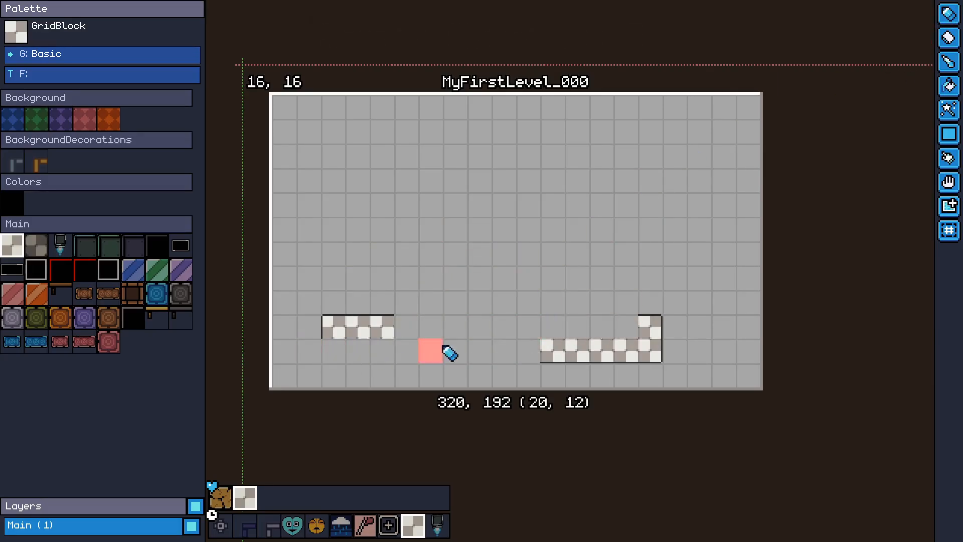
{"action": "left_click", "coordinate": [946, 19]}
{"action": "mouse_move", "coordinate": [653, 326]}
{"action": "left_mouse_down"}
{"action": "mouse_move", "coordinate": [431, 325]}
{"action": "mouse_move", "coordinate": [359, 356]}
{"action": "mouse_move", "coordinate": [501, 367]}
{"action": "left_mouse_up"}
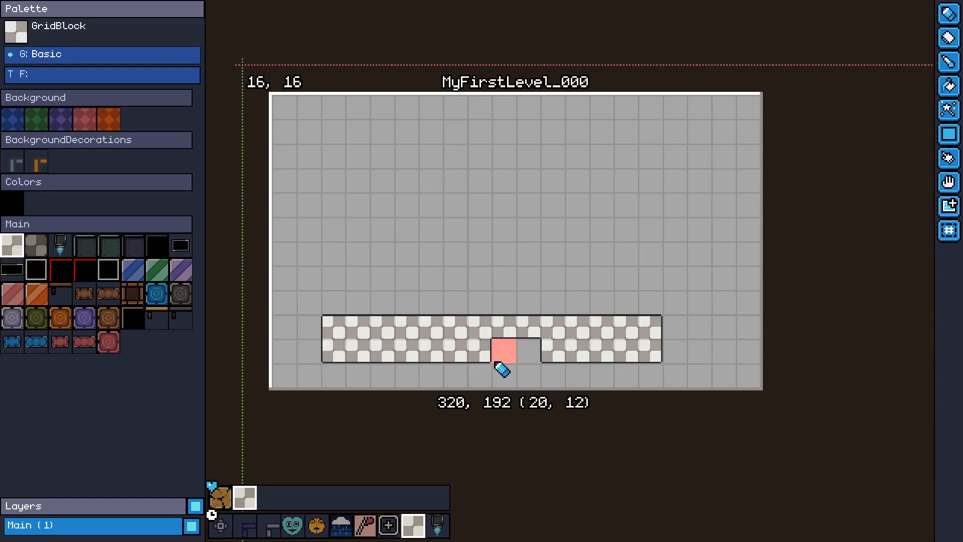
Paint a patch of Crumbly tiles nine tiles wide and three rows high above the floor
{"action": "left_click", "coordinate": [948, 86]}
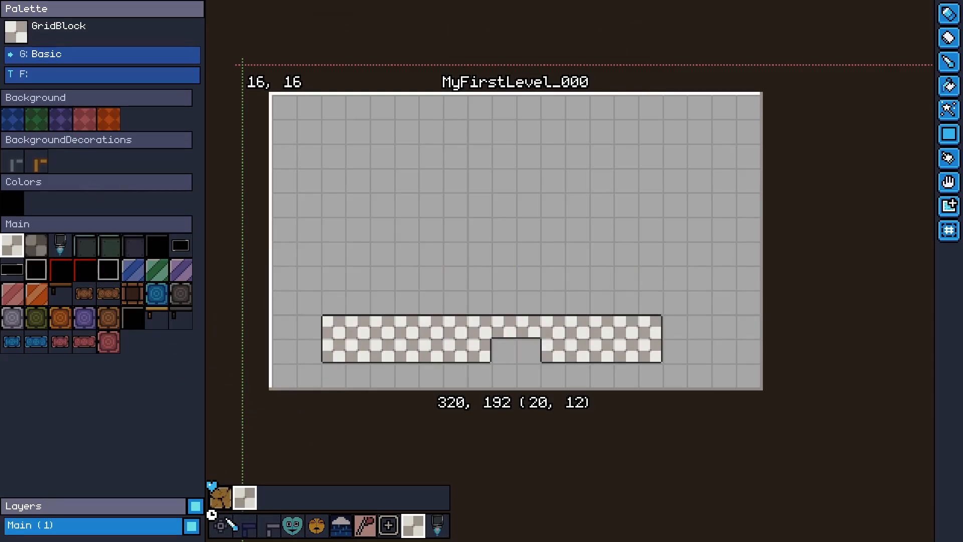
{"action": "left_click", "coordinate": [220, 498]}
{"action": "mouse_move", "coordinate": [457, 261]}
{"action": "left_mouse_down"}
{"action": "mouse_move", "coordinate": [625, 232]}
{"action": "mouse_move", "coordinate": [460, 225]}
{"action": "mouse_move", "coordinate": [457, 236]}
{"action": "left_mouse_up"}
{"action": "scroll", "coordinate": [436, 321], "scroll_direction": "up", "scroll_amount": 2}
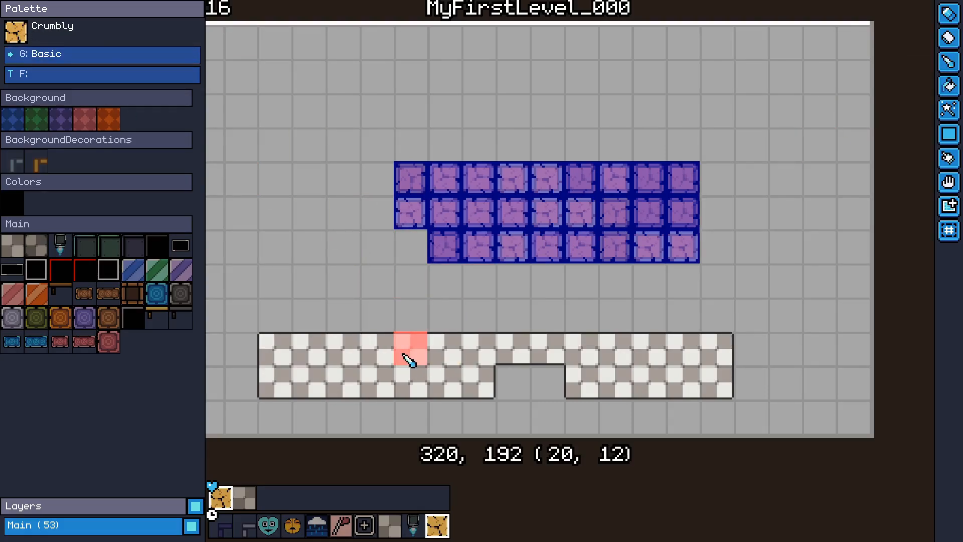
Sample tiles alternately from the GridBlock floor and the Crumbly patch with the eyedropper, ending with Crumbly and the brush
{"action": "left_click", "coordinate": [403, 355]}
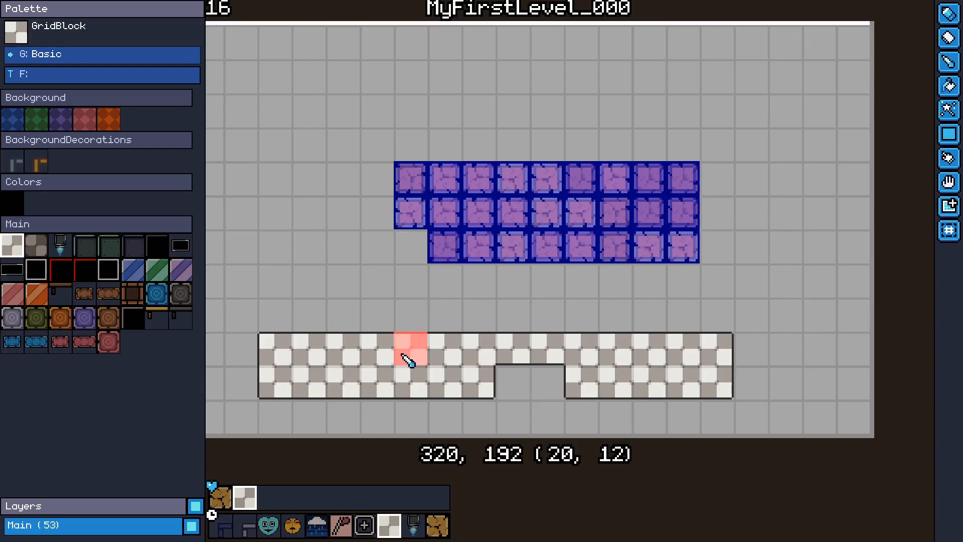
{"action": "left_click", "coordinate": [457, 253]}
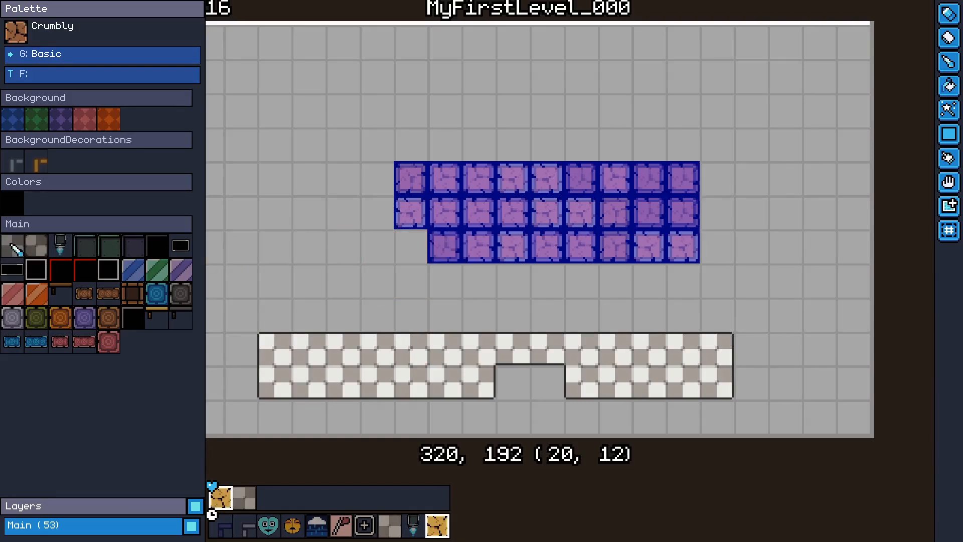
{"action": "left_click", "coordinate": [10, 244]}
{"action": "left_click", "coordinate": [520, 246]}
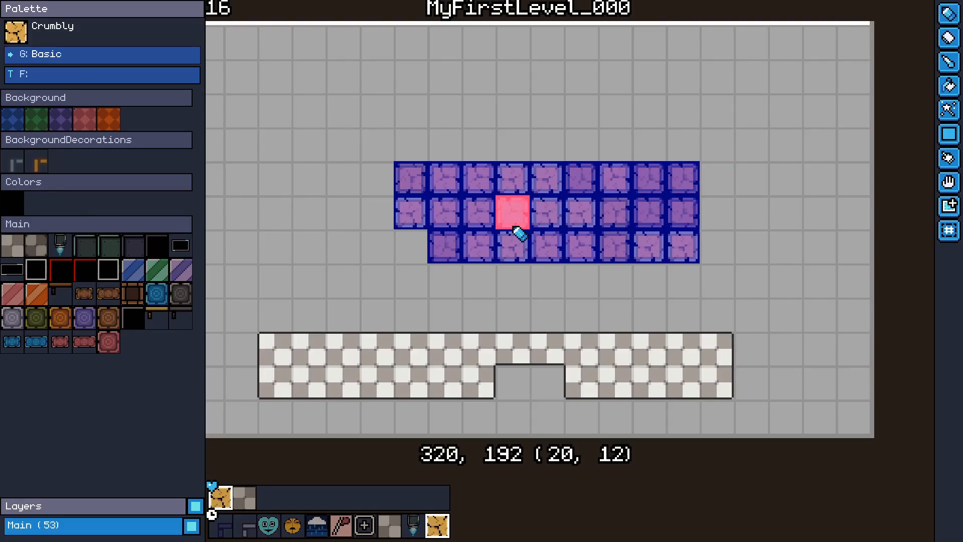
{"action": "middle_click_drag", "start_coordinate": [466, 237], "coordinate": [480, 219]}
{"action": "left_click", "coordinate": [949, 62]}
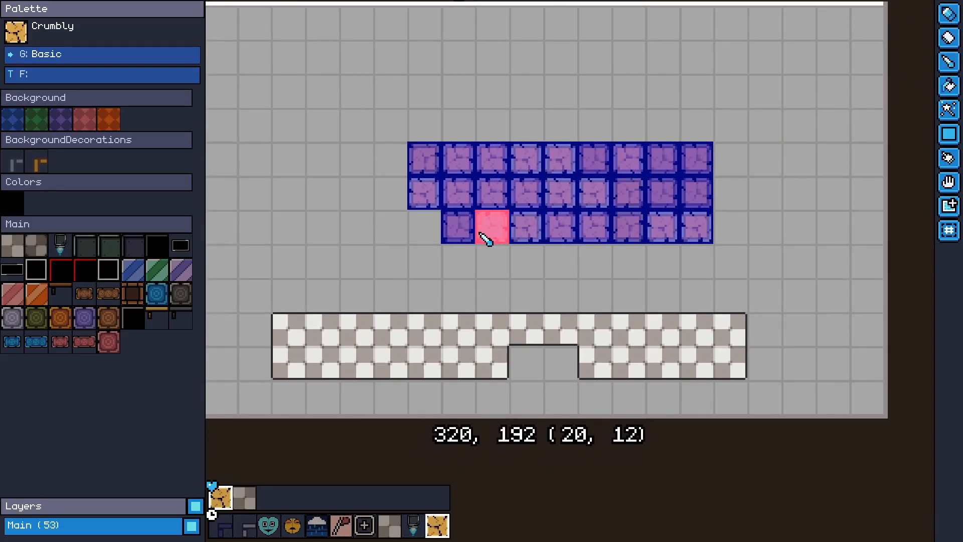
{"action": "left_click", "coordinate": [398, 344]}
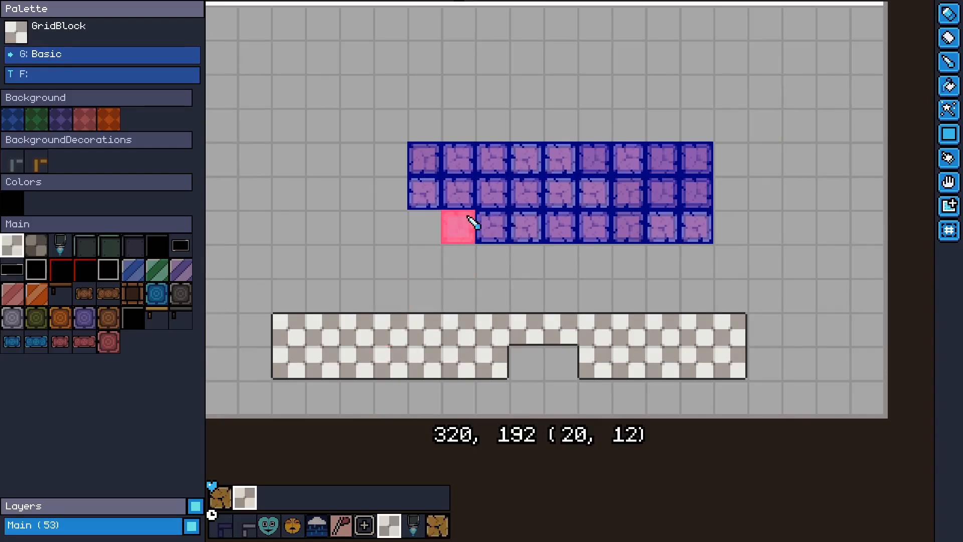
{"action": "left_click", "coordinate": [499, 194]}
{"action": "left_click", "coordinate": [409, 323]}
{"action": "left_click", "coordinate": [507, 159]}
{"action": "key", "text": "b"}
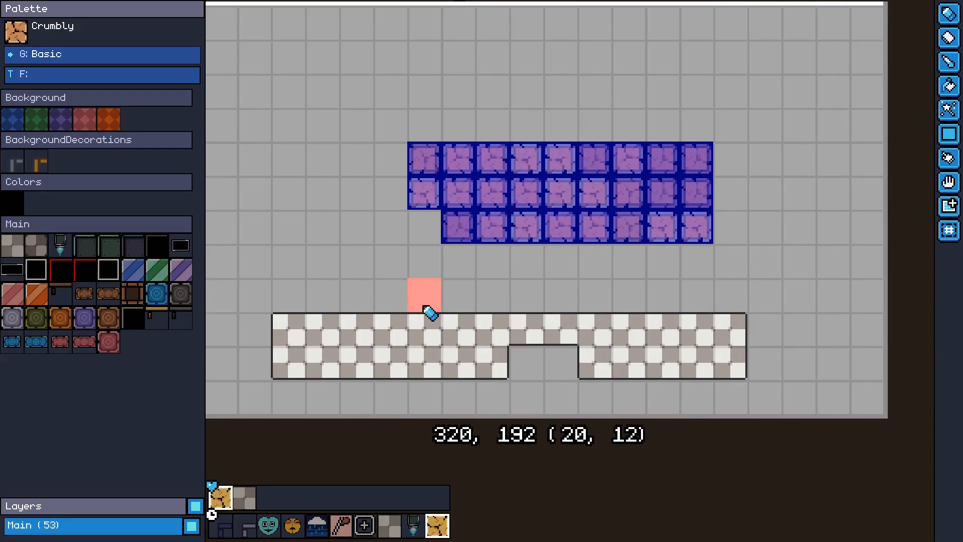
Remove the GridBlock and Crumbly tiles from the favourites
{"action": "mouse_move", "coordinate": [423, 305]}
{"action": "middle_mouse_down"}
{"action": "mouse_move", "coordinate": [458, 239]}
{"action": "mouse_move", "coordinate": [431, 321]}
{"action": "middle_mouse_up"}
{"action": "right_click", "coordinate": [247, 495]}
{"action": "right_click", "coordinate": [229, 494]}
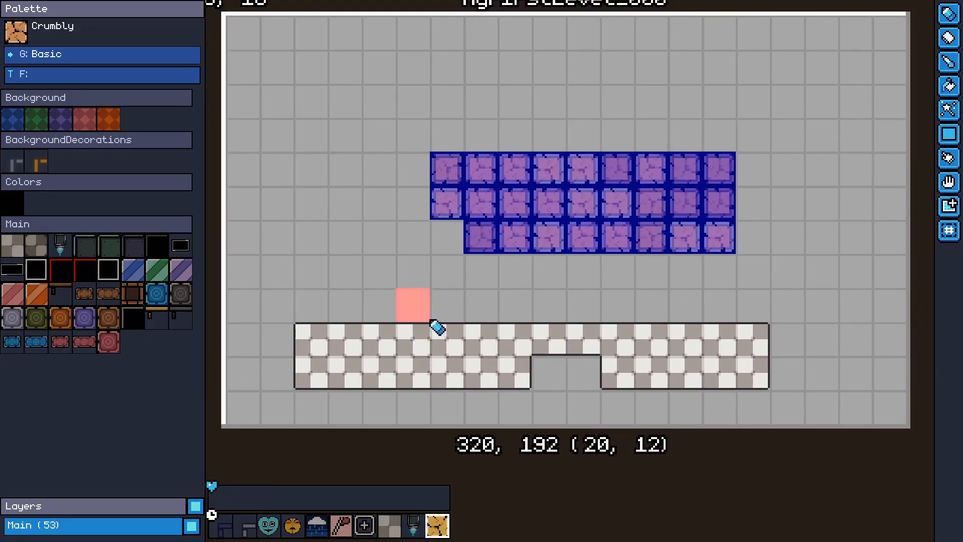
Add Crumbly and GridBlock to the favourites by picking them from the level, and remove both from the favourites again
{"action": "left_click", "coordinate": [498, 231]}
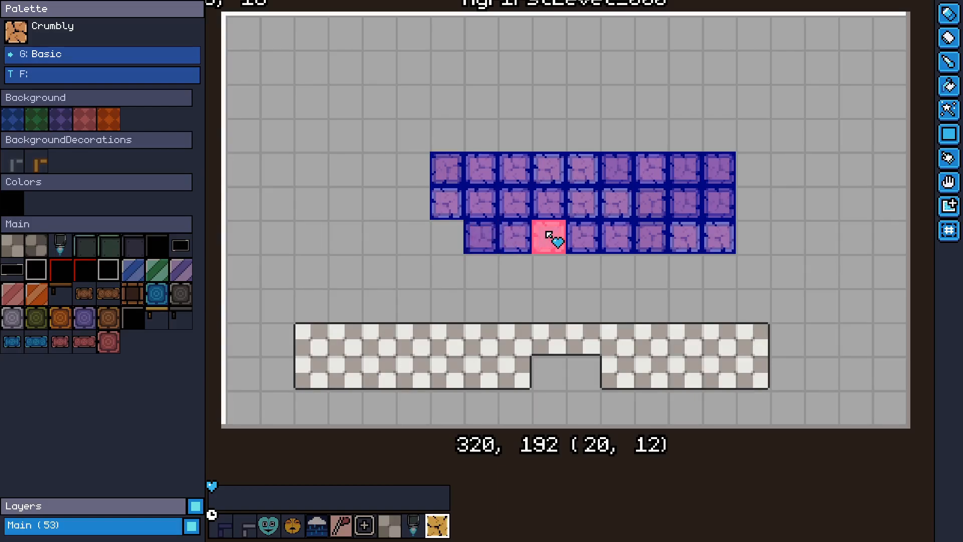
{"action": "left_click", "coordinate": [517, 244]}
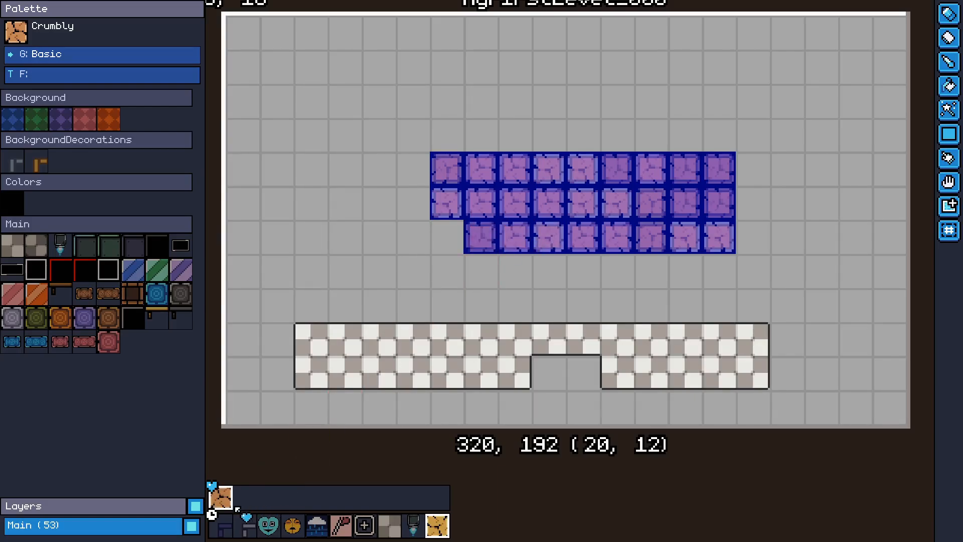
{"action": "left_click", "coordinate": [427, 343]}
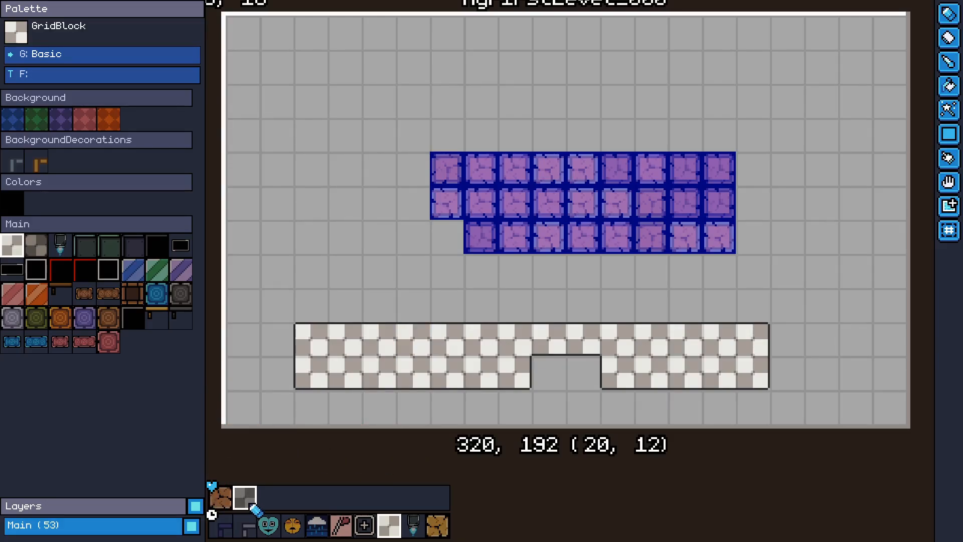
{"action": "right_click", "coordinate": [249, 502]}
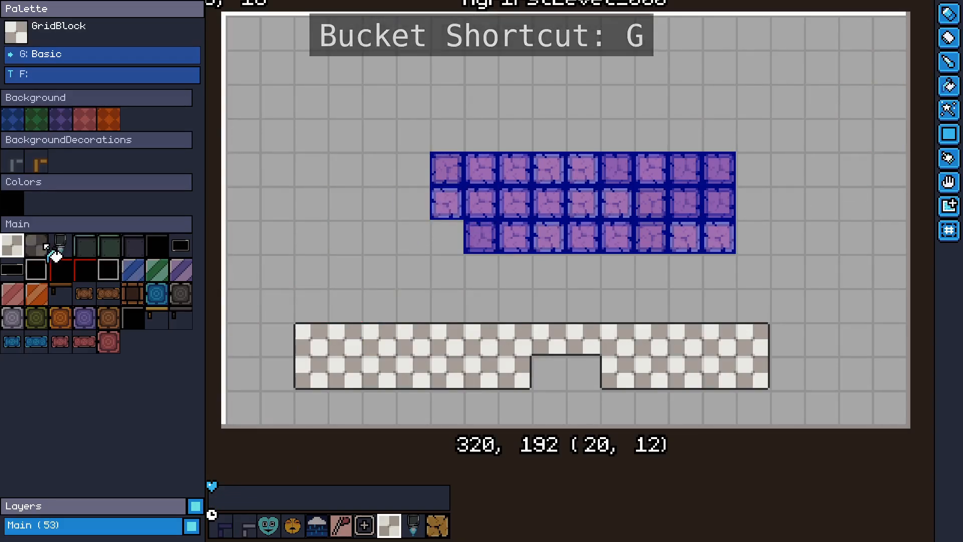
Bucket-fill the Crumbly patch with GridBlockSolo and the room's empty area with OutlineTiles
{"action": "left_click", "coordinate": [37, 249]}
{"action": "middle_click_drag", "start_coordinate": [411, 261], "coordinate": [431, 298]}
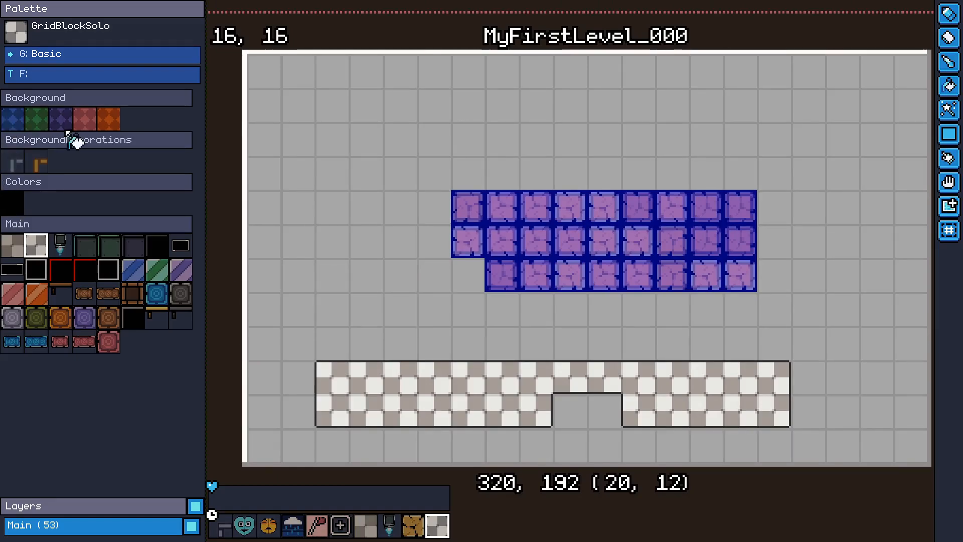
{"action": "left_click", "coordinate": [576, 246]}
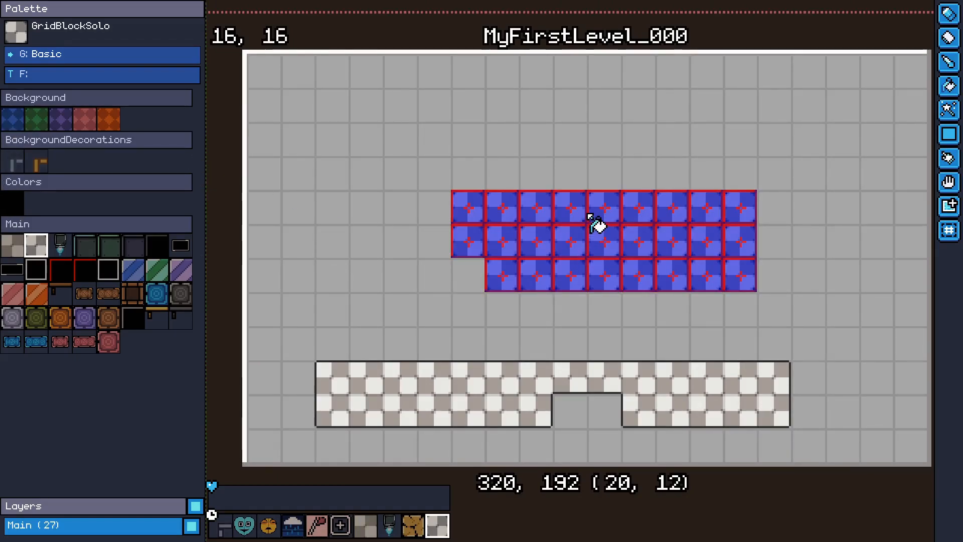
{"action": "left_click", "coordinate": [110, 271]}
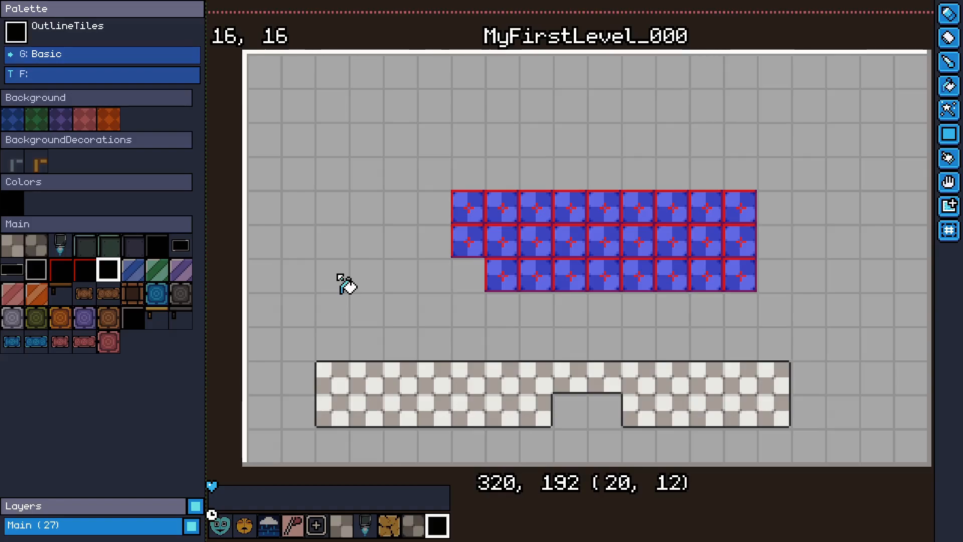
{"action": "left_click", "coordinate": [338, 276]}
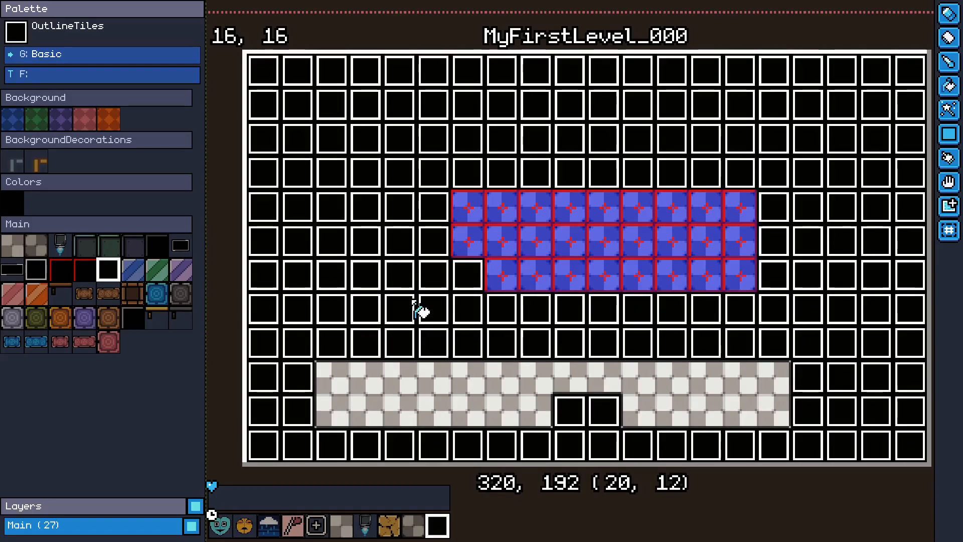
Undo both bucket fills and the Crumbly patch, redo all three edits, and undo them again
{"action": "key", "text": "ctrl+z"}
{"action": "key", "text": "ctrl+z"}
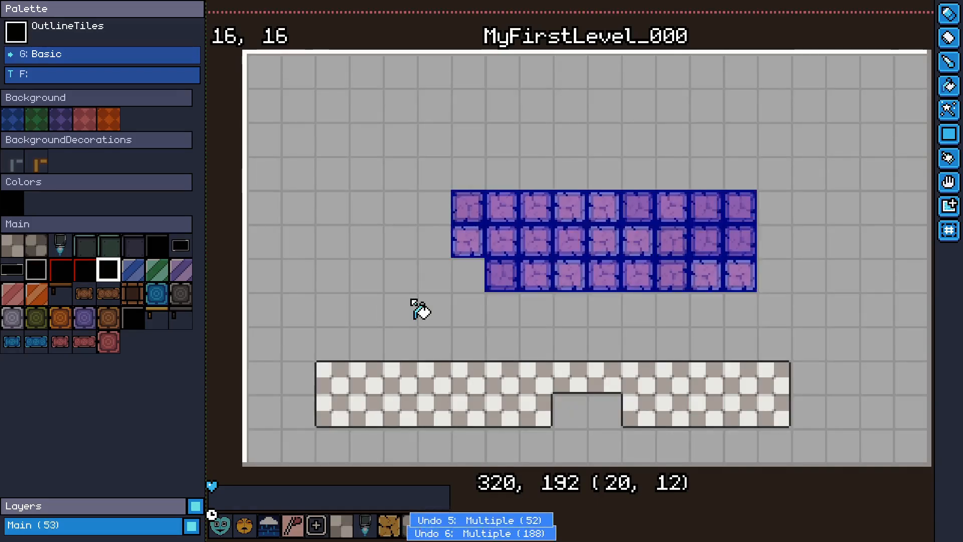
{"action": "key", "text": "ctrl+z"}
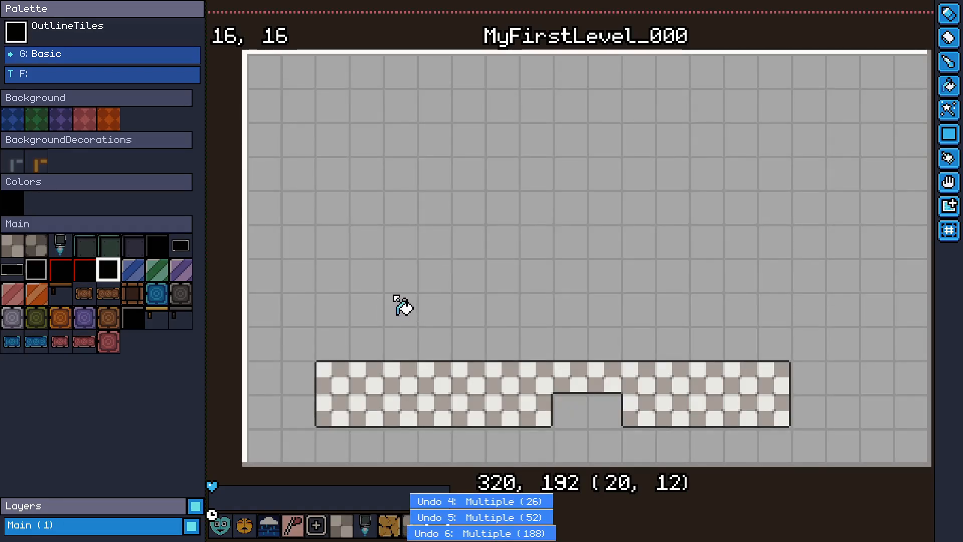
{"action": "key", "text": "ctrl+y"}
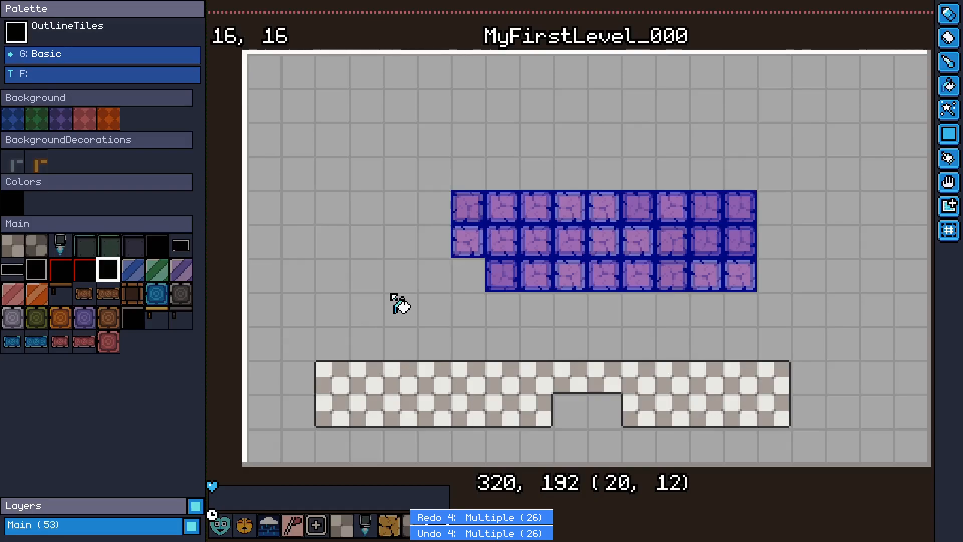
{"action": "key", "text": "ctrl+y"}
{"action": "key", "text": "ctrl+y"}
{"action": "key", "text": "ctrl+z"}
{"action": "key", "text": "ctrl+z"}
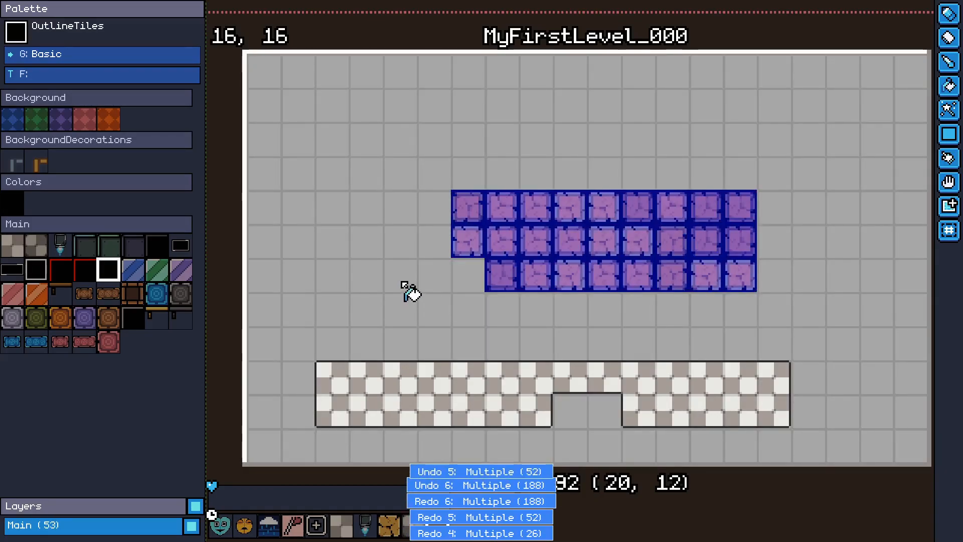
{"action": "key", "text": "ctrl+z"}
Save the MyFirstLevel zone with only the notched GridBlock floor in the room
{"action": "middle_click_drag", "start_coordinate": [493, 288], "coordinate": [476, 246]}
{"action": "key", "text": "ctrl+s"}
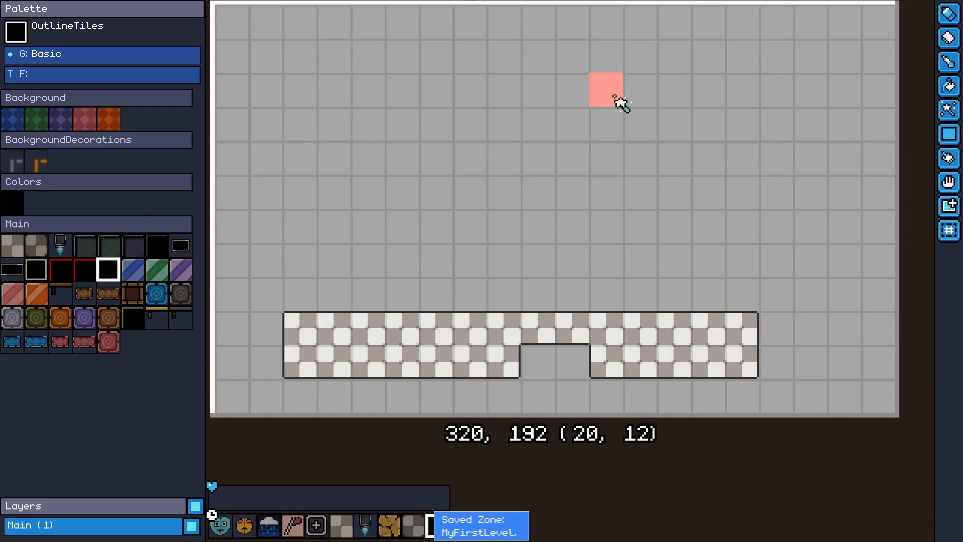
Paint a GridBlockSolo patch about ten tiles wide above the floor and a Crumbly patch about five tiles wide at its upper left
{"action": "middle_click_drag", "start_coordinate": [359, 198], "coordinate": [462, 236]}
{"action": "left_click", "coordinate": [421, 529]}
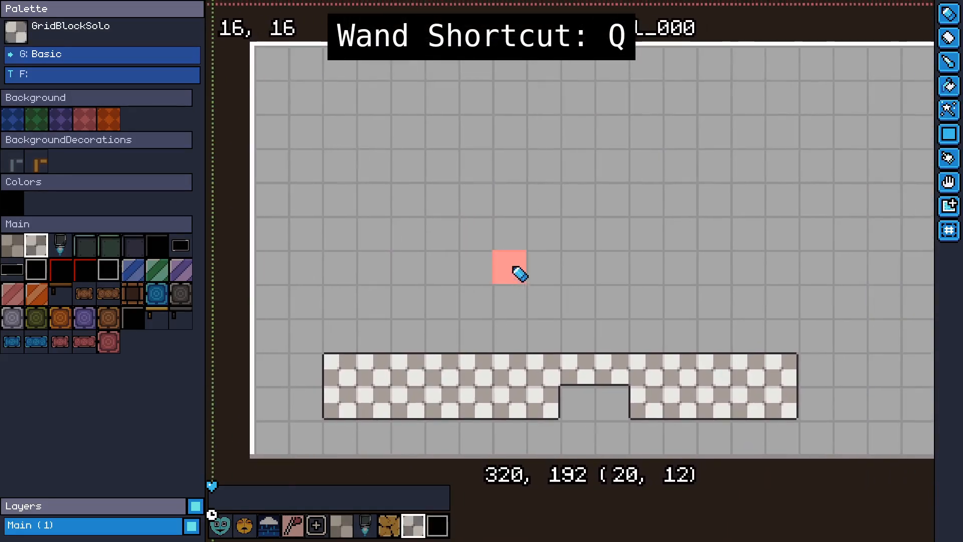
{"action": "left_click_drag", "start_coordinate": [517, 273], "coordinate": [602, 254]}
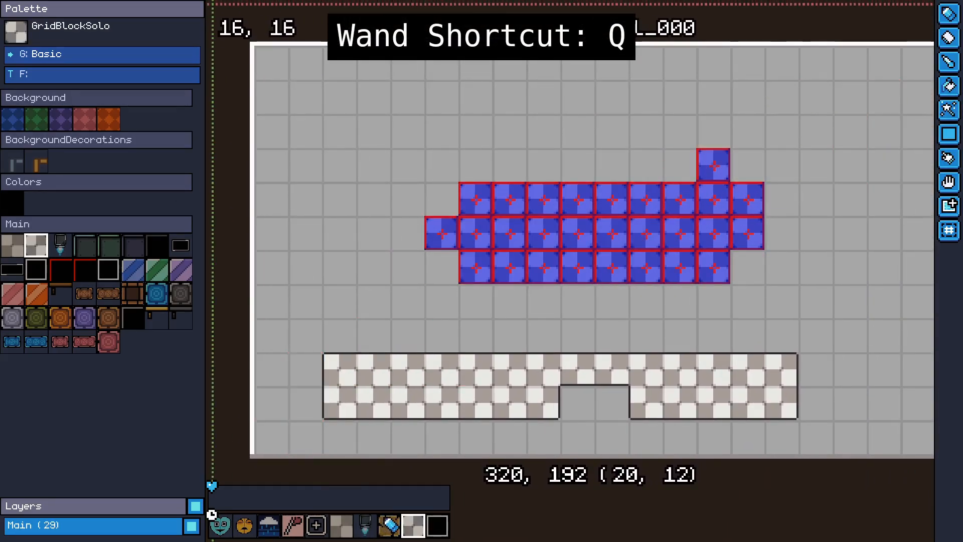
{"action": "left_click", "coordinate": [387, 523]}
{"action": "mouse_move", "coordinate": [366, 198]}
{"action": "left_mouse_down"}
{"action": "mouse_move", "coordinate": [409, 133]}
{"action": "mouse_move", "coordinate": [452, 172]}
{"action": "mouse_move", "coordinate": [360, 144]}
{"action": "left_mouse_up"}
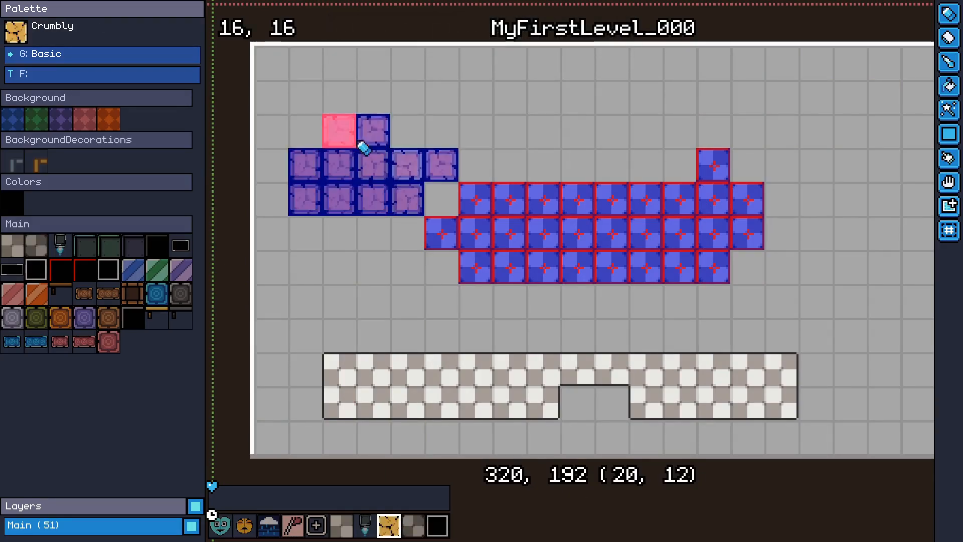
{"action": "left_click", "coordinate": [118, 319]}
{"action": "left_click", "coordinate": [948, 111]}
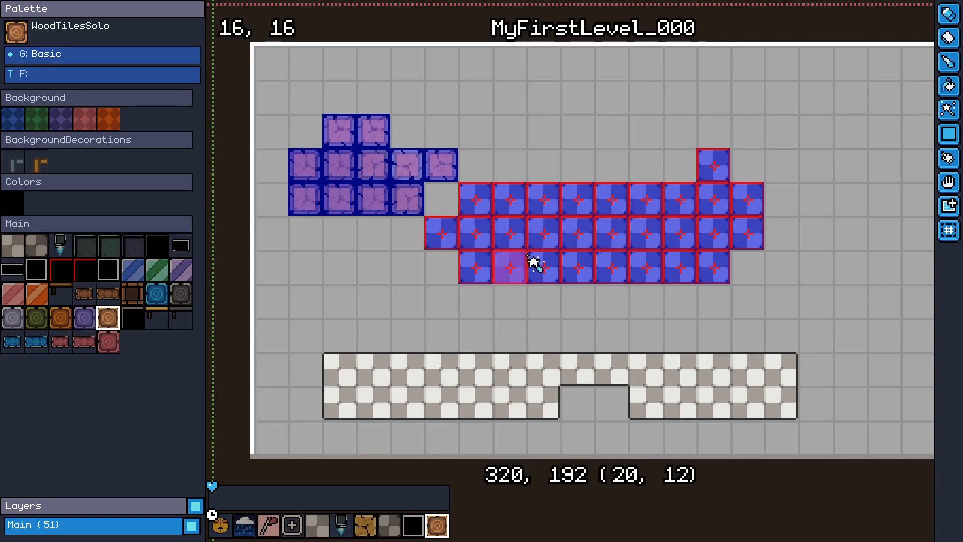
{"action": "middle_click_drag", "start_coordinate": [527, 190], "coordinate": [518, 208]}
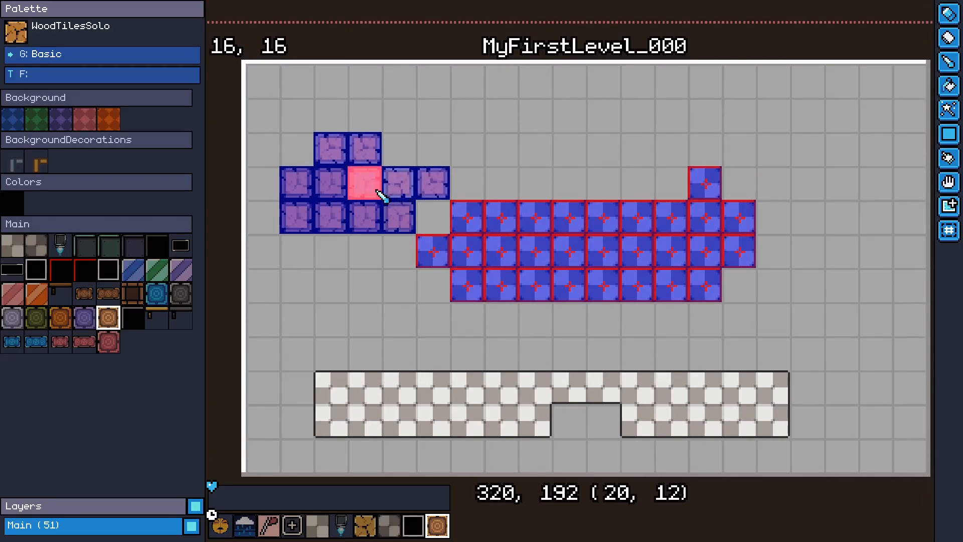
Sample Crumbly from its patch and paint five isolated Crumbly tiles around the room
{"action": "left_click", "coordinate": [377, 192]}
{"action": "left_click_drag", "start_coordinate": [877, 124], "coordinate": [877, 157]}
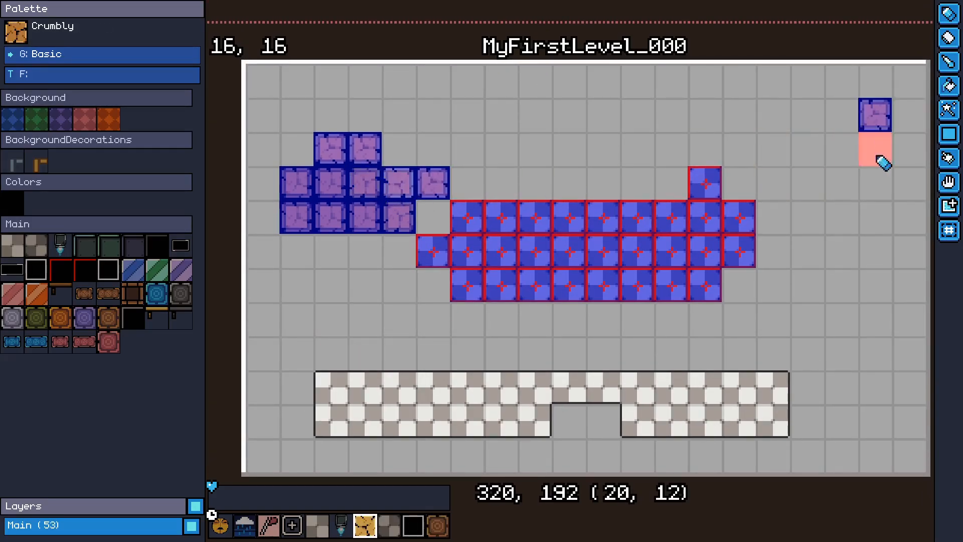
{"action": "left_click", "coordinate": [841, 319]}
{"action": "left_click", "coordinate": [331, 319]}
{"action": "left_click", "coordinate": [603, 115]}
{"action": "left_click", "coordinate": [671, 353]}
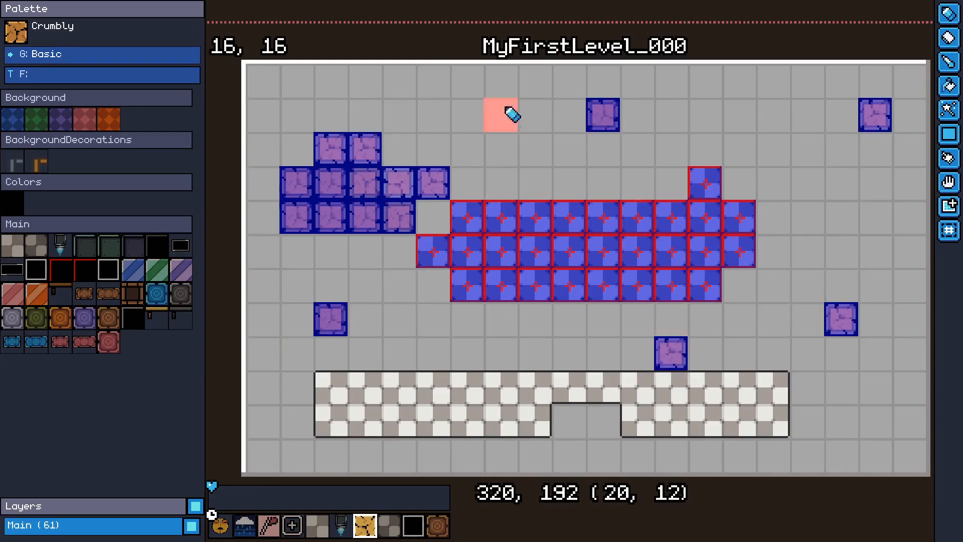
Add one more isolated Crumbly tile in the room's upper part and replace all Crumbly tiles with PalaceTilesBlue using the Wand
{"action": "left_click", "coordinate": [512, 115]}
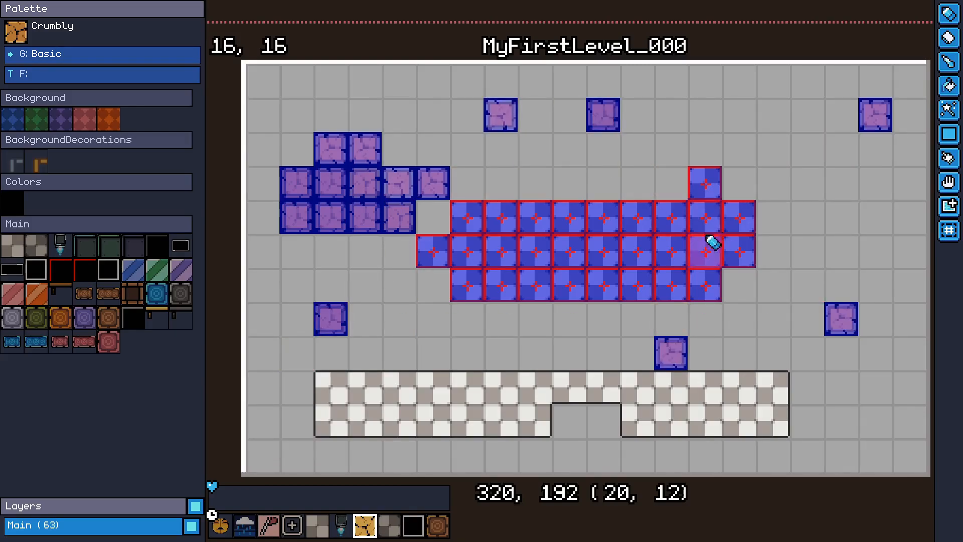
{"action": "left_click", "coordinate": [136, 271]}
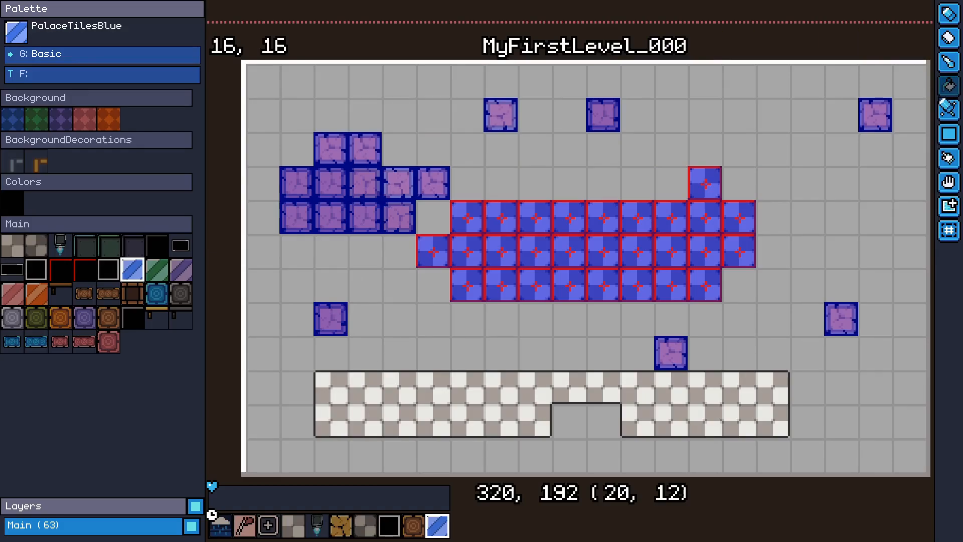
{"action": "left_click", "coordinate": [496, 124]}
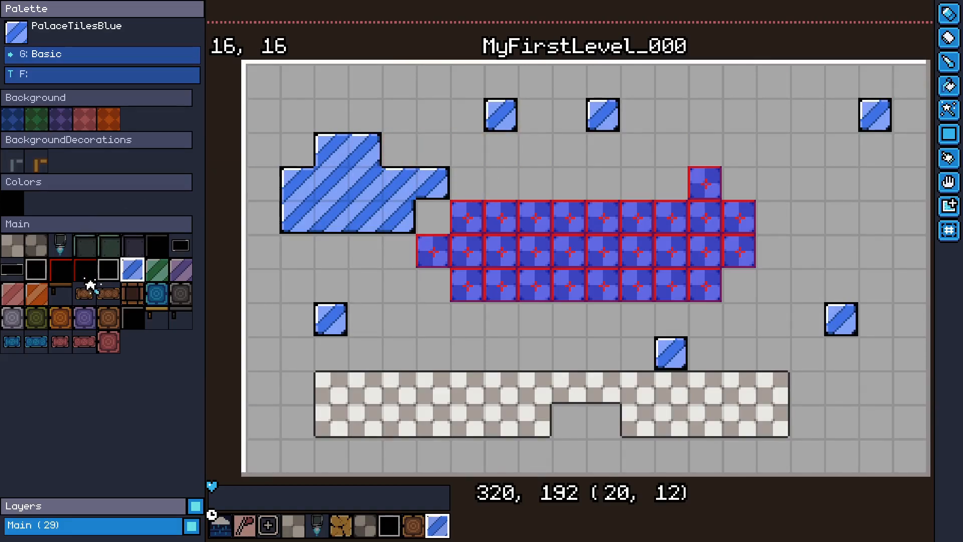
Save the zone, and draw three large PalaceTilesBlue rectangles across the upper room with the Rectangle tool
{"action": "middle_click_drag", "start_coordinate": [536, 211], "coordinate": [497, 190]}
{"action": "key", "text": "ctrl+s"}
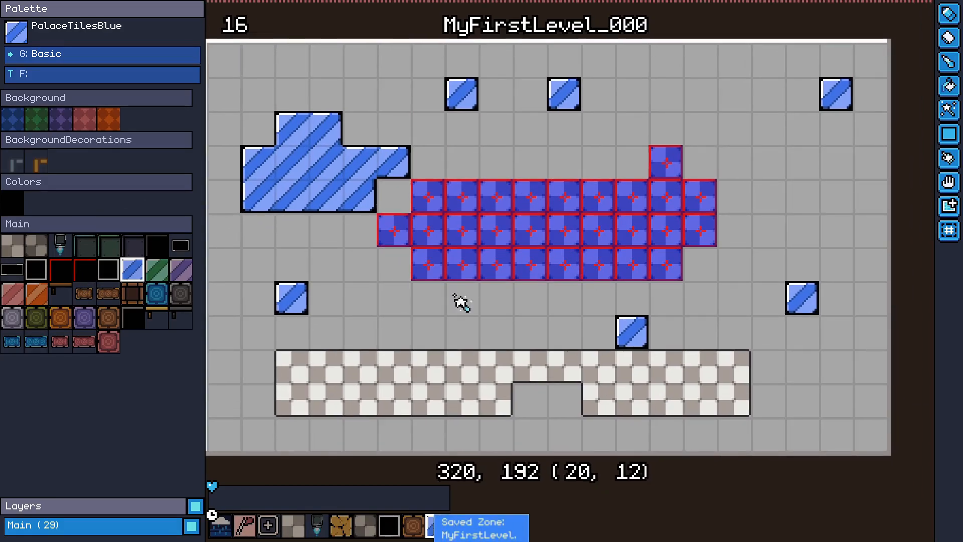
{"action": "left_click", "coordinate": [951, 141]}
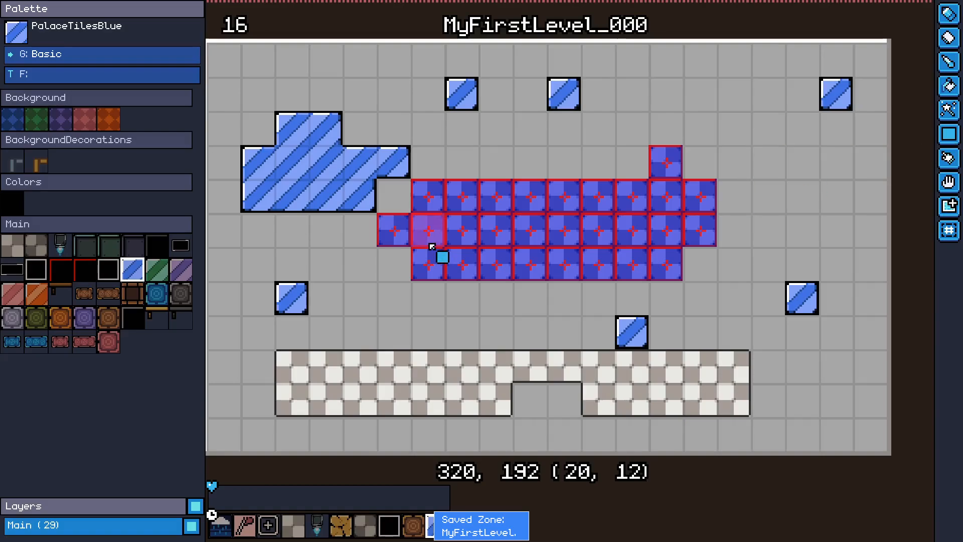
{"action": "scroll", "coordinate": [431, 245], "scroll_direction": "down", "scroll_amount": 2}
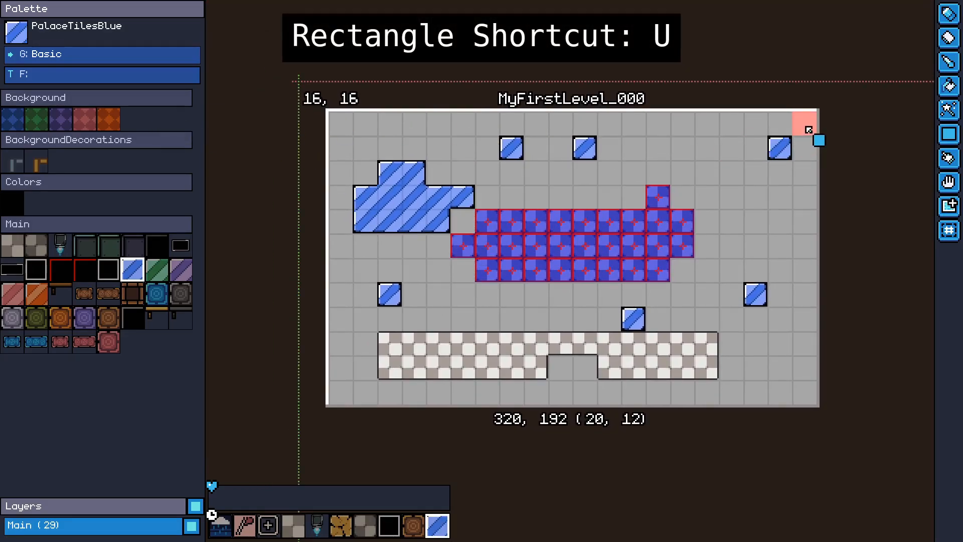
{"action": "left_click_drag", "start_coordinate": [778, 123], "coordinate": [685, 216]}
{"action": "left_click_drag", "start_coordinate": [534, 147], "coordinate": [640, 242]}
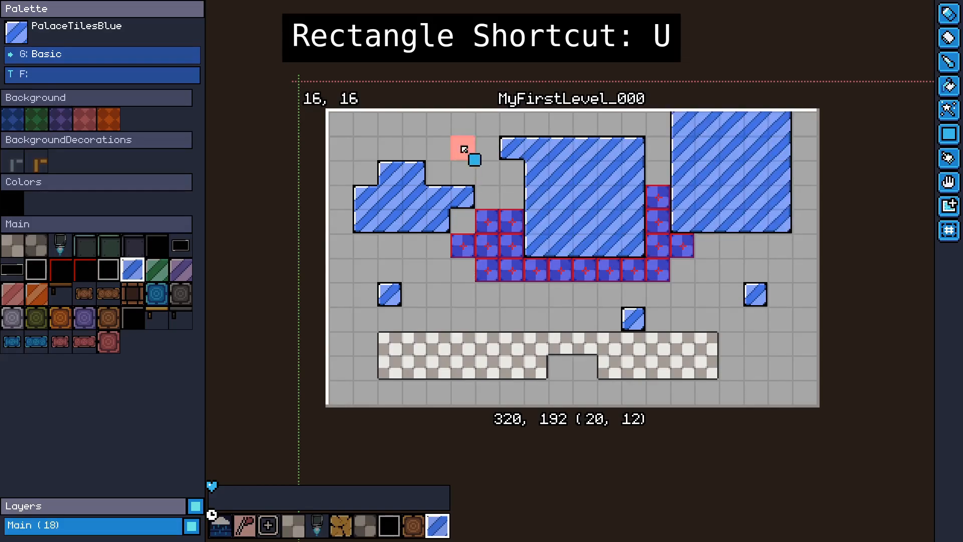
{"action": "left_click_drag", "start_coordinate": [462, 125], "coordinate": [657, 243]}
Erase all tiles above the floor with one rectangle, and fill the floor as a GridBlock rectangle 17 tiles wide and 3 high
{"action": "right_click_drag", "start_coordinate": [813, 120], "coordinate": [357, 331]}
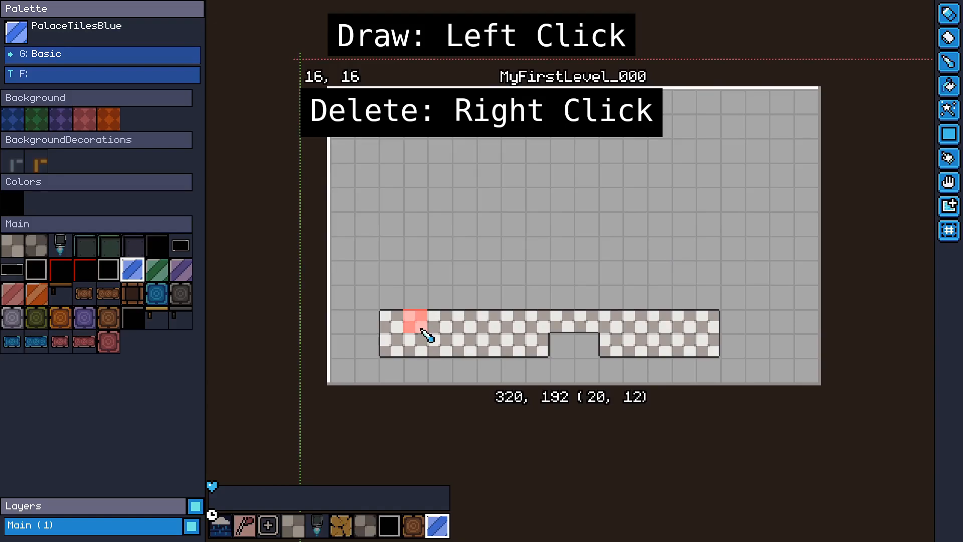
{"action": "left_click", "coordinate": [426, 336], "text": "alt"}
{"action": "left_click_drag", "start_coordinate": [366, 320], "coordinate": [758, 395]}
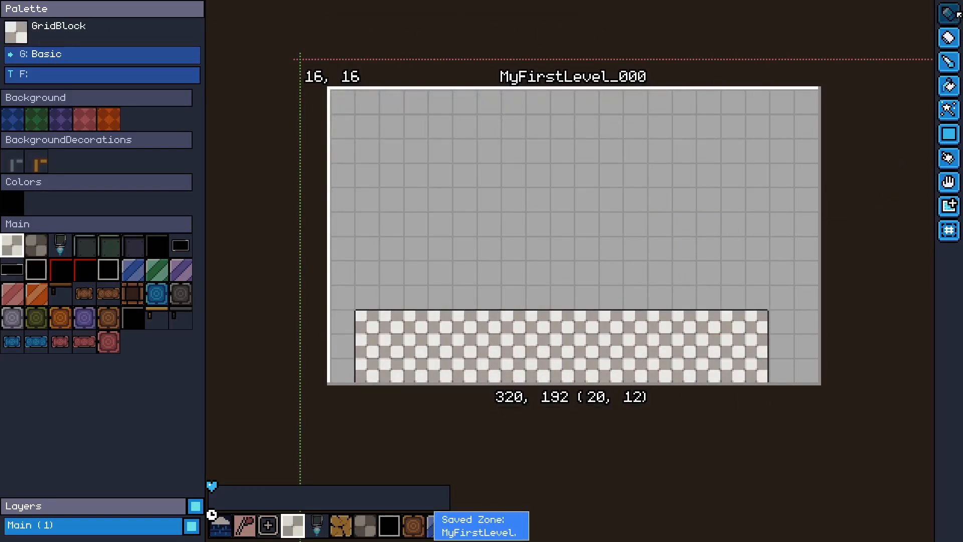
Select a middle section of the floor 7 tiles wide and 3 high and move it up into the room
{"action": "left_click", "coordinate": [948, 158]}
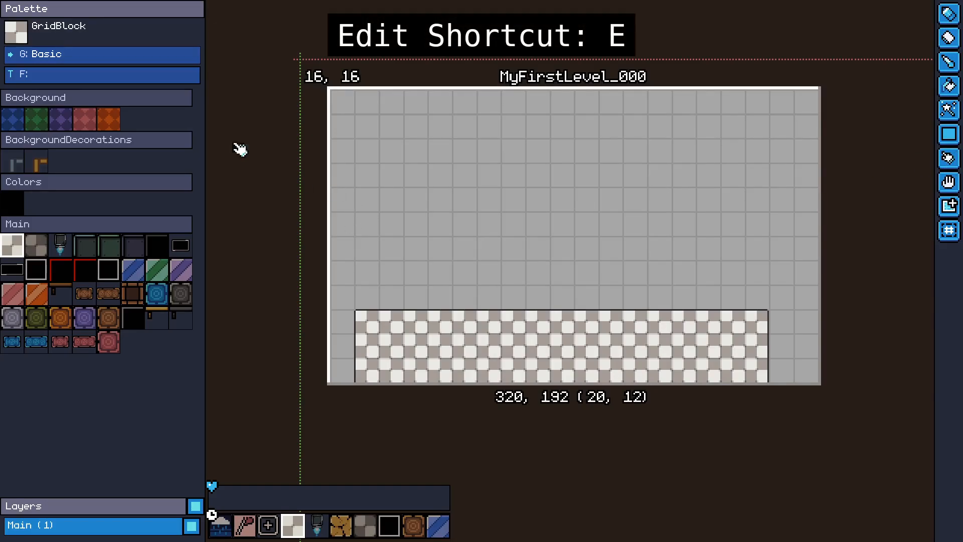
{"action": "left_click_drag", "start_coordinate": [487, 353], "coordinate": [492, 371]}
{"action": "left_click_drag", "start_coordinate": [563, 353], "coordinate": [491, 242]}
Copy and paste the moved floor section around the room, and erase the blocks above the floor
{"action": "key", "text": "ctrl+c"}
{"action": "key", "text": "ctrl+v"}
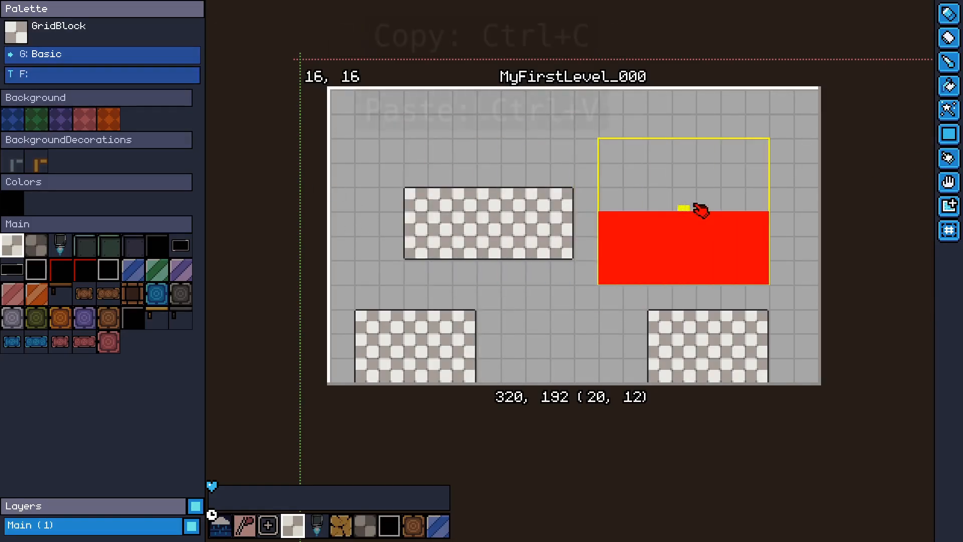
{"action": "left_click", "coordinate": [733, 162]}
{"action": "left_click", "coordinate": [419, 178]}
{"action": "mouse_move", "coordinate": [760, 103]}
{"action": "right_mouse_down"}
{"action": "mouse_move", "coordinate": [333, 197]}
{"action": "mouse_move", "coordinate": [653, 187]}
{"action": "right_mouse_up"}
{"action": "key", "text": "Escape"}
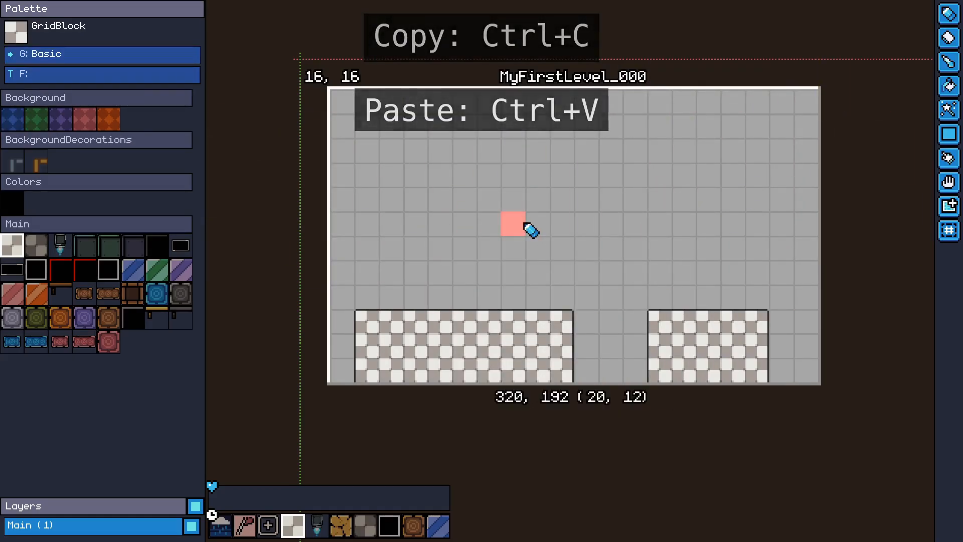
Filter the _Enemies palette group for "shooter" and place a Shooter on top of the right-hand floor block
{"action": "left_click", "coordinate": [48, 54]}
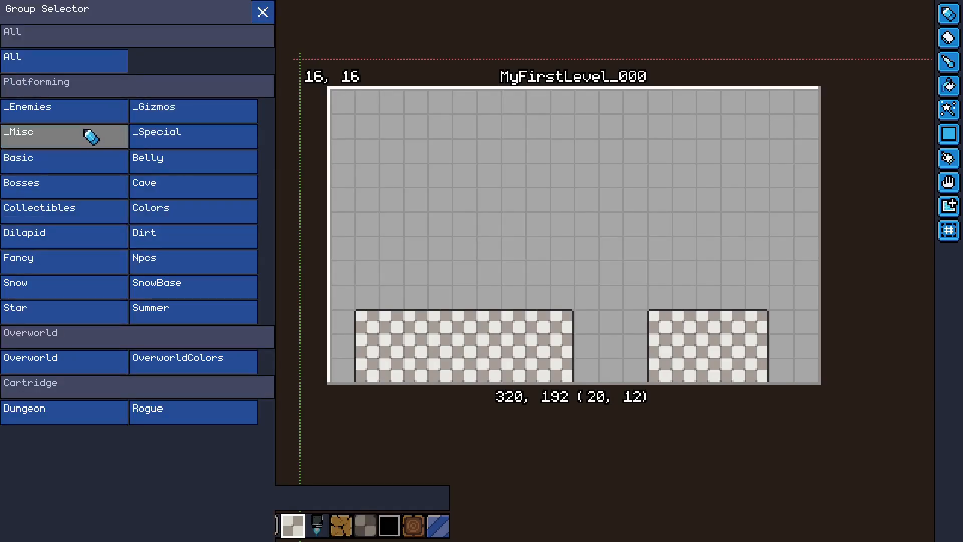
{"action": "left_click", "coordinate": [71, 119]}
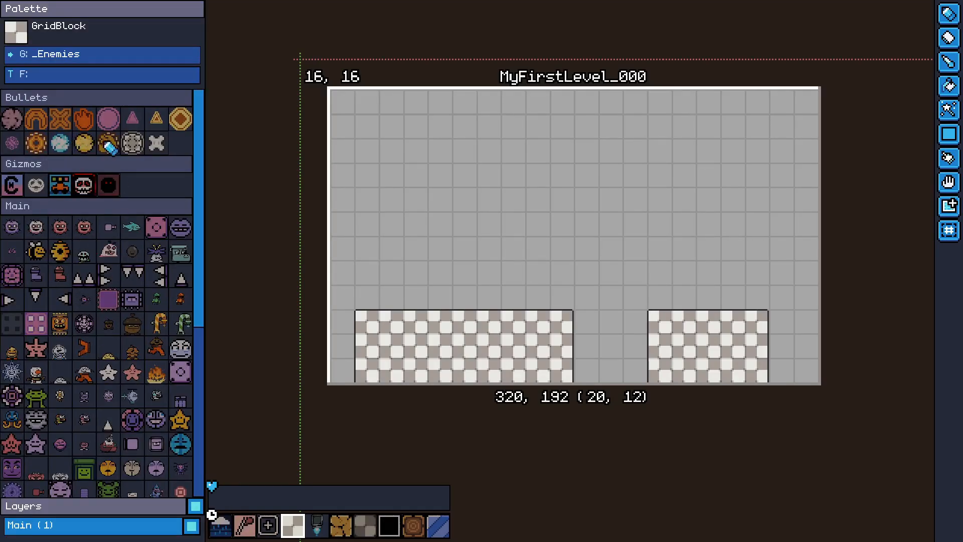
{"action": "left_click", "coordinate": [77, 81]}
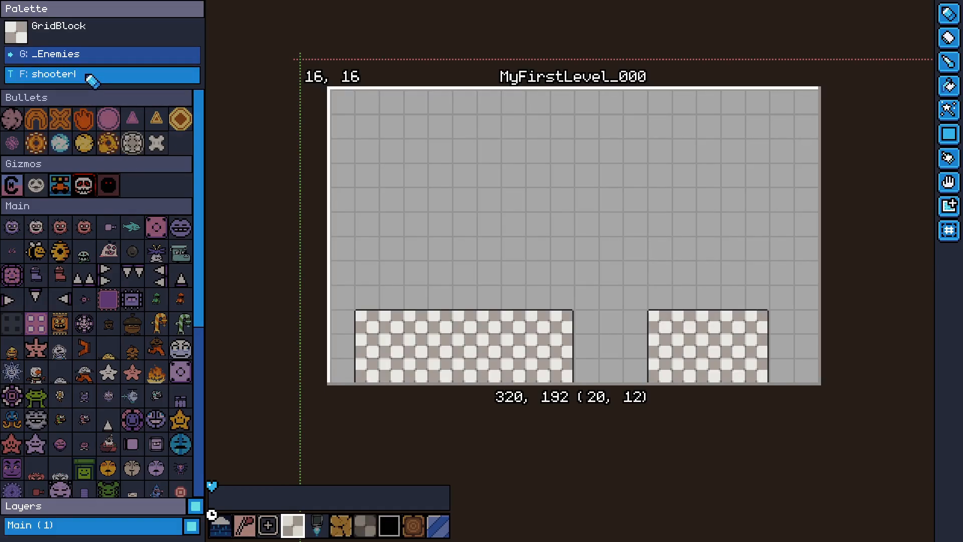
{"action": "key", "text": "Return"}
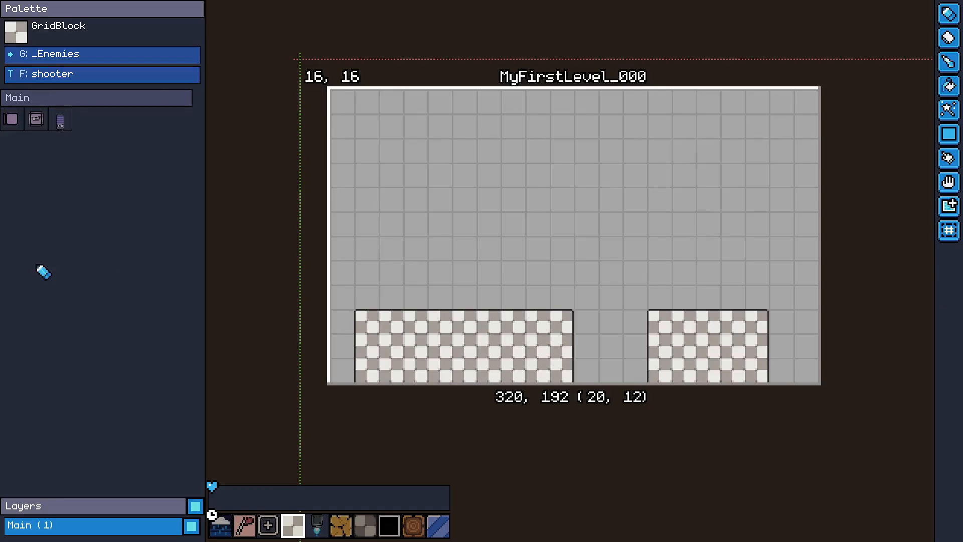
{"action": "left_click", "coordinate": [12, 119]}
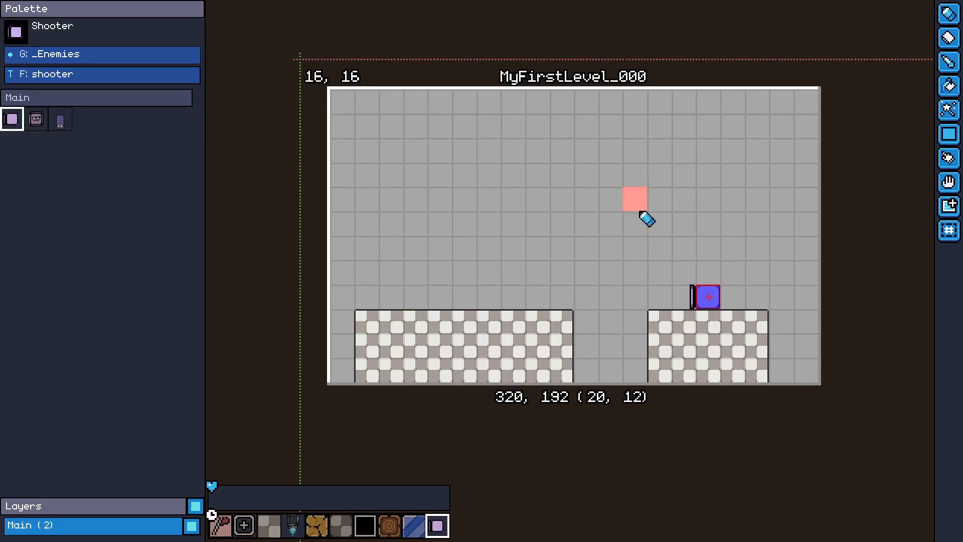
Sample GridBlock, fill the three-tile gap between the floor blocks with a rectangle, and save the zone
{"action": "scroll", "coordinate": [539, 351], "scroll_direction": "up", "scroll_amount": 2}
{"action": "left_click", "coordinate": [620, 357], "text": "alt"}
{"action": "middle_click_drag", "start_coordinate": [680, 366], "coordinate": [528, 354]}
{"action": "left_click_drag", "start_coordinate": [522, 356], "coordinate": [625, 445], "text": "shift"}
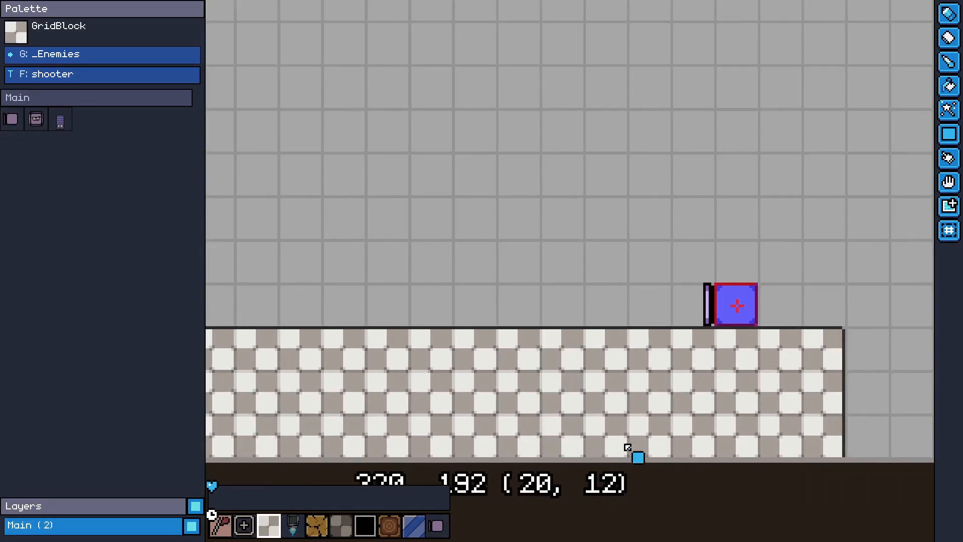
{"action": "key", "text": "ctrl+s"}
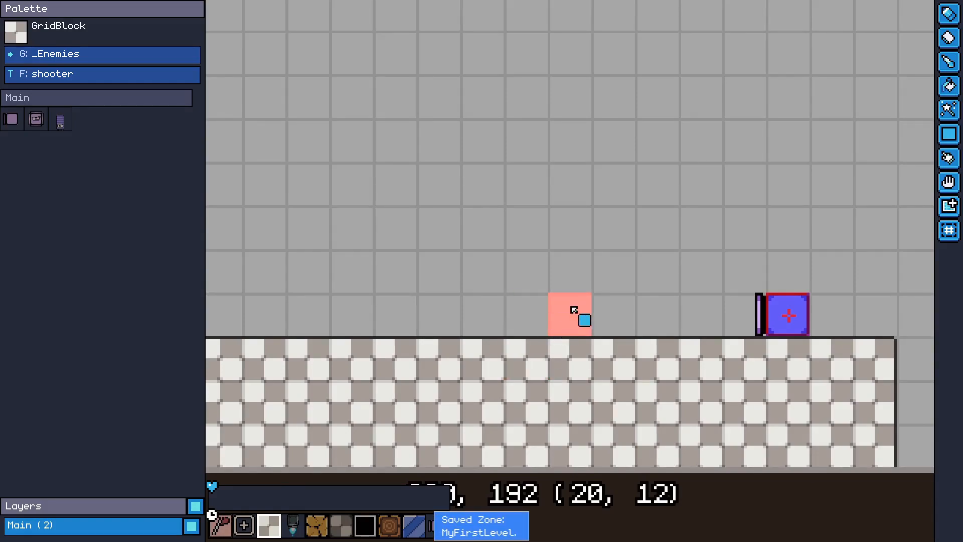
Open the Shooter's properties and examine its direction, period, wait, type and other settings
{"action": "middle_click_drag", "start_coordinate": [748, 292], "coordinate": [579, 272]}
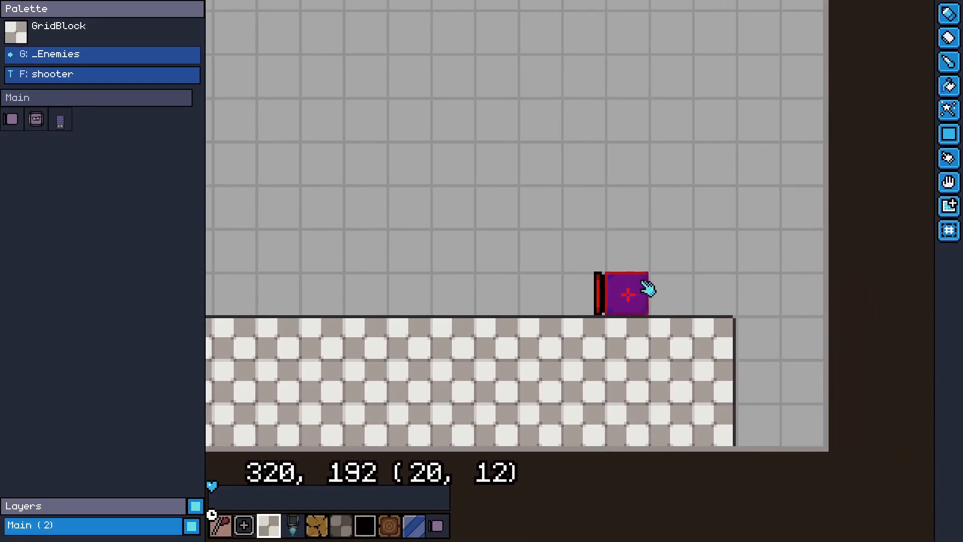
{"action": "left_click", "coordinate": [624, 300]}
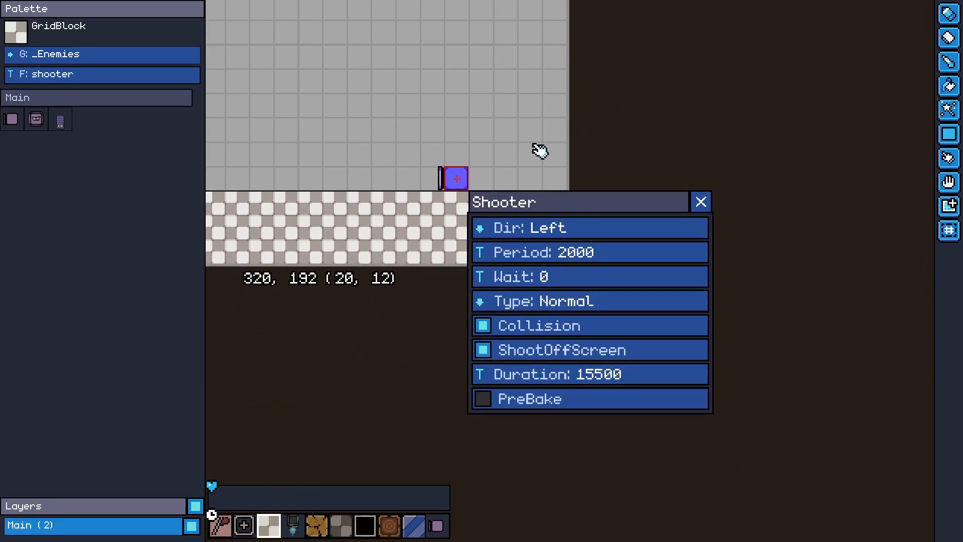
{"action": "middle_click_drag", "start_coordinate": [534, 145], "coordinate": [564, 173]}
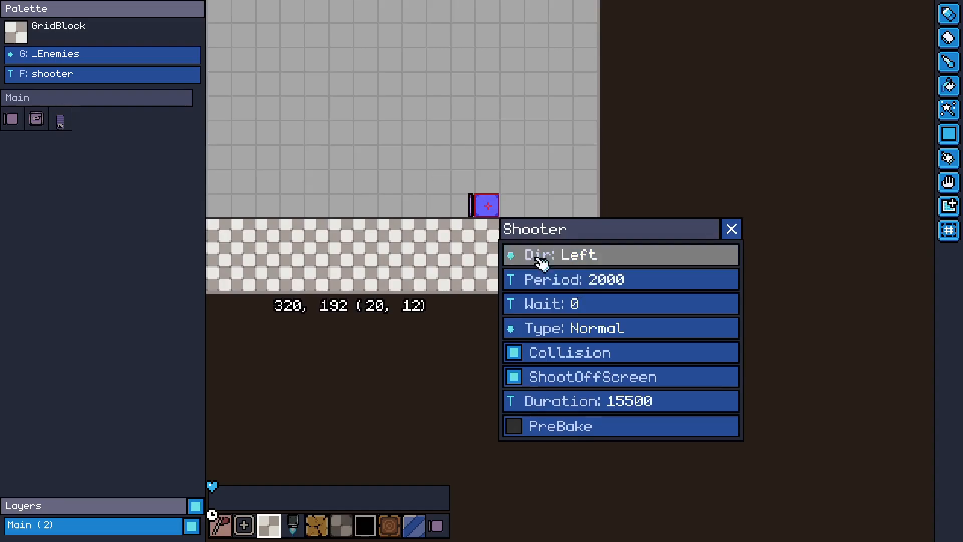
{"action": "scroll", "coordinate": [493, 289], "scroll_direction": "up", "scroll_amount": 1}
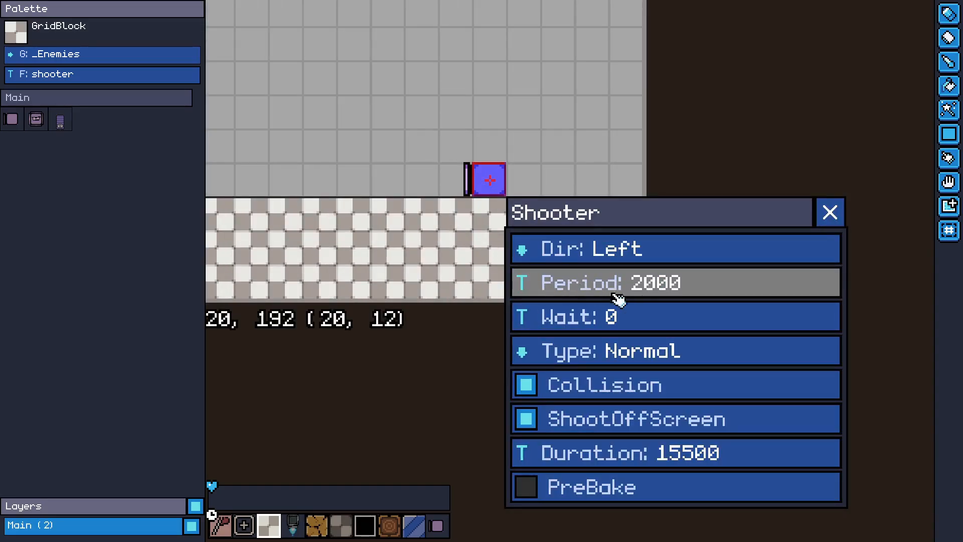
{"action": "middle_click_drag", "start_coordinate": [397, 105], "coordinate": [476, 161]}
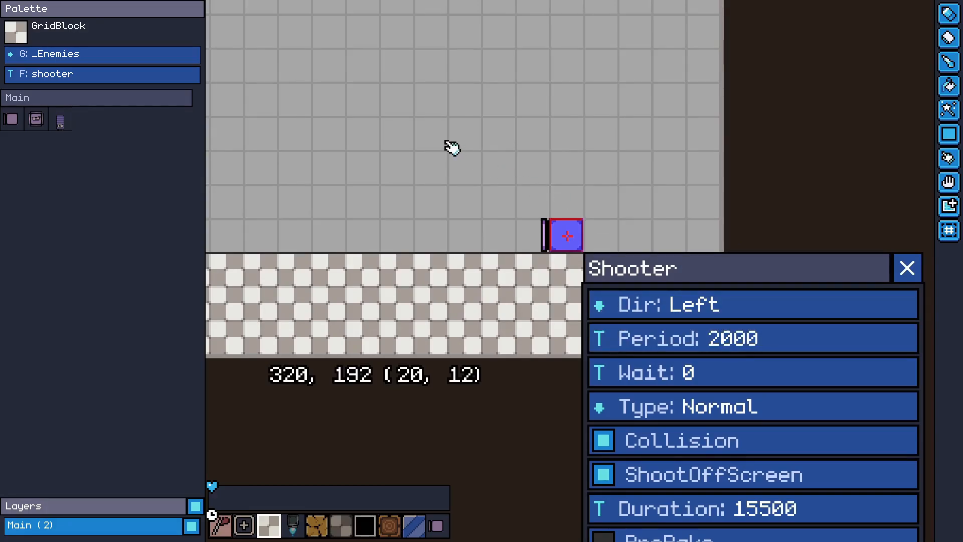
Play-test the level by running and jumping around the Shooter's bullets, and return to the editor
{"action": "key", "text": "Tab"}
{"action": "key", "text": "Left"}
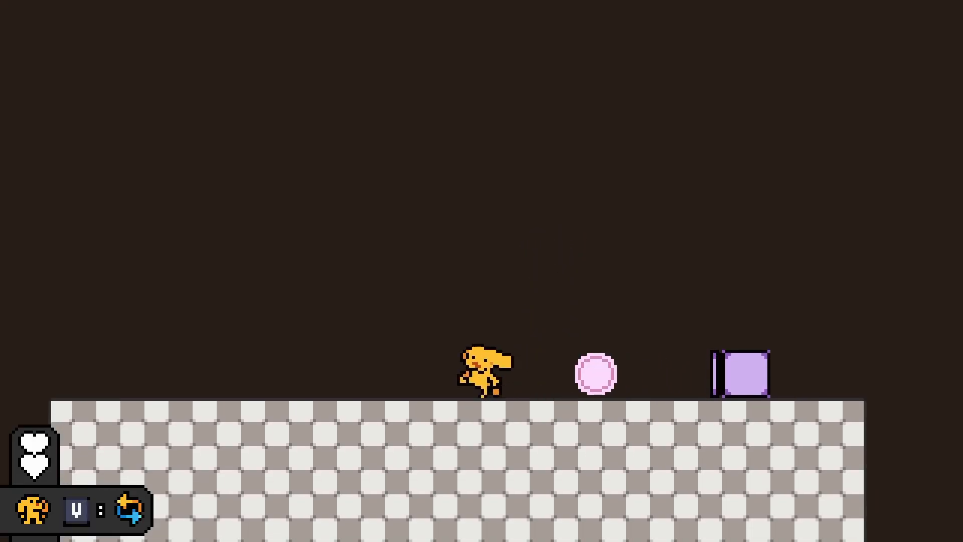
{"action": "key", "text": "Right"}
{"action": "key", "text": "Right"}
{"action": "key", "text": "space"}
{"action": "key", "text": "Left"}
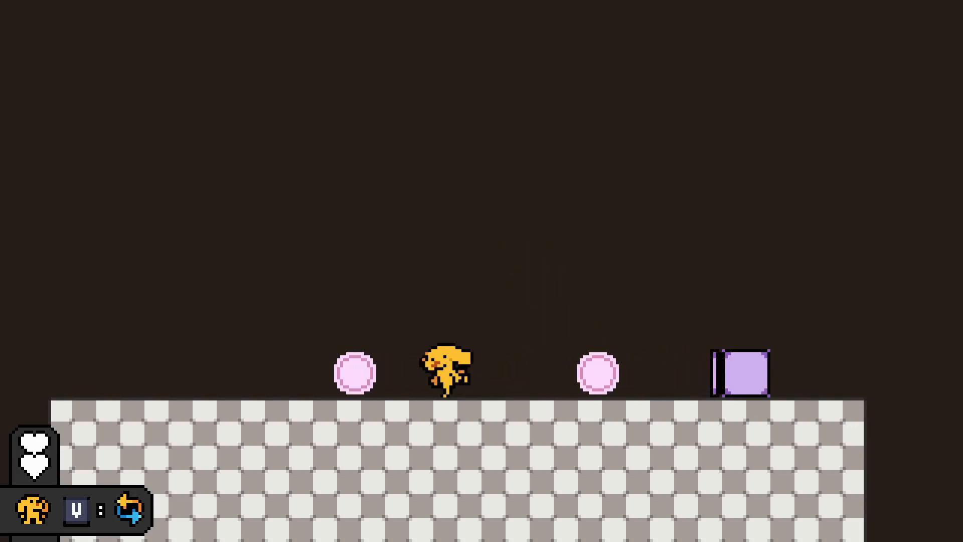
{"action": "key", "text": "Right"}
{"action": "key", "text": "Right"}
{"action": "key", "text": "space"}
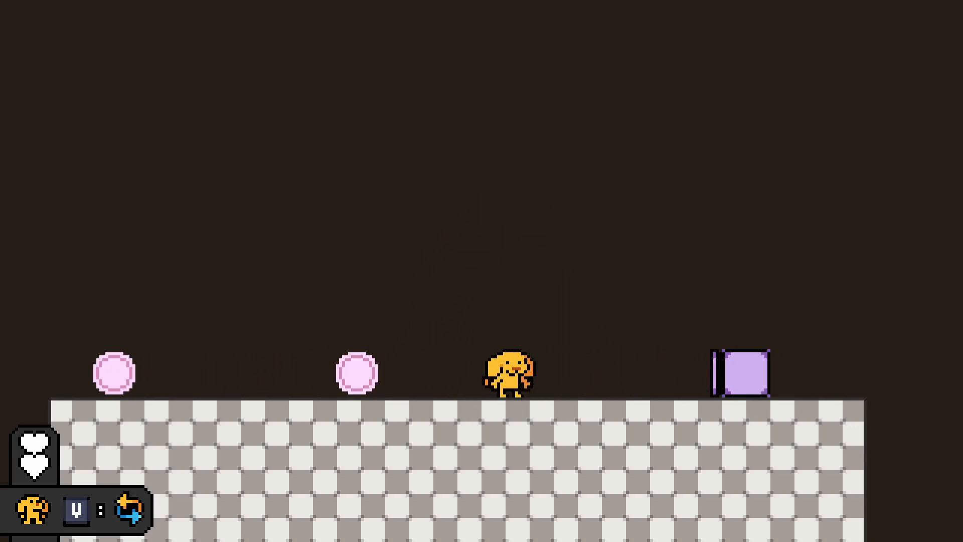
{"action": "key", "text": "Tab"}
Set the Shooter's Period to 500 and save the zone
{"action": "left_click", "coordinate": [581, 240]}
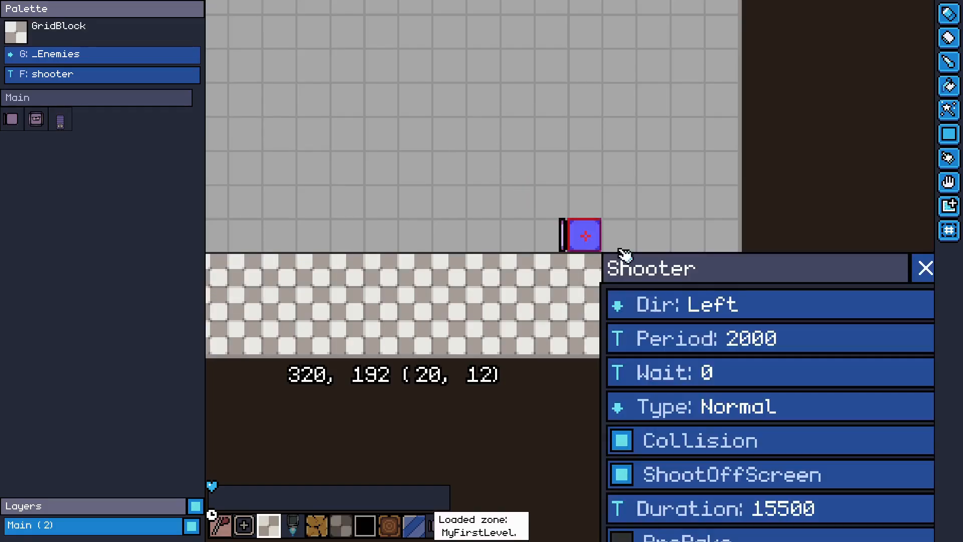
{"action": "left_click", "coordinate": [787, 341]}
{"action": "type", "text": "500"}
{"action": "key", "text": "Return"}
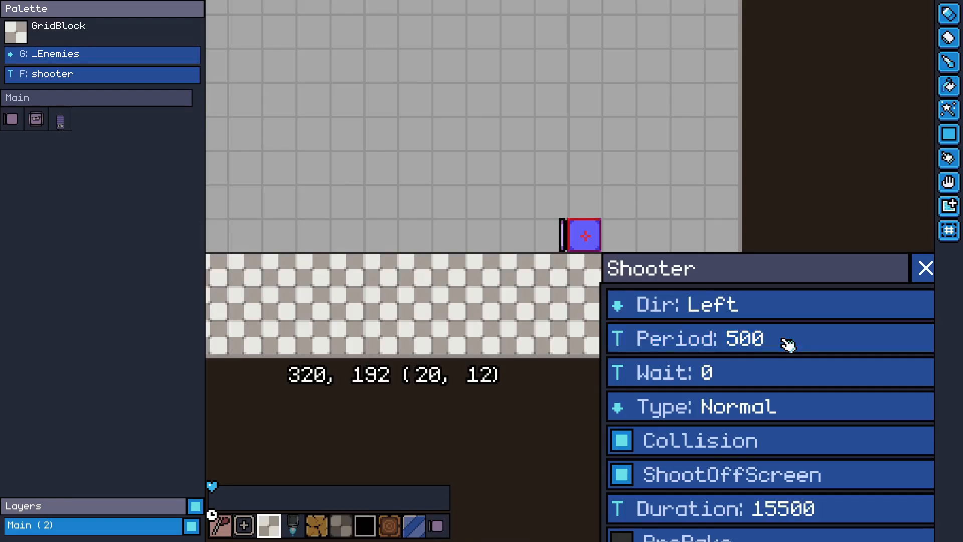
{"action": "key", "text": "ctrl+s"}
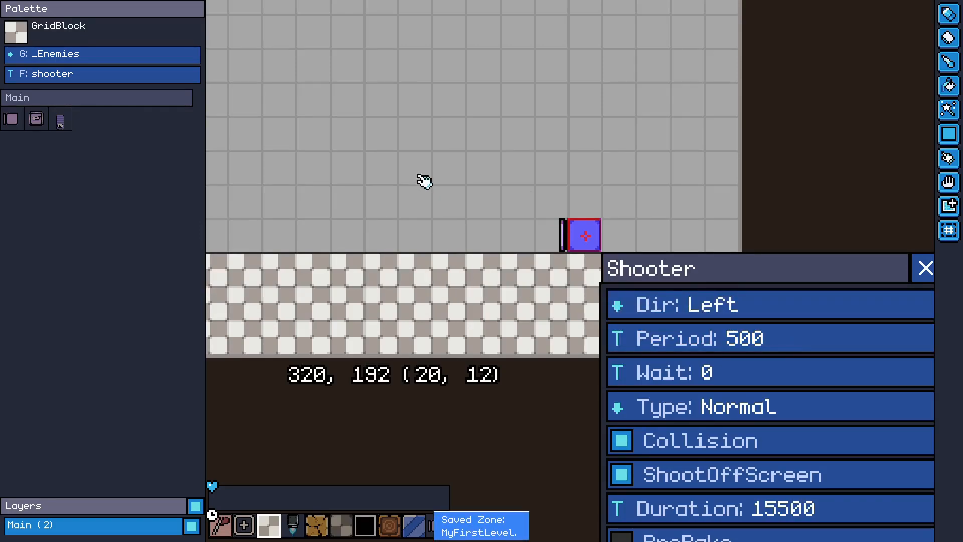
Play-test the faster Shooter by repeatedly attacking its bullets from the floor, and return to the editor
{"action": "key", "text": "Tab"}
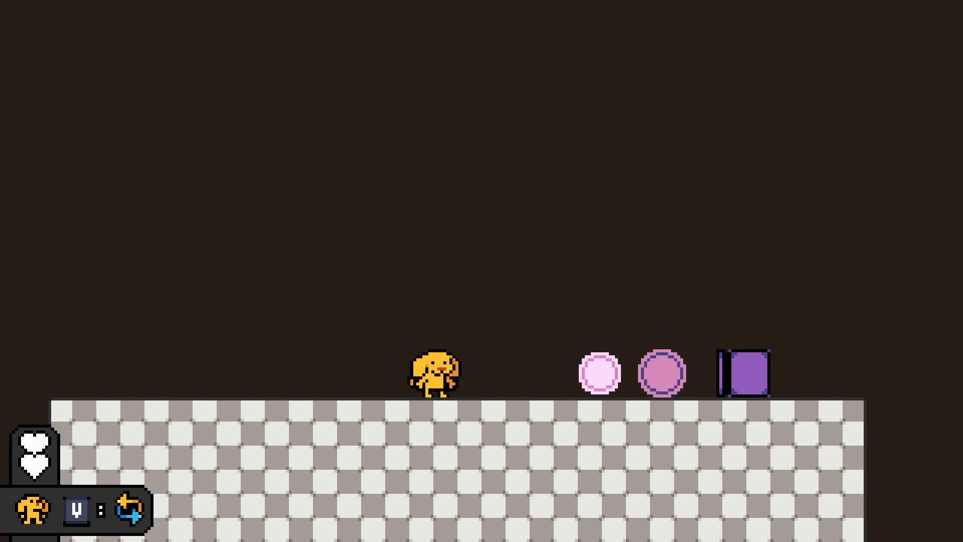
{"action": "key", "text": "x"}
{"action": "key", "text": "x"}
{"action": "key", "text": "x"}
{"action": "key", "text": "x"}
{"action": "key", "text": "x"}
{"action": "key", "text": "x"}
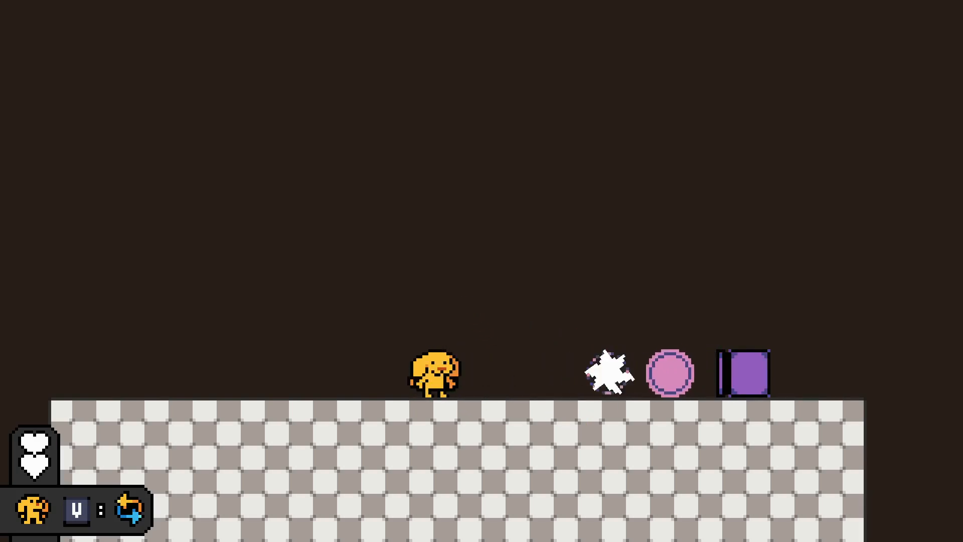
{"action": "key", "text": "Right"}
{"action": "key", "text": "x"}
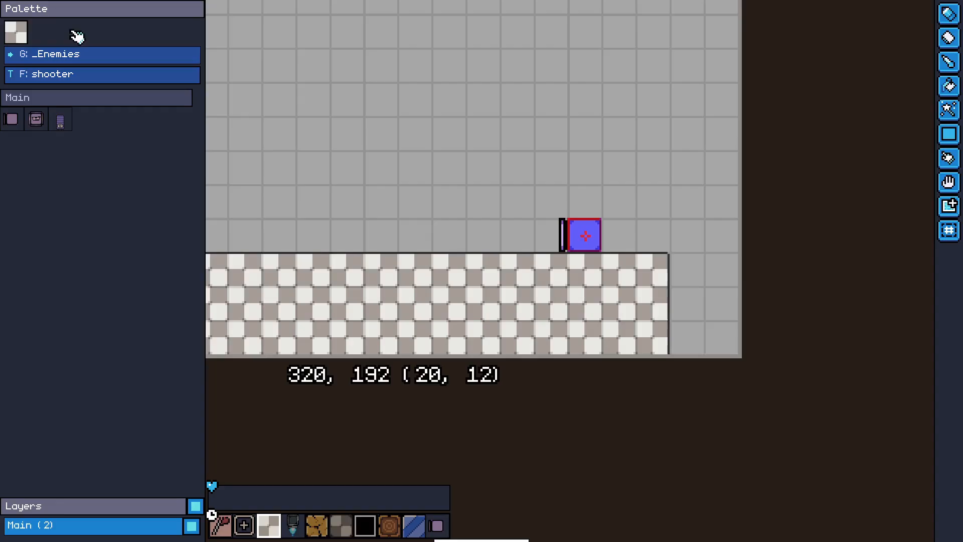
{"action": "key", "text": "Tab"}
Open the Shooter's properties and set its firing direction to Up
{"action": "left_click", "coordinate": [587, 238]}
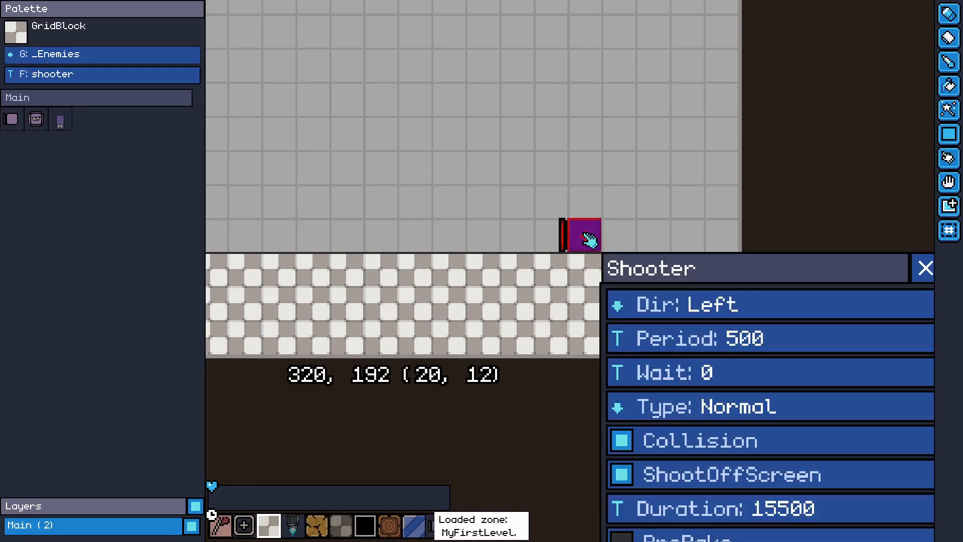
{"action": "left_click", "coordinate": [737, 307]}
{"action": "left_click", "coordinate": [727, 400]}
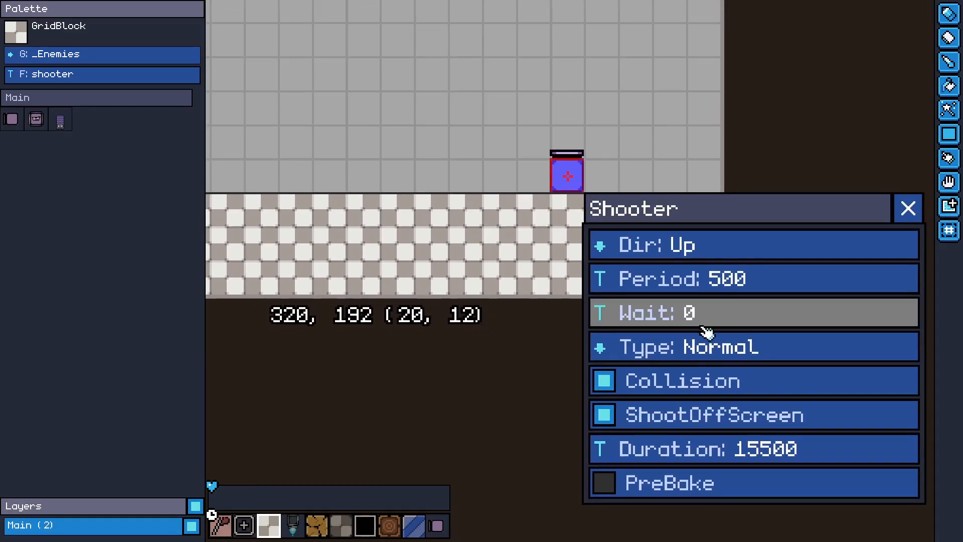
Set the Shooter's Wait to 1000 and its bullet Type to Indestructible
{"action": "left_click", "coordinate": [705, 325]}
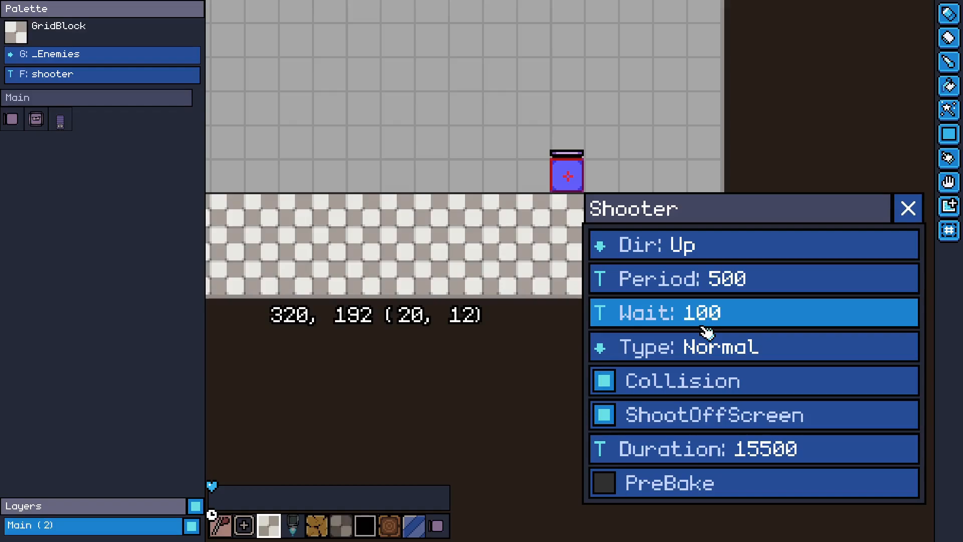
{"action": "type", "text": "0"}
{"action": "key", "text": "Return"}
{"action": "left_click", "coordinate": [701, 346]}
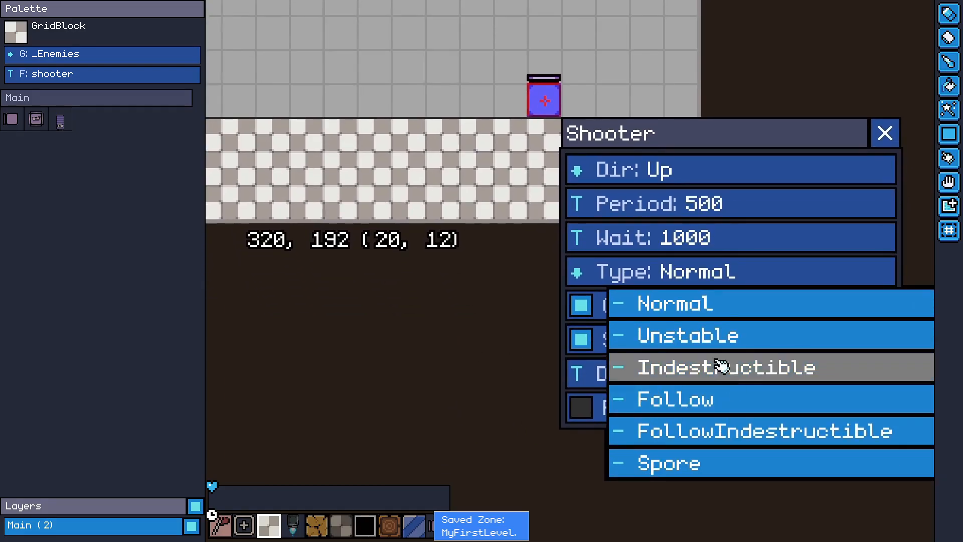
{"action": "left_click", "coordinate": [721, 368]}
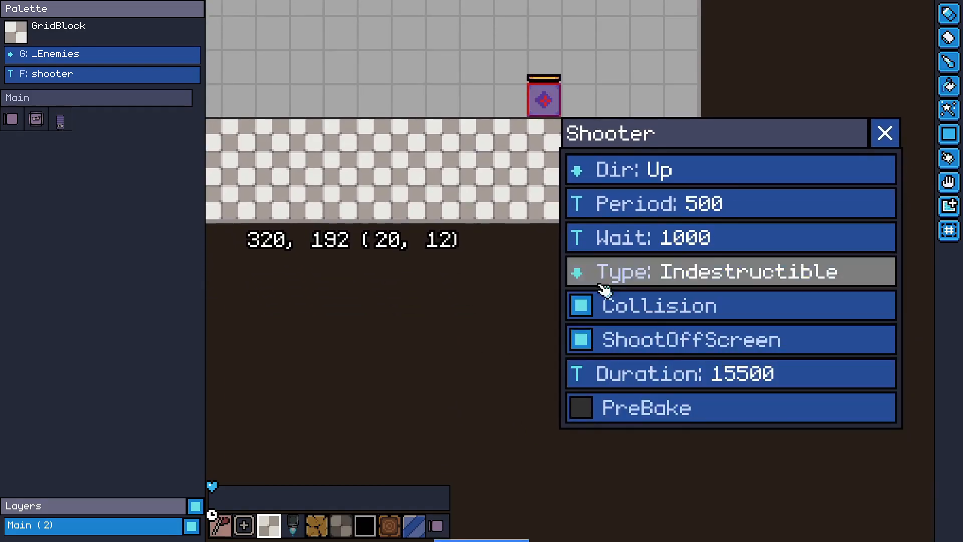
Disable the Shooter's Collision option and switch its ShootOffScreen option off and back on
{"action": "left_click", "coordinate": [647, 427]}
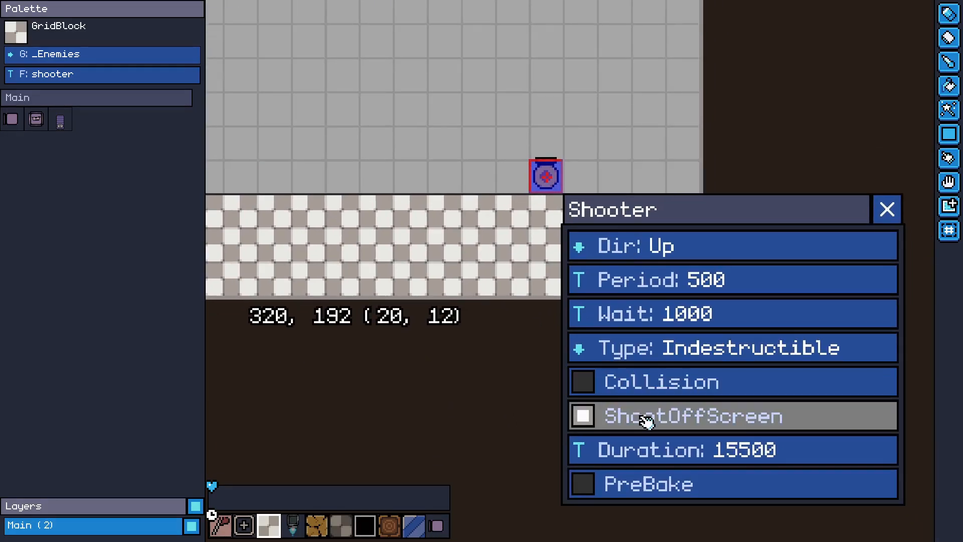
{"action": "left_click", "coordinate": [644, 420]}
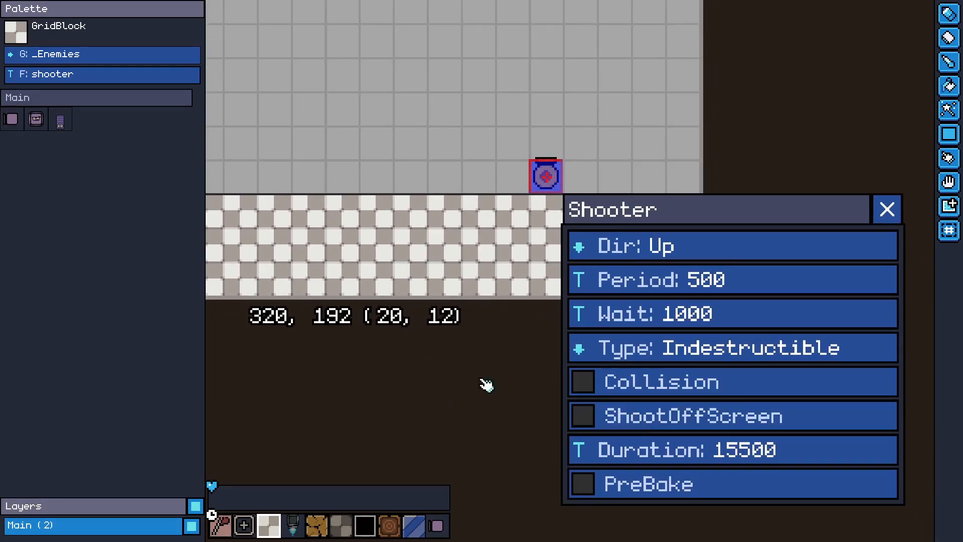
{"action": "left_click", "coordinate": [664, 417]}
Set the Shooter's Duration to 2000 and save the zone
{"action": "left_click", "coordinate": [797, 458]}
{"action": "scroll", "coordinate": [575, 133], "scroll_direction": "down", "scroll_amount": 3}
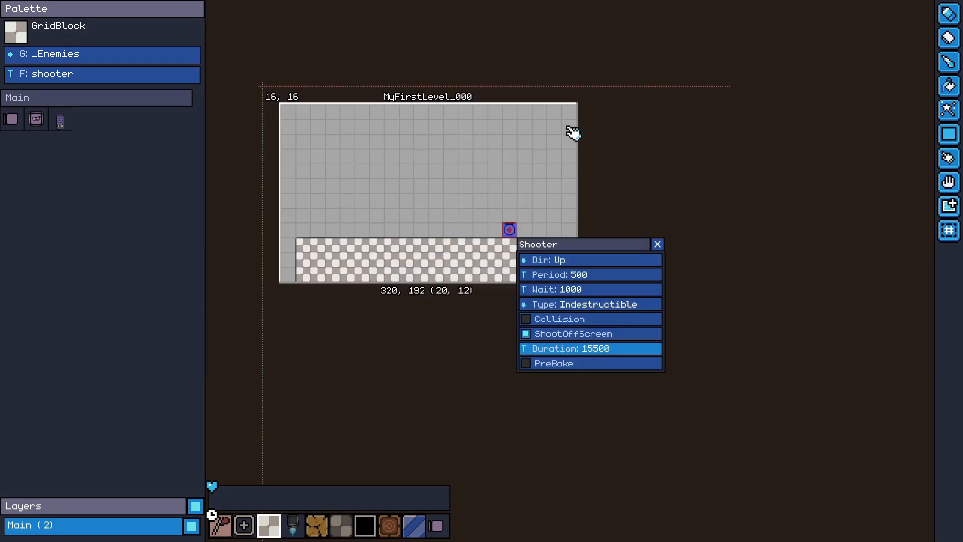
{"action": "middle_click_drag", "start_coordinate": [572, 131], "coordinate": [568, 170]}
{"action": "scroll", "coordinate": [556, 238], "scroll_direction": "up", "scroll_amount": 2}
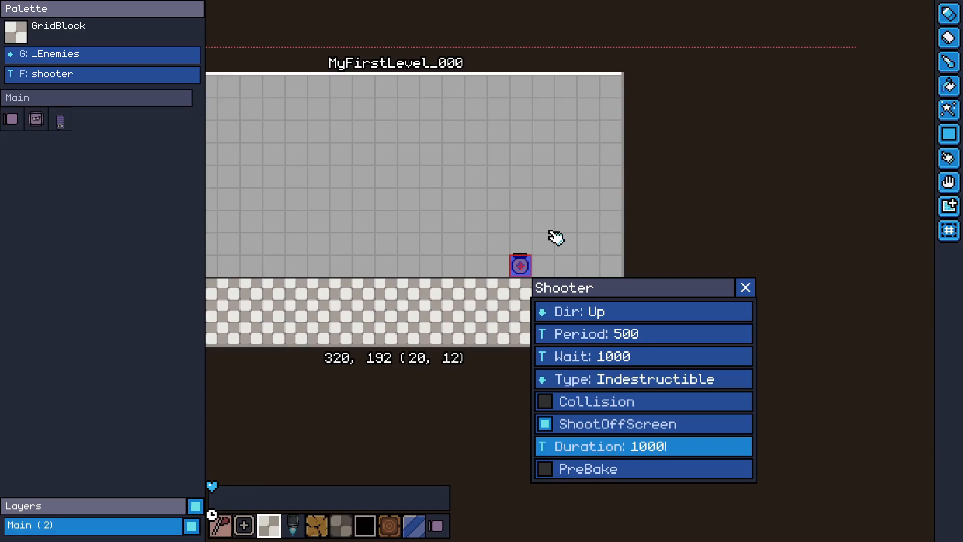
{"action": "key", "text": "Return"}
{"action": "left_click", "coordinate": [710, 454]}
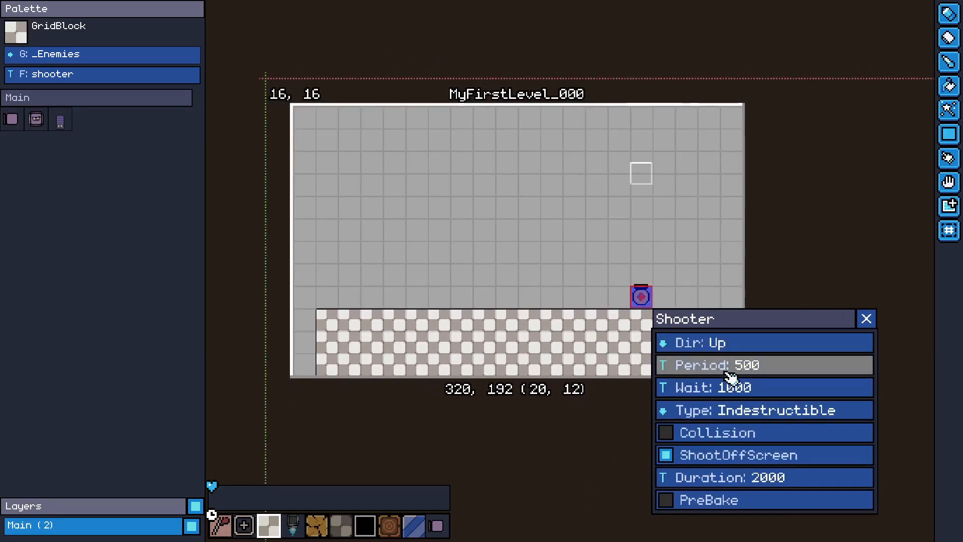
{"action": "left_click", "coordinate": [731, 500]}
{"action": "key", "text": "ctrl+s"}
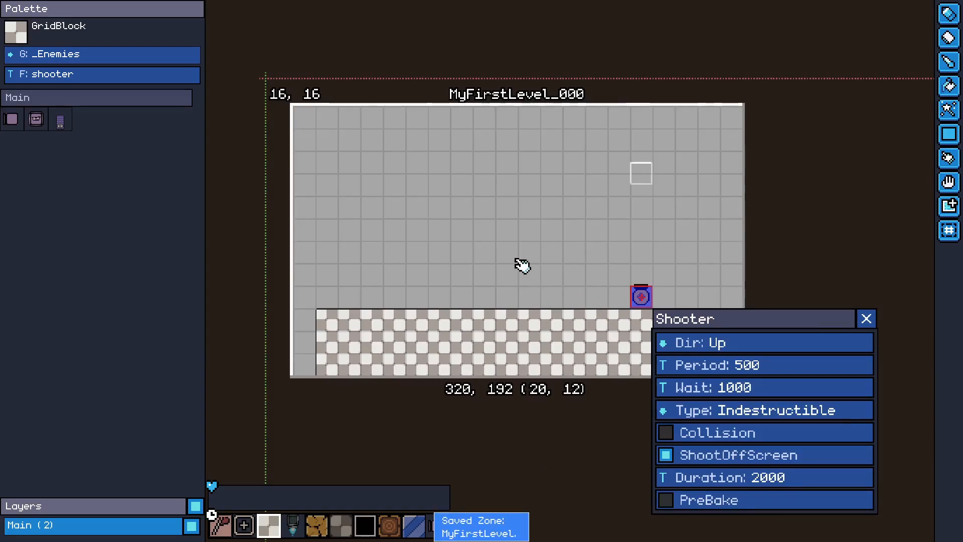
Play-test the upward-firing Shooter by running towards its bullets, and return to the editor
{"action": "key", "text": "Tab"}
{"action": "key", "text": "Right"}
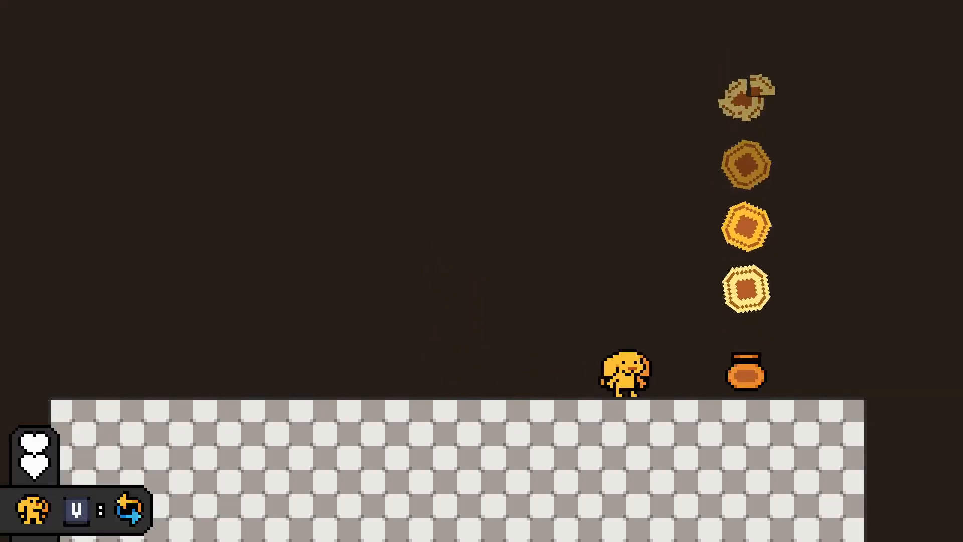
{"action": "key", "text": "Tab"}
Set the Shooter's Wait to 0, enable its PreBake option and save the zone
{"action": "left_click", "coordinate": [651, 297]}
{"action": "left_click", "coordinate": [788, 389]}
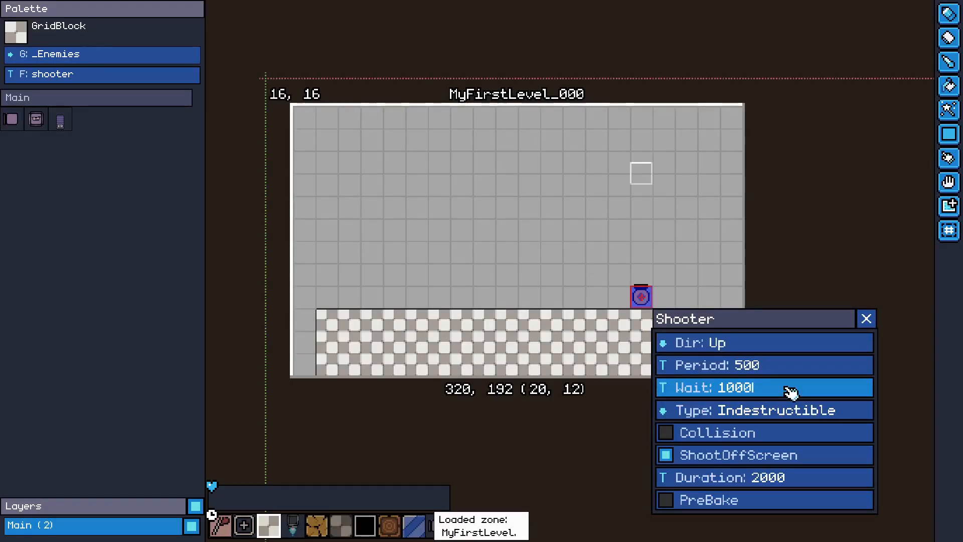
{"action": "type", "text": "0"}
{"action": "key", "text": "Return"}
{"action": "left_click", "coordinate": [727, 499]}
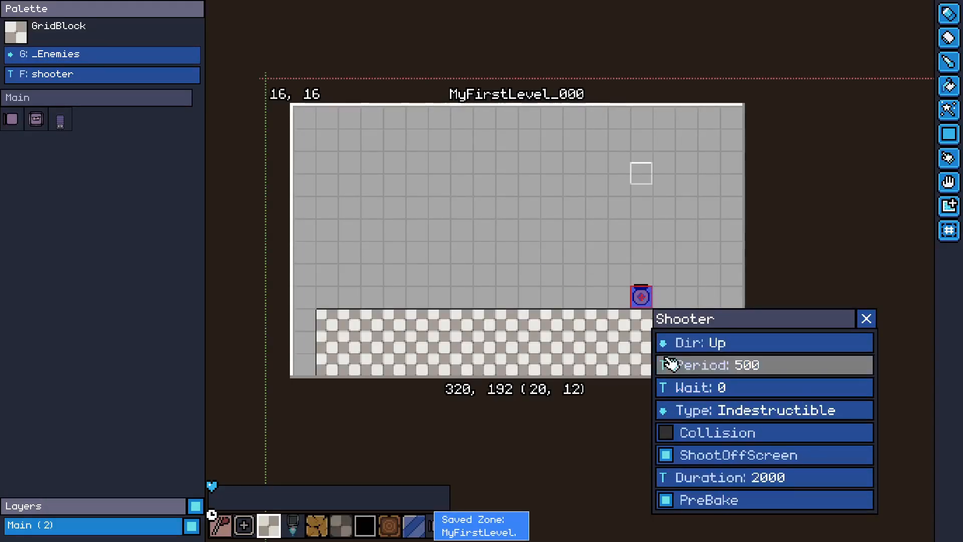
Play-test the pre-baked Shooter by jumping and running back and forth beside its bullets, and return to the editor
{"action": "key", "text": "Tab"}
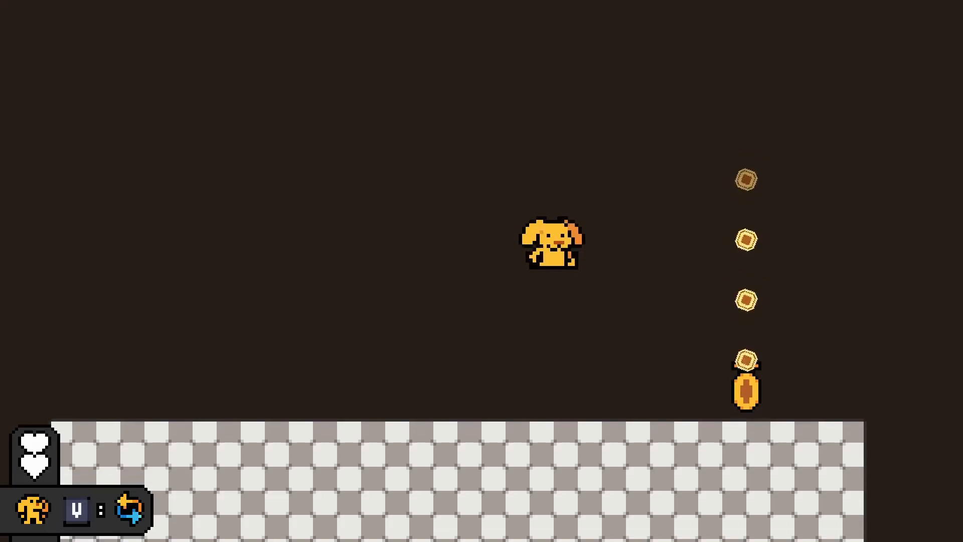
{"action": "key", "text": "Right"}
{"action": "key", "text": "space"}
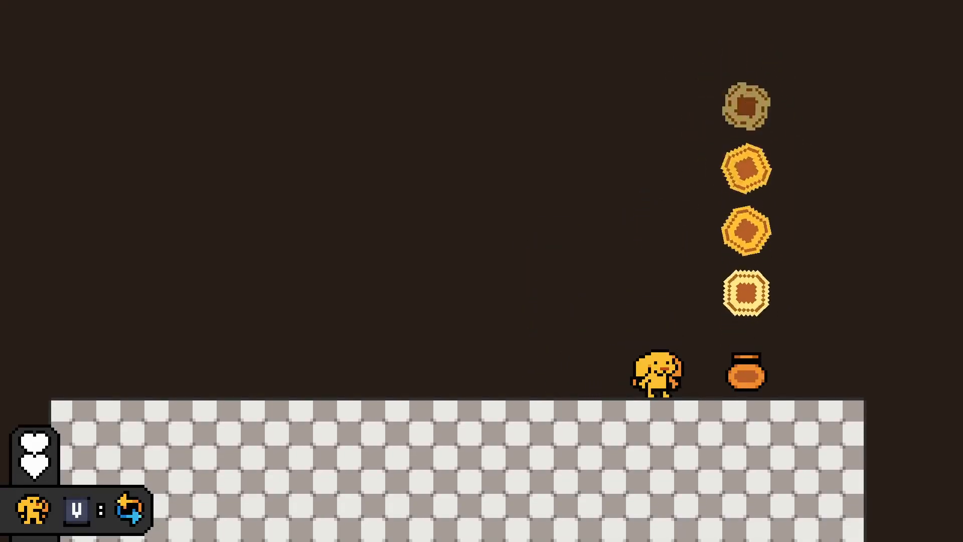
{"action": "key", "text": "Left"}
{"action": "key", "text": "Right"}
{"action": "key", "text": "Left"}
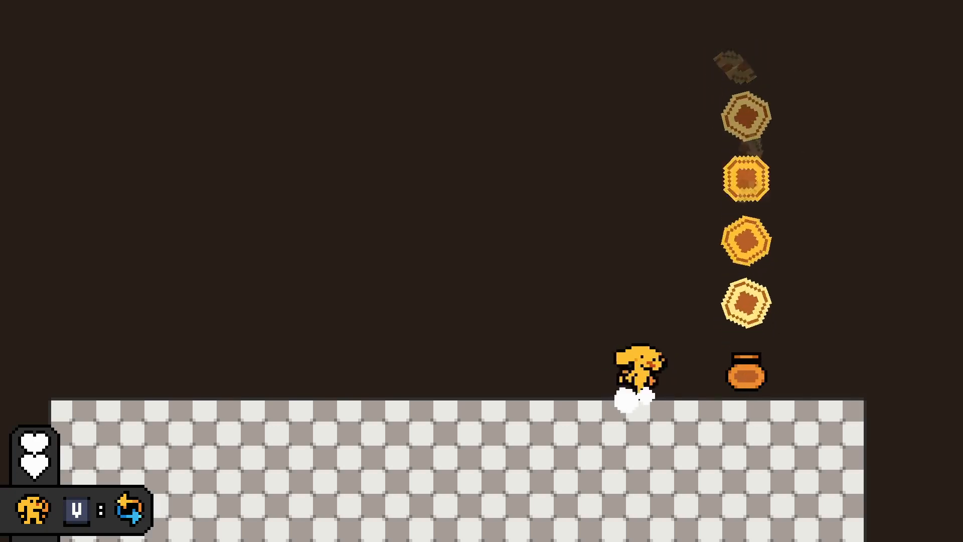
{"action": "key", "text": "Right"}
{"action": "key", "text": "Left"}
{"action": "key", "text": "Right"}
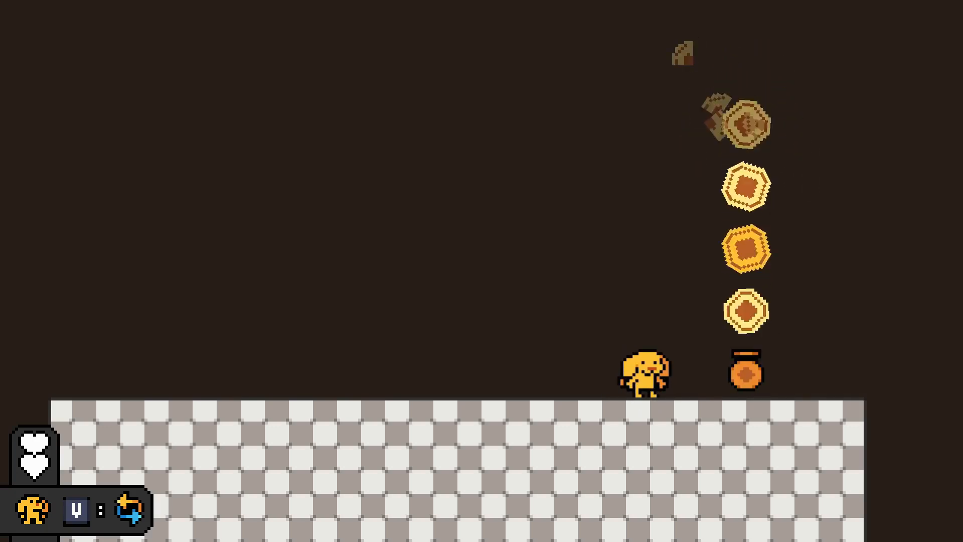
{"action": "key", "text": "Tab"}
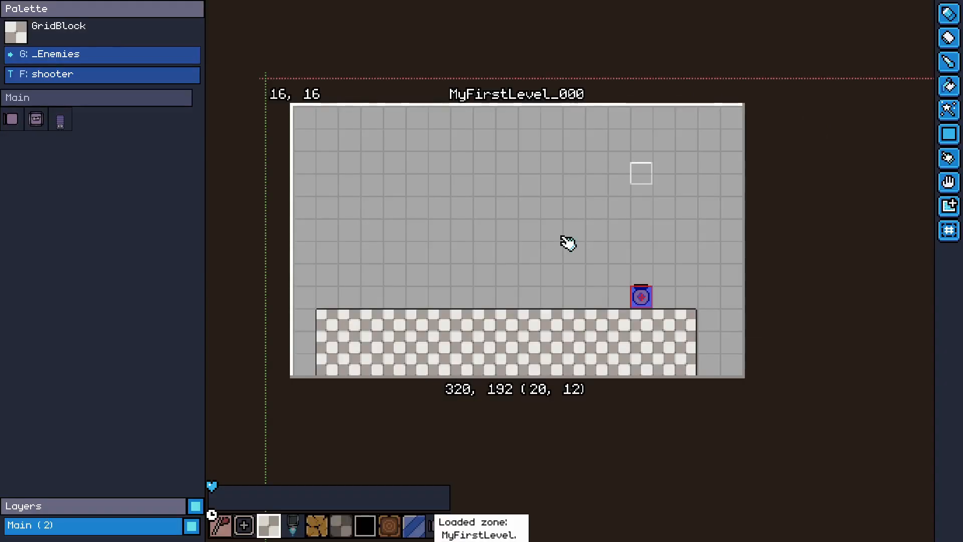
In room editing, widen the first room to 400 by 192 (25 by 12 tiles) and position it at 16, 0
{"action": "middle_click_drag", "start_coordinate": [731, 109], "coordinate": [733, 127]}
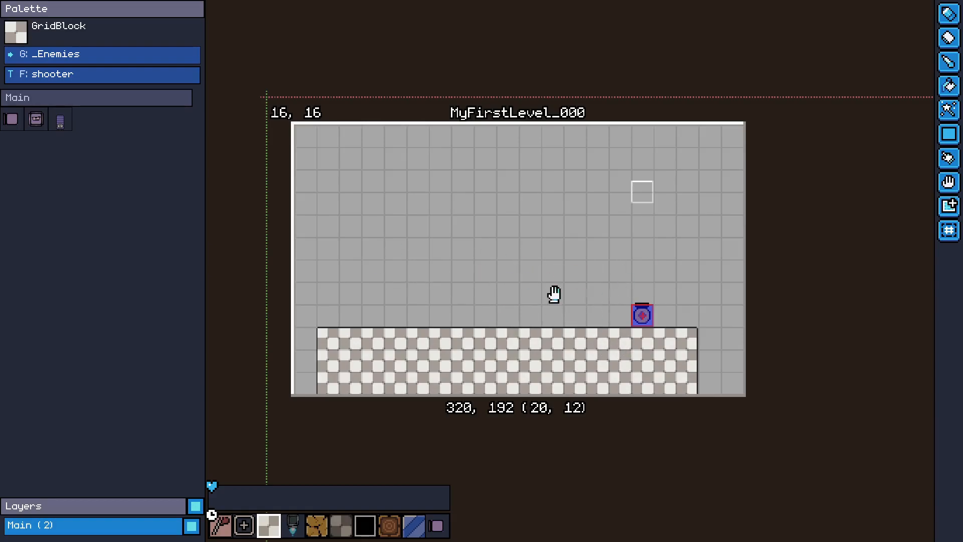
{"action": "middle_click_drag", "start_coordinate": [509, 286], "coordinate": [471, 286]}
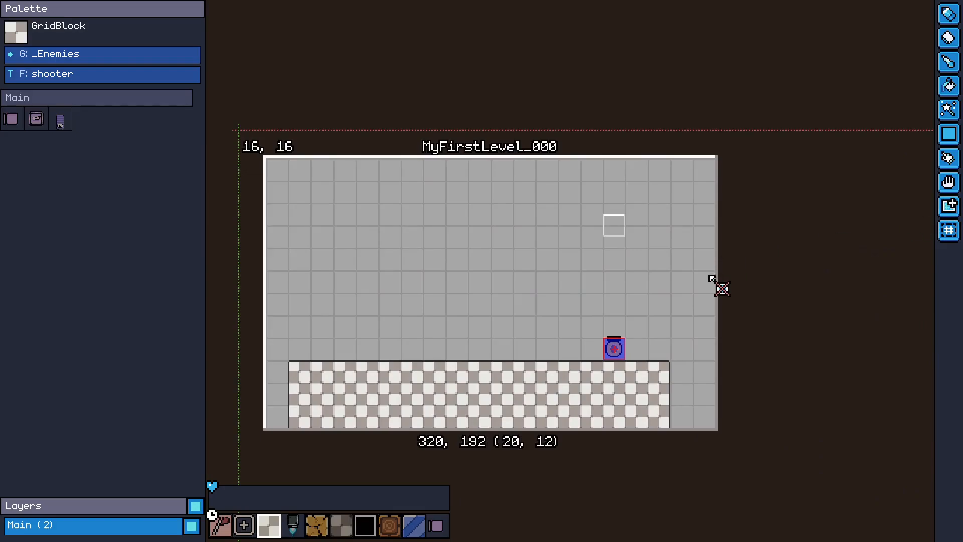
{"action": "middle_click_drag", "start_coordinate": [749, 296], "coordinate": [548, 232]}
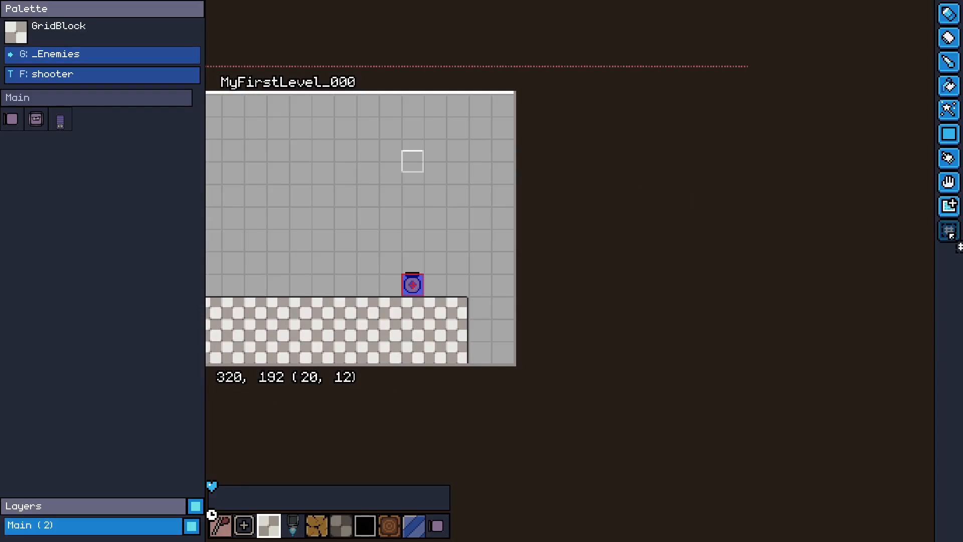
{"action": "scroll", "coordinate": [573, 249], "scroll_direction": "down", "scroll_amount": 1}
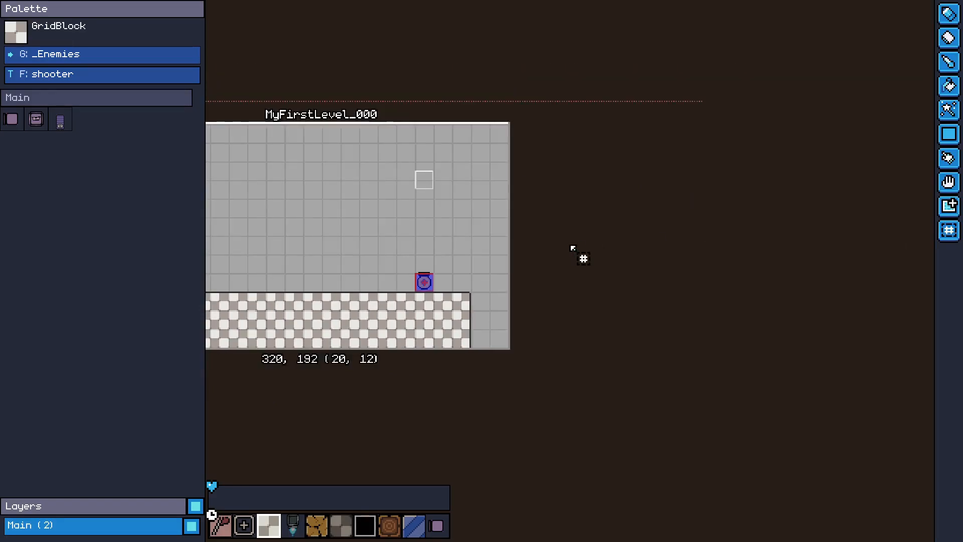
{"action": "middle_click_drag", "start_coordinate": [575, 248], "coordinate": [639, 302]}
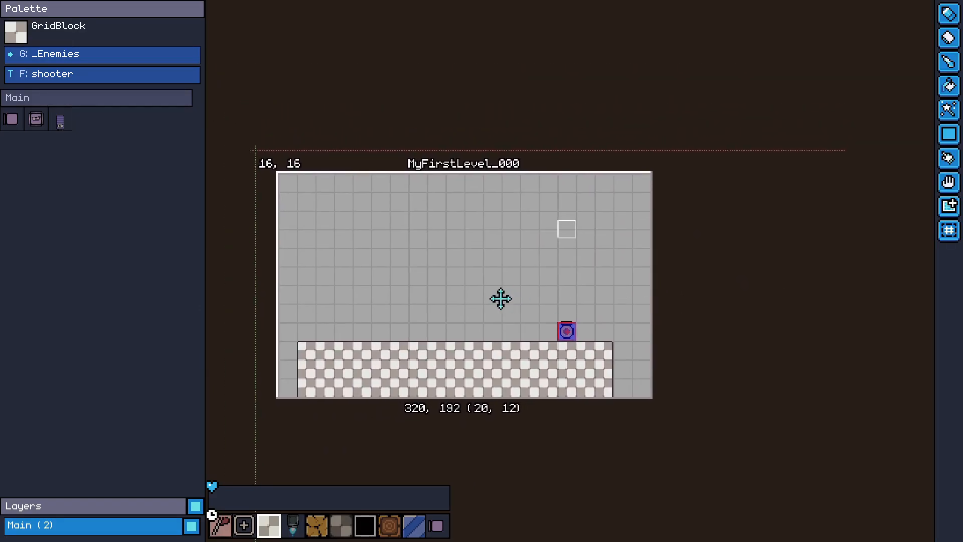
{"action": "middle_click_drag", "start_coordinate": [501, 312], "coordinate": [596, 264]}
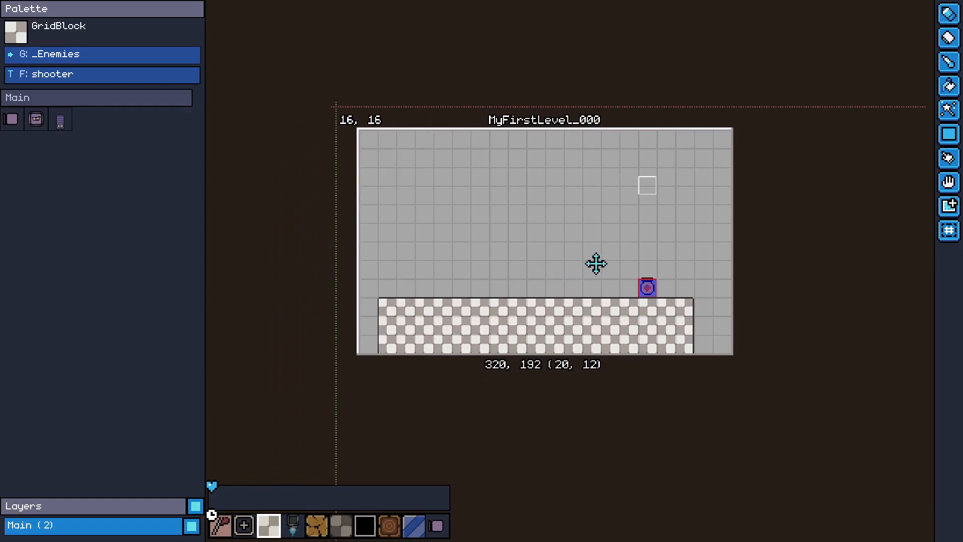
{"action": "key", "text": "r"}
{"action": "left_click_drag", "start_coordinate": [565, 260], "coordinate": [517, 268]}
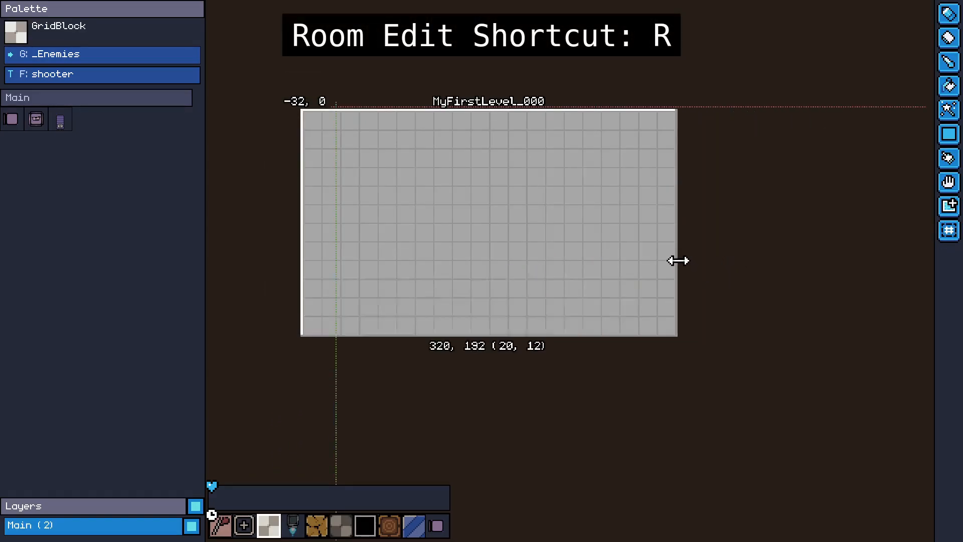
{"action": "left_click_drag", "start_coordinate": [679, 261], "coordinate": [770, 261]}
{"action": "left_click_drag", "start_coordinate": [490, 255], "coordinate": [546, 256]}
Add a second room, move it to 416, 0 directly beside the first room and save the zone
{"action": "middle_click_drag", "start_coordinate": [650, 277], "coordinate": [548, 275]}
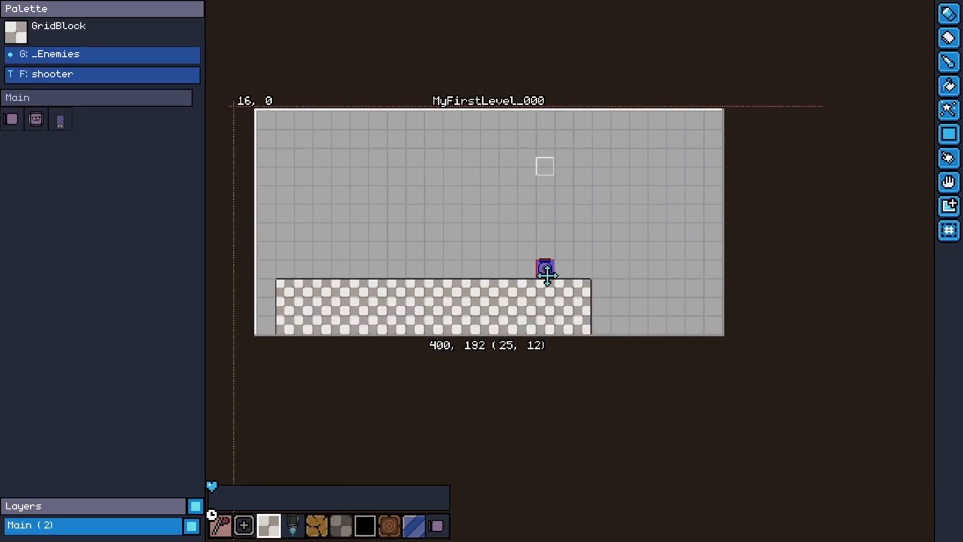
{"action": "middle_click_drag", "start_coordinate": [798, 272], "coordinate": [669, 272]}
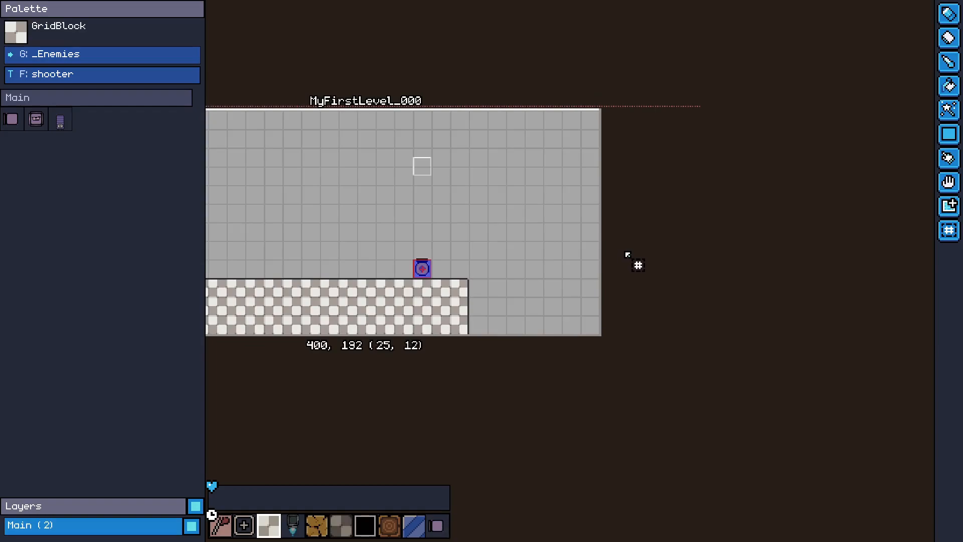
{"action": "left_click", "coordinate": [699, 216]}
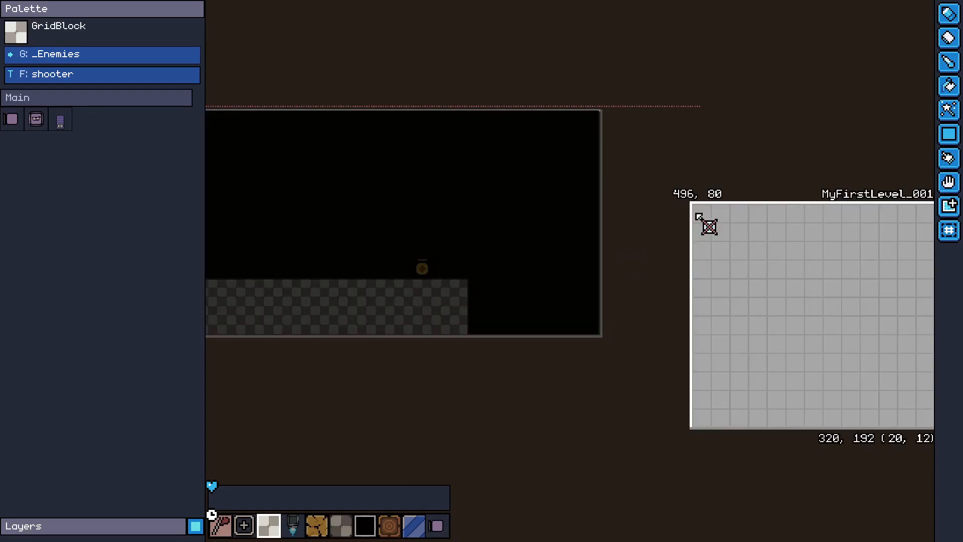
{"action": "middle_click_drag", "start_coordinate": [839, 304], "coordinate": [671, 303]}
{"action": "left_click_drag", "start_coordinate": [761, 331], "coordinate": [669, 239]}
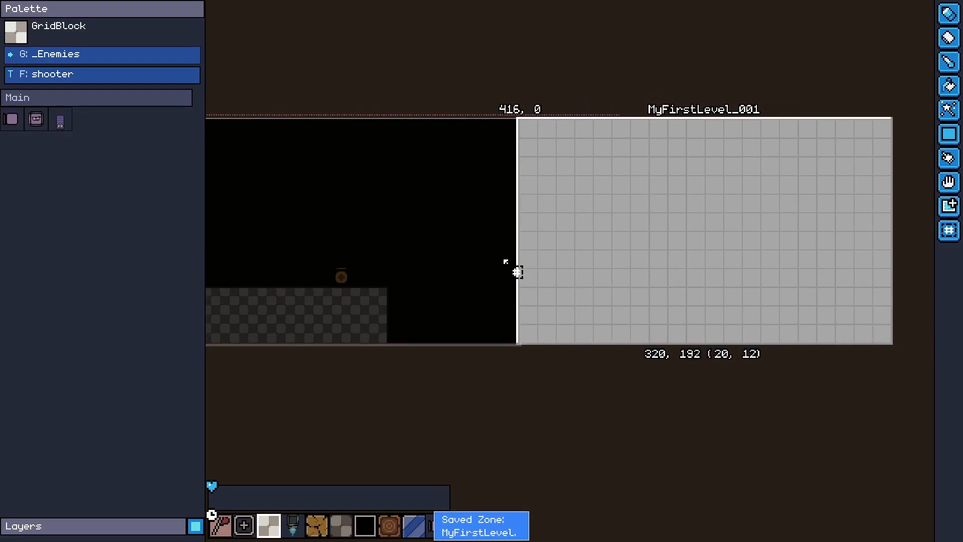
Draw a rectangular GridBlock platform four tiles high across the boundary between the two rooms
{"action": "middle_click_drag", "start_coordinate": [597, 263], "coordinate": [668, 267]}
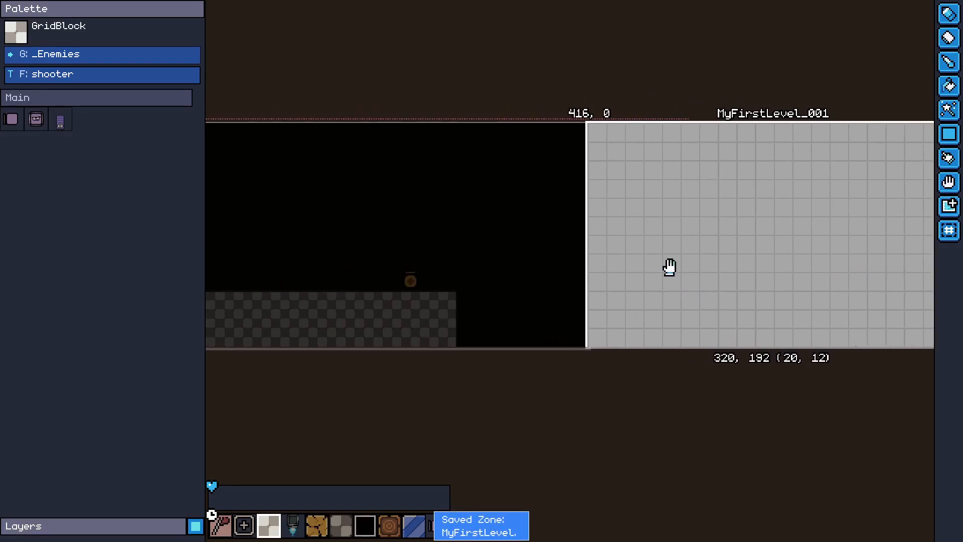
{"action": "left_click", "coordinate": [454, 303]}
{"action": "left_click_drag", "start_coordinate": [579, 294], "coordinate": [715, 335]}
{"action": "left_click", "coordinate": [601, 296]}
{"action": "left_click", "coordinate": [536, 236]}
Play-test the room transition by running and jumping across the shared boundary both ways, and return to the editor
{"action": "key", "text": "Tab"}
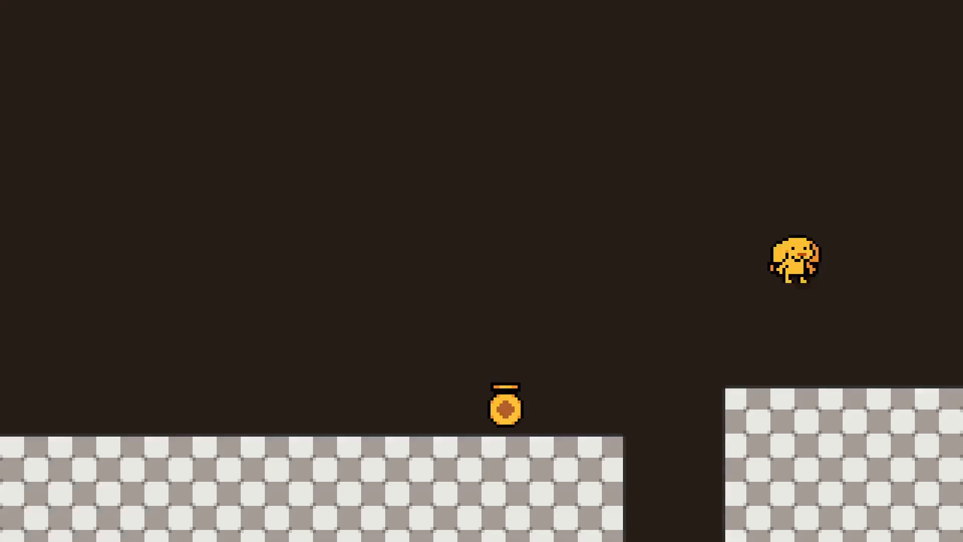
{"action": "key", "text": "Right"}
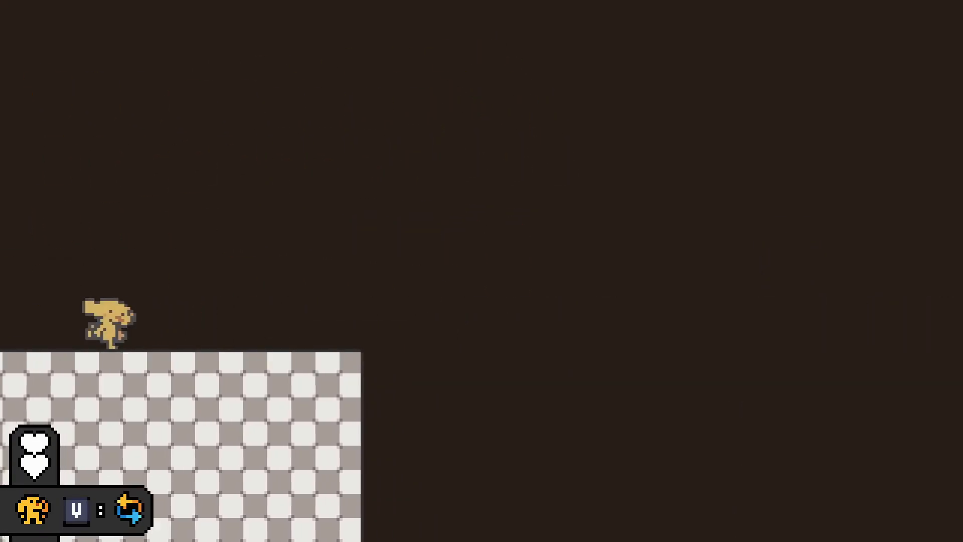
{"action": "key", "text": "Left"}
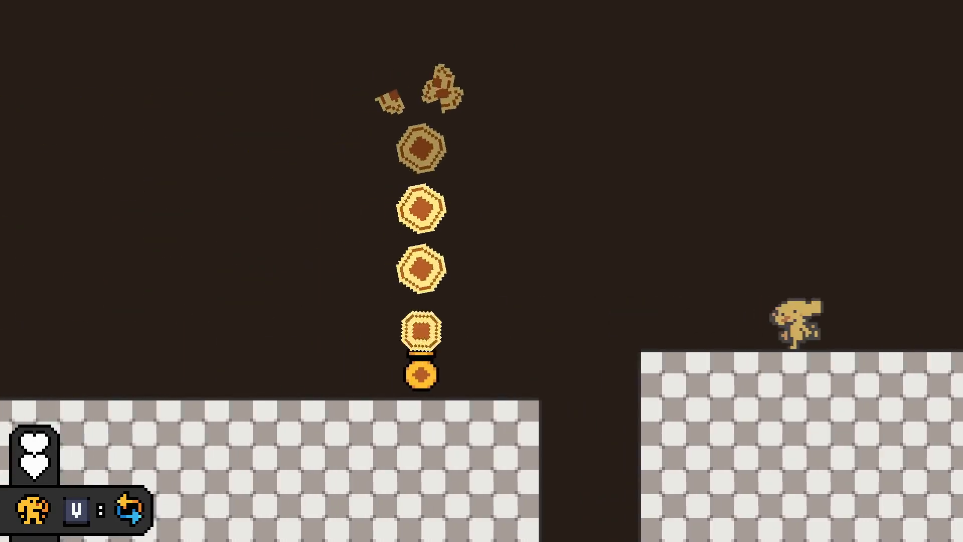
{"action": "key", "text": "Right"}
{"action": "key", "text": "space"}
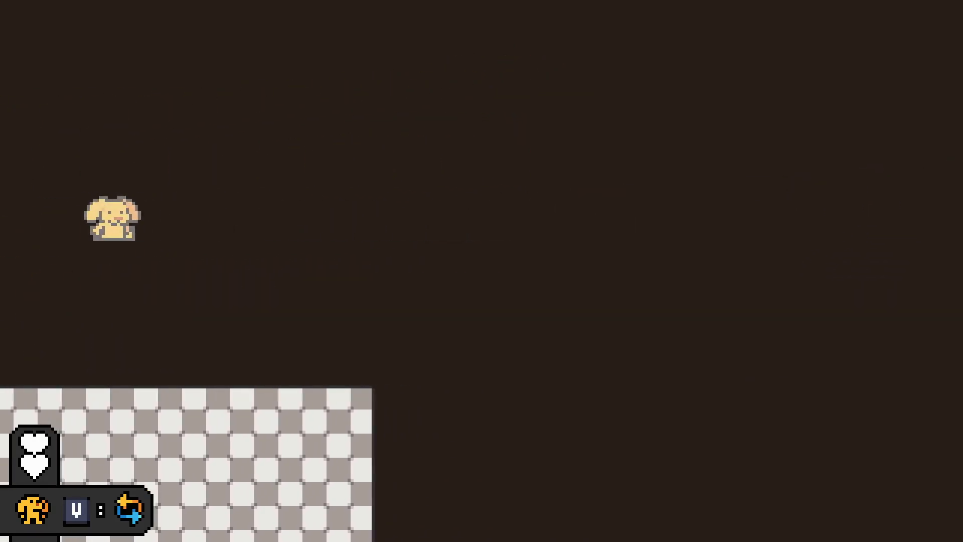
{"action": "key", "text": "Tab"}
Delete the second room, undo the deletion to bring it back, and save the zone
{"action": "middle_click_drag", "start_coordinate": [530, 333], "coordinate": [547, 243]}
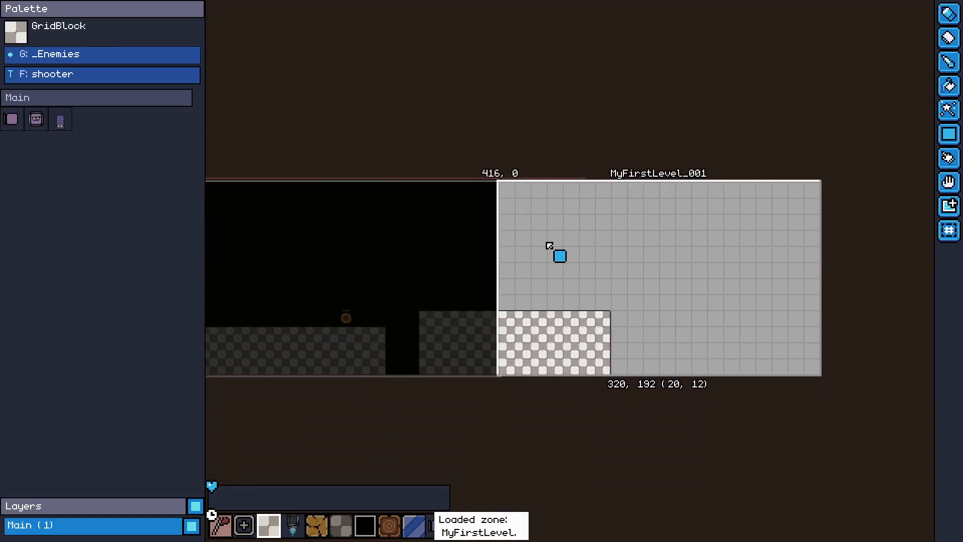
{"action": "middle_click_drag", "start_coordinate": [651, 345], "coordinate": [647, 342]}
{"action": "key", "text": "z"}
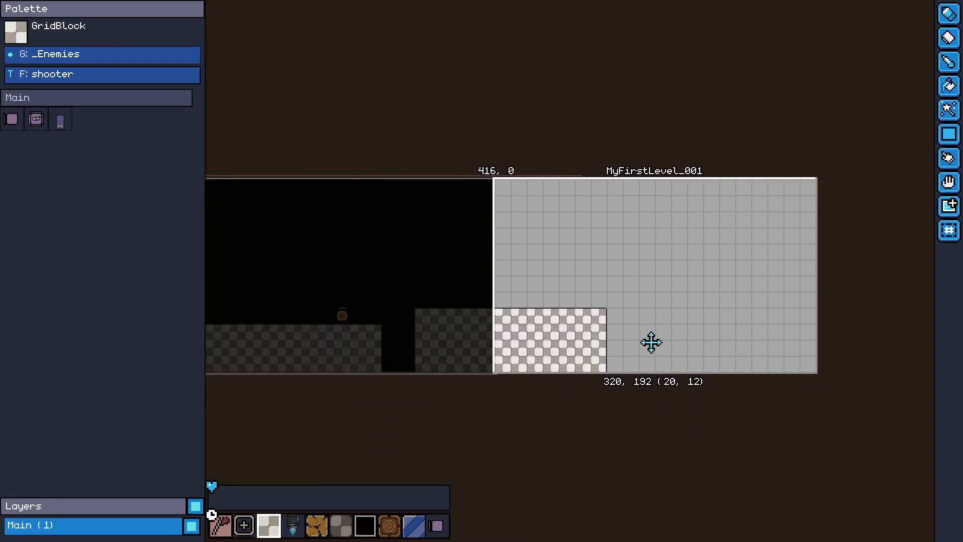
{"action": "key", "text": "Delete"}
{"action": "middle_click_drag", "start_coordinate": [593, 410], "coordinate": [620, 365]}
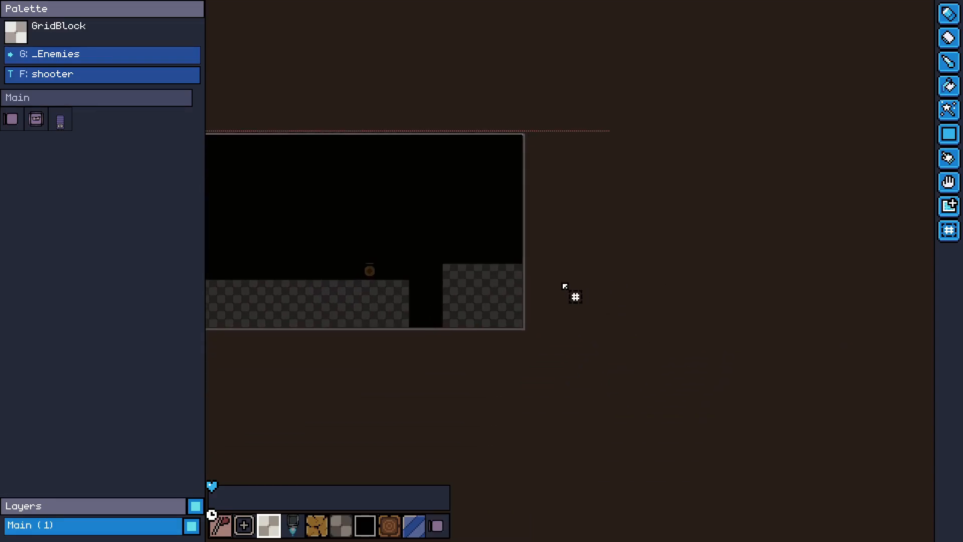
{"action": "key", "text": "ctrl+z"}
{"action": "key", "text": "ctrl+s"}
{"action": "middle_click_drag", "start_coordinate": [569, 291], "coordinate": [655, 334]}
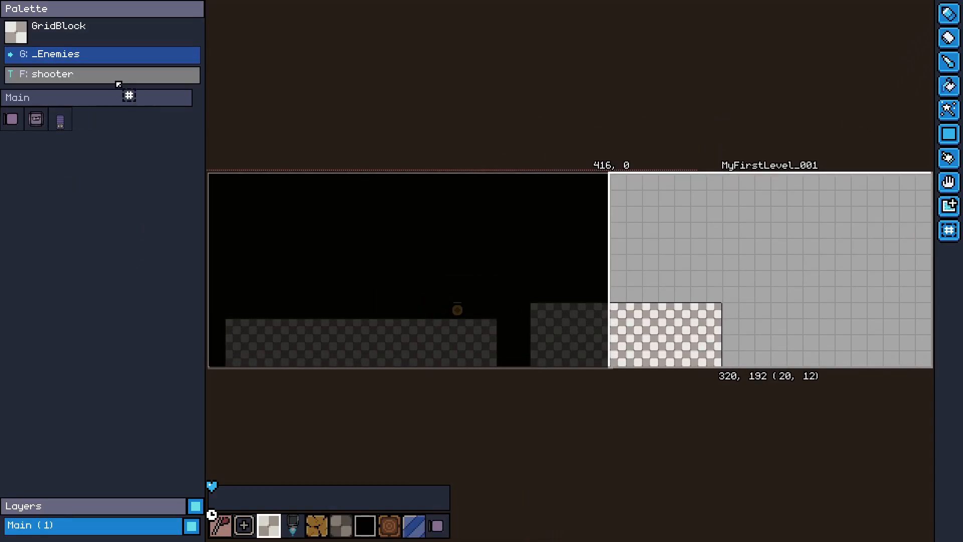
Clear the palette's name filter and switch its group from _Enemies to _Gizmos, looking at the _Special group on the way
{"action": "key", "text": "ctrl+BackSpace"}
{"action": "key", "text": "Return"}
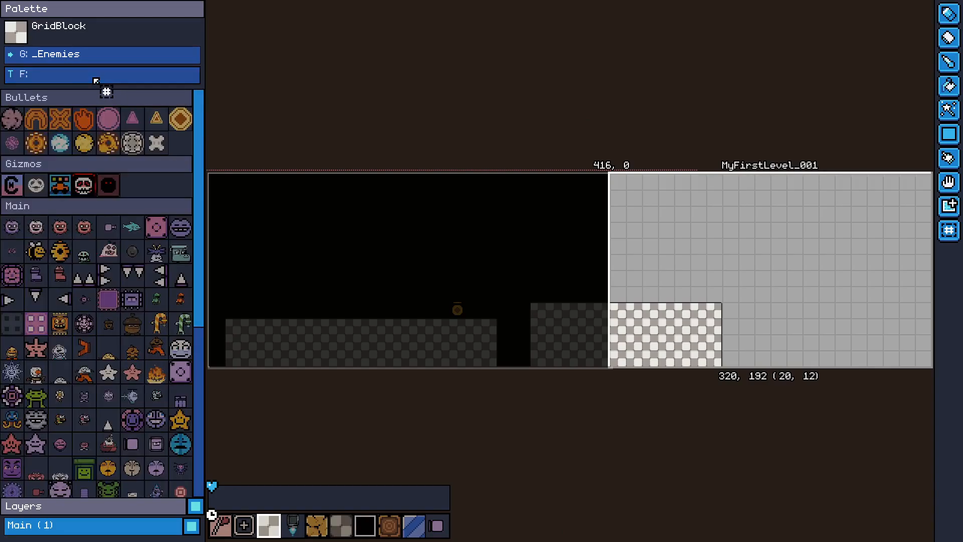
{"action": "left_click", "coordinate": [93, 55]}
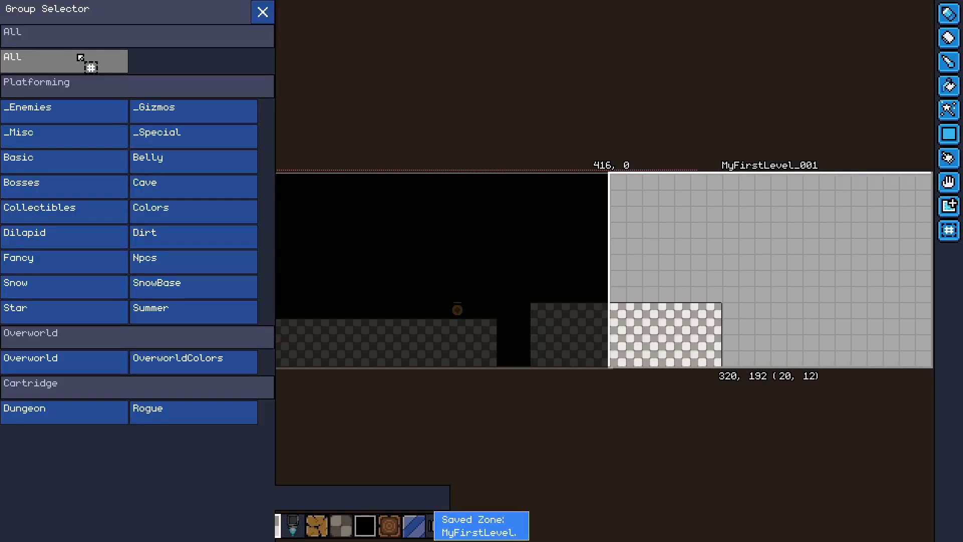
{"action": "left_click", "coordinate": [176, 131]}
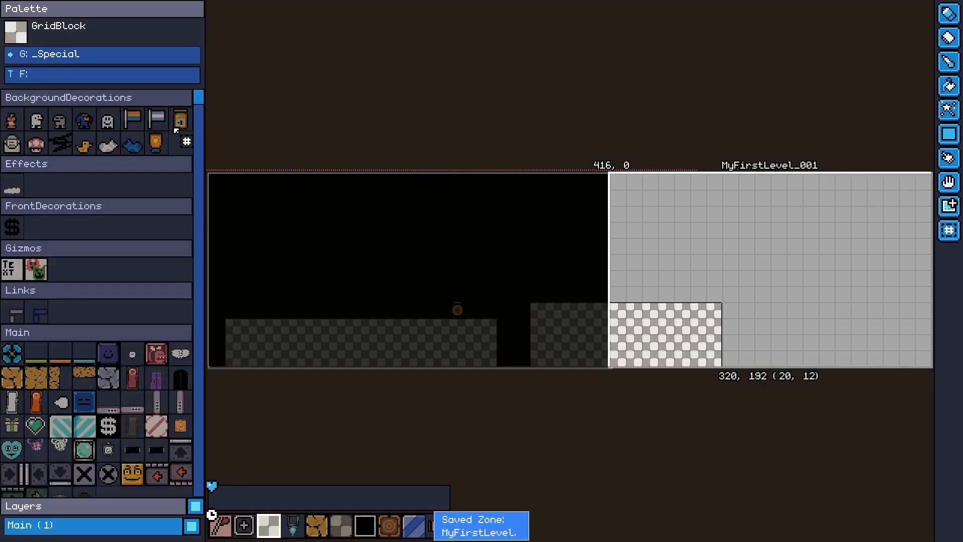
{"action": "left_click", "coordinate": [77, 61]}
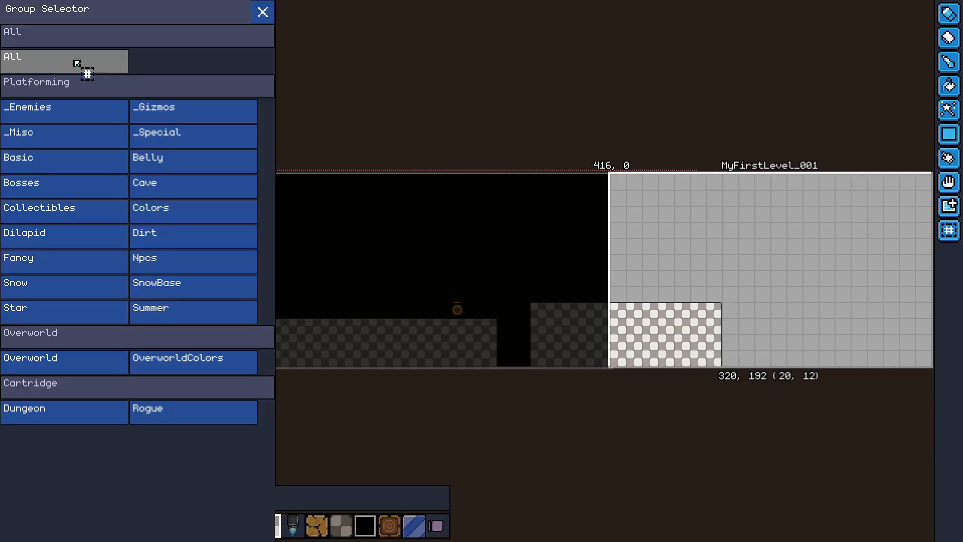
{"action": "left_click", "coordinate": [160, 115]}
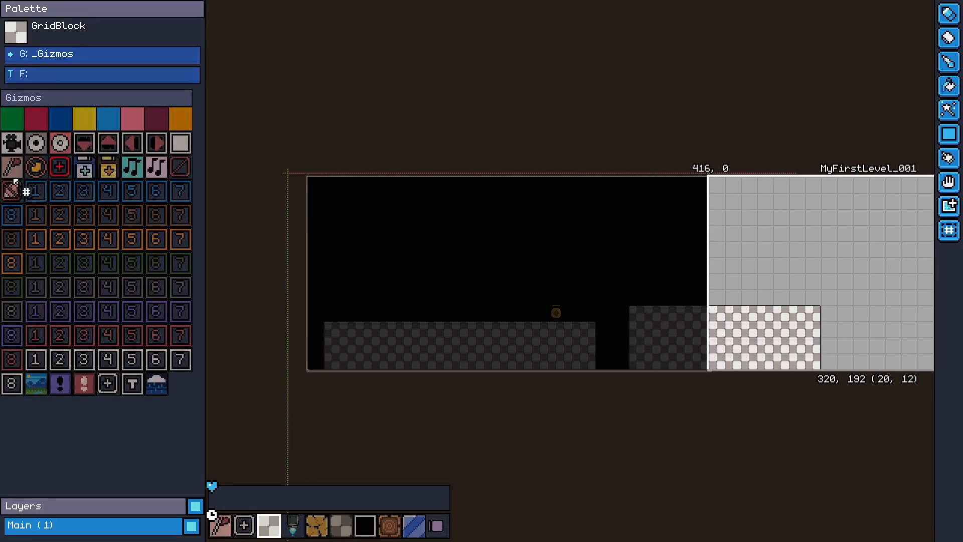
Place a DefaultSceneTile near the upper-left corner of the first room and save the zone
{"action": "left_click", "coordinate": [14, 170]}
{"action": "left_click", "coordinate": [325, 206]}
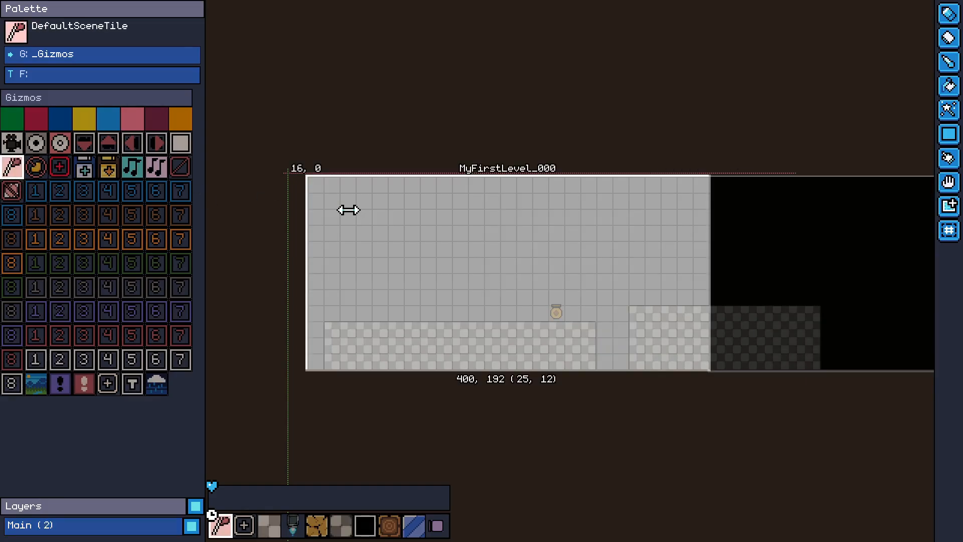
{"action": "scroll", "coordinate": [348, 210], "scroll_direction": "up", "scroll_amount": 2}
{"action": "left_click", "coordinate": [351, 180]}
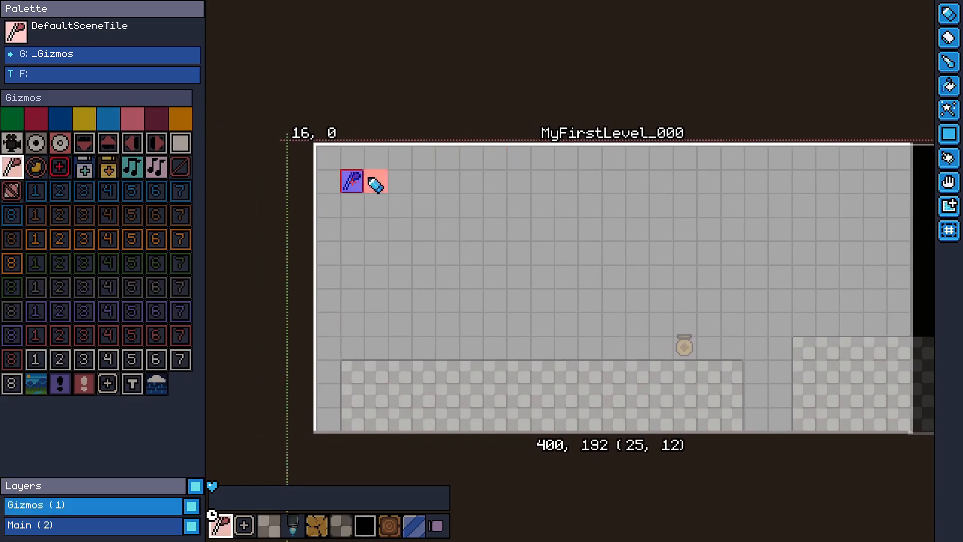
{"action": "key", "text": "ctrl+s"}
Choose the Spawn gizmo for painting and briefly play-test the level before any spawn point is placed
{"action": "scroll", "coordinate": [485, 190], "scroll_direction": "down", "scroll_amount": 1}
{"action": "middle_click_drag", "start_coordinate": [683, 81], "coordinate": [516, 91]}
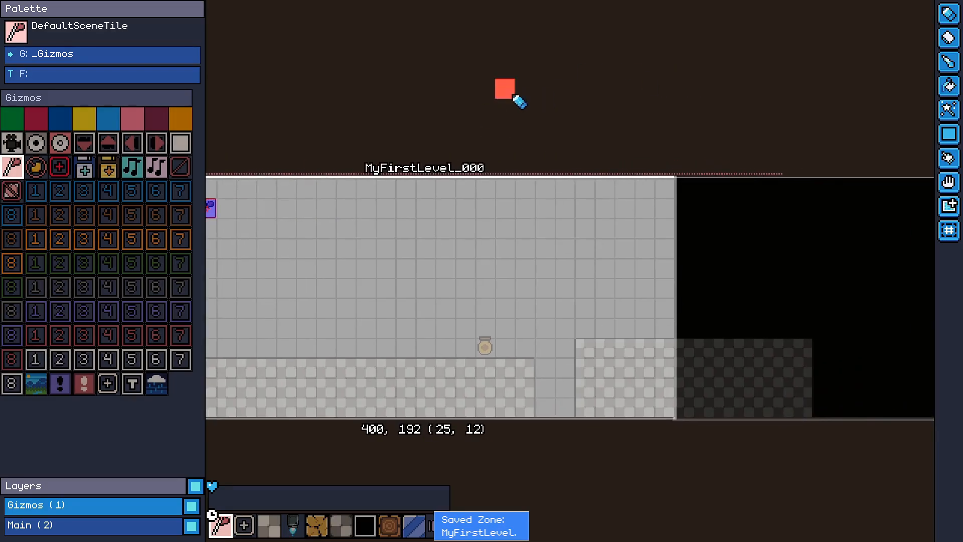
{"action": "middle_click_drag", "start_coordinate": [449, 104], "coordinate": [457, 105]}
{"action": "middle_click_drag", "start_coordinate": [301, 171], "coordinate": [428, 172]}
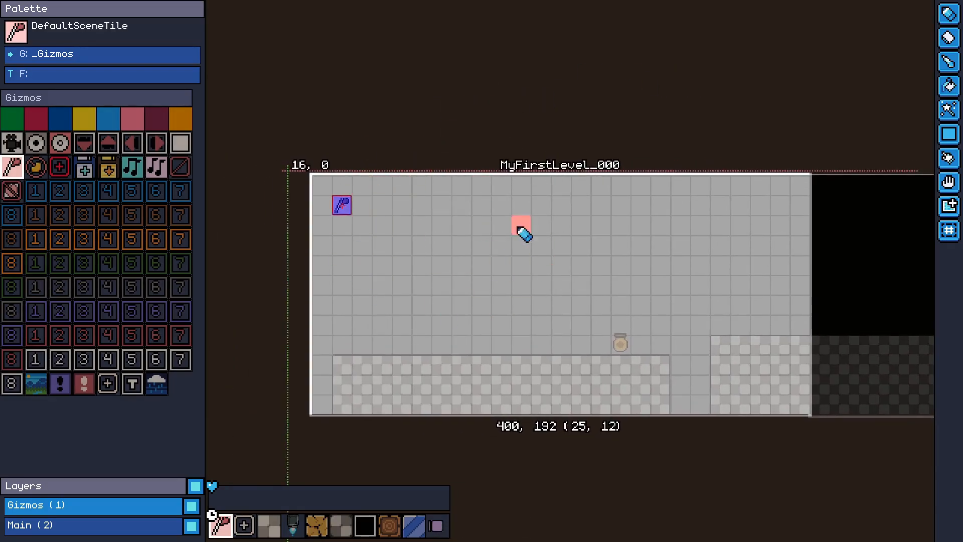
{"action": "left_click", "coordinate": [108, 384]}
{"action": "middle_click_drag", "start_coordinate": [478, 424], "coordinate": [467, 353]}
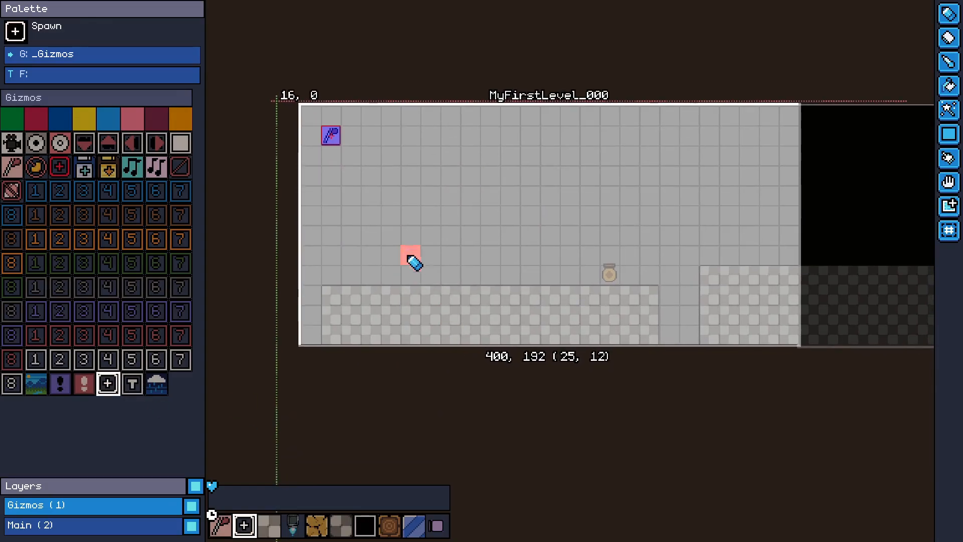
{"action": "middle_click_drag", "start_coordinate": [474, 426], "coordinate": [472, 370]}
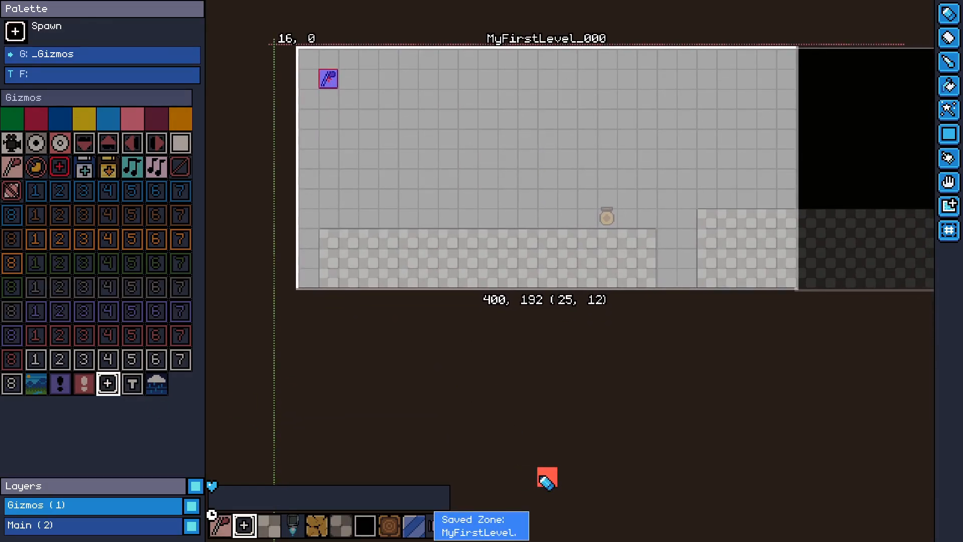
{"action": "key", "text": "Tab"}
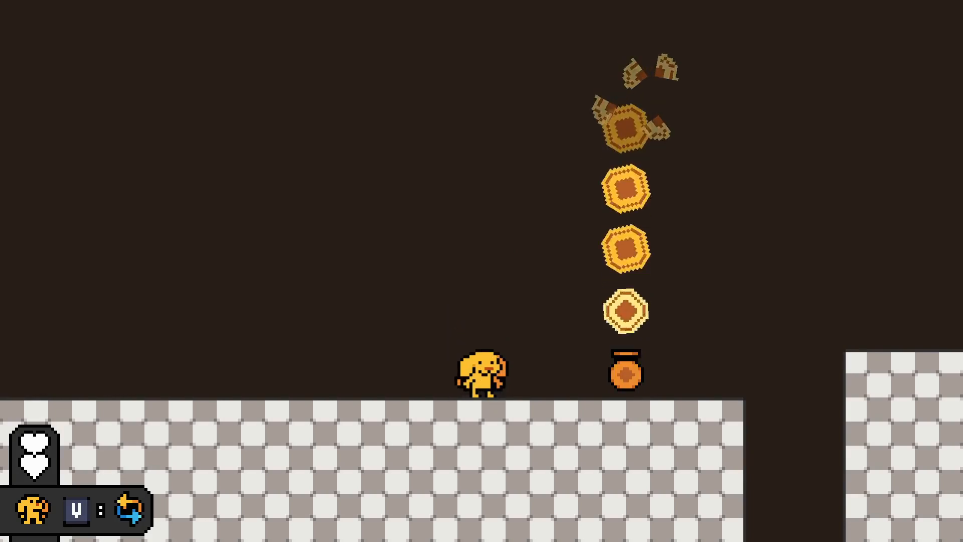
{"action": "key", "text": "Tab"}
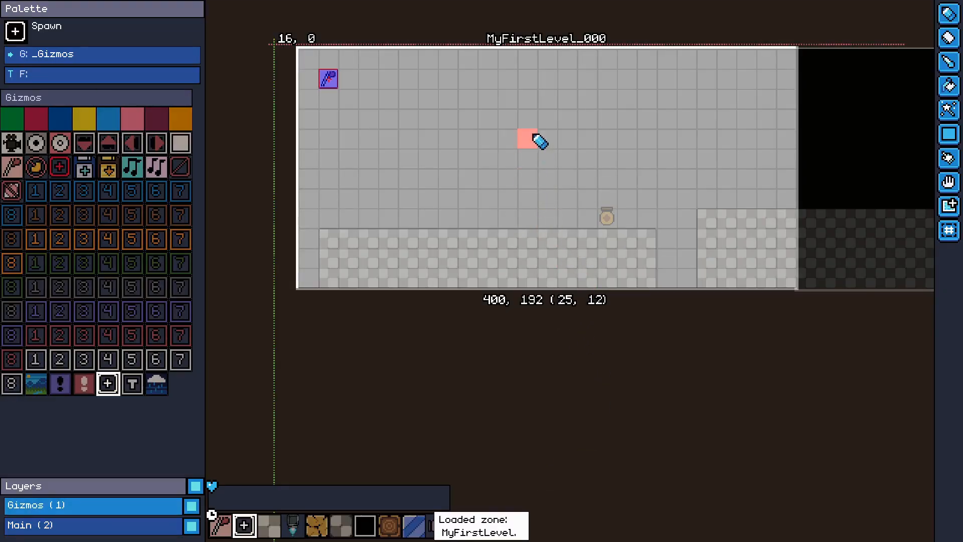
Place a Spawn on the floor at the left end of the first room, save, and play-test the starting position
{"action": "left_click", "coordinate": [350, 218]}
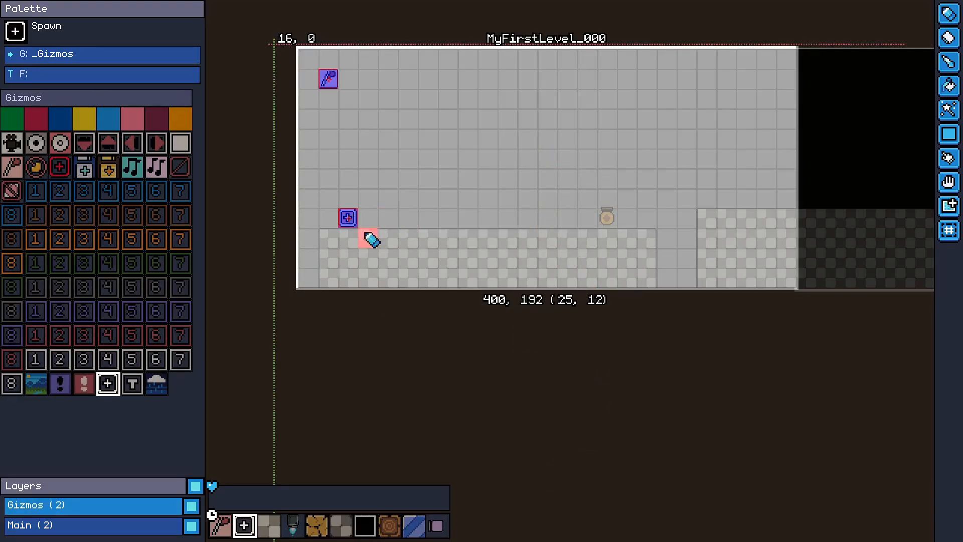
{"action": "key", "text": "ctrl+s"}
{"action": "key", "text": "Tab"}
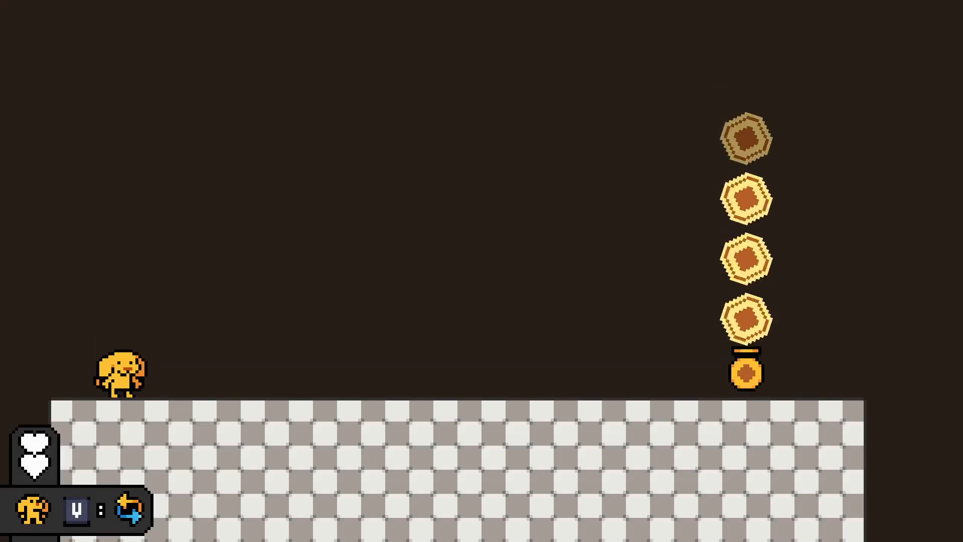
{"action": "key", "text": "Tab"}
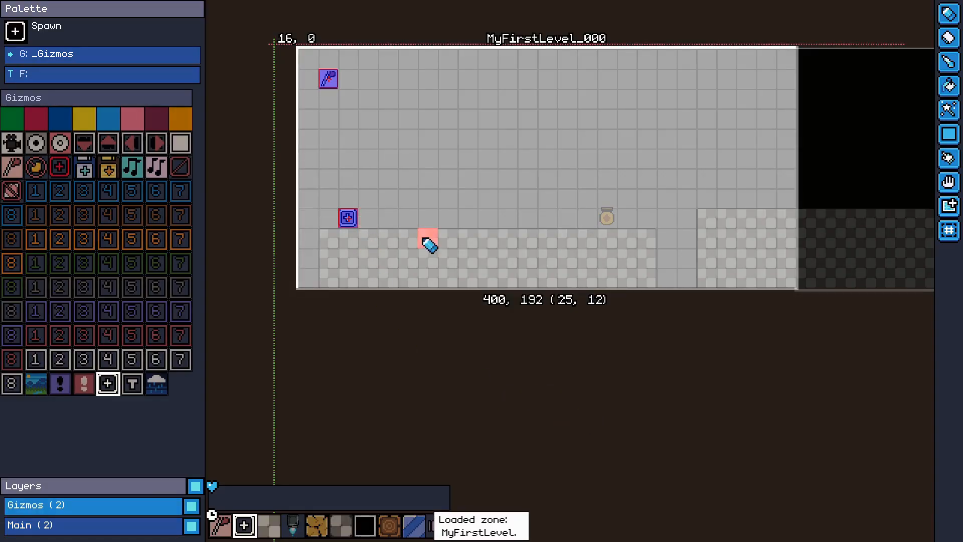
Play-test the level several times with the cursor at different places in the first room, returning to the editor each time
{"action": "middle_click_drag", "start_coordinate": [563, 368], "coordinate": [583, 414]}
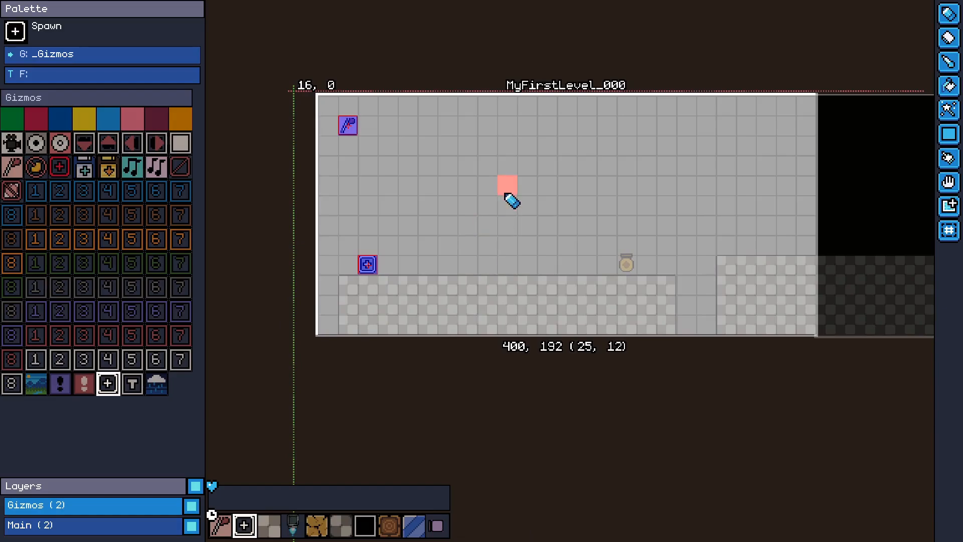
{"action": "key", "text": "d"}
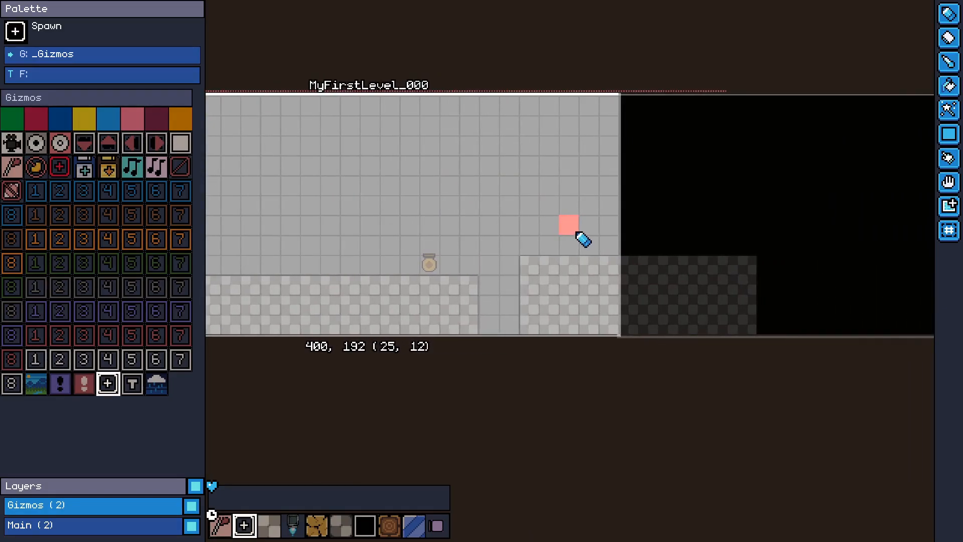
{"action": "key", "text": "Tab"}
{"action": "key", "text": "Tab"}
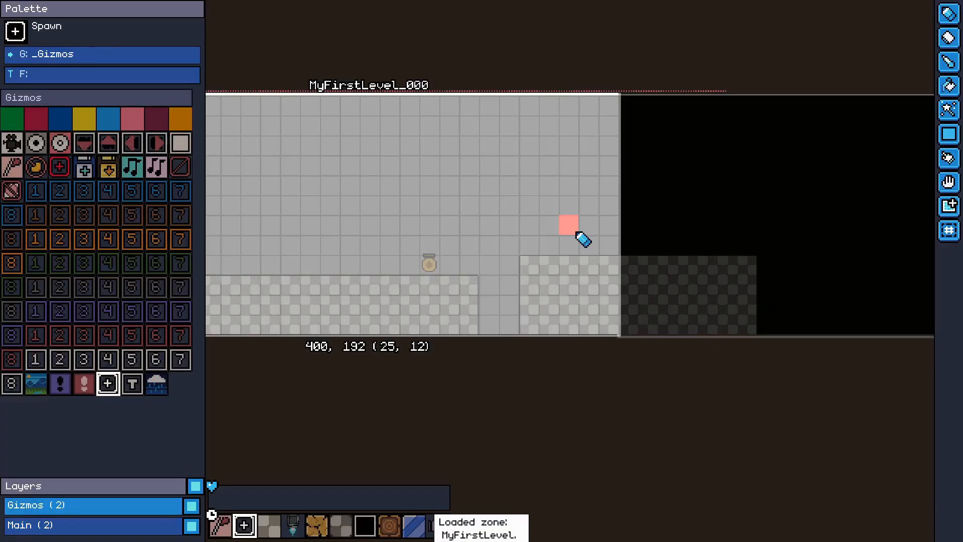
{"action": "key", "text": "Tab"}
{"action": "key", "text": "Tab"}
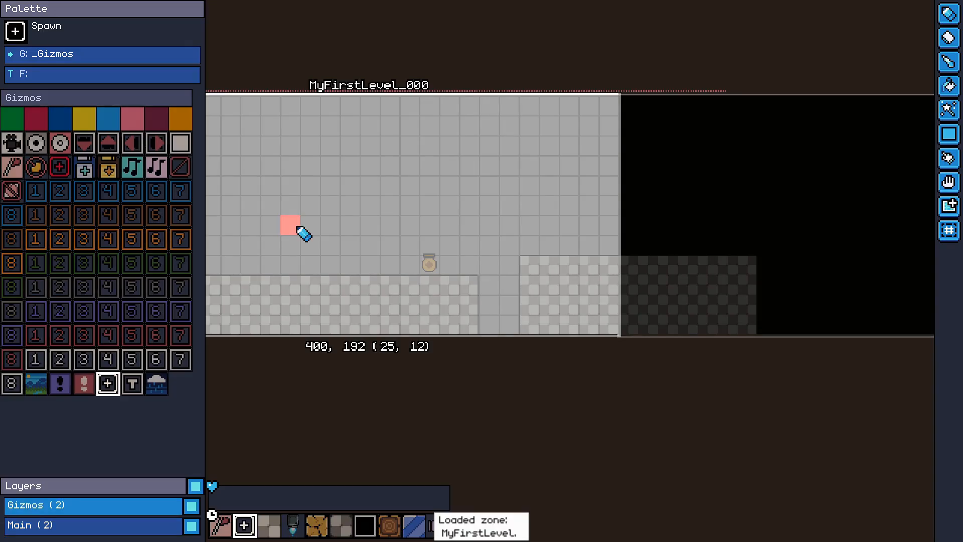
{"action": "key", "text": "Tab"}
{"action": "key", "text": "Tab"}
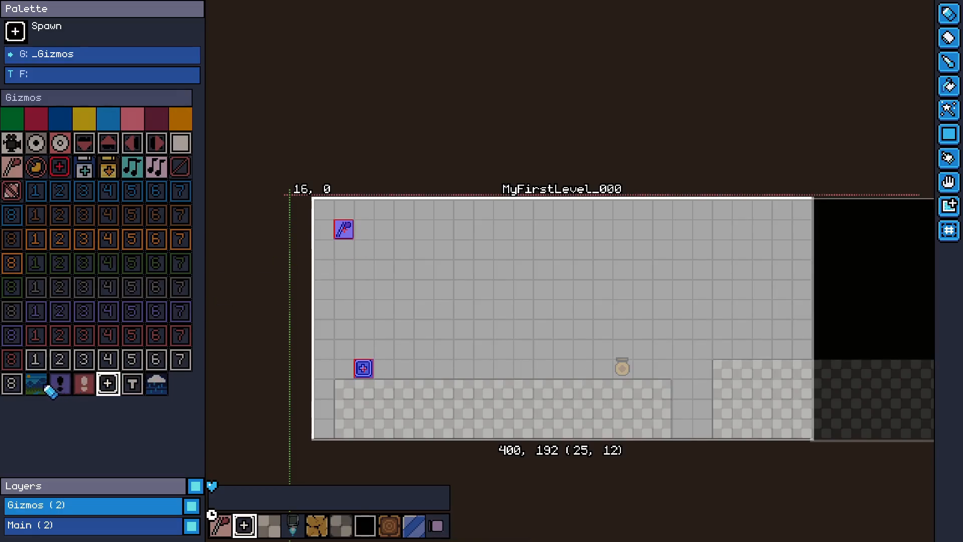
Place a ParallaxTile diagonally below the DefaultSceneTile, set its Parallax property to Bright, and save the zone
{"action": "left_click", "coordinate": [36, 384]}
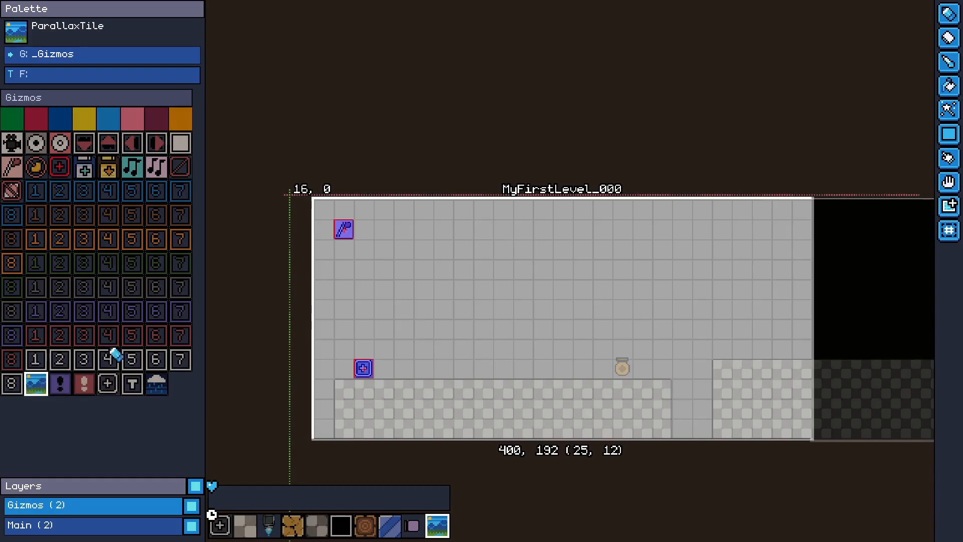
{"action": "scroll", "coordinate": [334, 258], "scroll_direction": "up", "scroll_amount": 2}
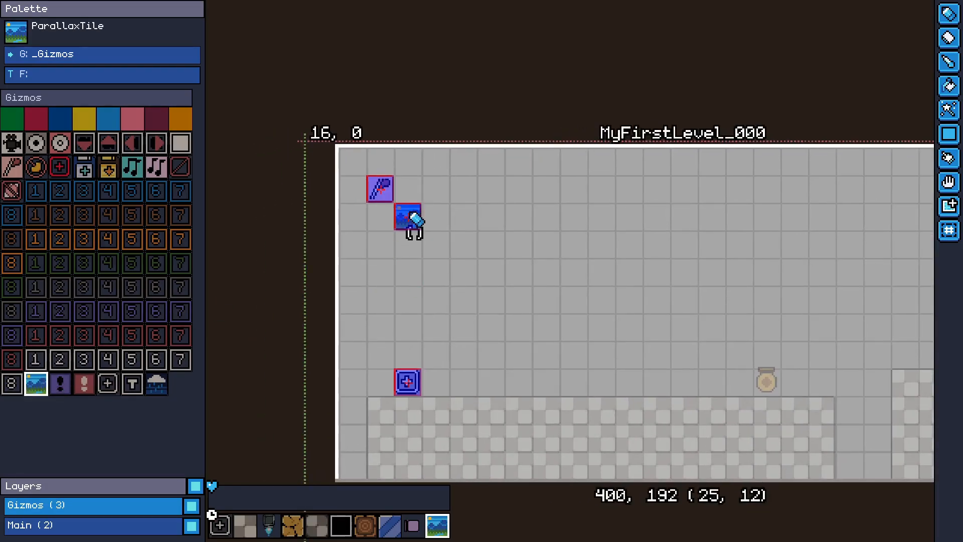
{"action": "left_click", "coordinate": [417, 220]}
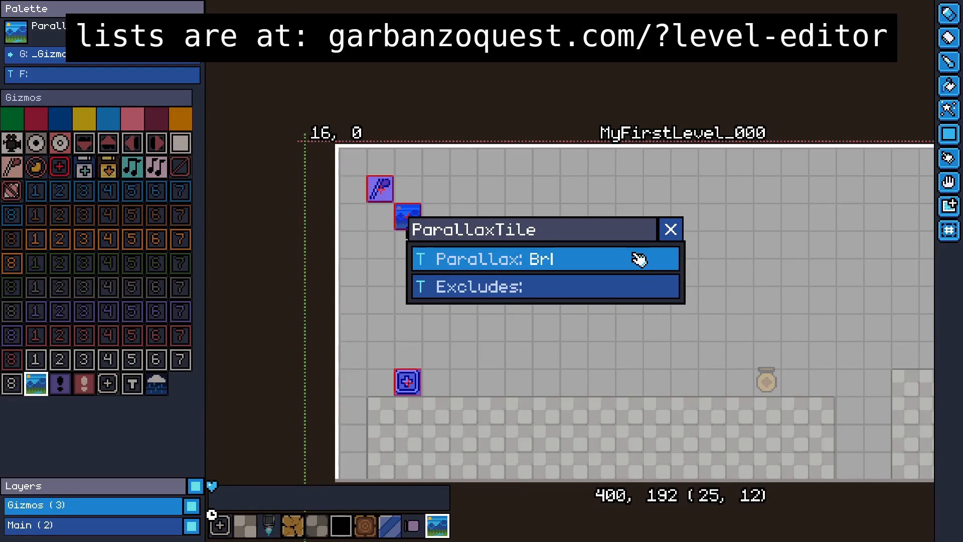
{"action": "left_click", "coordinate": [633, 255]}
{"action": "type", "text": "Bright"}
{"action": "key", "text": "Return"}
{"action": "key", "text": "ctrl+s"}
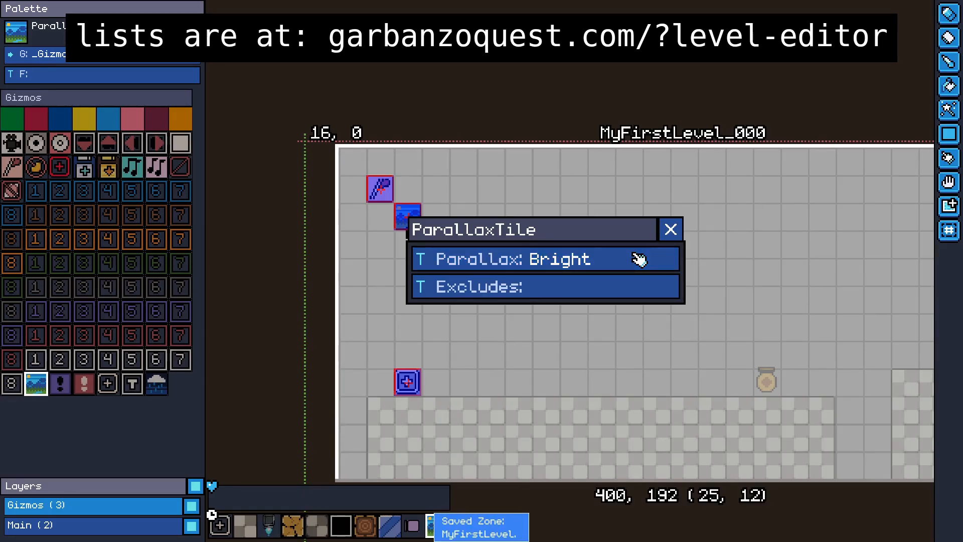
Play-test the Bright background by running and jumping through the first room, and return to the editor
{"action": "key", "text": "F5"}
{"action": "key", "text": "Left"}
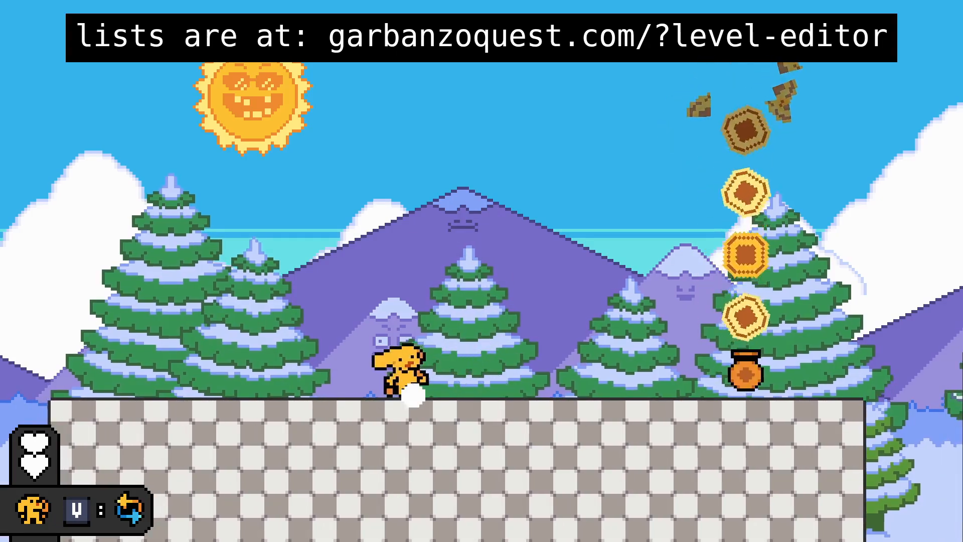
{"action": "key", "text": "Right"}
{"action": "key", "text": "Right"}
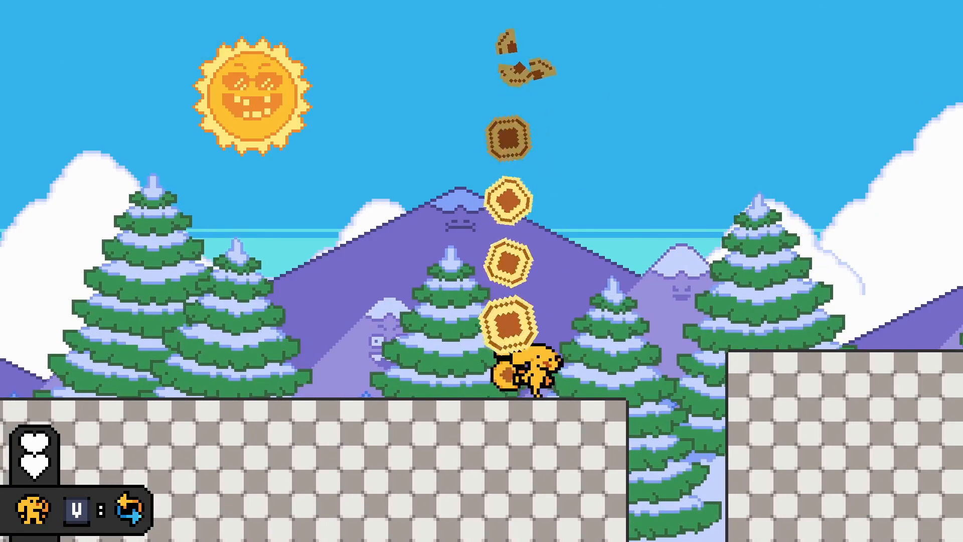
{"action": "key", "text": "Right"}
{"action": "key", "text": "z"}
{"action": "key", "text": "F5"}
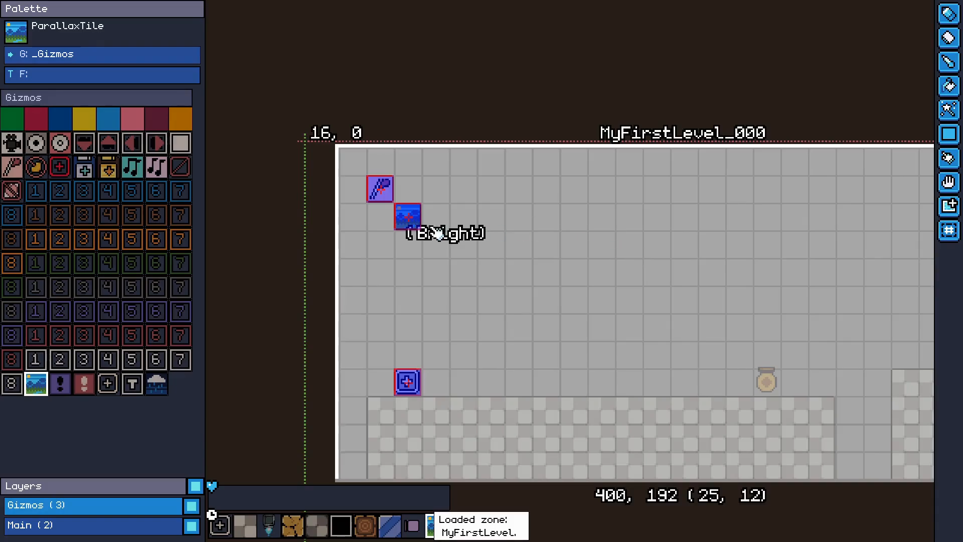
Change the ParallaxTile's Parallax property to Mushroom and play-test the new background by moving, jumping and shooting
{"action": "left_click", "coordinate": [409, 219]}
{"action": "left_click", "coordinate": [512, 259]}
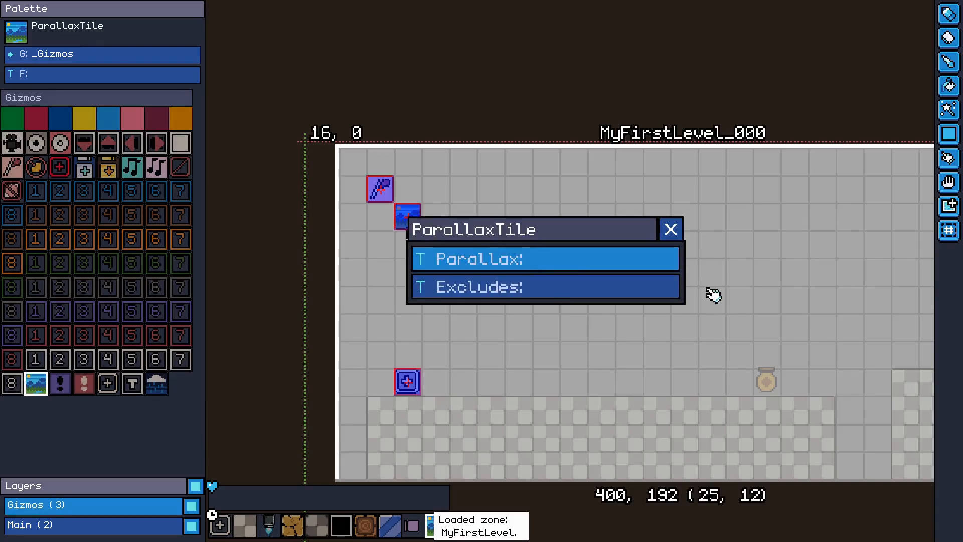
{"action": "type", "text": "Mushroom"}
{"action": "key", "text": "F5"}
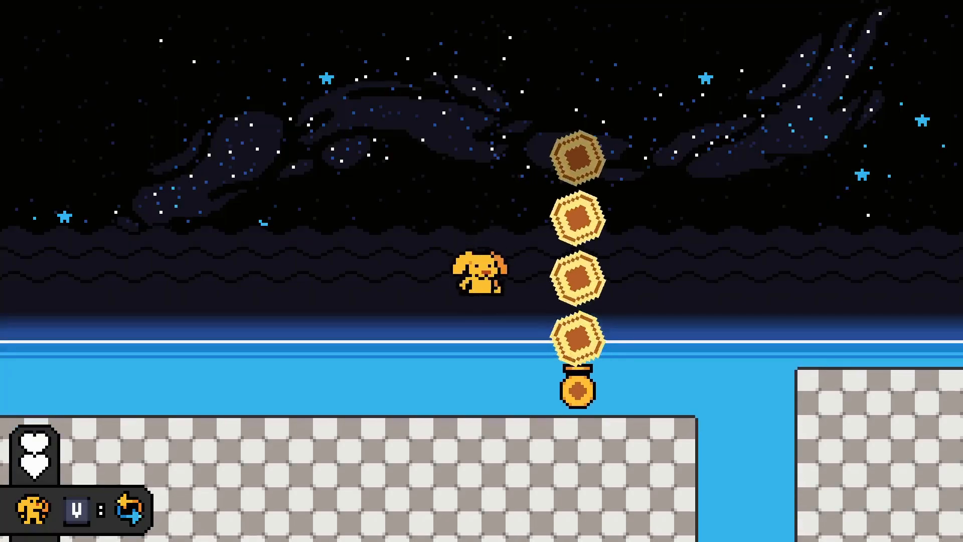
{"action": "key", "text": "Left"}
{"action": "key", "text": "z"}
{"action": "key", "text": "x"}
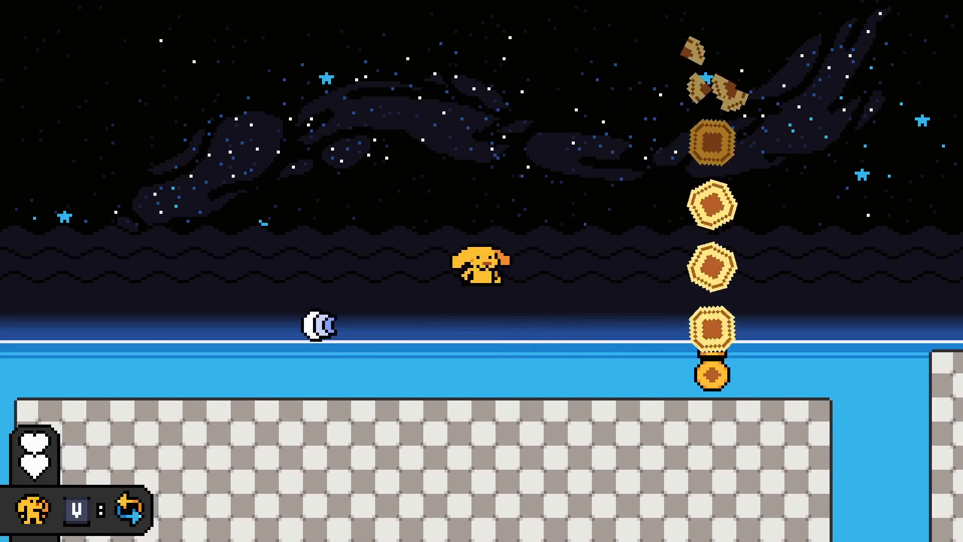
Play-test the Mushroom background again by moving, jumping and shooting in the first room, and return to the editor
{"action": "key", "text": "Right"}
{"action": "key", "text": "x"}
{"action": "key", "text": "x"}
{"action": "key", "text": "z"}
{"action": "key", "text": "x"}
{"action": "key", "text": "F5"}
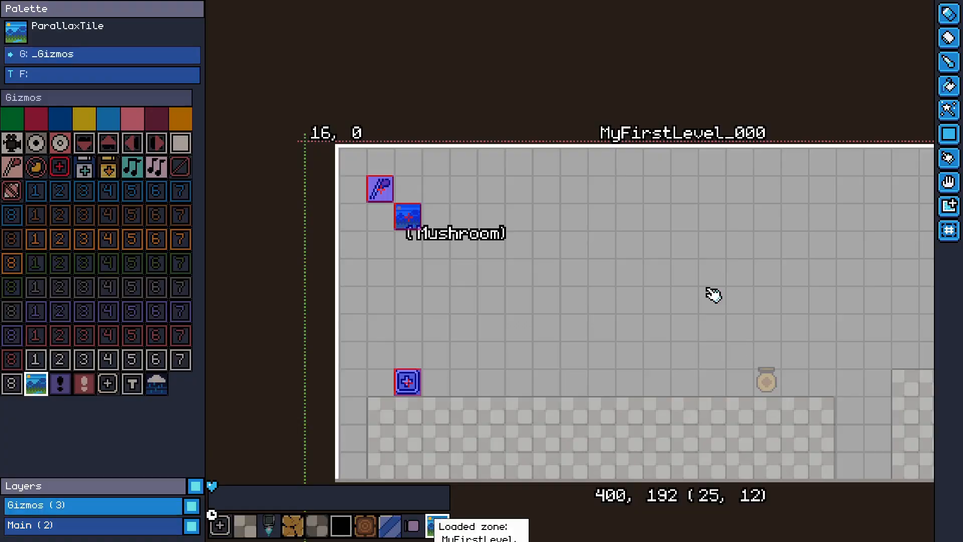
Place a WeatherTile two cells below the DefaultSceneTile and set its Weather property to Magic
{"action": "left_click", "coordinate": [157, 384]}
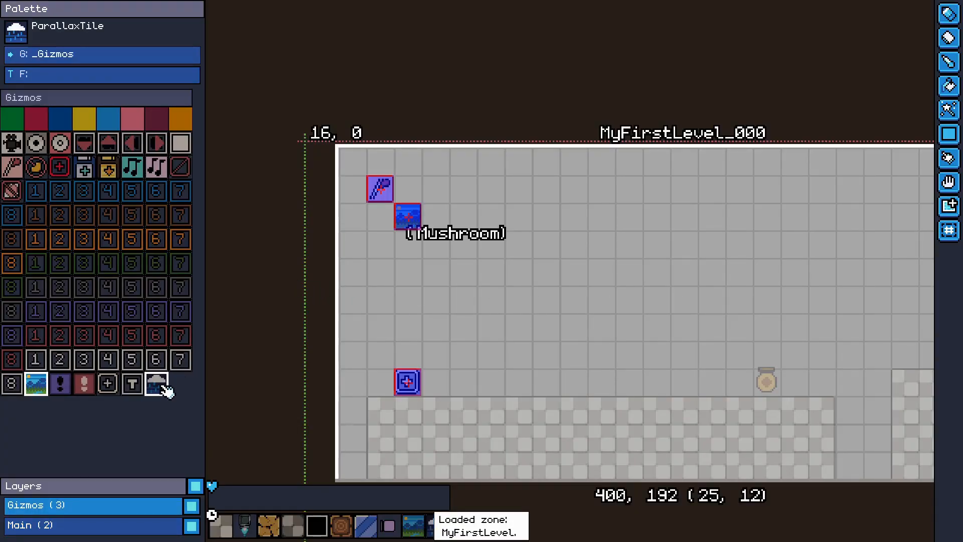
{"action": "left_click", "coordinate": [384, 255]}
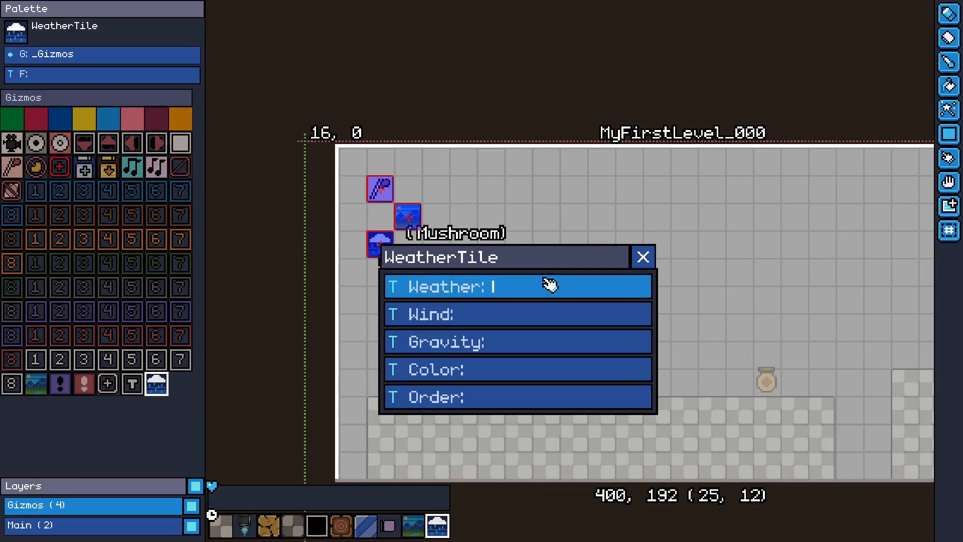
{"action": "left_click", "coordinate": [547, 283]}
{"action": "type", "text": "Magic"}
{"action": "key", "text": "Return"}
Play-test the Magic weather by running and jumping in both directions through the first room, and return to the editor
{"action": "key", "text": "F5"}
{"action": "key", "text": "d"}
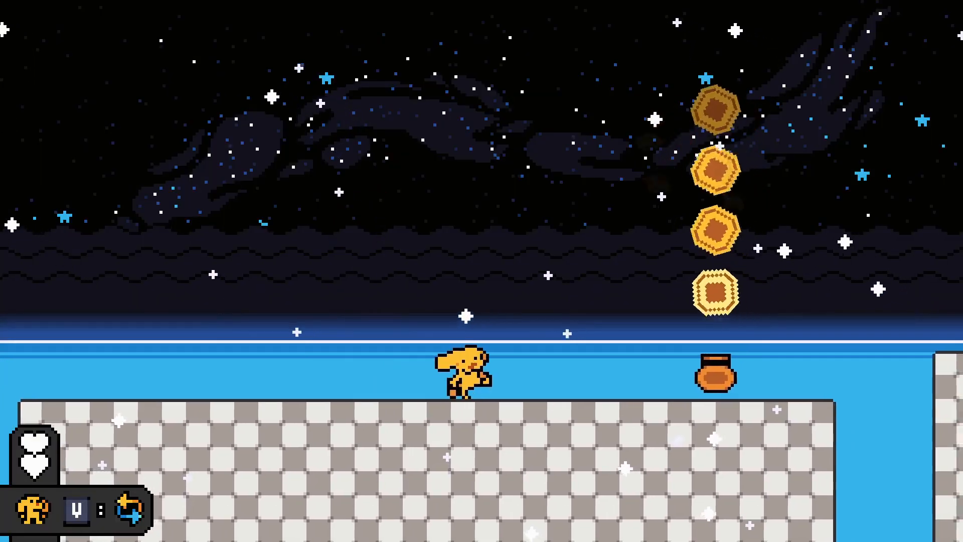
{"action": "key", "text": "space"}
{"action": "key", "text": "a"}
{"action": "key", "text": "space"}
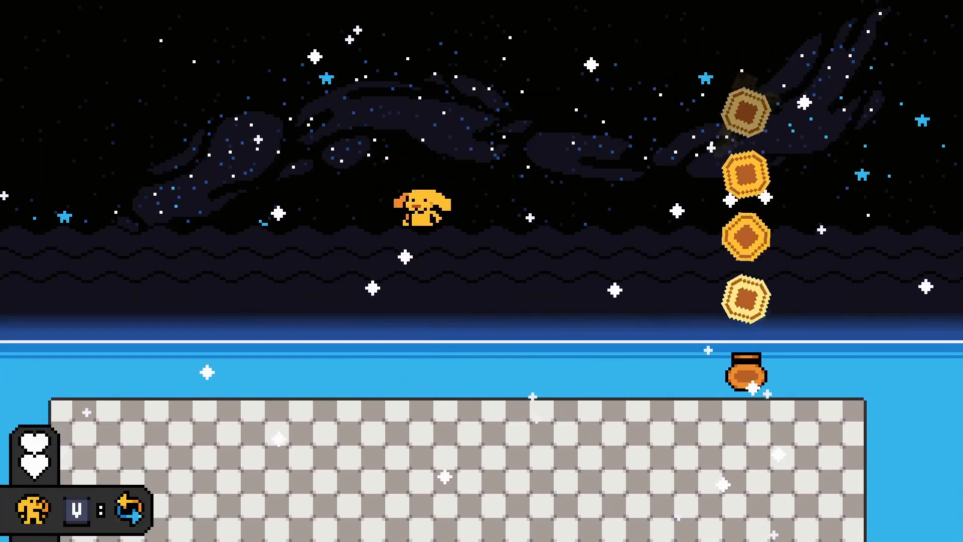
{"action": "key", "text": "d"}
{"action": "key", "text": "space"}
{"action": "key", "text": "space"}
{"action": "key", "text": "a"}
{"action": "key", "text": "d"}
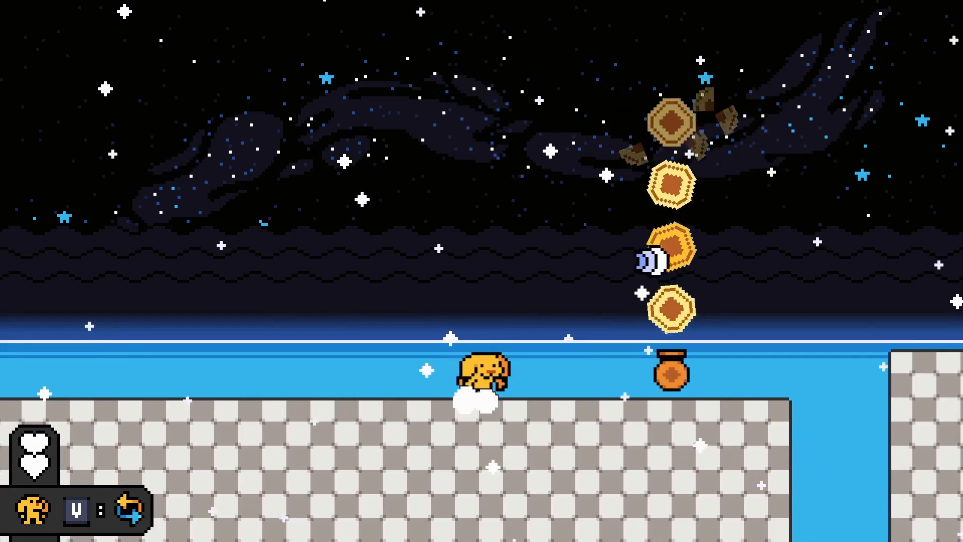
{"action": "key", "text": "F5"}
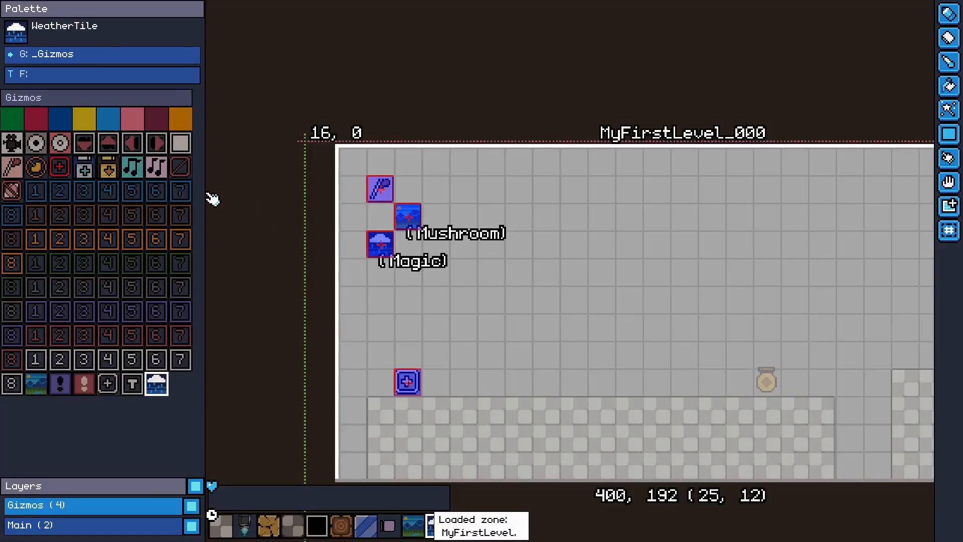
Place a MusicTile two cells right of the DefaultSceneTile, set its Music property to Snow, and save the zone
{"action": "left_click", "coordinate": [167, 173]}
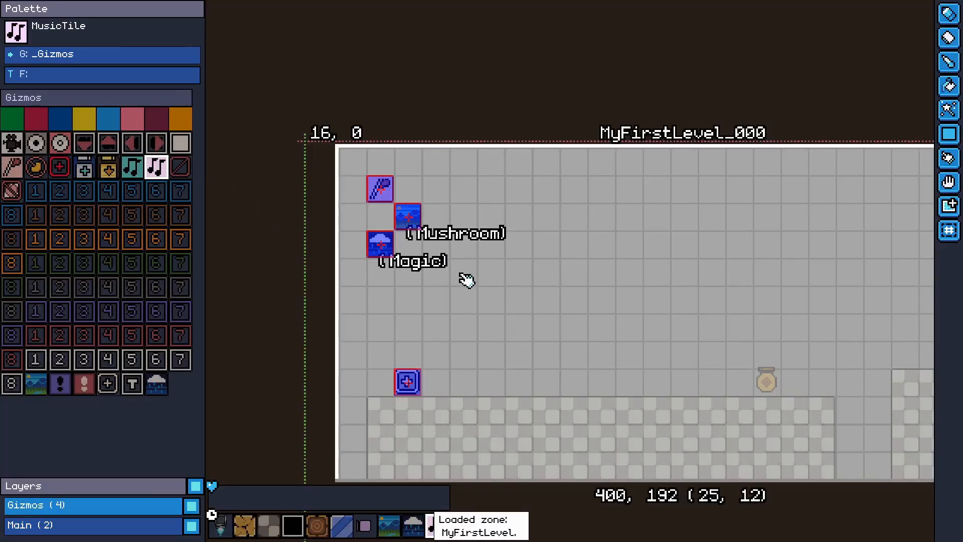
{"action": "left_click", "coordinate": [437, 190]}
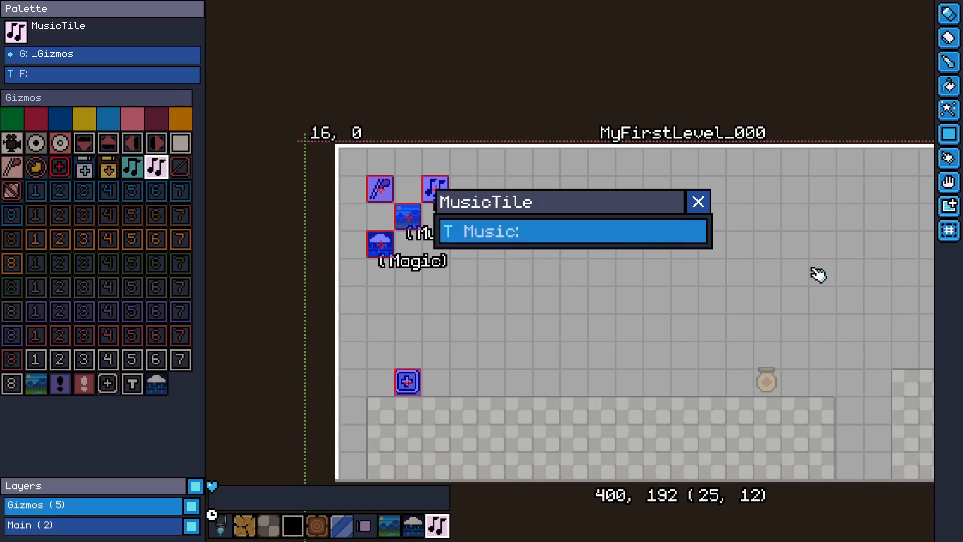
{"action": "key", "text": "Return"}
{"action": "key", "text": "ctrl+s"}
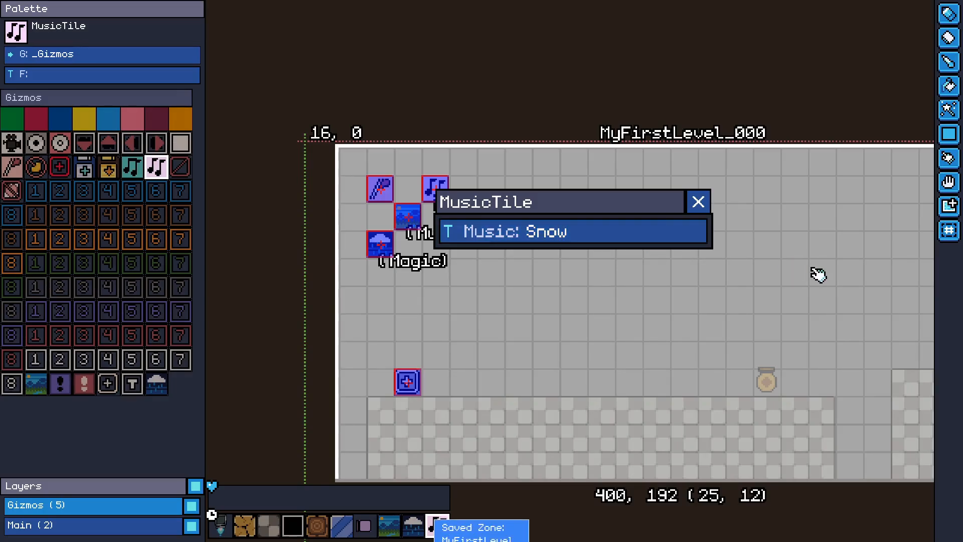
Play-test the level with the Snow music, moving the character right, and return to the editor
{"action": "key", "text": "F5"}
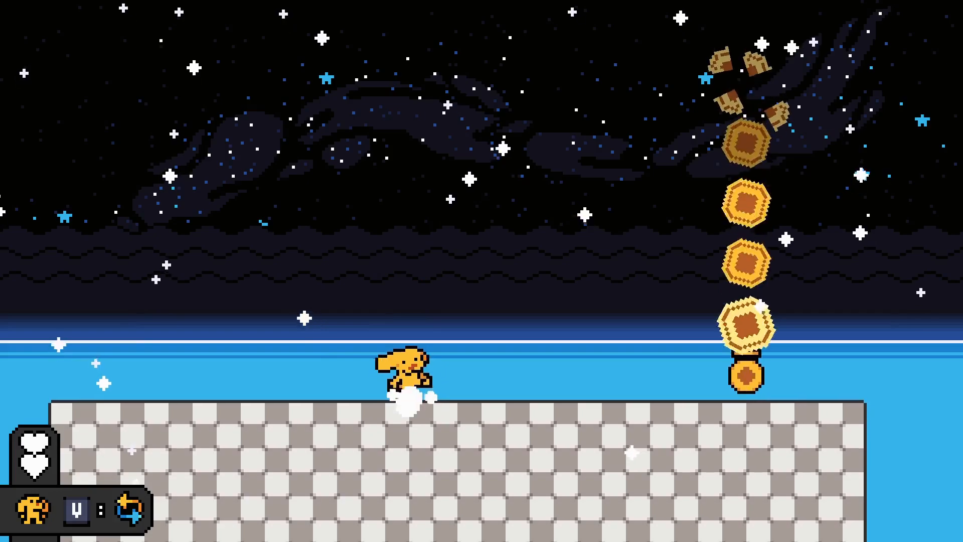
{"action": "key", "text": "d"}
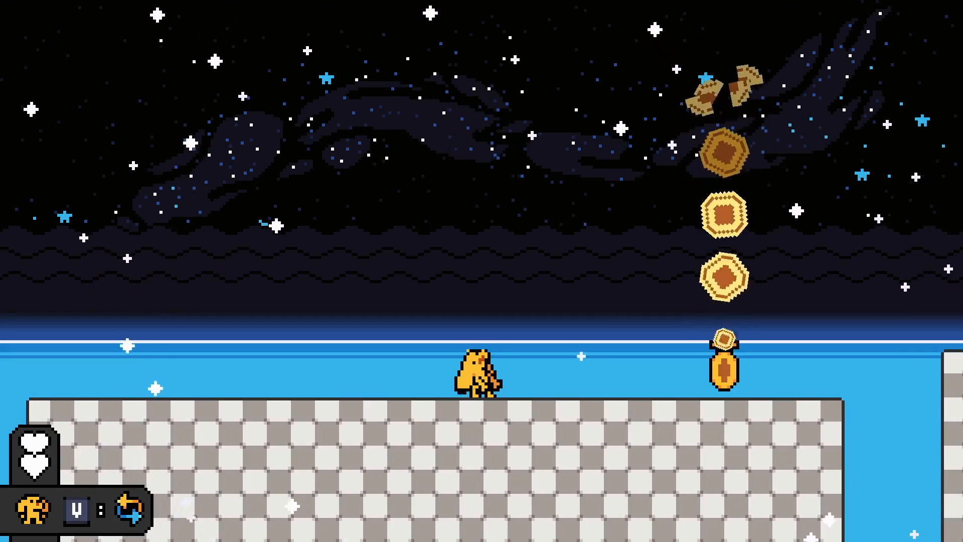
{"action": "key", "text": "F5"}
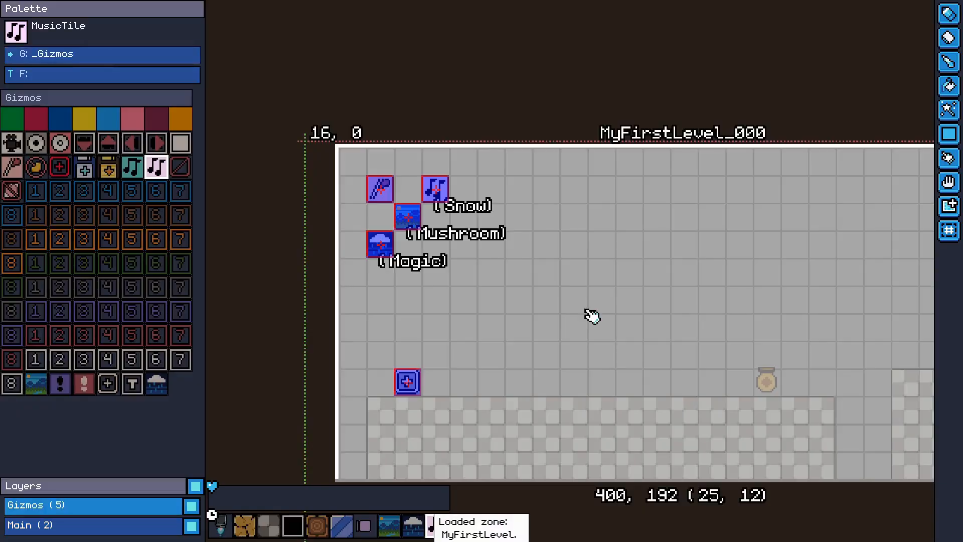
Set the ParallaxTile's Parallax property to Bright and save the zone
{"action": "left_click", "coordinate": [409, 223]}
{"action": "left_click", "coordinate": [642, 254]}
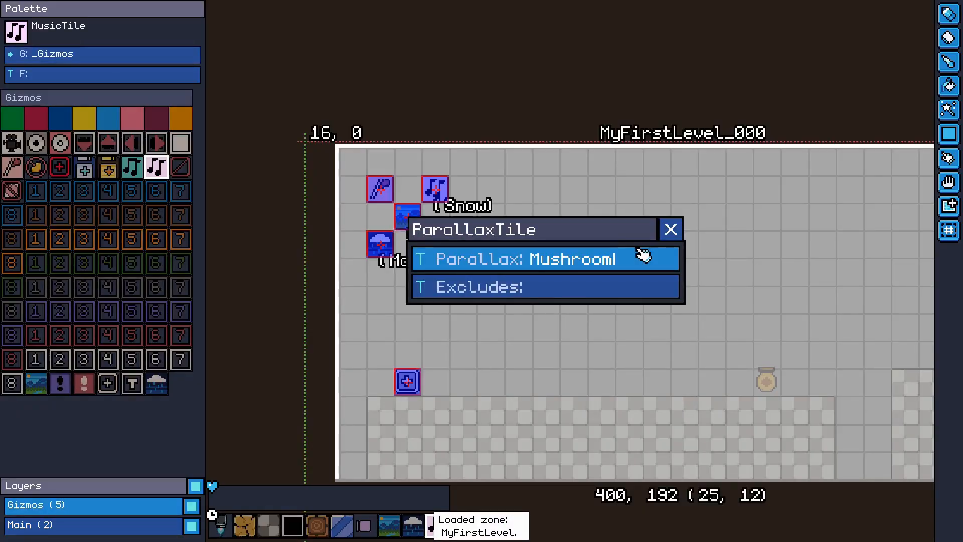
{"action": "type", "text": "Bright"}
{"action": "key", "text": "Return"}
{"action": "key", "text": "ctrl+s"}
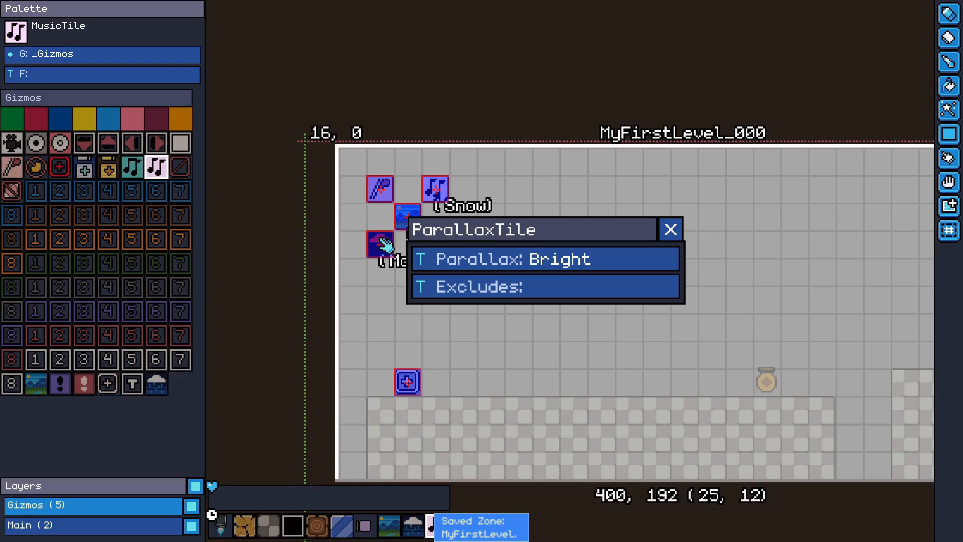
Set the WeatherTile's Weather property to Snow and save the zone
{"action": "left_click", "coordinate": [375, 246]}
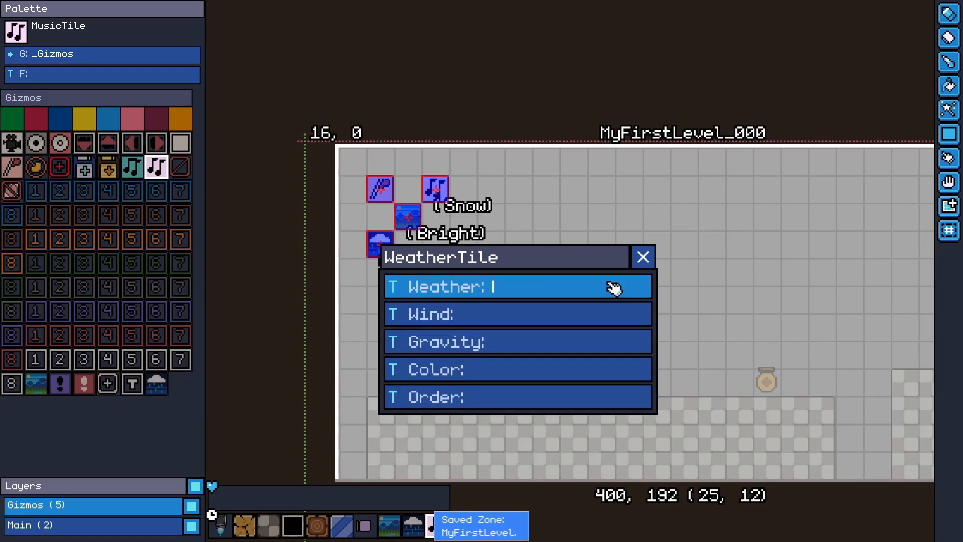
{"action": "type", "text": "Snow"}
{"action": "key", "text": "Return"}
{"action": "key", "text": "ctrl+s"}
Replace both checkered ground platforms in the first room with SnowTilesBlue from the Snow group using bucket fill, and save the zone
{"action": "middle_click_drag", "start_coordinate": [726, 377], "coordinate": [699, 345]}
{"action": "left_click", "coordinate": [695, 382], "text": "alt"}
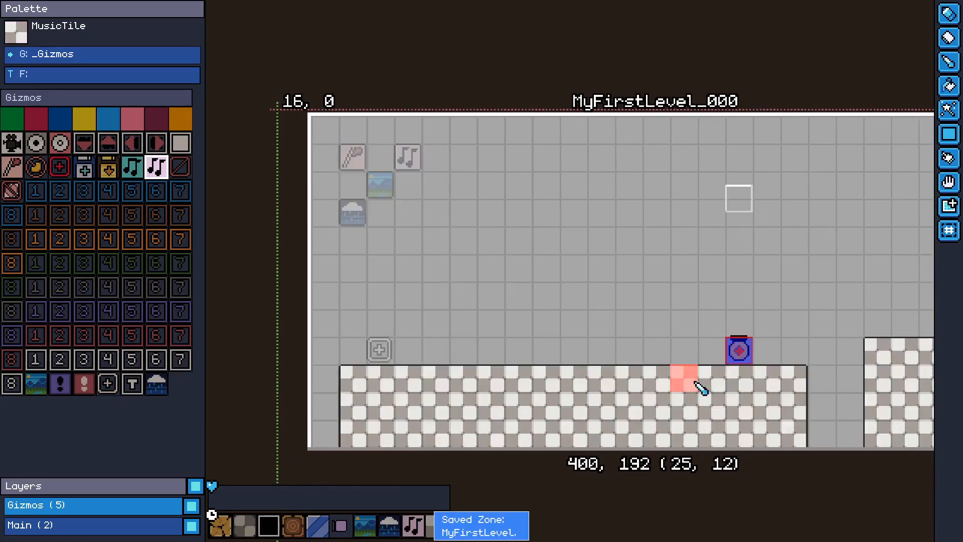
{"action": "left_click", "coordinate": [117, 60]}
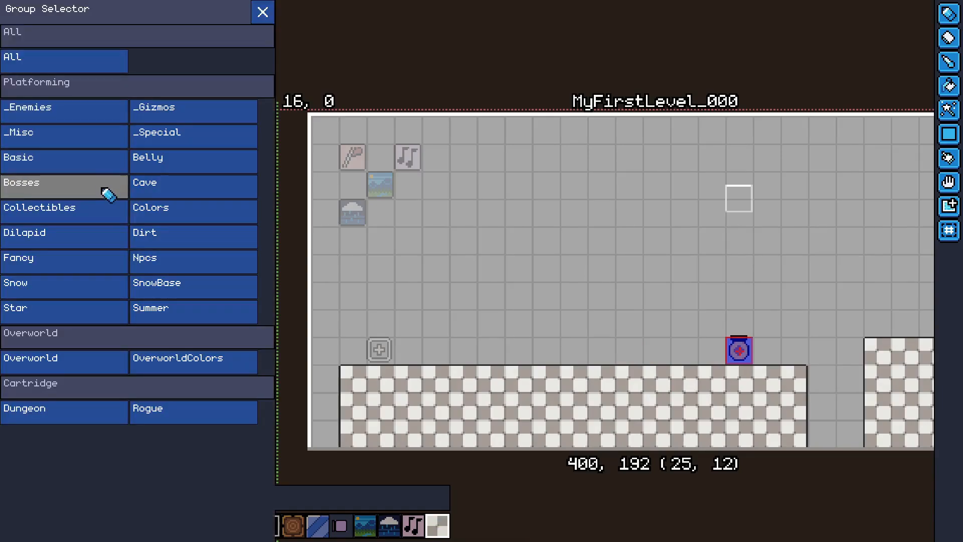
{"action": "left_click", "coordinate": [80, 287]}
{"action": "left_click", "coordinate": [12, 341]}
{"action": "middle_click_drag", "start_coordinate": [376, 347], "coordinate": [321, 291]}
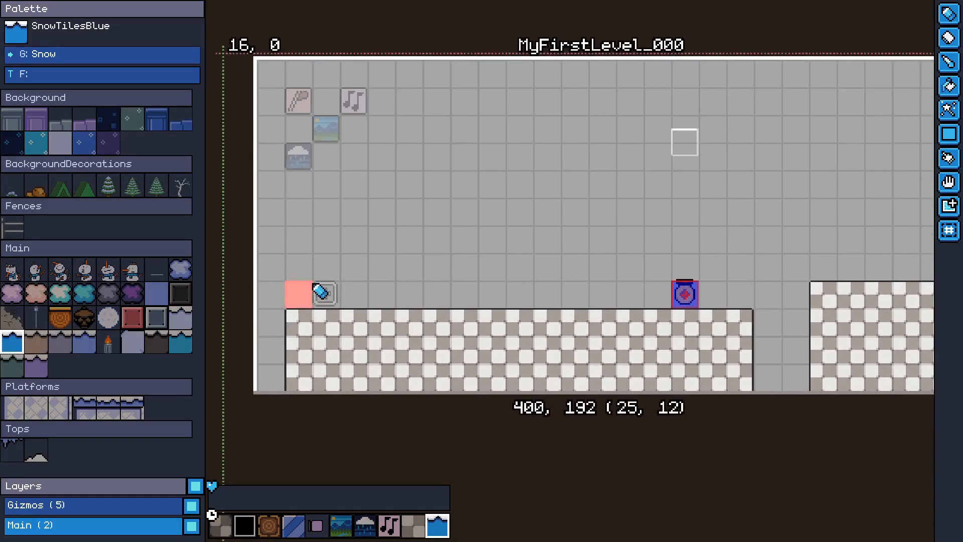
{"action": "key", "text": "g"}
{"action": "left_click", "coordinate": [520, 332]}
{"action": "left_click", "coordinate": [834, 333]}
{"action": "key", "text": "ctrl+s"}
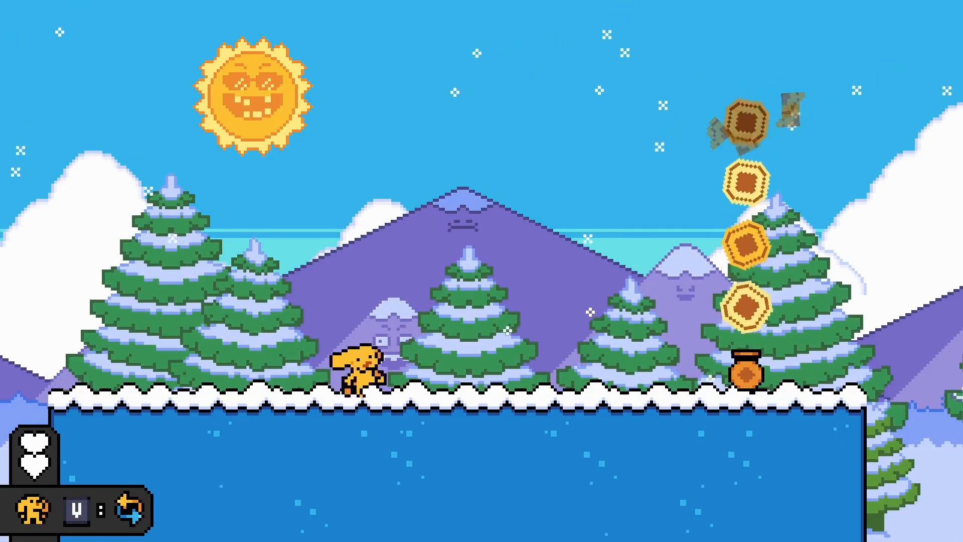
Compare the snowy top edge of the ground up close in the editor with its look in a play-test
{"action": "key", "text": "F5"}
{"action": "scroll", "coordinate": [477, 277], "scroll_direction": "up", "scroll_amount": 2}
{"action": "middle_click_drag", "start_coordinate": [481, 309], "coordinate": [513, 278]}
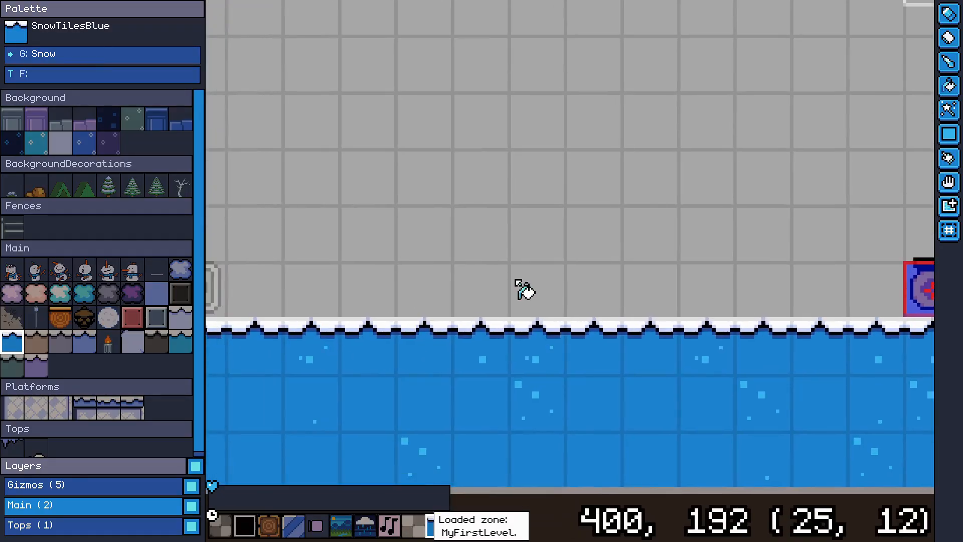
{"action": "scroll", "coordinate": [527, 298], "scroll_direction": "up", "scroll_amount": 1}
{"action": "scroll", "coordinate": [572, 319], "scroll_direction": "up", "scroll_amount": 1}
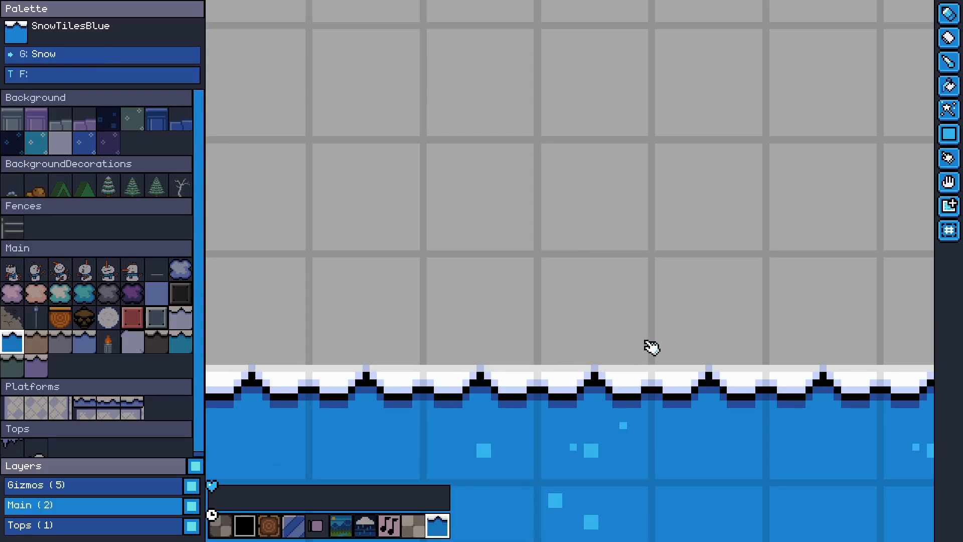
{"action": "scroll", "coordinate": [621, 343], "scroll_direction": "down", "scroll_amount": 1}
{"action": "key", "text": "F5"}
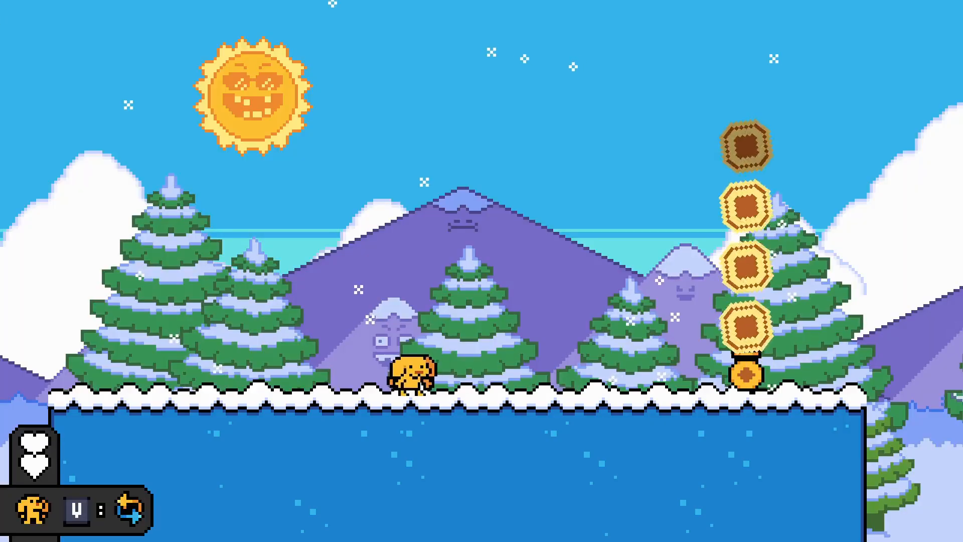
{"action": "key", "text": "Left"}
{"action": "key", "text": "F5"}
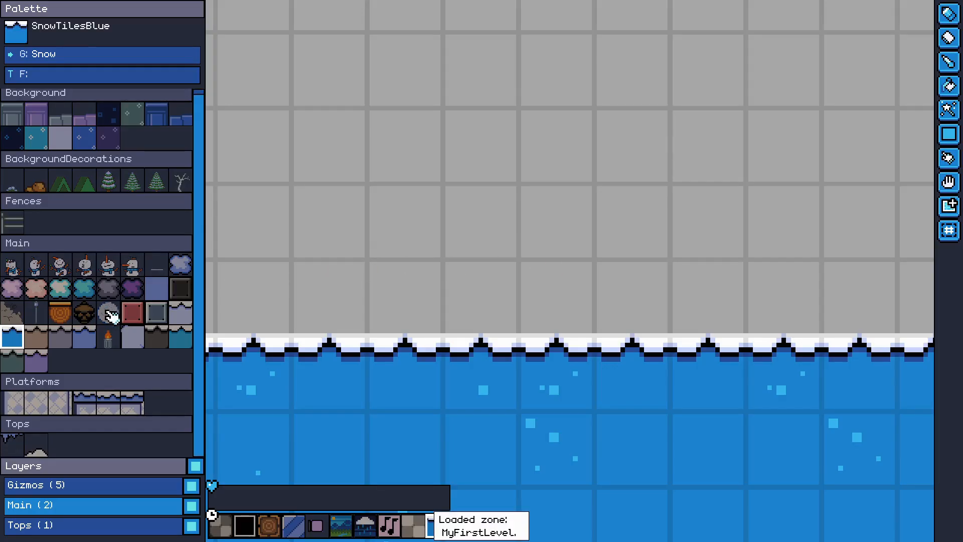
Try a row of four SnowTop tiles above the snowy ground in a play-test, undo it, and save the zone
{"action": "left_click", "coordinate": [36, 445]}
{"action": "left_click_drag", "start_coordinate": [390, 219], "coordinate": [629, 219]}
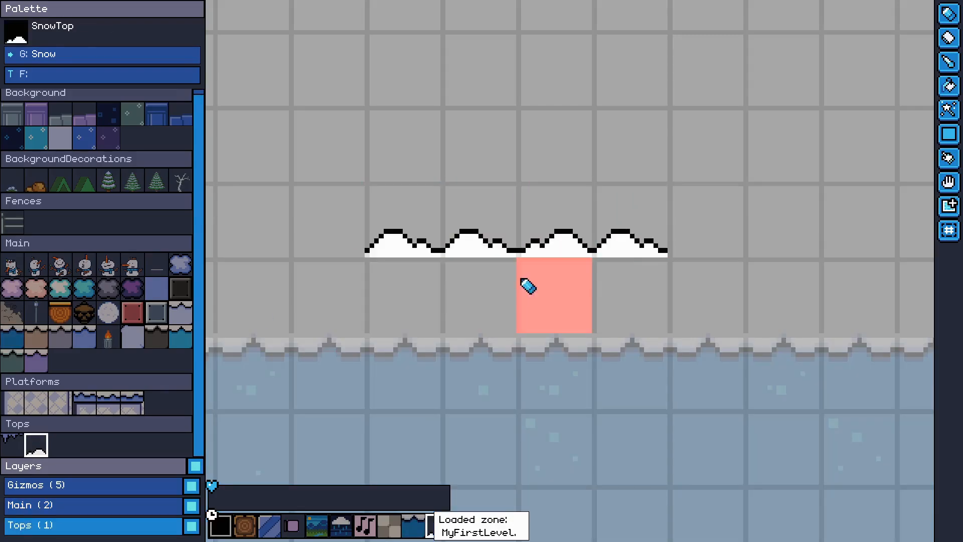
{"action": "key", "text": "F5"}
{"action": "key", "text": "F5"}
{"action": "key", "text": "ctrl+z"}
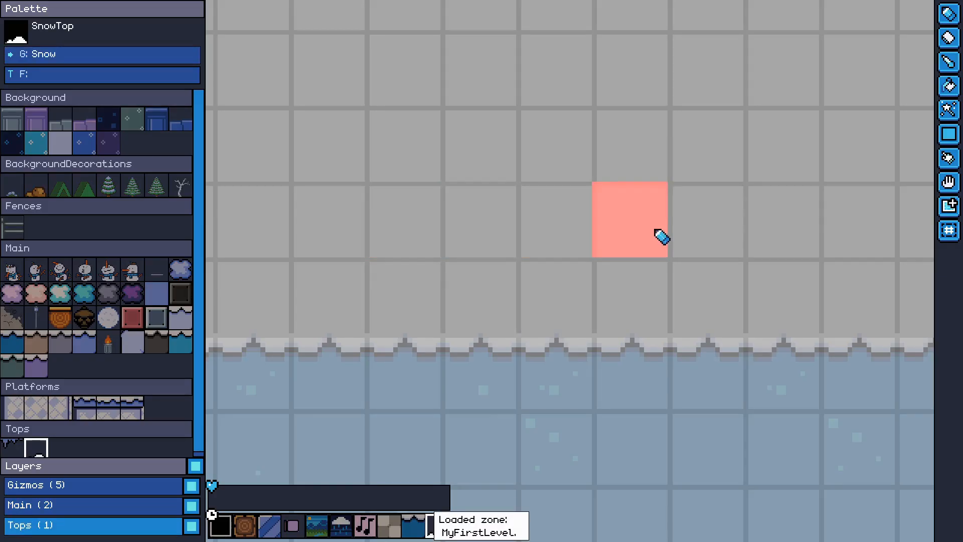
{"action": "scroll", "coordinate": [589, 223], "scroll_direction": "down", "scroll_amount": 1}
{"action": "key", "text": "ctrl+s"}
Embed four SnowPaleBlock tiles in the snowy ground's surface, three in a row and one beneath the middle one
{"action": "scroll", "coordinate": [537, 219], "scroll_direction": "down", "scroll_amount": 2}
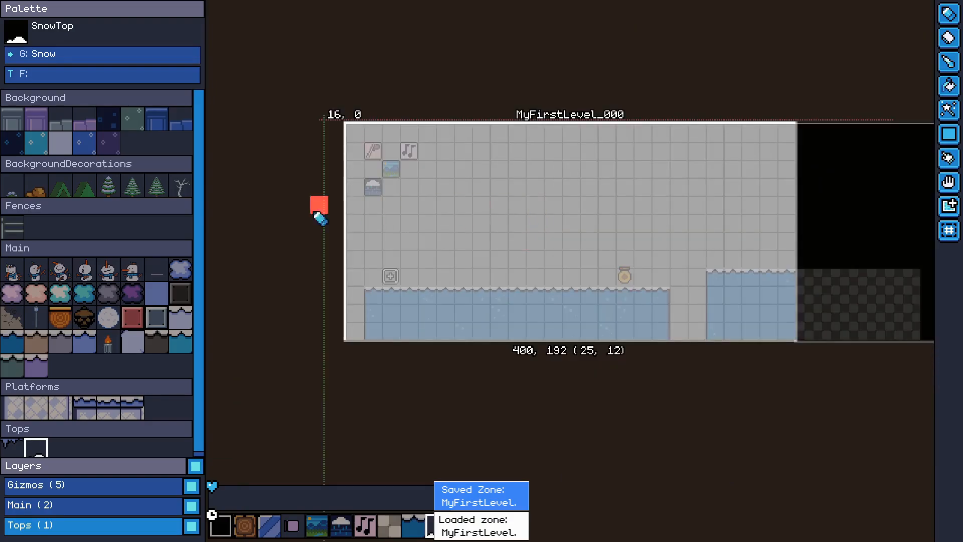
{"action": "left_click", "coordinate": [164, 322]}
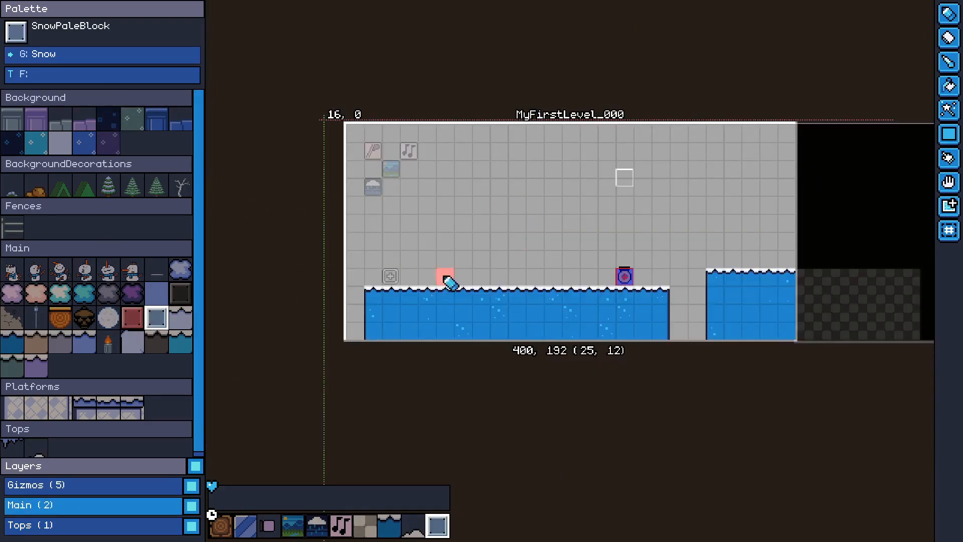
{"action": "left_click", "coordinate": [533, 295]}
{"action": "scroll", "coordinate": [533, 298], "scroll_direction": "up", "scroll_amount": 2}
{"action": "left_click_drag", "start_coordinate": [572, 339], "coordinate": [569, 369]}
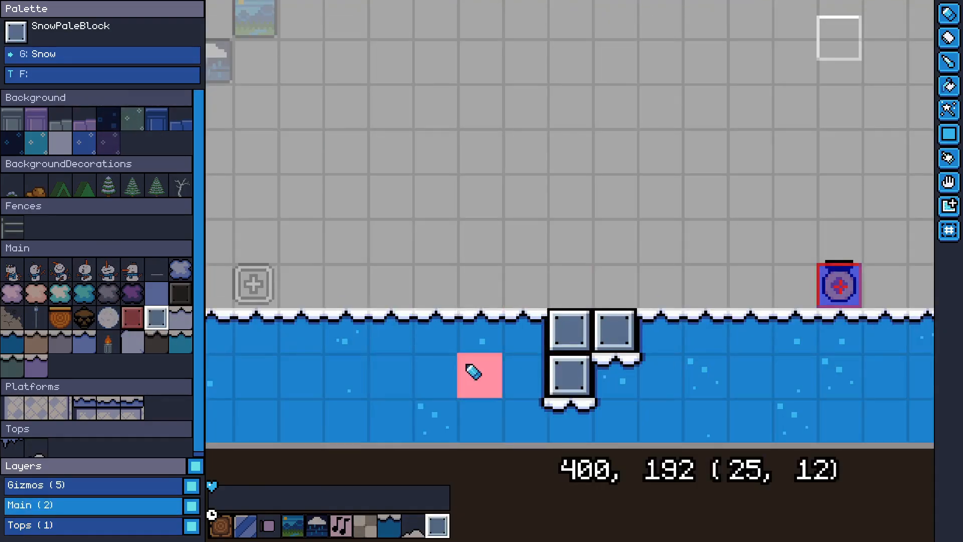
{"action": "middle_click_drag", "start_coordinate": [435, 353], "coordinate": [560, 351]}
{"action": "left_click", "coordinate": [650, 343]}
{"action": "middle_click_drag", "start_coordinate": [719, 347], "coordinate": [573, 336]}
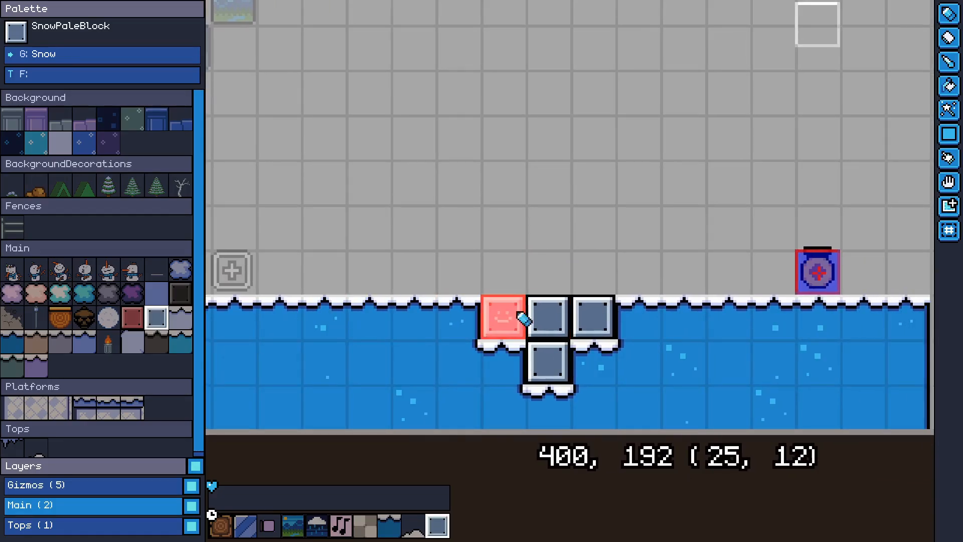
{"action": "middle_click_drag", "start_coordinate": [474, 361], "coordinate": [561, 368]}
Paint a stepped floating platform of SnowTilesBlue about nine cells wide above the spawn point
{"action": "left_click", "coordinate": [504, 329], "text": "alt"}
{"action": "middle_click_drag", "start_coordinate": [515, 279], "coordinate": [518, 353]}
{"action": "mouse_move", "coordinate": [544, 173]}
{"action": "left_mouse_down"}
{"action": "mouse_move", "coordinate": [585, 174]}
{"action": "mouse_move", "coordinate": [510, 244]}
{"action": "mouse_move", "coordinate": [574, 275]}
{"action": "mouse_move", "coordinate": [424, 203]}
{"action": "mouse_move", "coordinate": [320, 222]}
{"action": "left_mouse_up"}
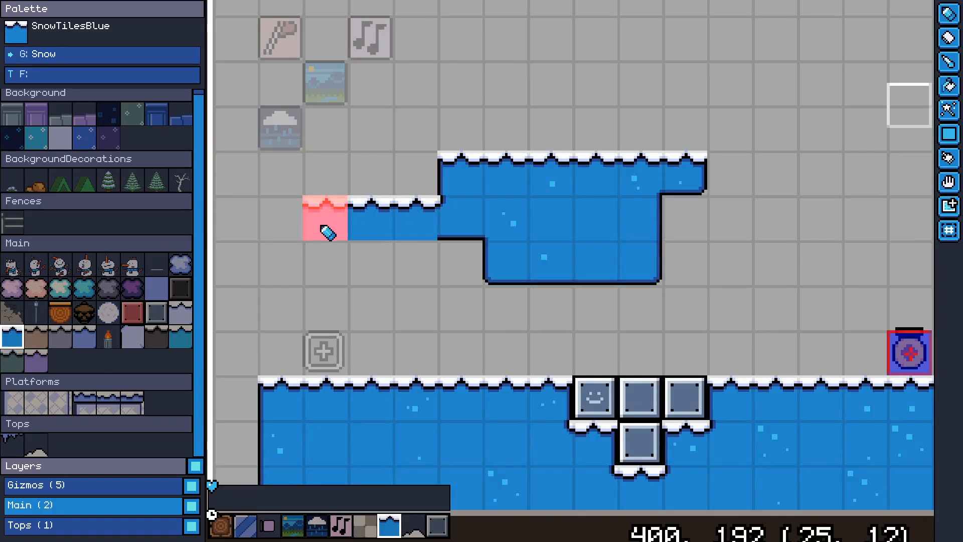
{"action": "middle_click_drag", "start_coordinate": [321, 221], "coordinate": [486, 269]}
Play-test the floating snow platform by running and jumping across both its levels, and return to the editor
{"action": "key", "text": "F5"}
{"action": "key", "text": "Left"}
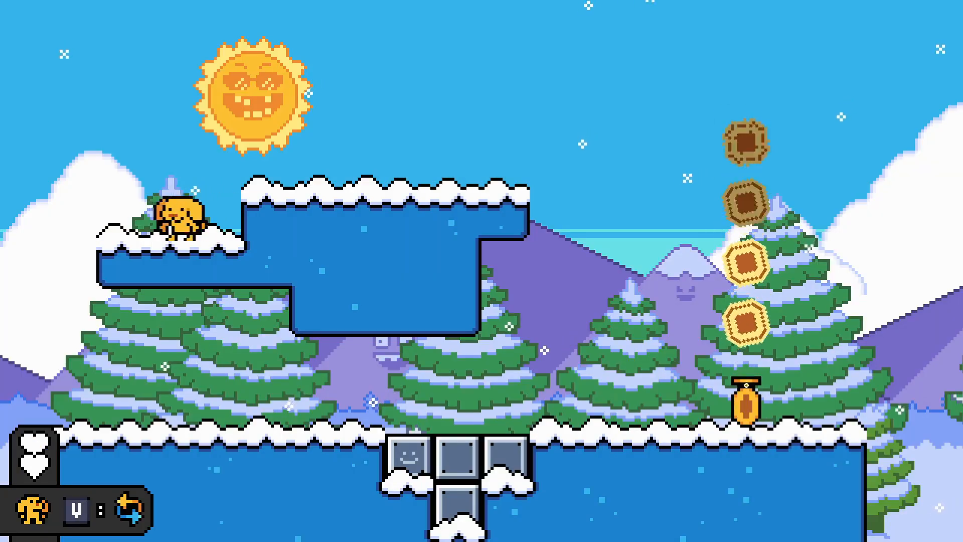
{"action": "key", "text": "Right"}
{"action": "key", "text": "z"}
{"action": "key", "text": "Left"}
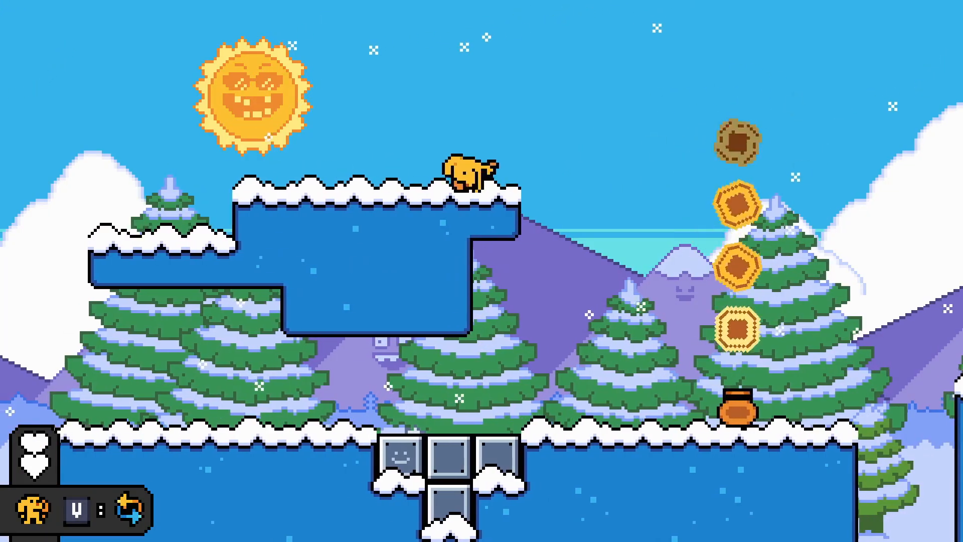
{"action": "key", "text": "F5"}
Erase the whole floating snow platform from the first room with a rectangular selection area
{"action": "middle_click_drag", "start_coordinate": [723, 246], "coordinate": [453, 264]}
{"action": "scroll", "coordinate": [430, 256], "scroll_direction": "down", "scroll_amount": 4}
{"action": "scroll", "coordinate": [481, 273], "scroll_direction": "up", "scroll_amount": 2}
{"action": "right_click_drag", "start_coordinate": [627, 242], "coordinate": [393, 331]}
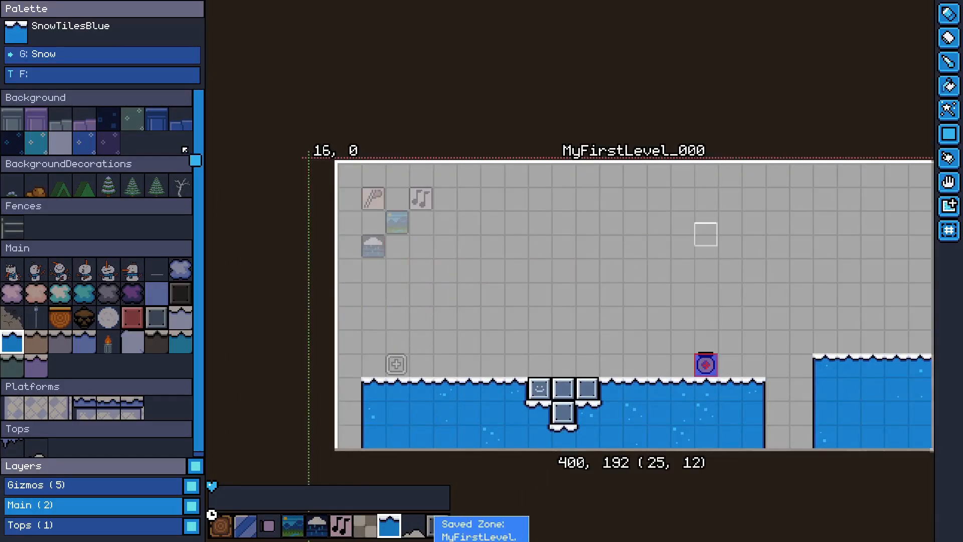
Place a LinkMain tile from the _Special group in the air above the leftmost SnowPaleBlock
{"action": "left_click", "coordinate": [119, 56]}
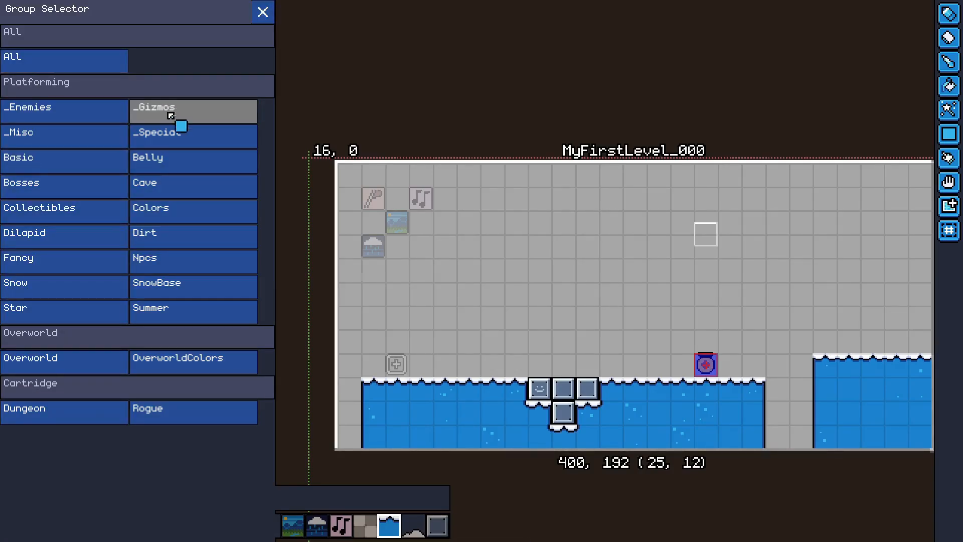
{"action": "left_click", "coordinate": [177, 136]}
{"action": "scroll", "coordinate": [163, 280], "scroll_direction": "down", "scroll_amount": 5}
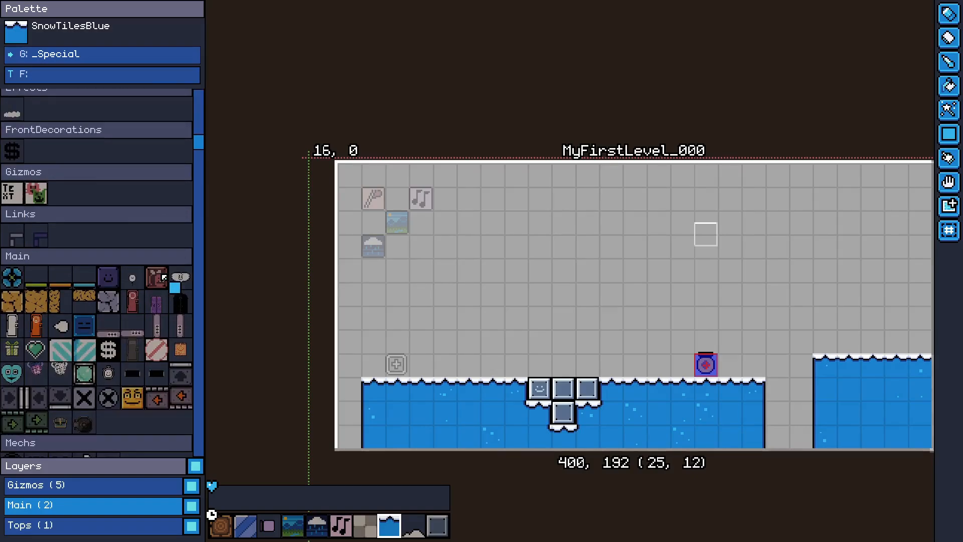
{"action": "scroll", "coordinate": [162, 279], "scroll_direction": "up", "scroll_amount": 5}
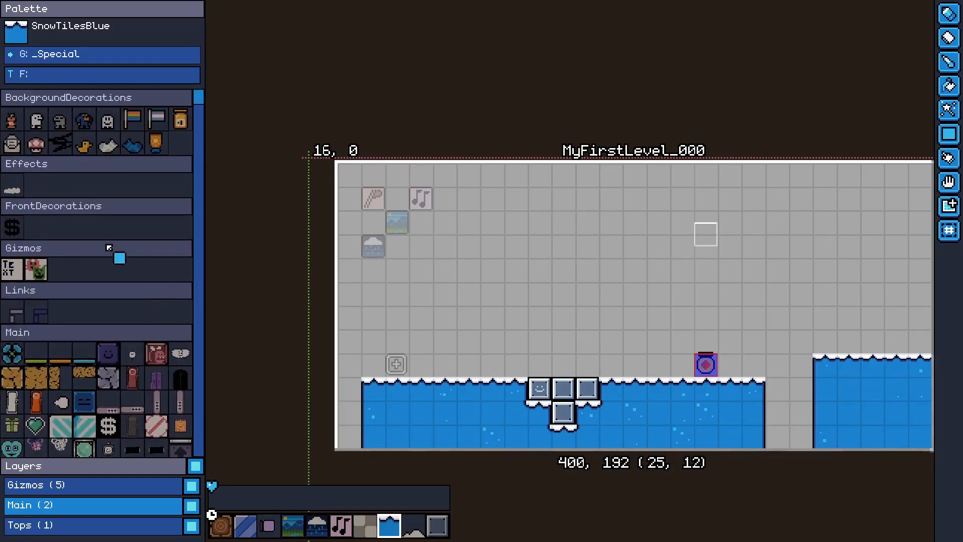
{"action": "left_click", "coordinate": [37, 312]}
{"action": "scroll", "coordinate": [538, 286], "scroll_direction": "up", "scroll_amount": 2}
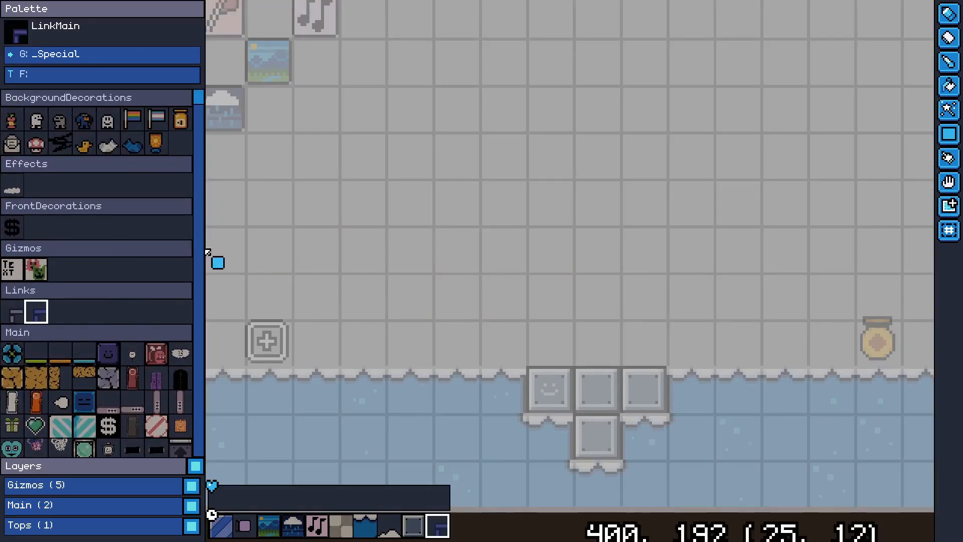
{"action": "left_click", "coordinate": [544, 272]}
Extend the LinkMain with Link tiles into a horizontal row, two cells on each side of it
{"action": "left_click", "coordinate": [15, 313]}
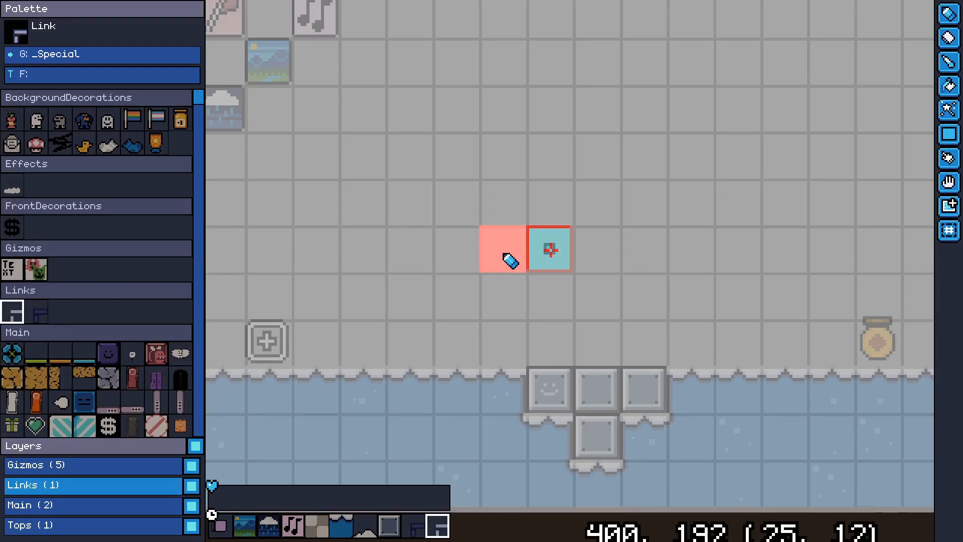
{"action": "left_click_drag", "start_coordinate": [509, 258], "coordinate": [703, 258]}
{"action": "right_click", "coordinate": [433, 266]}
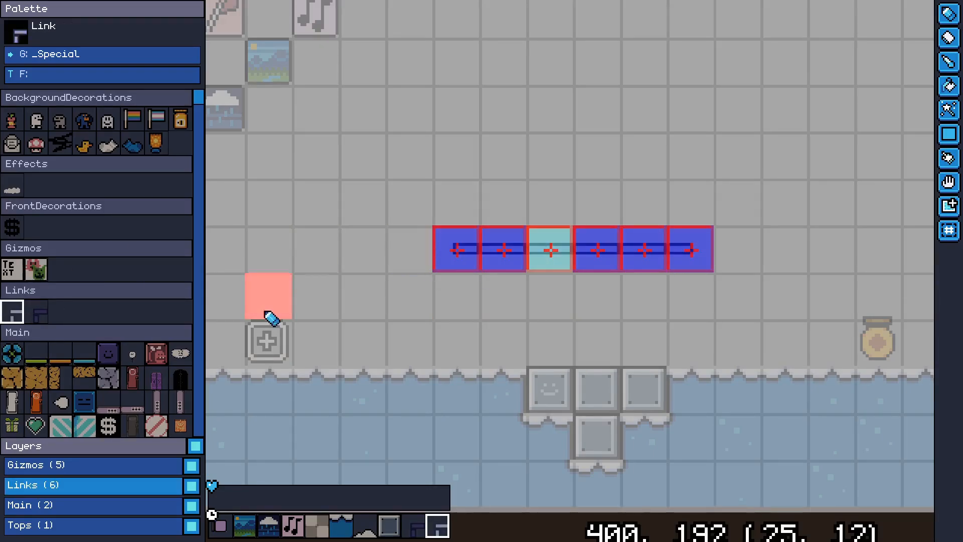
Place an ArrowBlock on each end of the link row and set the left one's VelocityX to -50
{"action": "scroll", "coordinate": [120, 259], "scroll_direction": "down", "scroll_amount": 10}
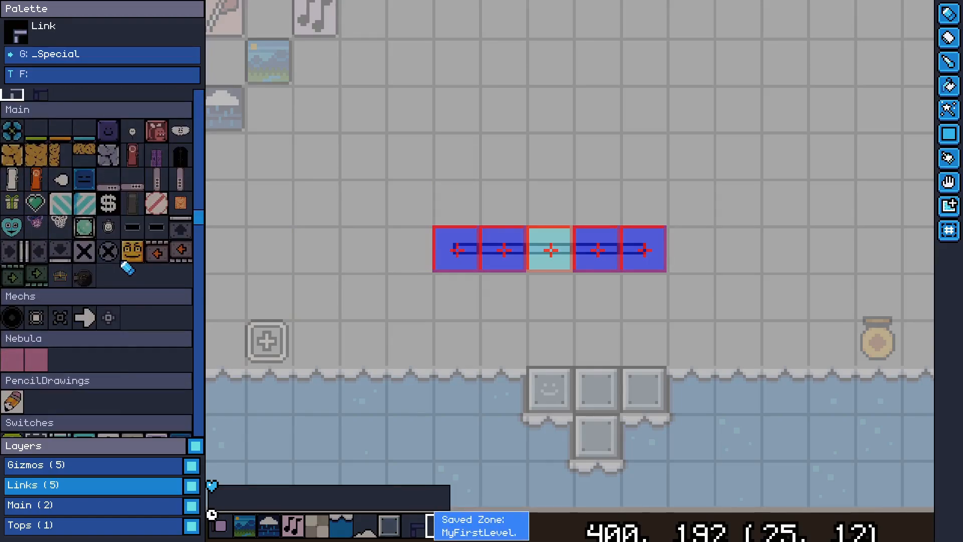
{"action": "left_click", "coordinate": [119, 257]}
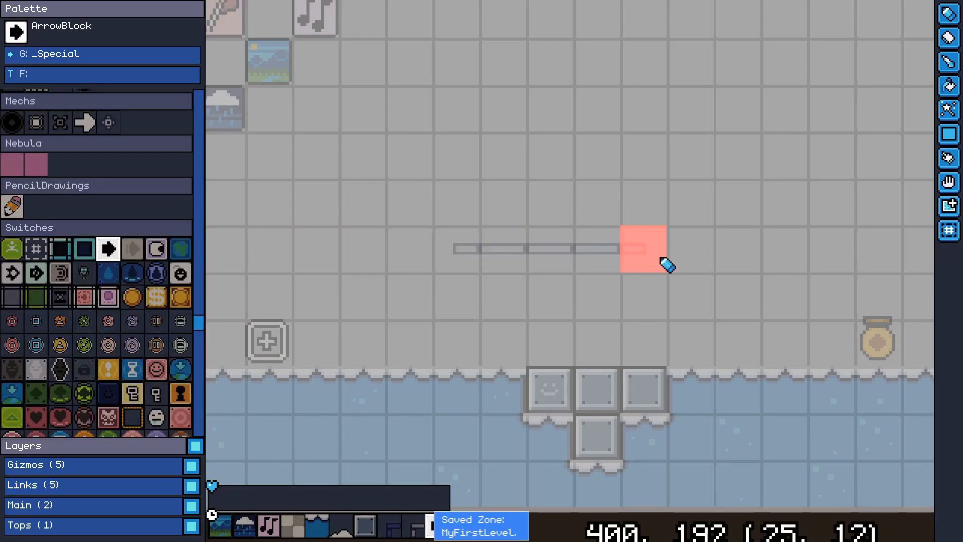
{"action": "left_click", "coordinate": [658, 258]}
{"action": "left_click", "coordinate": [459, 253]}
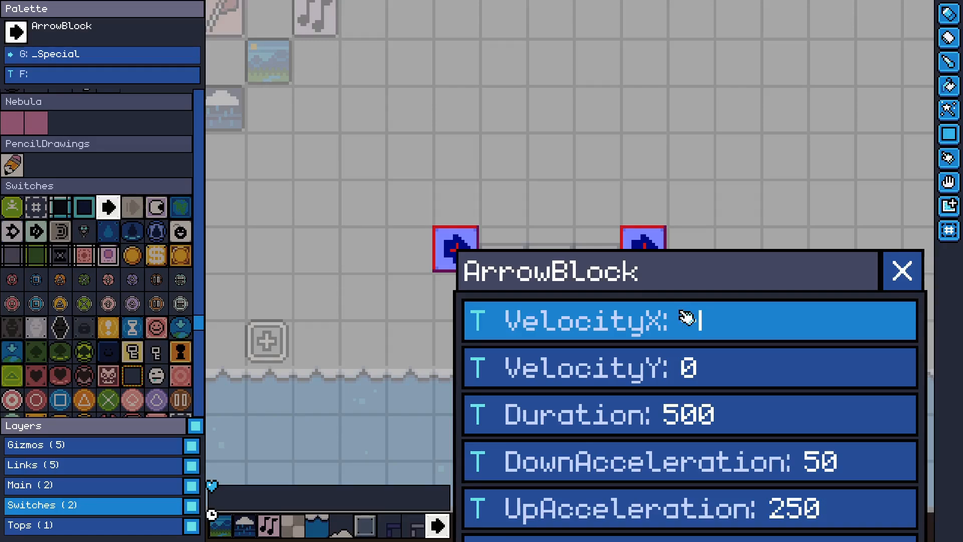
{"action": "type", "text": "50"}
{"action": "key", "text": "Return"}
{"action": "key", "text": "Escape"}
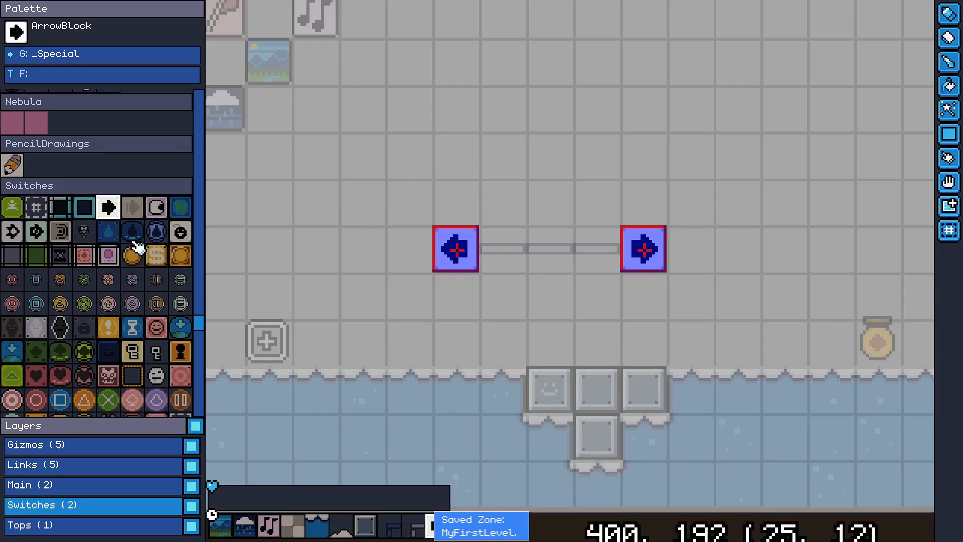
Fill the three cells between the arrow blocks with GridBlockSolo tiles from the Basic group
{"action": "scroll", "coordinate": [125, 301], "scroll_direction": "up", "scroll_amount": 8}
{"action": "left_click", "coordinate": [116, 54]}
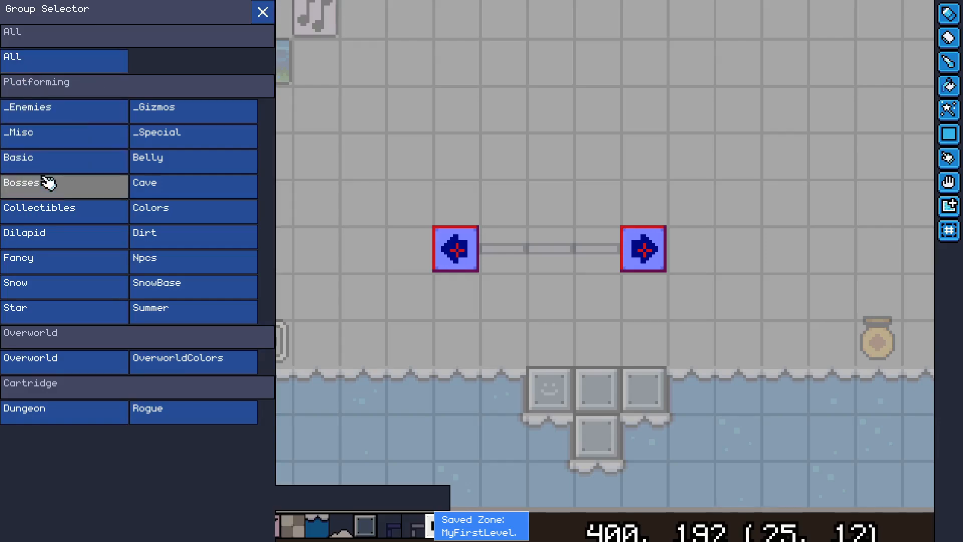
{"action": "left_click", "coordinate": [86, 167]}
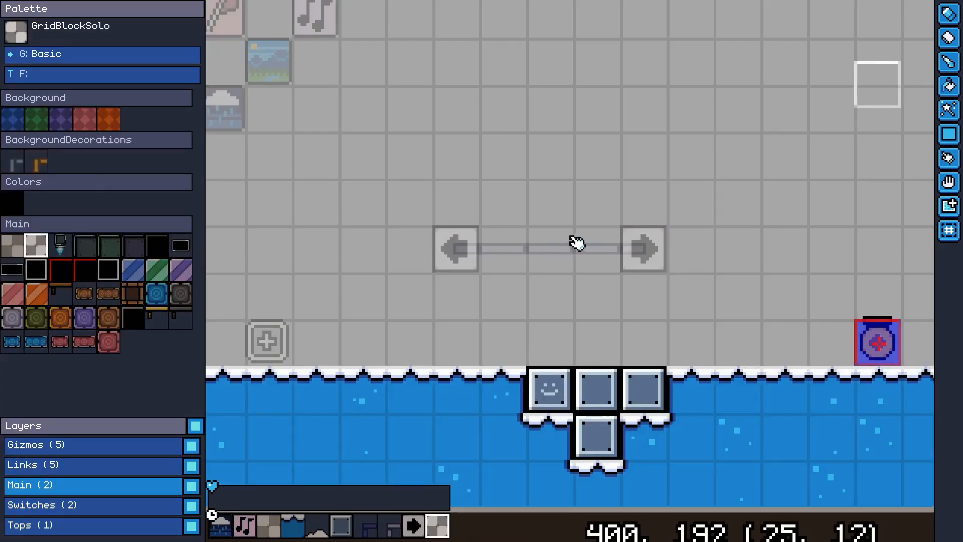
{"action": "left_click_drag", "start_coordinate": [555, 266], "coordinate": [598, 269]}
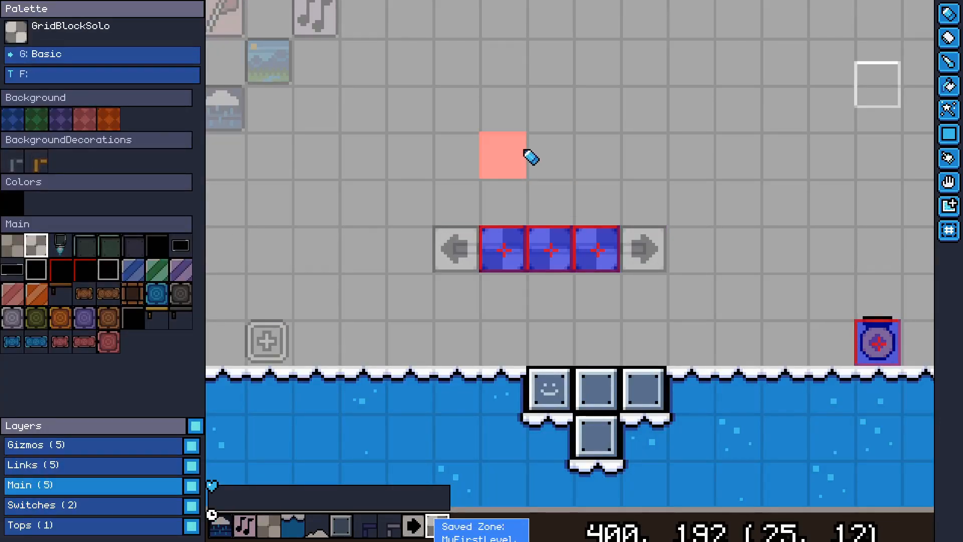
Play-test the linked arrow platform by riding it in both directions, and return to the editor
{"action": "key", "text": "Left"}
{"action": "key", "text": "Right"}
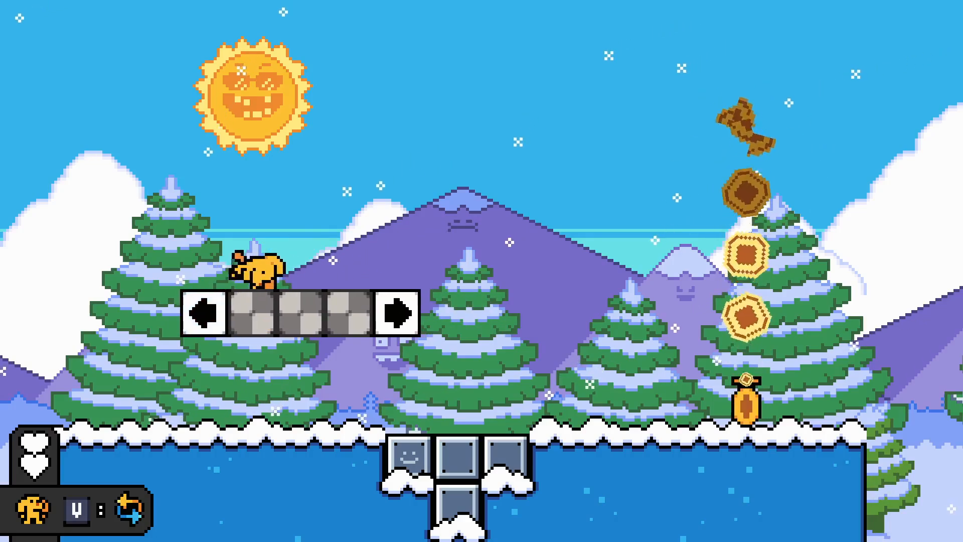
{"action": "key", "text": "Left"}
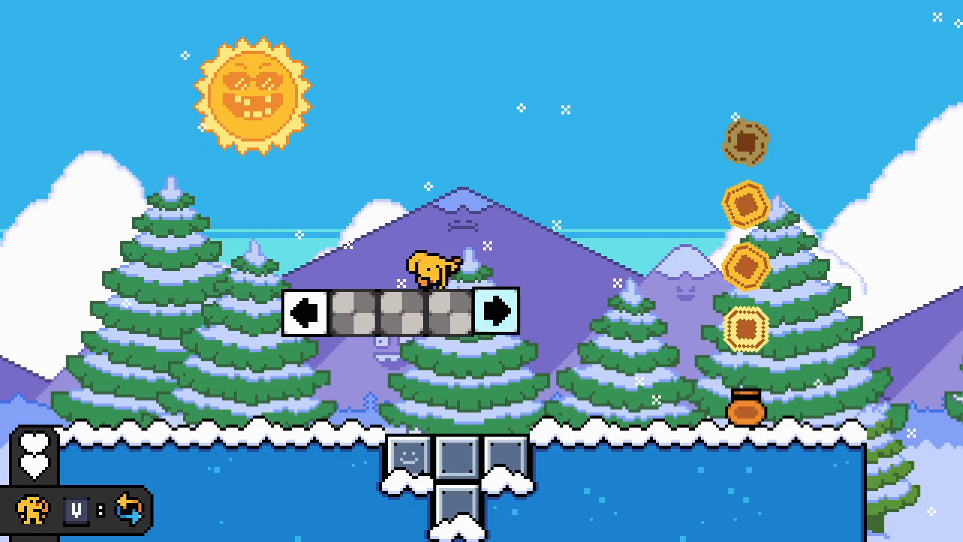
{"action": "key", "text": "Tab"}
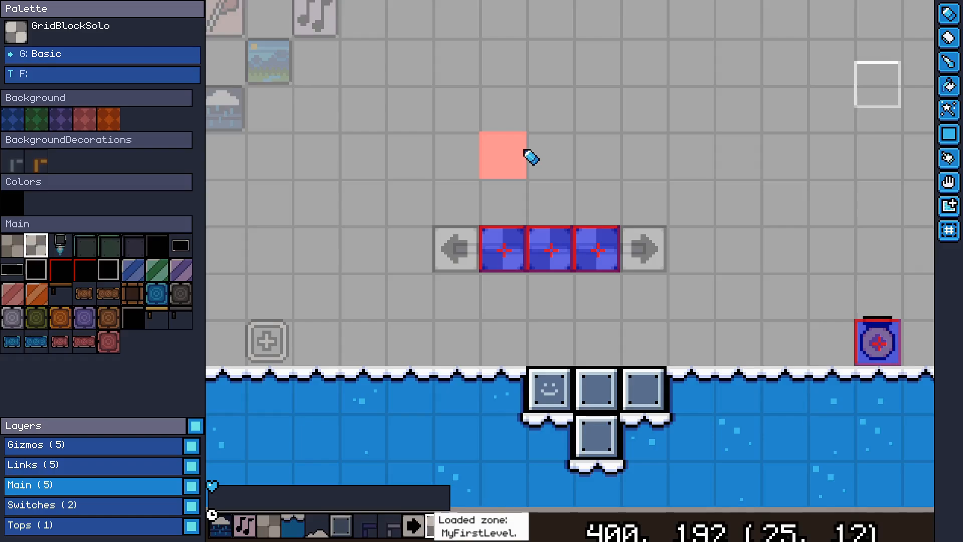
Sample the middle link tile and its left neighbour to compare the LinkMain and Link types
{"action": "left_click", "coordinate": [544, 242], "text": "alt"}
{"action": "middle_click_drag", "start_coordinate": [462, 248], "coordinate": [453, 291]}
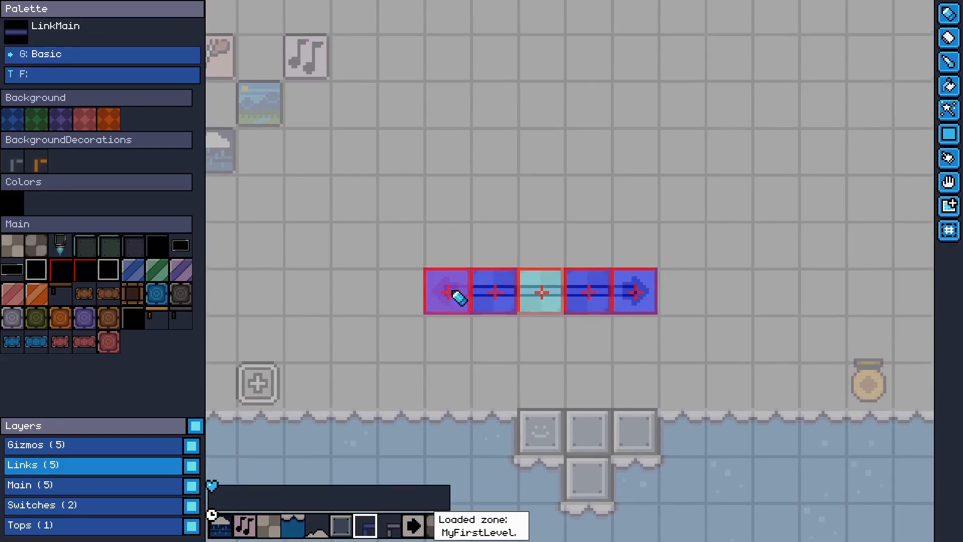
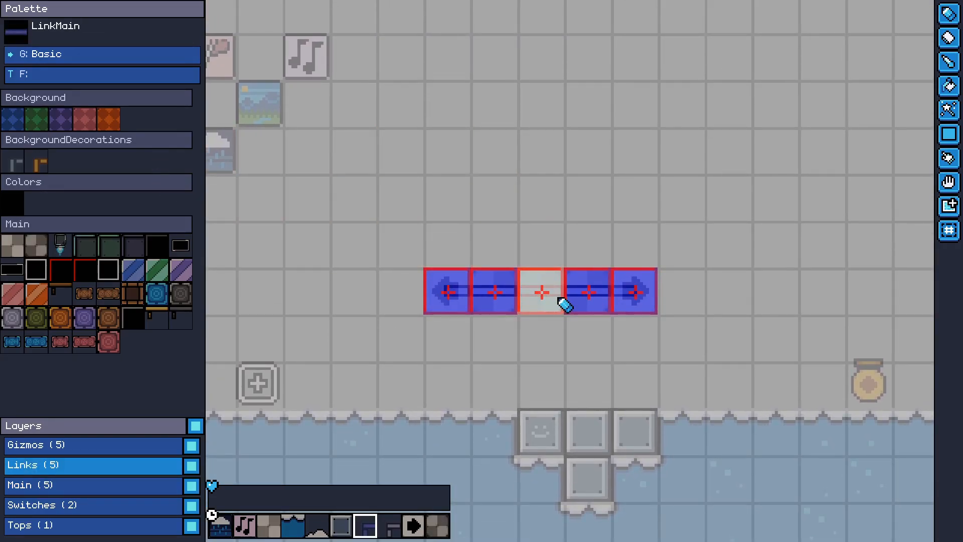
{"action": "left_click", "coordinate": [500, 296], "text": "alt"}
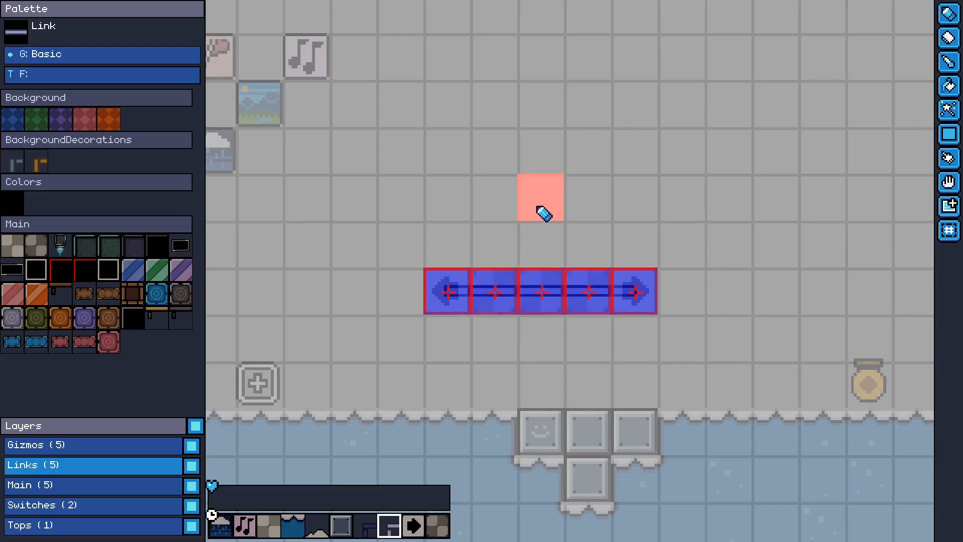
Play-test the arrow platform again, stepping between its left and right arrow blocks, and return to the editor
{"action": "key", "text": "Tab"}
{"action": "key", "text": "Left"}
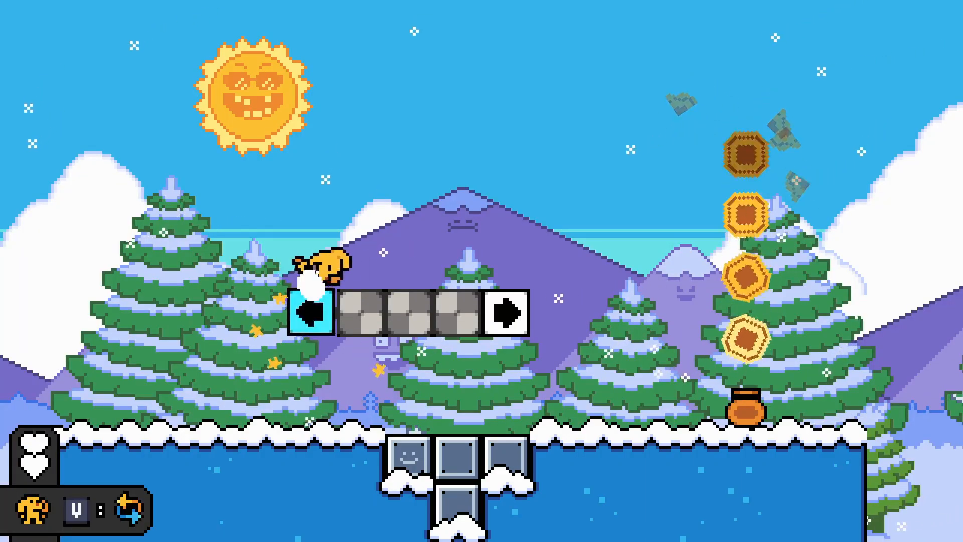
{"action": "key", "text": "Right"}
{"action": "key", "text": "Left"}
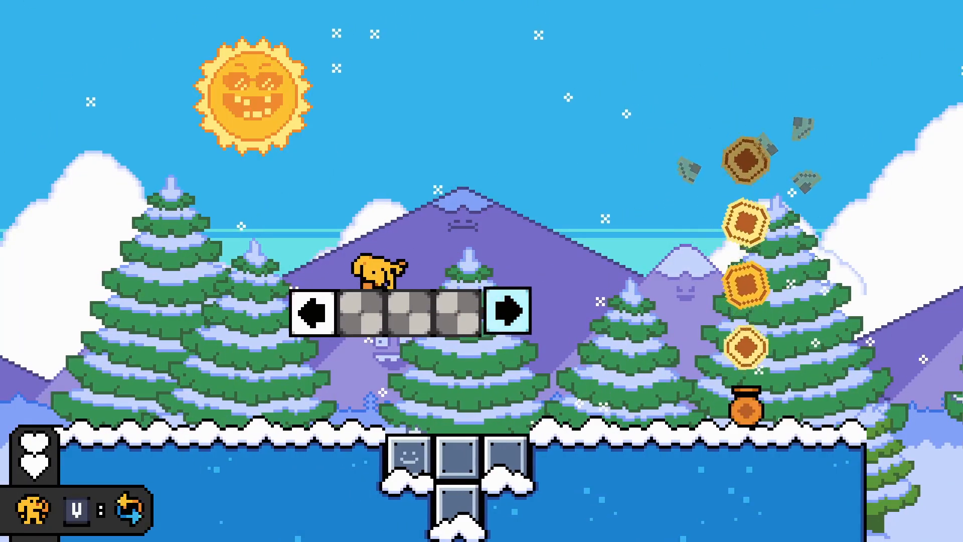
{"action": "key", "text": "Tab"}
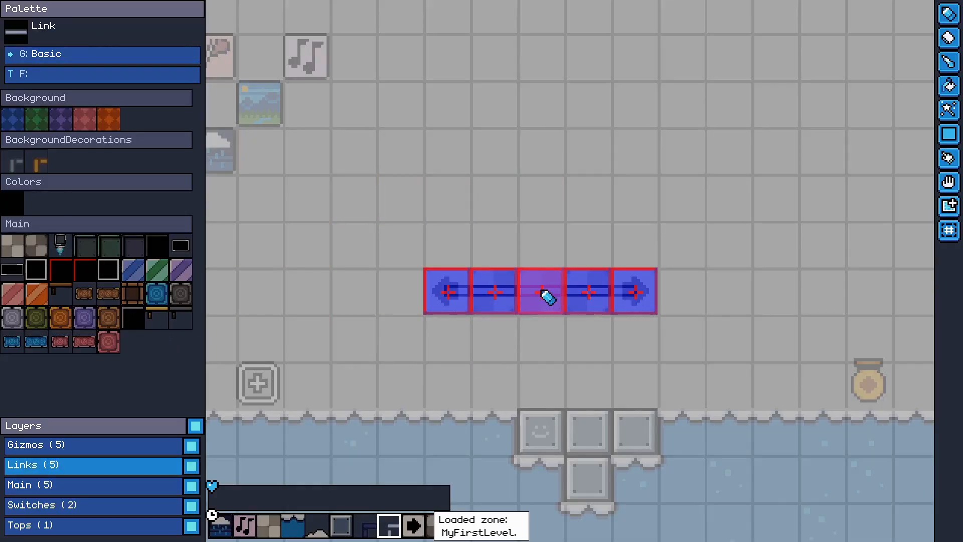
Erase the three GridBlockSolo tiles between the arrow blocks, keeping the links beneath them
{"action": "left_click", "coordinate": [542, 291]}
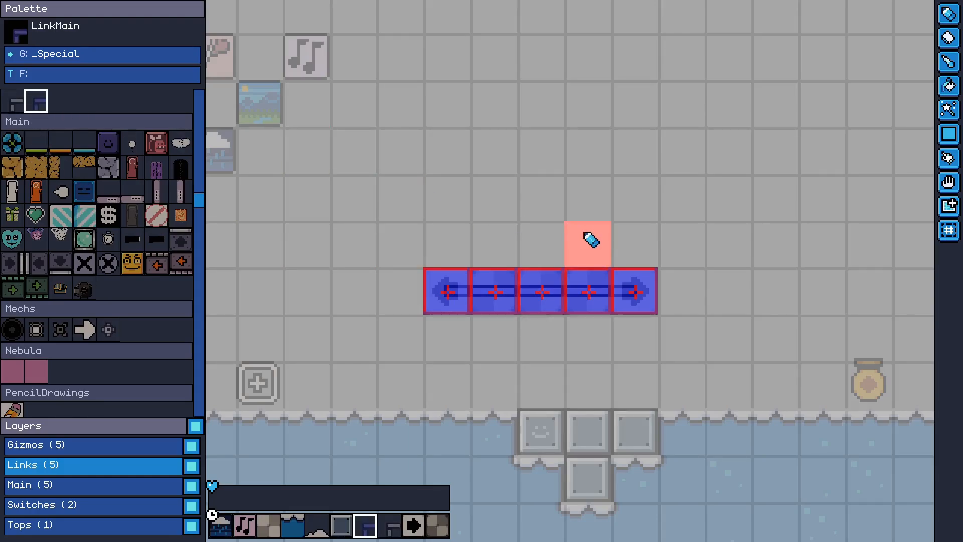
{"action": "key", "text": "0"}
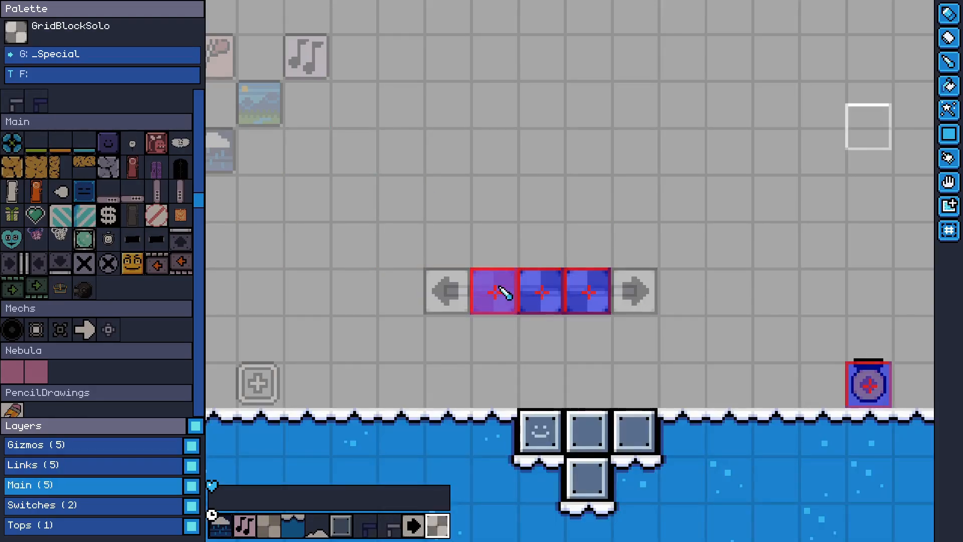
{"action": "key", "text": "Delete"}
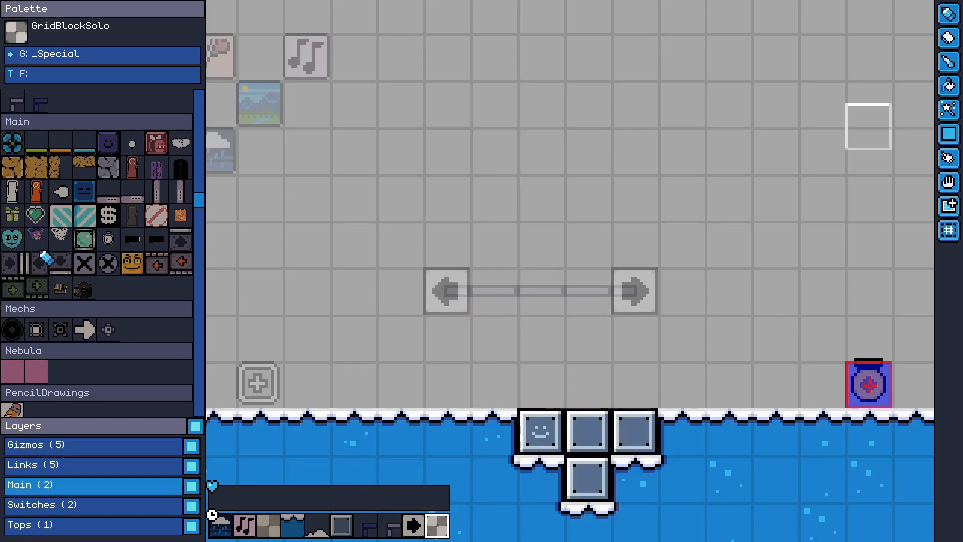
Paint a three-cell GridBlock row just above the links and a three-cell GridBlockSolo row two cells higher for comparison
{"action": "left_click", "coordinate": [270, 525], "text": "alt"}
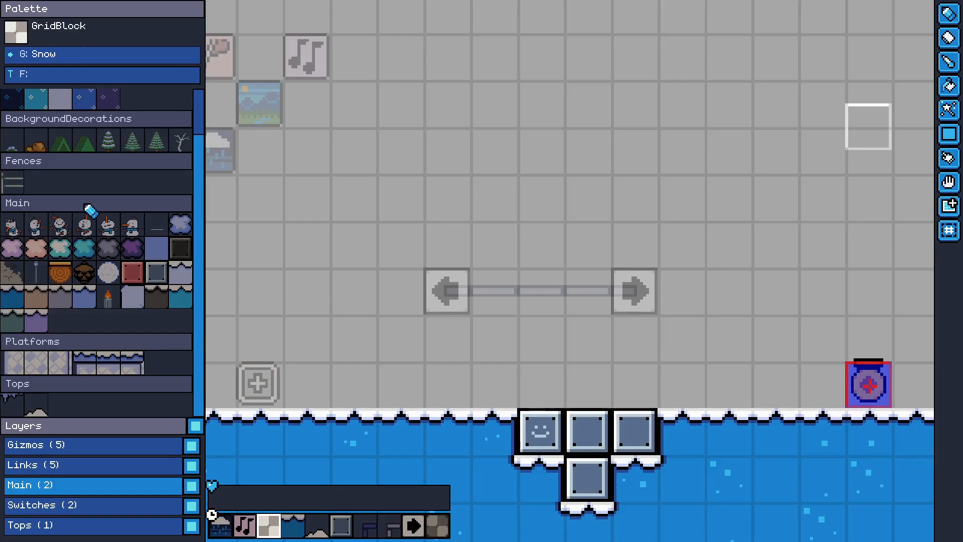
{"action": "scroll", "coordinate": [90, 210], "scroll_direction": "up", "scroll_amount": 1}
{"action": "left_click_drag", "start_coordinate": [491, 236], "coordinate": [602, 245]}
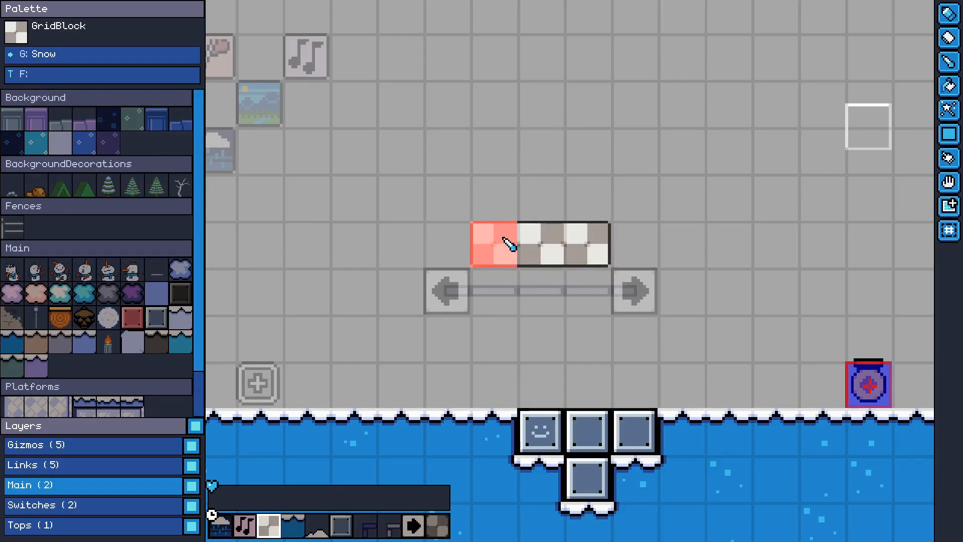
{"action": "left_click", "coordinate": [510, 244], "text": "alt"}
{"action": "left_click_drag", "start_coordinate": [515, 155], "coordinate": [586, 169]}
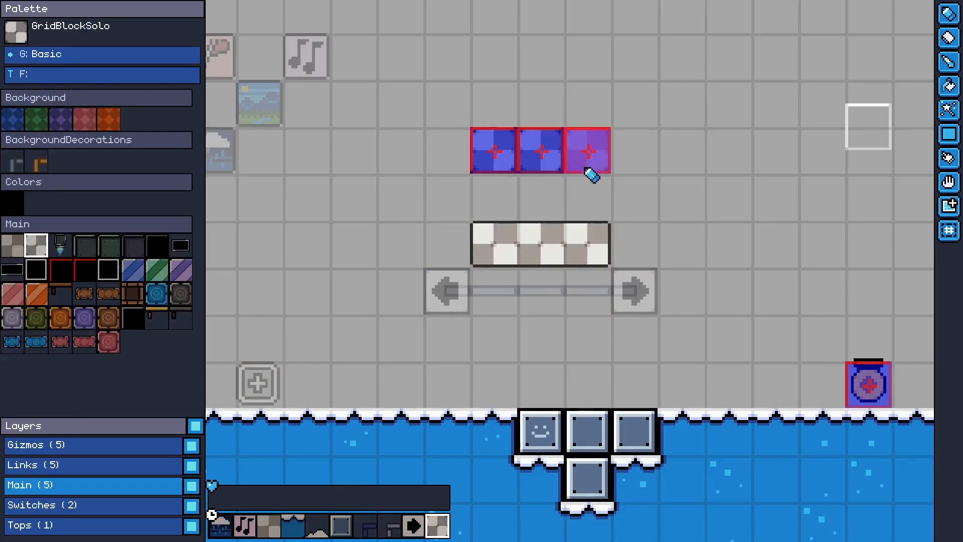
Replace both comparison rows with a single GridBlock on the middle of the link row and save the level
{"action": "middle_click_drag", "start_coordinate": [565, 237], "coordinate": [566, 288]}
{"action": "scroll", "coordinate": [570, 256], "scroll_direction": "up", "scroll_amount": 1}
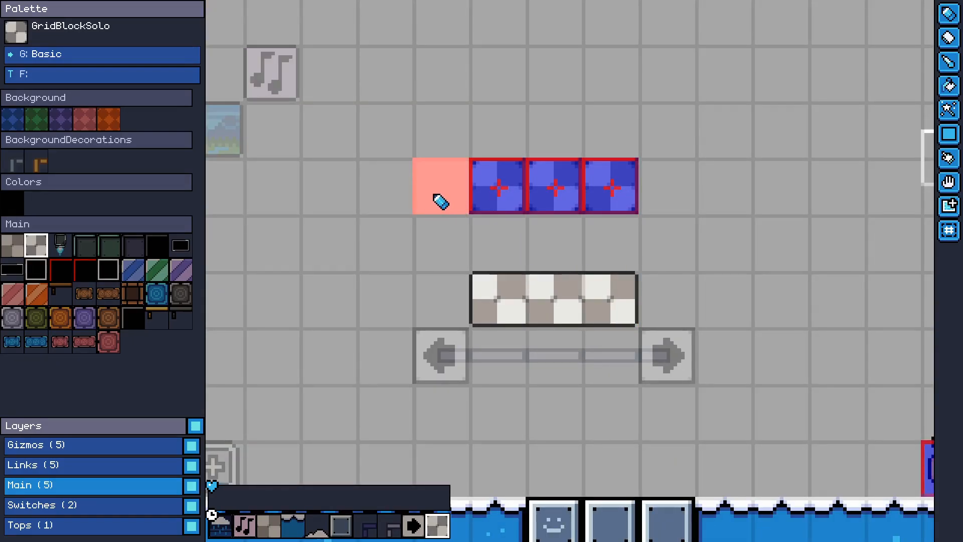
{"action": "right_click_drag", "start_coordinate": [435, 196], "coordinate": [664, 191]}
{"action": "middle_click", "coordinate": [504, 303]}
{"action": "left_click", "coordinate": [545, 338]}
{"action": "right_click", "coordinate": [494, 303]}
{"action": "right_click", "coordinate": [565, 302]}
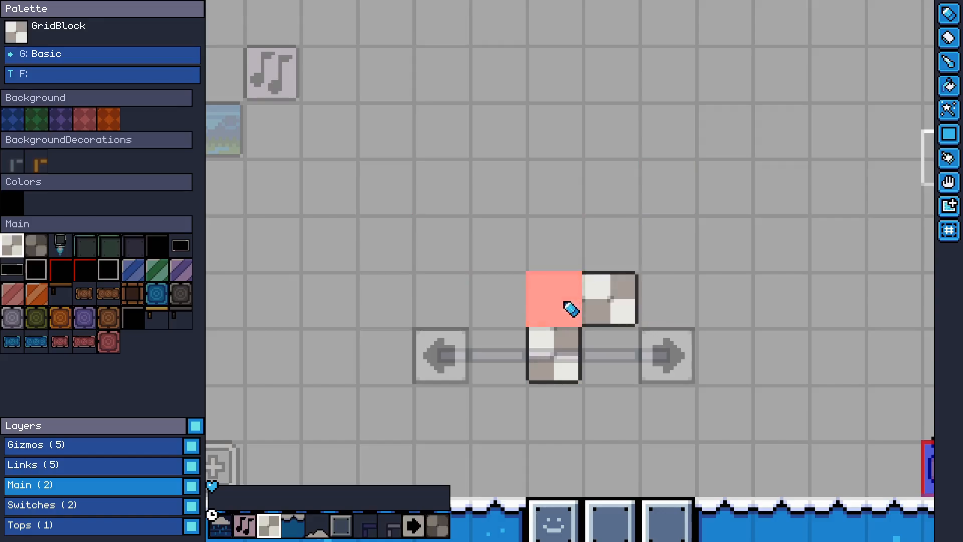
{"action": "right_click", "coordinate": [616, 318]}
{"action": "middle_click_drag", "start_coordinate": [619, 320], "coordinate": [614, 256]}
{"action": "key", "text": "ctrl+s"}
Erase the GridBlock on the links, and paint and erase a five-cell GridBlock row near the room's upper edge
{"action": "scroll", "coordinate": [548, 271], "scroll_direction": "down", "scroll_amount": 1}
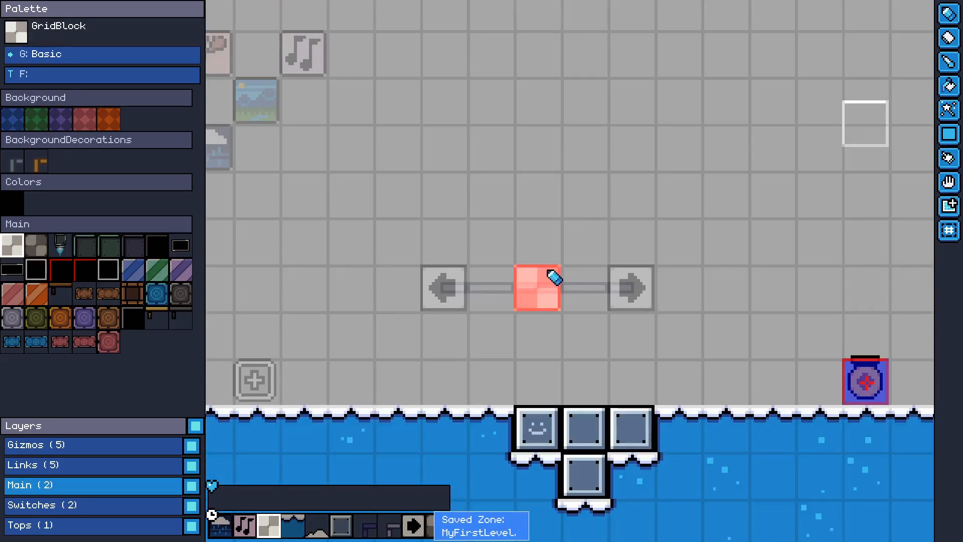
{"action": "scroll", "coordinate": [540, 296], "scroll_direction": "down", "scroll_amount": 1}
{"action": "scroll", "coordinate": [506, 287], "scroll_direction": "up", "scroll_amount": 2}
{"action": "right_click", "coordinate": [547, 301]}
{"action": "middle_click_drag", "start_coordinate": [522, 145], "coordinate": [519, 255]}
{"action": "left_click_drag", "start_coordinate": [496, 219], "coordinate": [665, 213]}
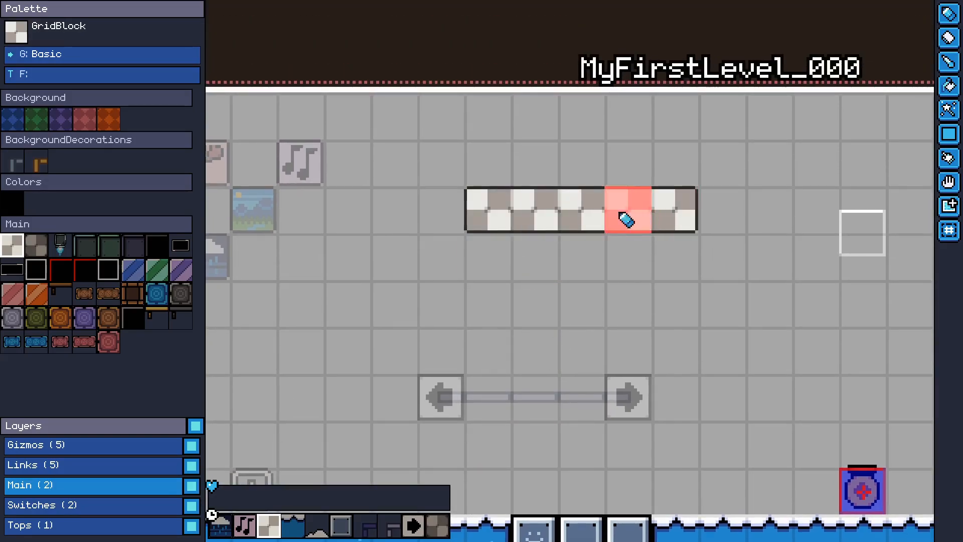
{"action": "right_click_drag", "start_coordinate": [708, 213], "coordinate": [450, 211]}
Put one GridBlock back on the middle of the link row and save the level
{"action": "left_click", "coordinate": [556, 387]}
{"action": "key", "text": "ctrl+s"}
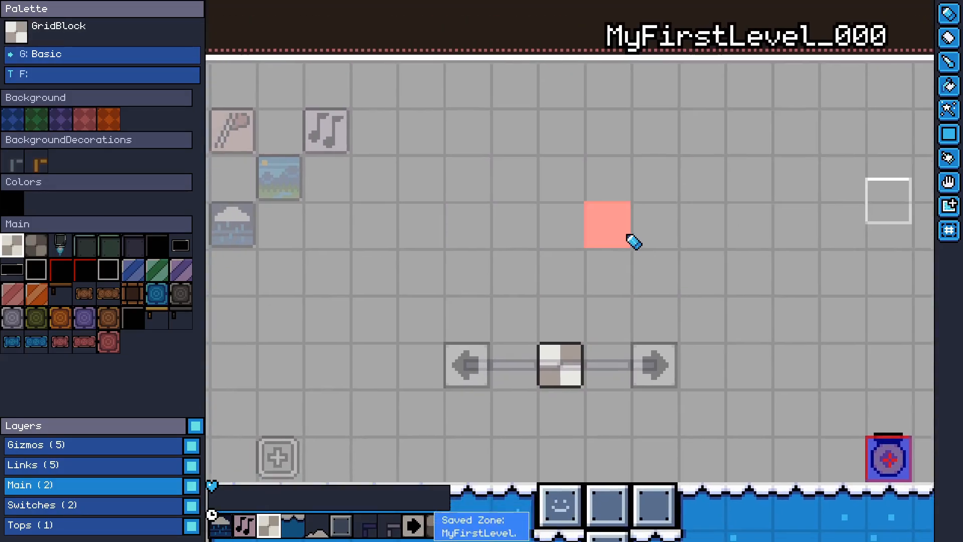
{"action": "scroll", "coordinate": [574, 374], "scroll_direction": "down", "scroll_amount": 3}
Paint a row of GridBlocks across the room's upper half and erase it again
{"action": "scroll", "coordinate": [468, 286], "scroll_direction": "up", "scroll_amount": 1}
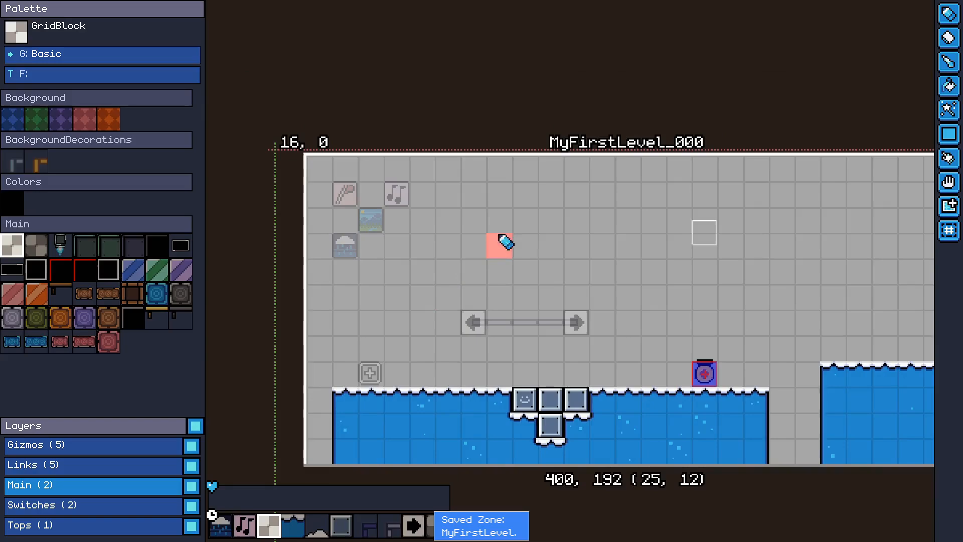
{"action": "left_click_drag", "start_coordinate": [640, 221], "coordinate": [487, 232]}
{"action": "right_click_drag", "start_coordinate": [536, 222], "coordinate": [696, 181]}
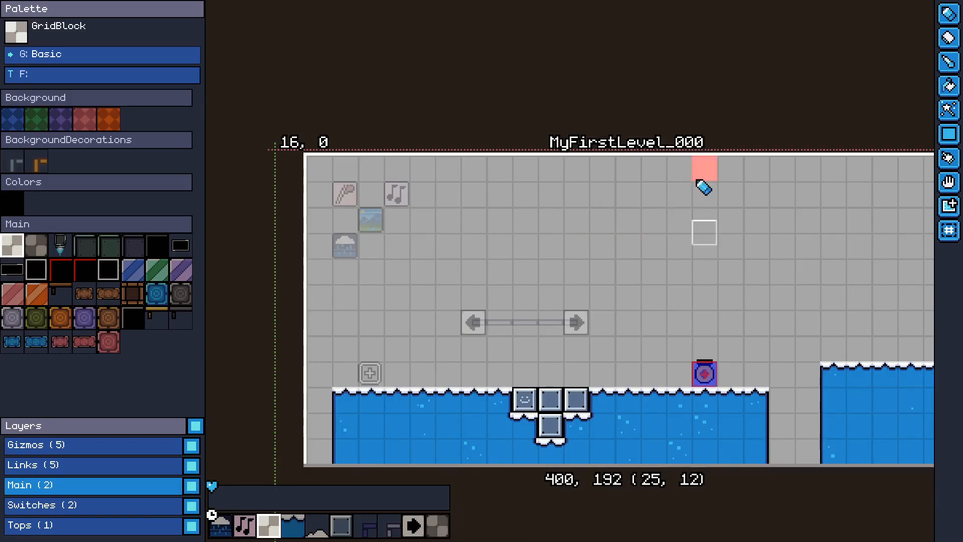
Place a single GridBlock on the middle cell between the two arrow blocks and save the level
{"action": "scroll", "coordinate": [577, 301], "scroll_direction": "up", "scroll_amount": 2}
{"action": "left_click", "coordinate": [569, 388]}
{"action": "middle_click_drag", "start_coordinate": [619, 237], "coordinate": [658, 199]}
{"action": "key", "text": "ctrl+s"}
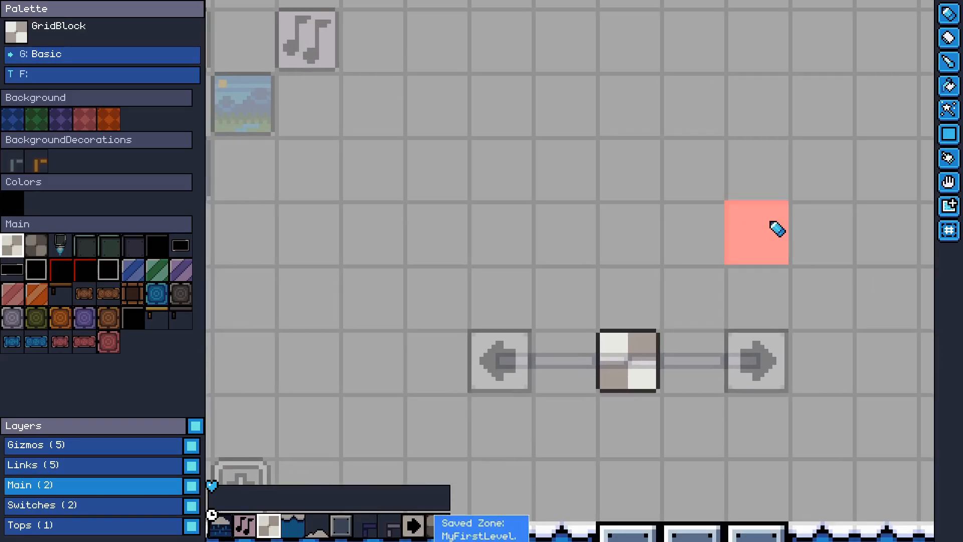
Play-test the linked platform by jumping onto its right-arrow block, and return to the editor
{"action": "key", "text": "p"}
{"action": "key", "text": "space"}
{"action": "key", "text": "Left"}
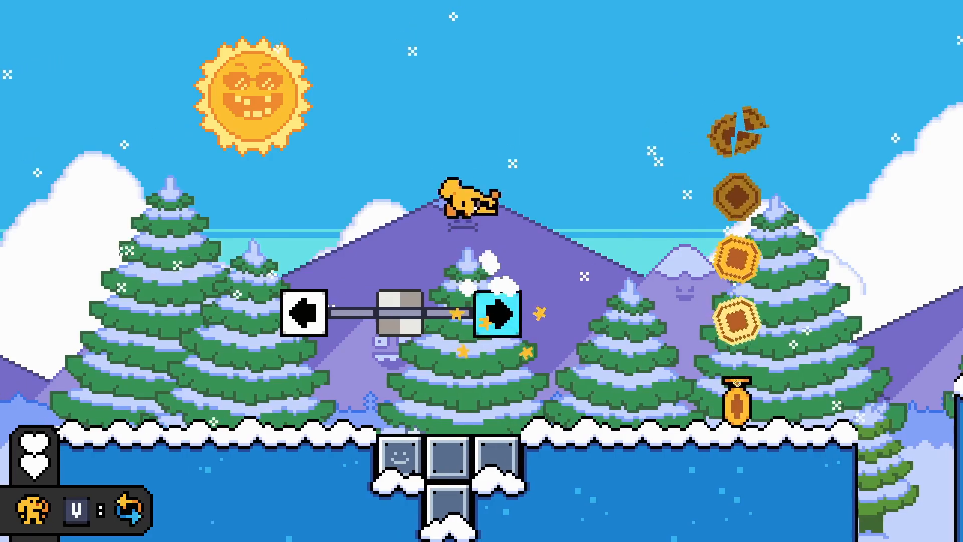
{"action": "key", "text": "p"}
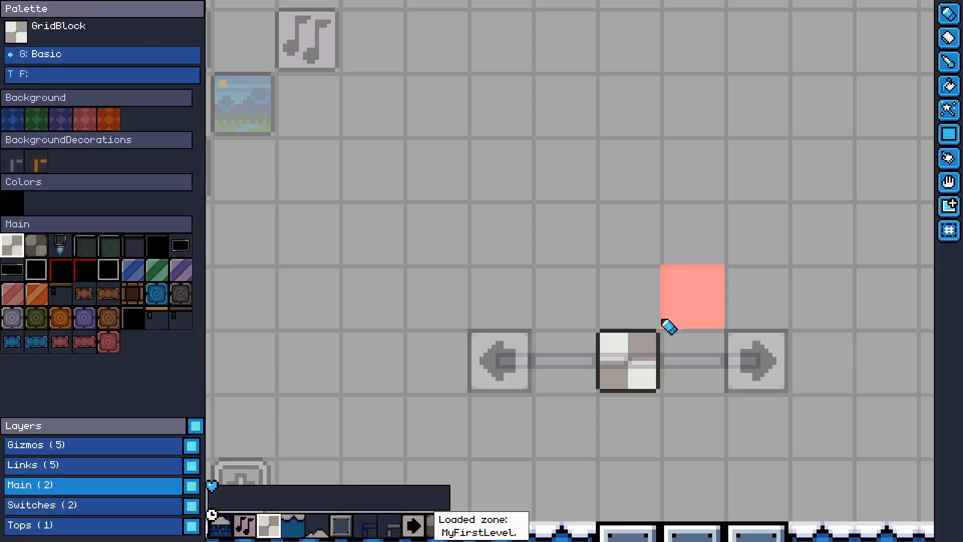
Replace the middle Link under the GridBlock with a LinkMain tile and save the level
{"action": "left_click", "coordinate": [608, 345], "text": "alt"}
{"action": "left_click", "coordinate": [578, 363], "text": "alt"}
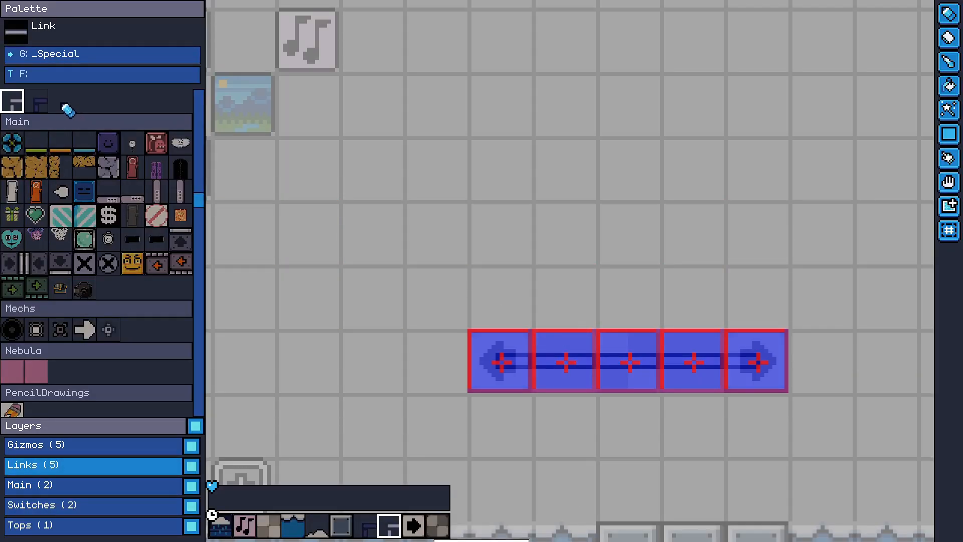
{"action": "left_click", "coordinate": [36, 100]}
{"action": "left_click", "coordinate": [630, 360]}
{"action": "key", "text": "ctrl+s"}
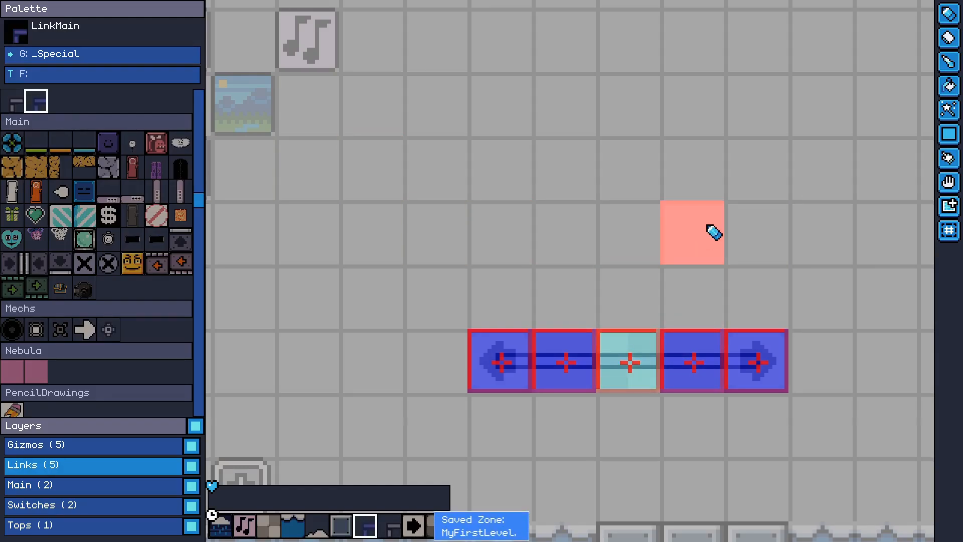
Play-test the LinkMain version by jumping between its arrow blocks and middle block, and return to the editor
{"action": "key", "text": "Tab"}
{"action": "key", "text": "Right"}
{"action": "key", "text": "space"}
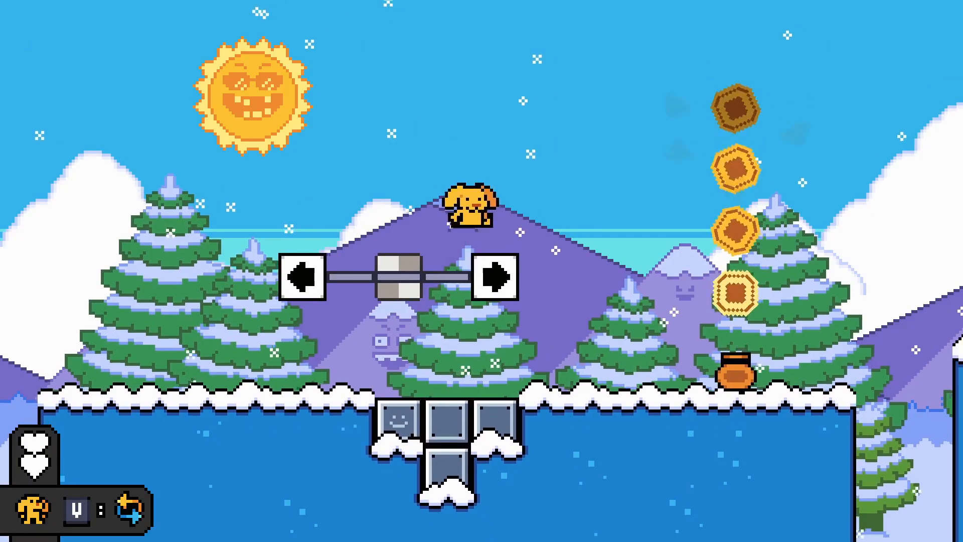
{"action": "key", "text": "Right"}
{"action": "key", "text": "Left"}
{"action": "key", "text": "space"}
{"action": "key", "text": "space"}
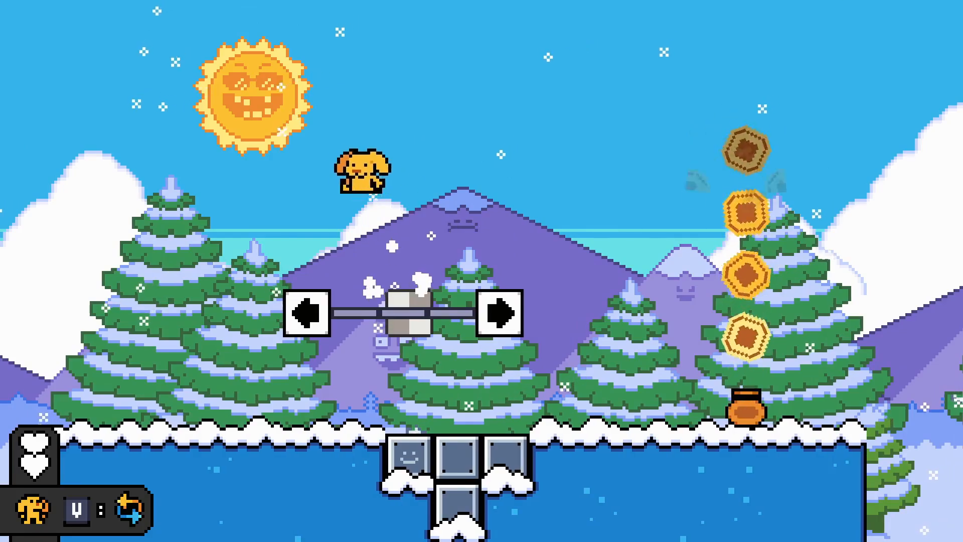
{"action": "key", "text": "space"}
{"action": "key", "text": "Right"}
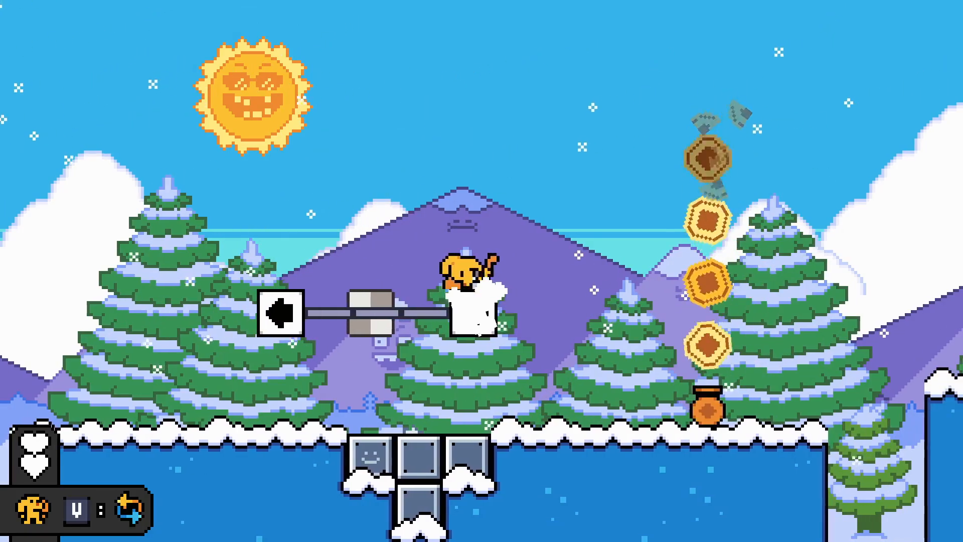
{"action": "key", "text": "Tab"}
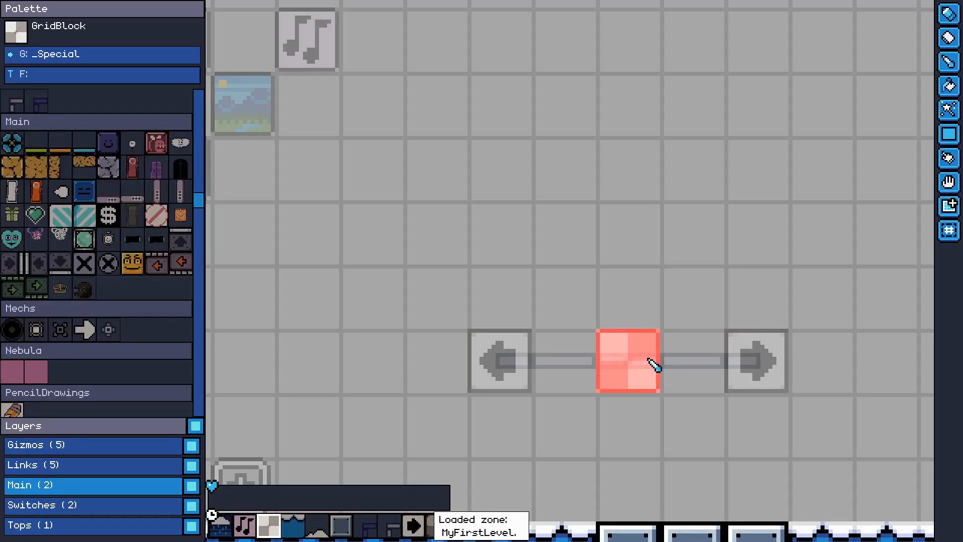
Paint a row of three GridBlockSolo tiles over the links between the two arrow blocks
{"action": "middle_click", "coordinate": [648, 359]}
{"action": "left_click", "coordinate": [39, 250]}
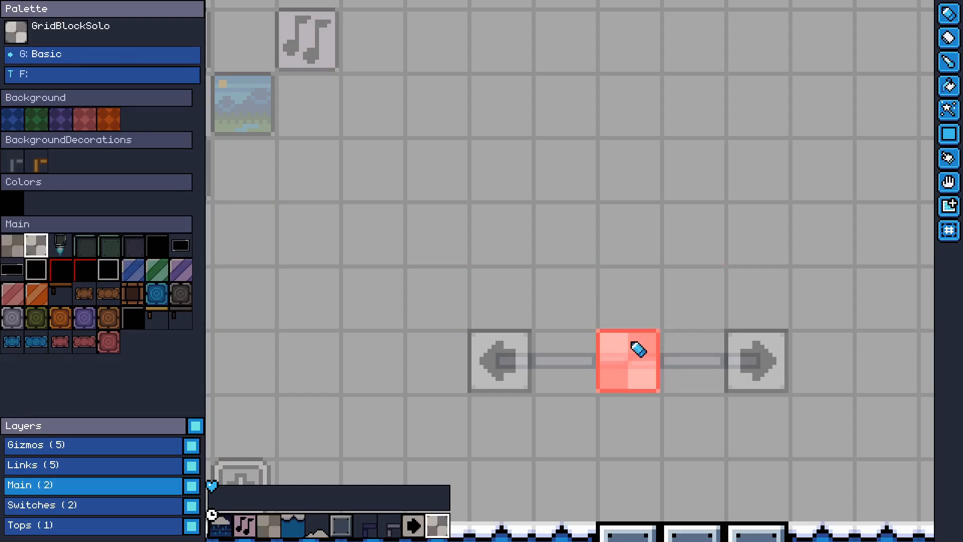
{"action": "left_click_drag", "start_coordinate": [566, 357], "coordinate": [683, 364]}
Play-test the GridBlockSolo platform by riding its left and right arrow blocks, and return to the editor
{"action": "key", "text": "Tab"}
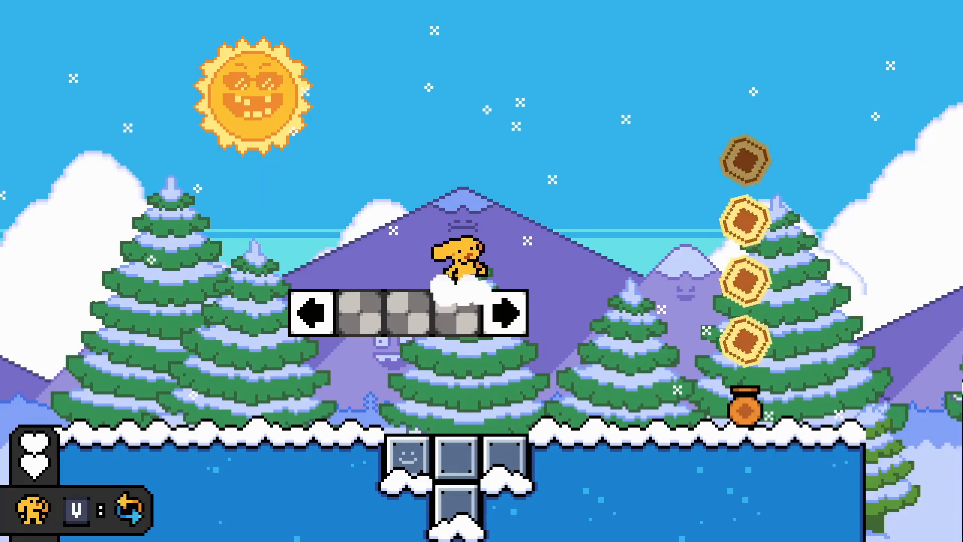
{"action": "key", "text": "Left"}
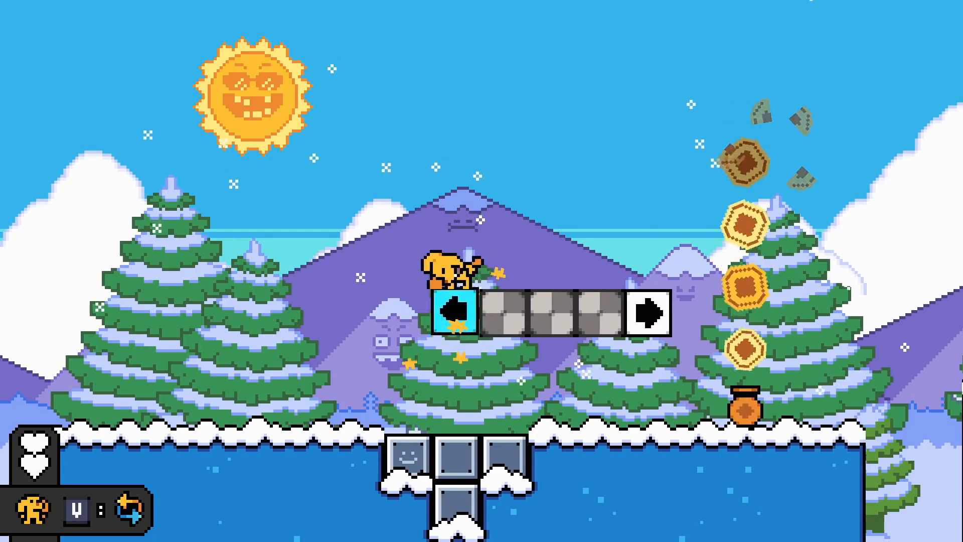
{"action": "key", "text": "Right"}
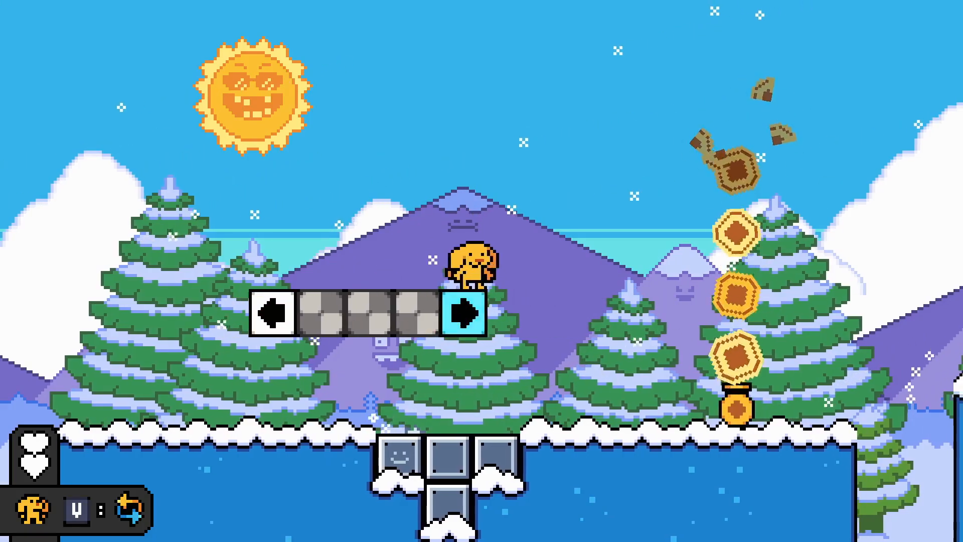
{"action": "key", "text": "Tab"}
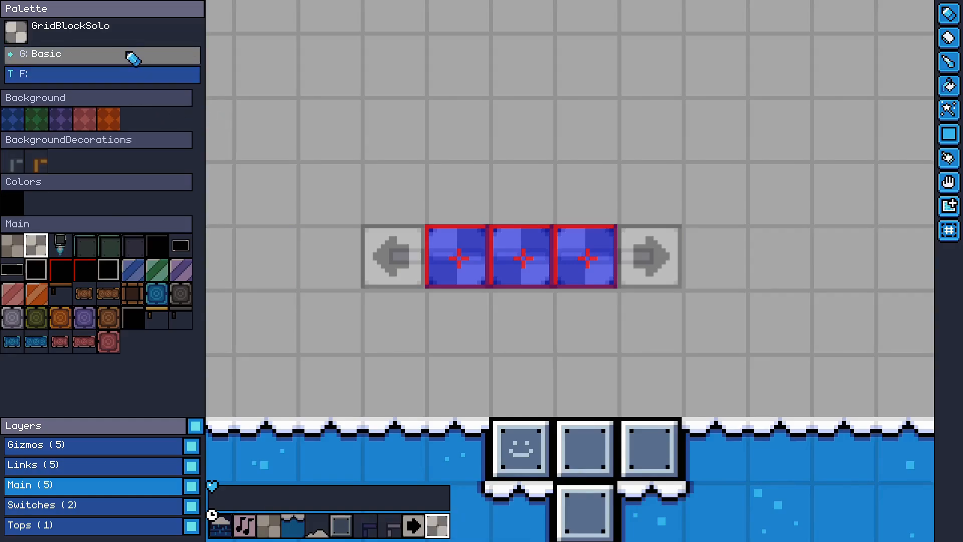
Erase the three GridBlockSolo tiles between the arrow blocks, paint them again and save the level
{"action": "left_click", "coordinate": [467, 255]}
{"action": "left_click", "coordinate": [565, 256]}
{"action": "left_click", "coordinate": [526, 257]}
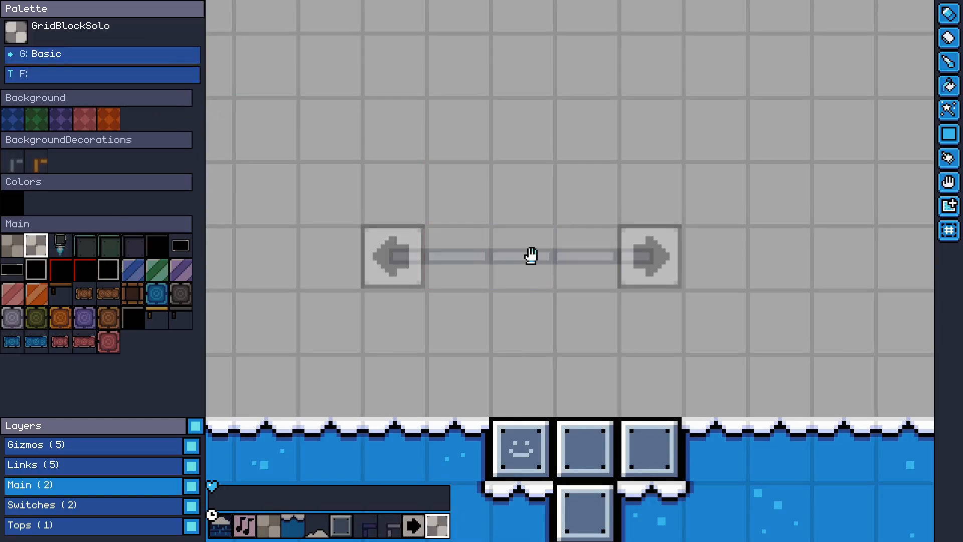
{"action": "middle_click_drag", "start_coordinate": [531, 256], "coordinate": [531, 258]}
{"action": "left_click_drag", "start_coordinate": [582, 258], "coordinate": [453, 262]}
{"action": "key", "text": "ctrl+s"}
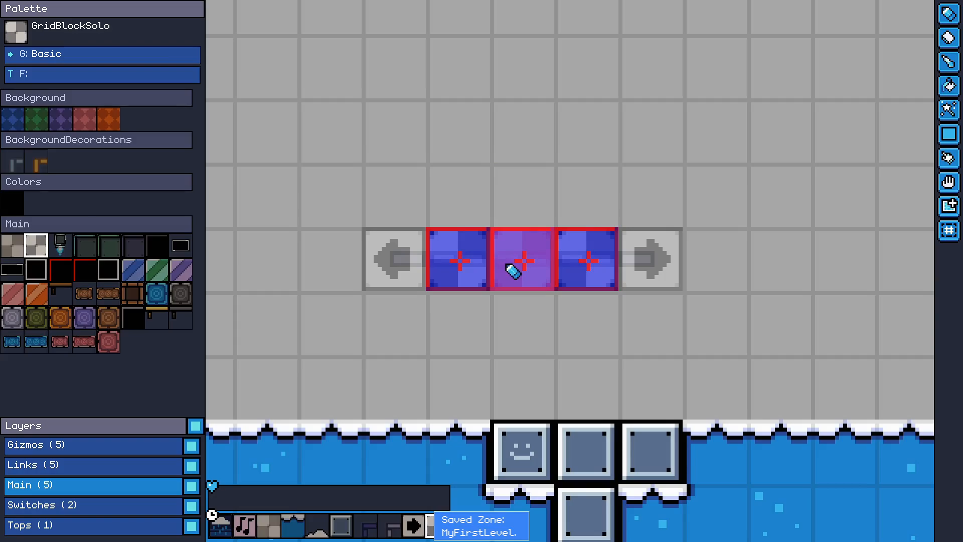
Switch the palette to the _Special group and place a Train mech in the room's upper half
{"action": "middle_click_drag", "start_coordinate": [495, 222], "coordinate": [495, 258]}
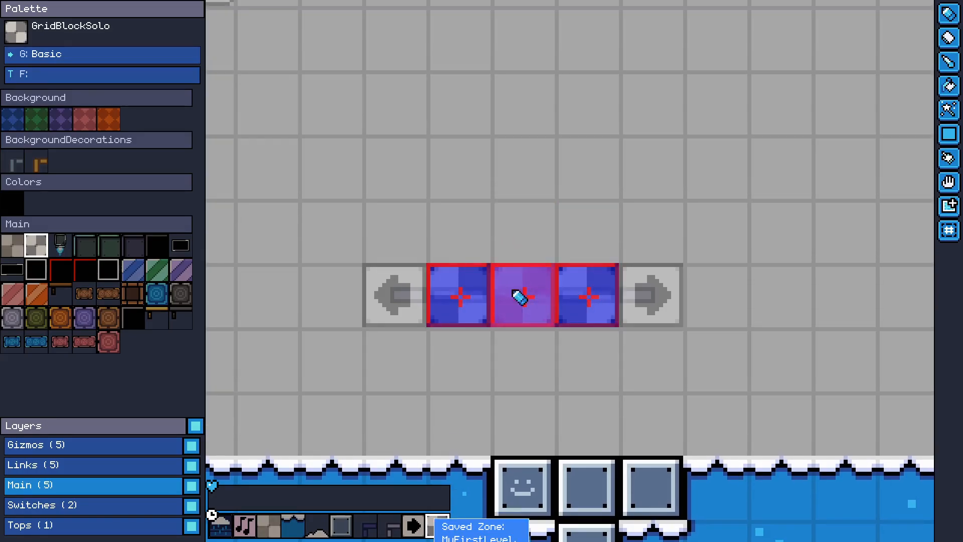
{"action": "scroll", "coordinate": [532, 211], "scroll_direction": "down", "scroll_amount": 1}
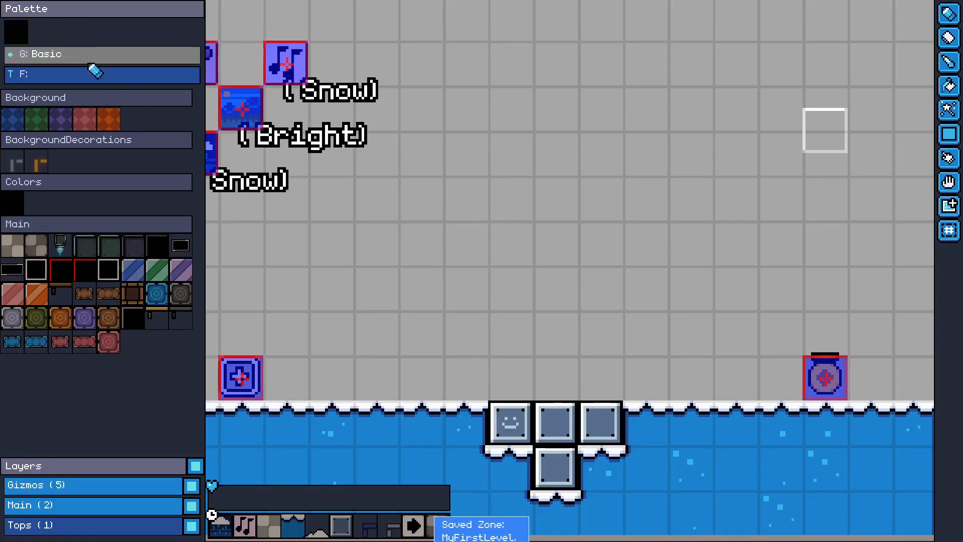
{"action": "left_click", "coordinate": [65, 55]}
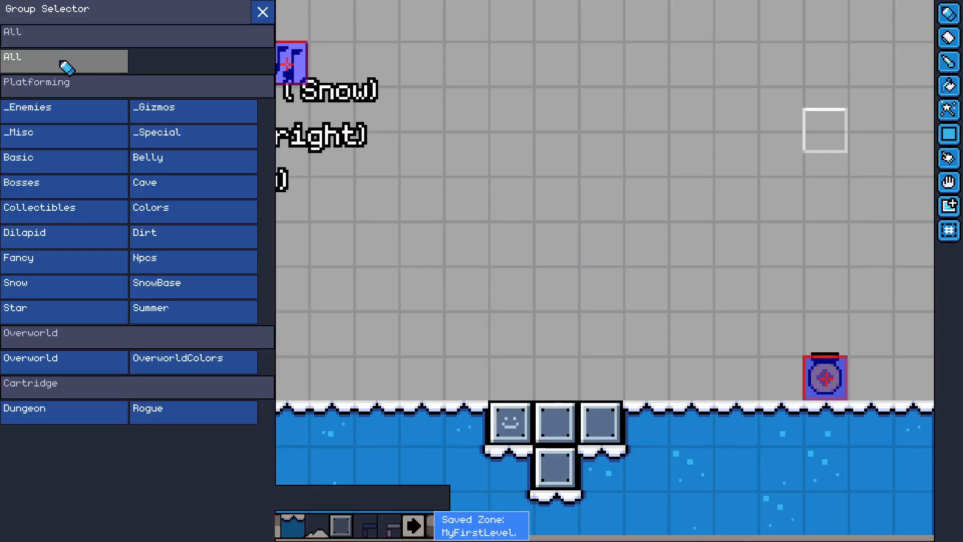
{"action": "left_click", "coordinate": [155, 134]}
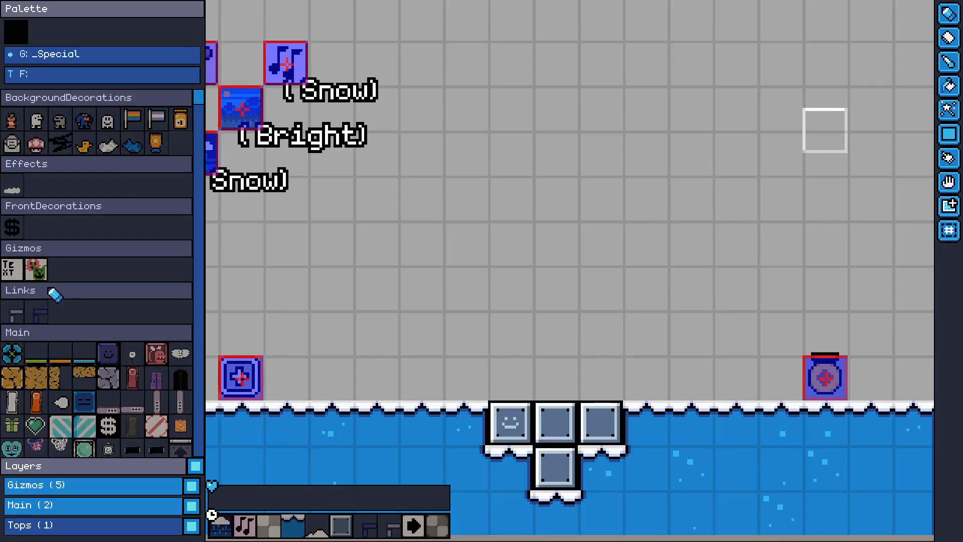
{"action": "scroll", "coordinate": [54, 295], "scroll_direction": "down", "scroll_amount": 10}
{"action": "scroll", "coordinate": [60, 301], "scroll_direction": "up", "scroll_amount": 2}
{"action": "scroll", "coordinate": [67, 310], "scroll_direction": "down", "scroll_amount": 2}
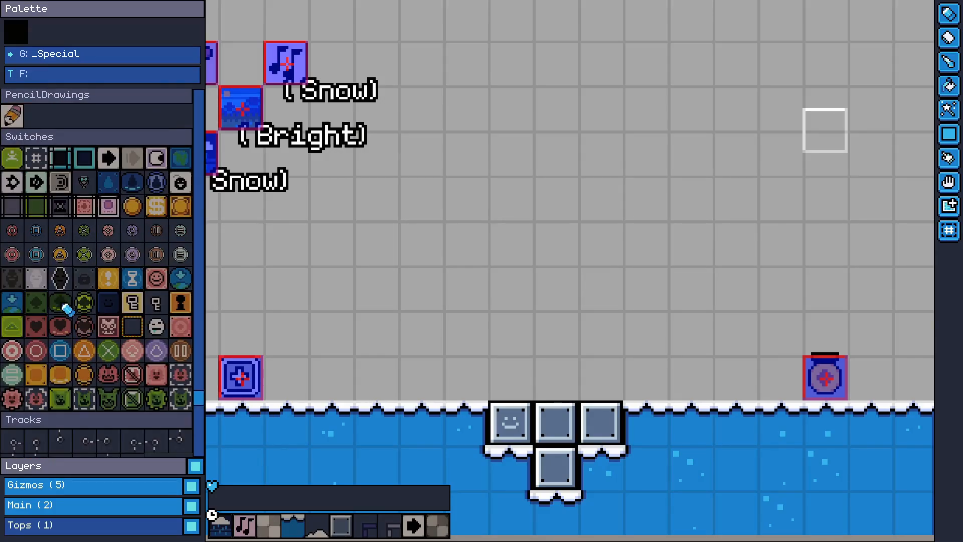
{"action": "scroll", "coordinate": [67, 309], "scroll_direction": "up", "scroll_amount": 3}
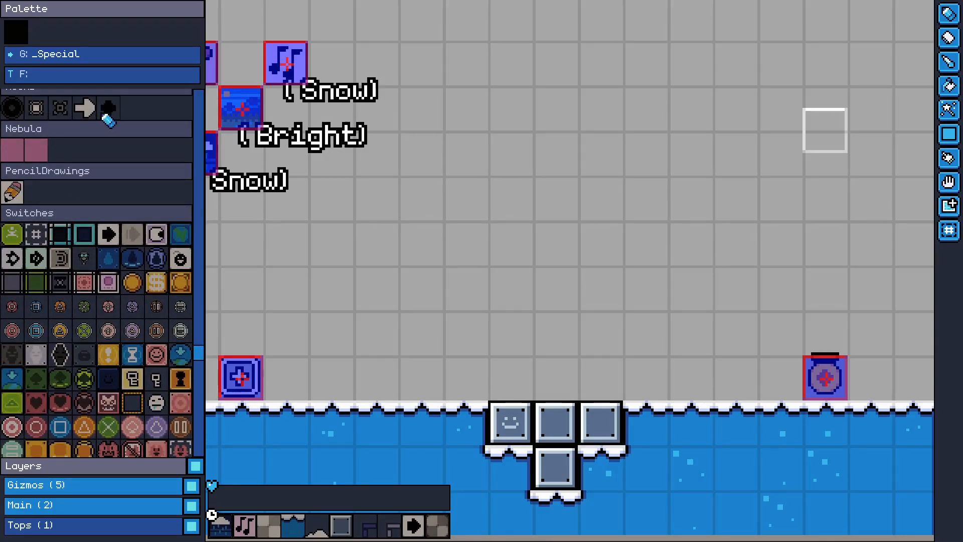
{"action": "left_click", "coordinate": [106, 114]}
{"action": "left_click", "coordinate": [457, 208]}
Paint a closed 5 by 5 cell square loop of TrackLines running through the Train and save the level
{"action": "scroll", "coordinate": [78, 339], "scroll_direction": "down", "scroll_amount": 6}
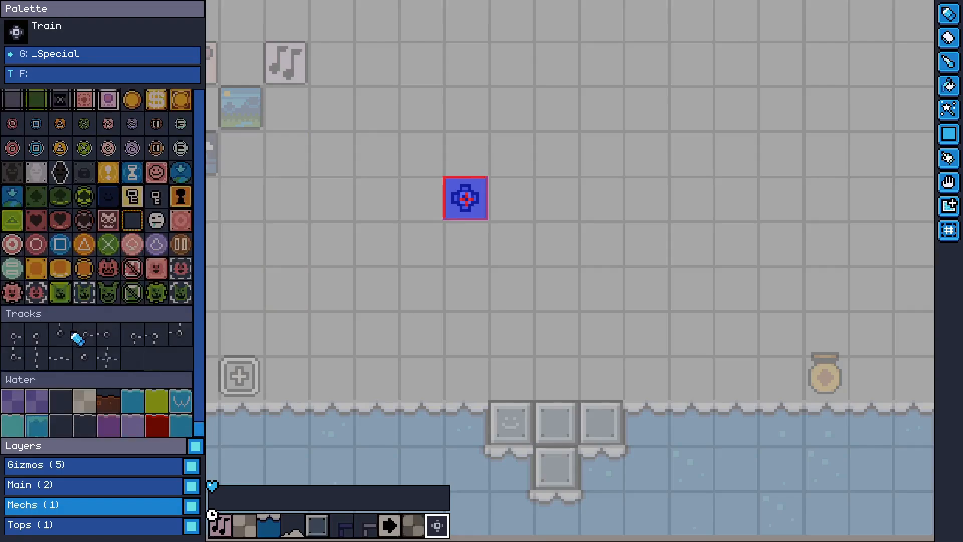
{"action": "left_click", "coordinate": [14, 336]}
{"action": "left_click", "coordinate": [469, 201]}
{"action": "left_click", "coordinate": [469, 246]}
{"action": "left_click", "coordinate": [469, 291]}
{"action": "left_click", "coordinate": [469, 157]}
{"action": "left_click", "coordinate": [470, 111]}
{"action": "left_click", "coordinate": [514, 111]}
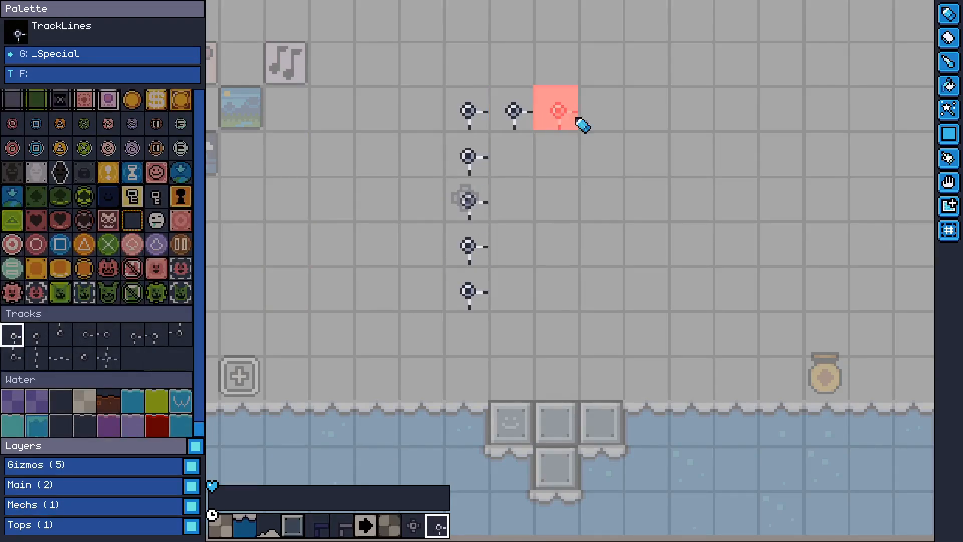
{"action": "left_click_drag", "start_coordinate": [578, 120], "coordinate": [655, 196]}
{"action": "left_click_drag", "start_coordinate": [658, 291], "coordinate": [508, 280]}
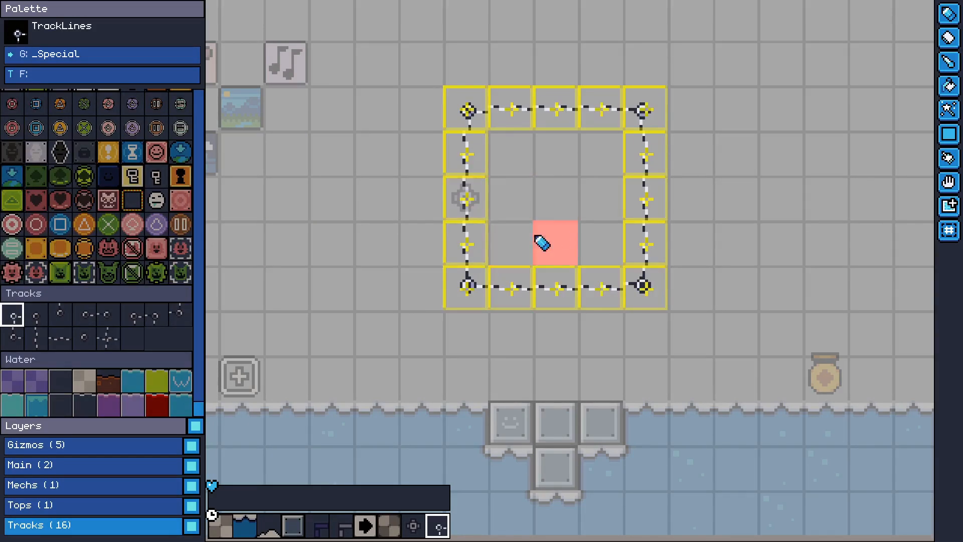
{"action": "key", "text": "ctrl+s"}
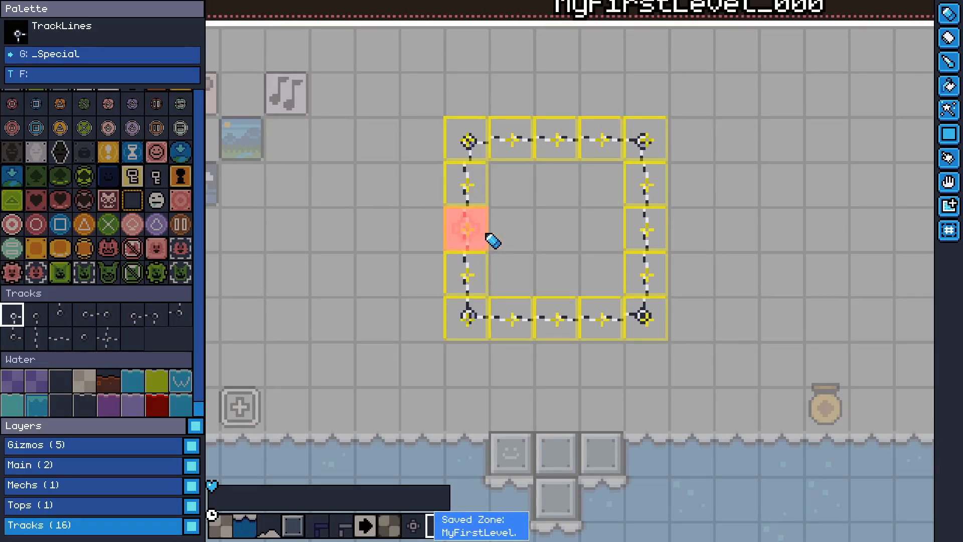
Try painting extra TrackLines across the inside of the square loop and undo them, leaving TrackLinesIndividual as the selected tile
{"action": "scroll", "coordinate": [53, 266], "scroll_direction": "up", "scroll_amount": 10}
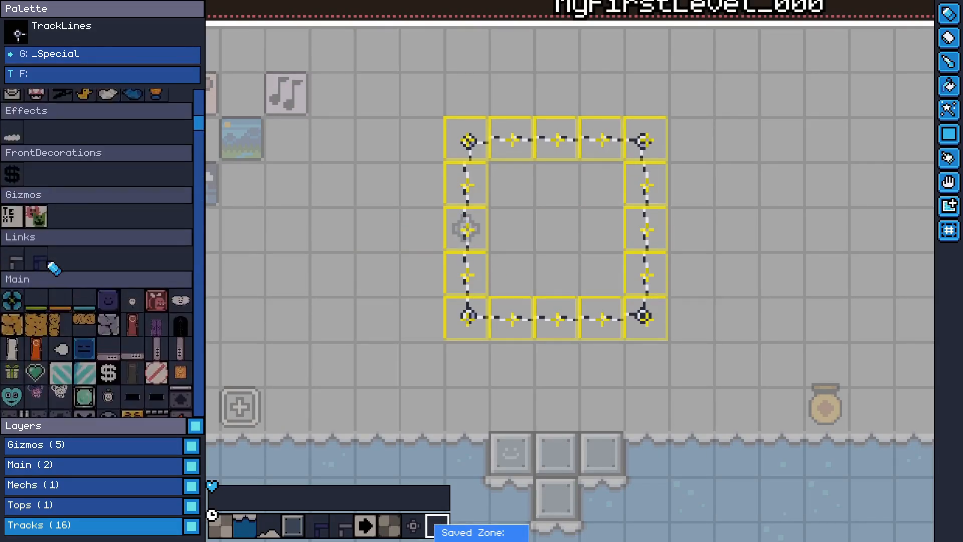
{"action": "scroll", "coordinate": [53, 266], "scroll_direction": "down", "scroll_amount": 7}
{"action": "scroll", "coordinate": [53, 266], "scroll_direction": "down", "scroll_amount": 6}
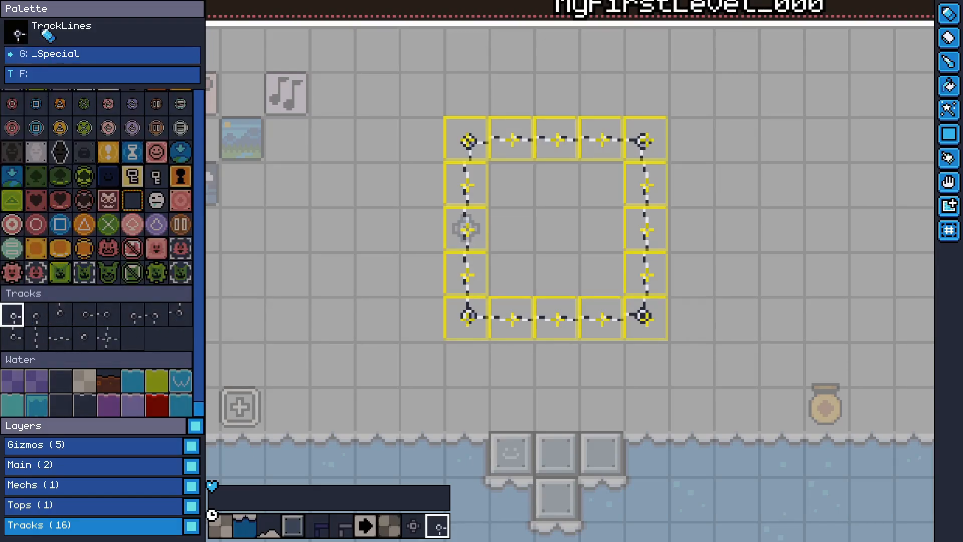
{"action": "left_click", "coordinate": [46, 320]}
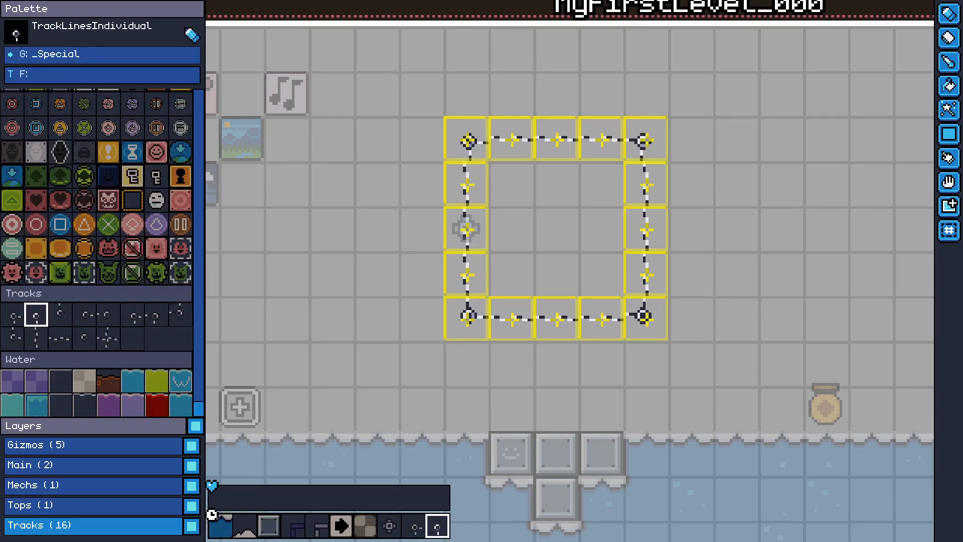
{"action": "middle_click_drag", "start_coordinate": [542, 172], "coordinate": [517, 197]}
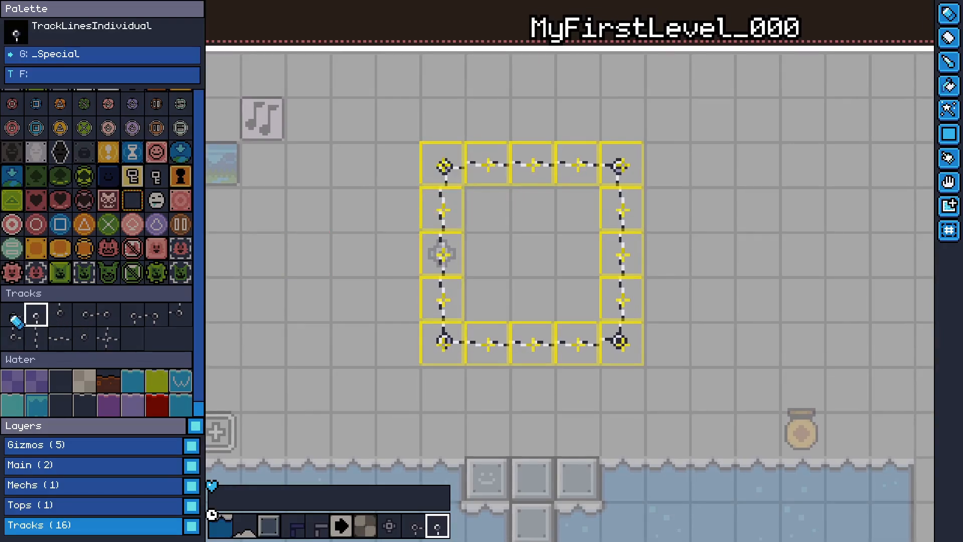
{"action": "mouse_move", "coordinate": [480, 317]}
{"action": "left_mouse_down"}
{"action": "mouse_move", "coordinate": [620, 304]}
{"action": "mouse_move", "coordinate": [424, 279]}
{"action": "mouse_move", "coordinate": [577, 261]}
{"action": "left_mouse_up"}
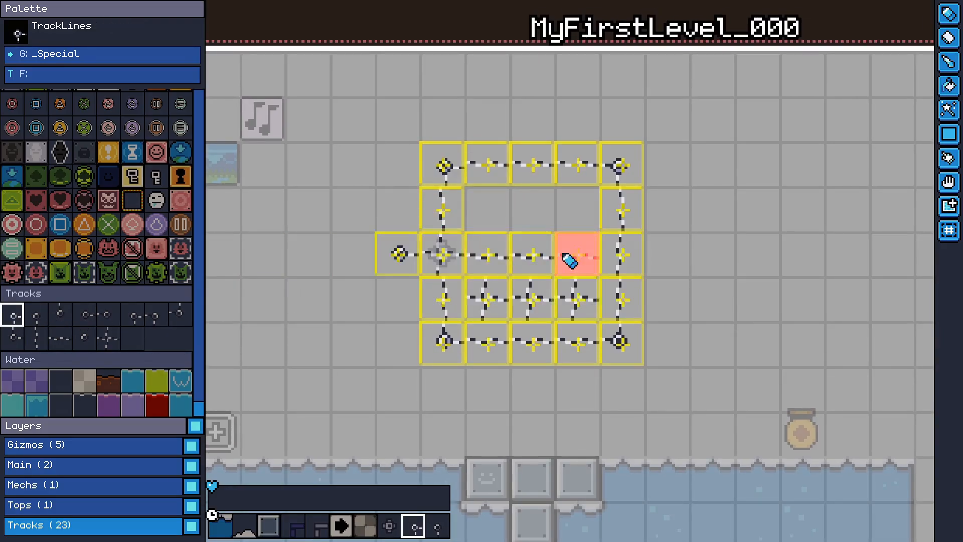
{"action": "key", "text": "ctrl+z"}
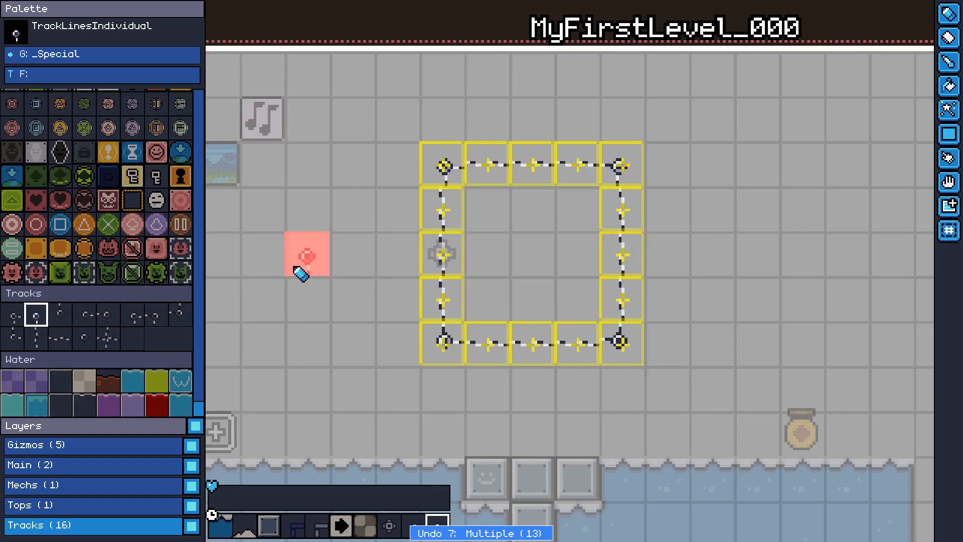
{"action": "left_click", "coordinate": [328, 263]}
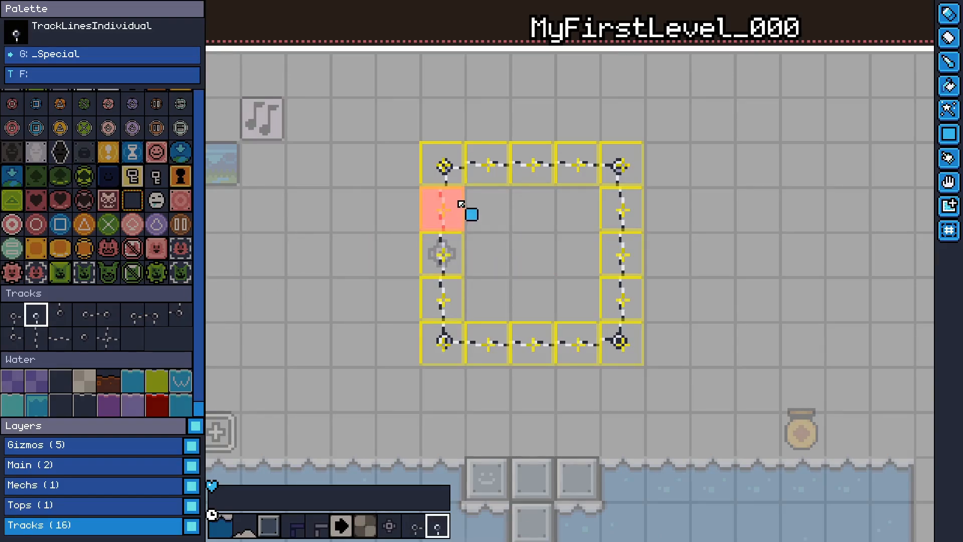
Erase the loop's upper four rows and paint TrackLines into a filled grid 5 cells wide and 3 high, with the Train at its upper-left corner
{"action": "left_click_drag", "start_coordinate": [427, 160], "coordinate": [673, 297]}
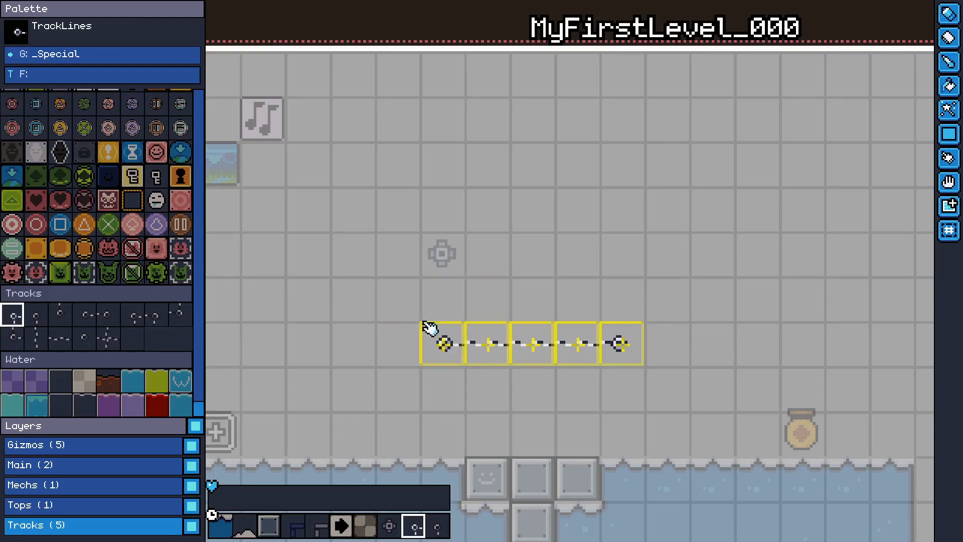
{"action": "mouse_move", "coordinate": [456, 343]}
{"action": "left_mouse_down"}
{"action": "mouse_move", "coordinate": [626, 316]}
{"action": "mouse_move", "coordinate": [490, 261]}
{"action": "mouse_move", "coordinate": [527, 307]}
{"action": "left_mouse_up"}
{"action": "scroll", "coordinate": [527, 308], "scroll_direction": "up", "scroll_amount": 2}
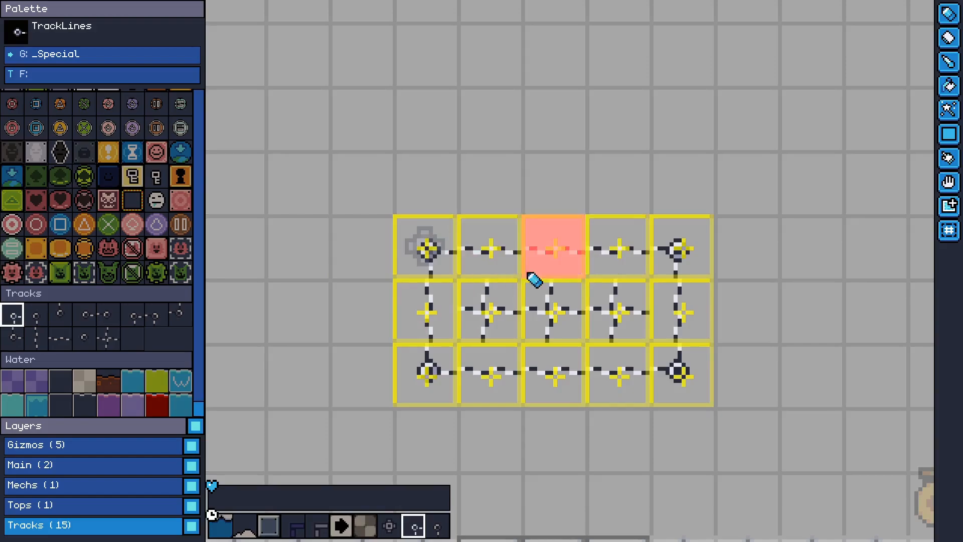
Replace the filled track grid with three separate horizontal tracks, each five cells long, built from individual straight and end pieces
{"action": "scroll", "coordinate": [533, 279], "scroll_direction": "down", "scroll_amount": 2}
{"action": "mouse_move", "coordinate": [464, 272]}
{"action": "right_mouse_down"}
{"action": "mouse_move", "coordinate": [402, 316]}
{"action": "mouse_move", "coordinate": [601, 355]}
{"action": "right_mouse_up"}
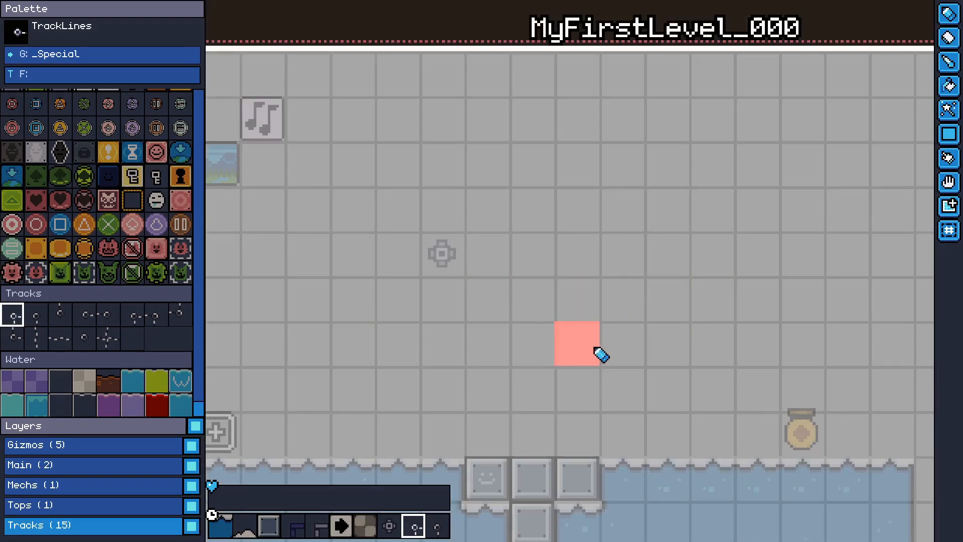
{"action": "left_click", "coordinate": [61, 395]}
{"action": "left_click_drag", "start_coordinate": [447, 357], "coordinate": [623, 351]}
{"action": "left_click_drag", "start_coordinate": [506, 309], "coordinate": [624, 306]}
{"action": "mouse_move", "coordinate": [489, 266]}
{"action": "left_mouse_down"}
{"action": "mouse_move", "coordinate": [639, 280]}
{"action": "mouse_move", "coordinate": [441, 273]}
{"action": "mouse_move", "coordinate": [450, 335]}
{"action": "left_mouse_up"}
{"action": "left_click", "coordinate": [84, 315]}
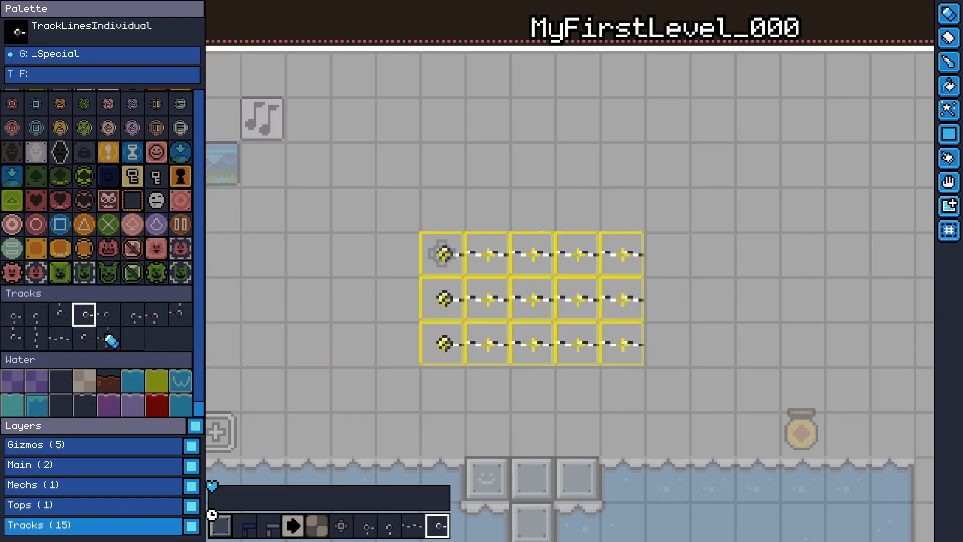
{"action": "left_click", "coordinate": [107, 316]}
{"action": "mouse_move", "coordinate": [627, 259]}
{"action": "left_mouse_down"}
{"action": "mouse_move", "coordinate": [637, 285]}
{"action": "mouse_move", "coordinate": [622, 340]}
{"action": "left_mouse_up"}
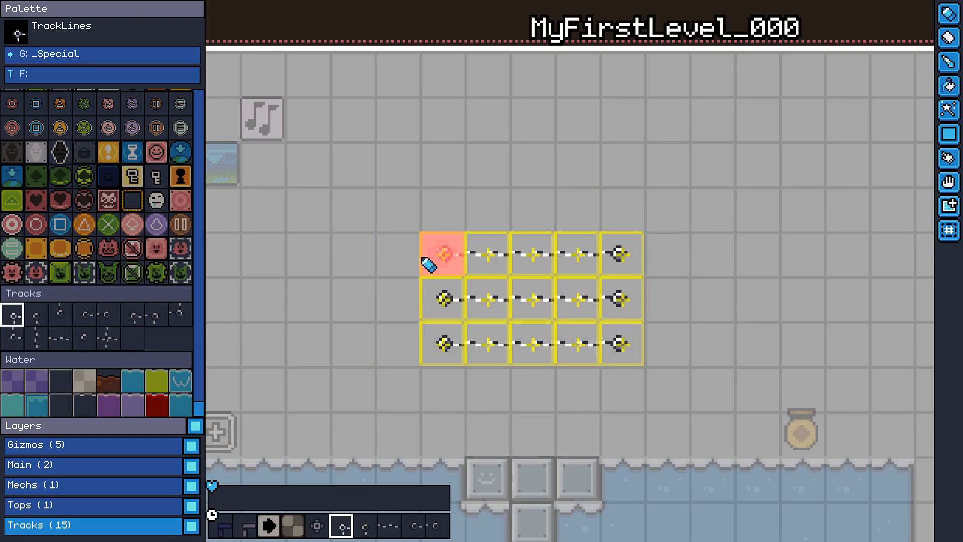
Erase the three horizontal tracks, paint a closed 4 by 4 cell loop of TrackLines with the Train at its upper-left corner, and save
{"action": "right_click_drag", "start_coordinate": [445, 215], "coordinate": [696, 339]}
{"action": "left_click_drag", "start_coordinate": [454, 264], "coordinate": [570, 376]}
{"action": "right_click_drag", "start_coordinate": [515, 317], "coordinate": [529, 340]}
{"action": "key", "text": "ctrl+s"}
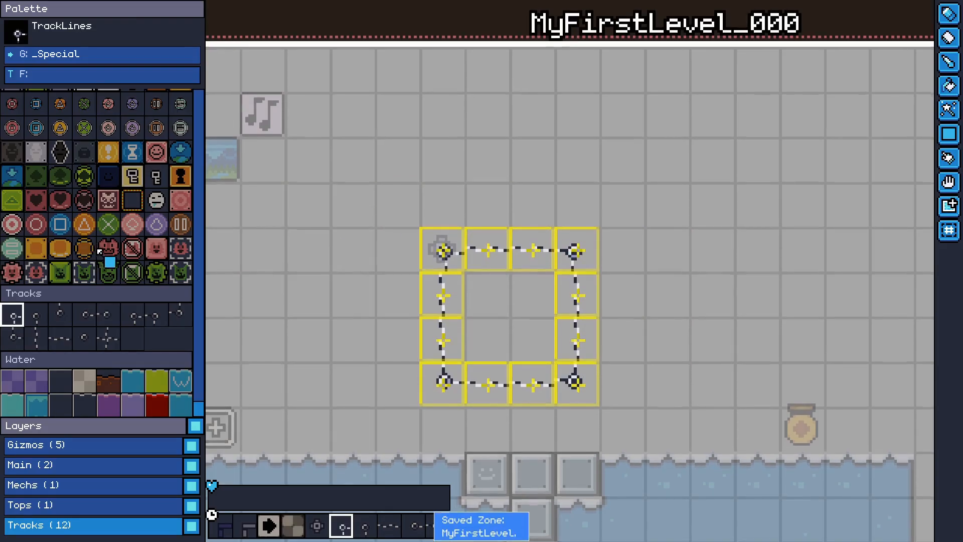
Place a LinkMain on the Train's cell and a Link on the cell at each side of it
{"action": "scroll", "coordinate": [99, 247], "scroll_direction": "up", "scroll_amount": 10}
{"action": "scroll", "coordinate": [91, 280], "scroll_direction": "up", "scroll_amount": 5}
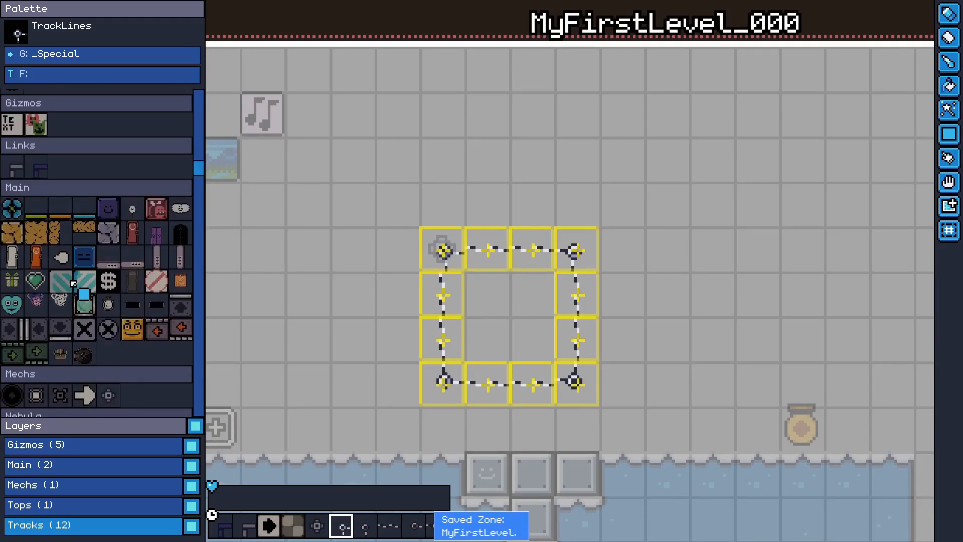
{"action": "left_click", "coordinate": [49, 229]}
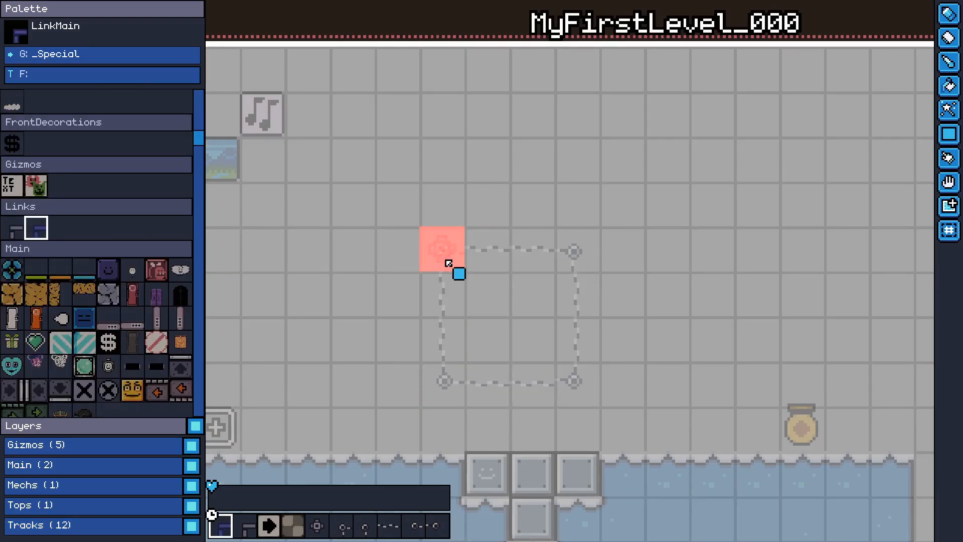
{"action": "left_click", "coordinate": [453, 266]}
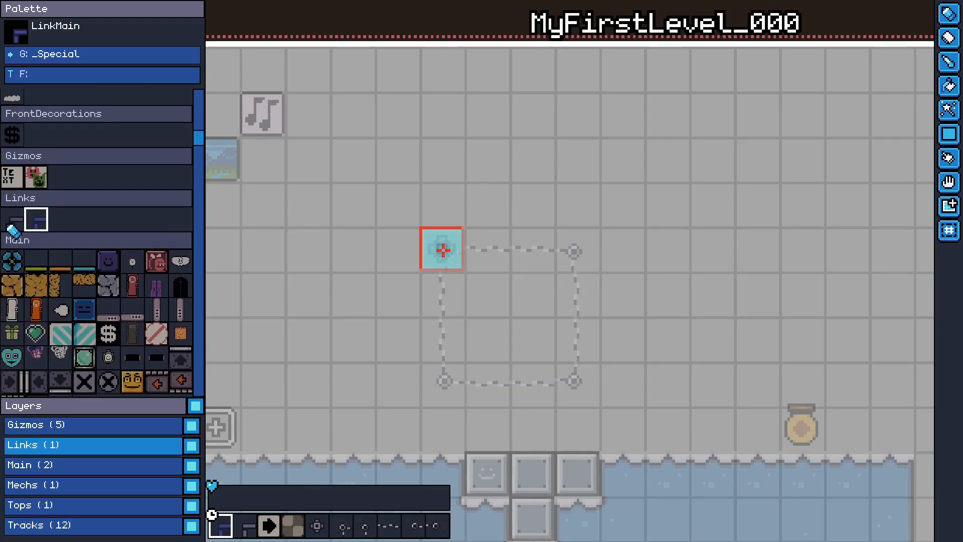
{"action": "left_click", "coordinate": [485, 261]}
Switch the palette to the Basic group and place GridBlockSolo blocks on the three linked cells
{"action": "scroll", "coordinate": [93, 293], "scroll_direction": "down", "scroll_amount": 5}
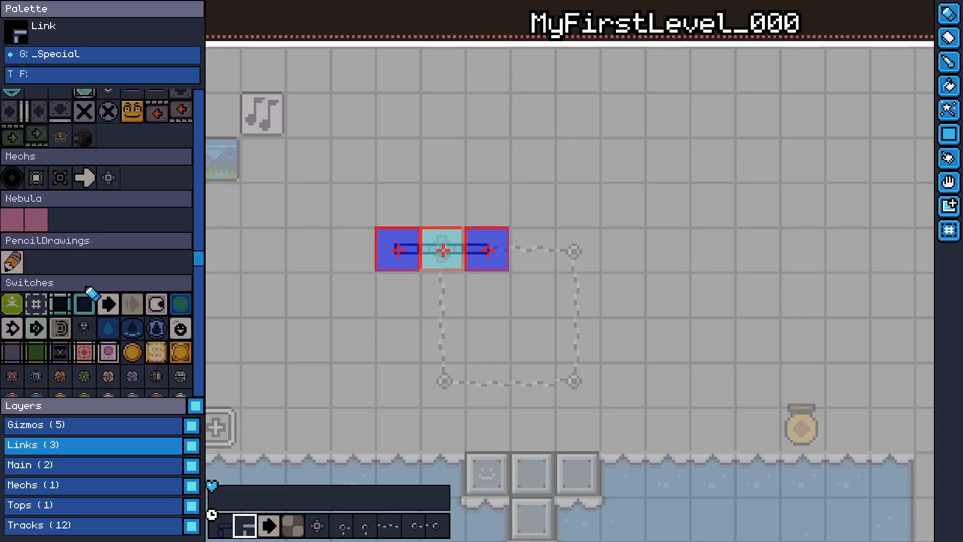
{"action": "scroll", "coordinate": [89, 276], "scroll_direction": "up", "scroll_amount": 5}
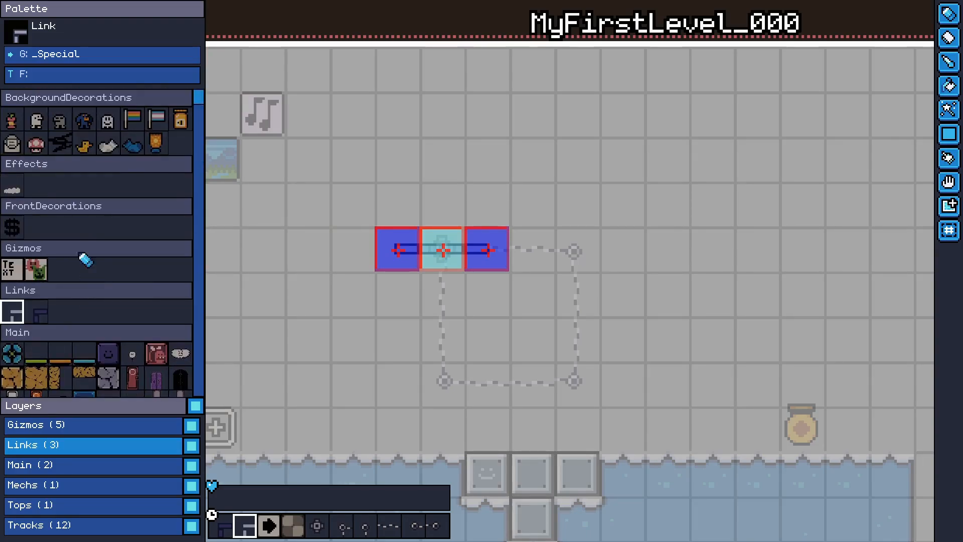
{"action": "left_click", "coordinate": [74, 59]}
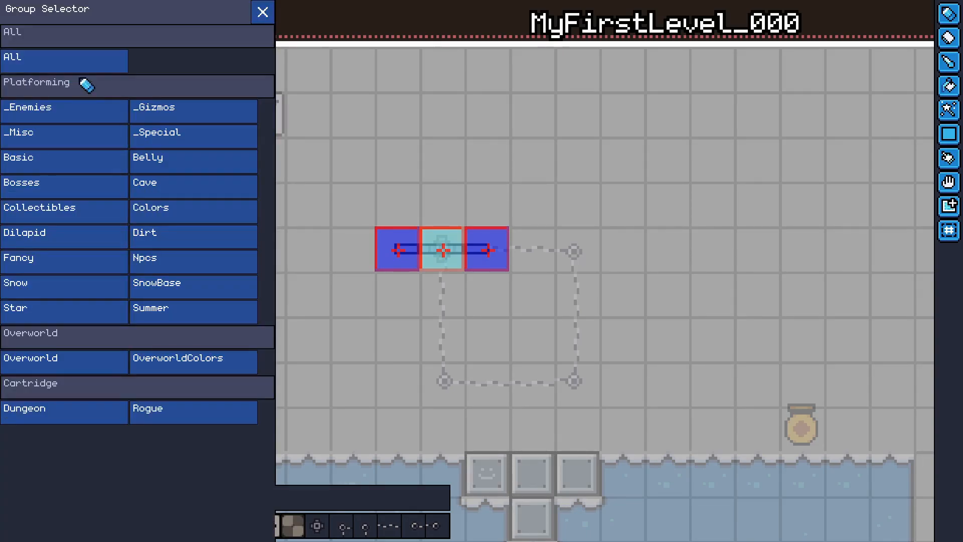
{"action": "left_click", "coordinate": [167, 143]}
{"action": "scroll", "coordinate": [85, 281], "scroll_direction": "down", "scroll_amount": 6}
{"action": "scroll", "coordinate": [77, 321], "scroll_direction": "up", "scroll_amount": 1}
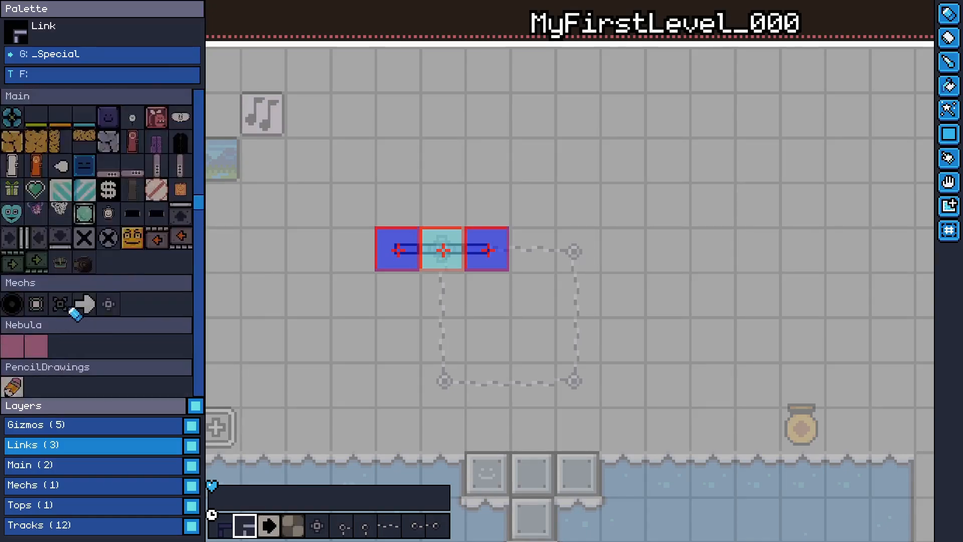
{"action": "scroll", "coordinate": [75, 314], "scroll_direction": "up", "scroll_amount": 1}
{"action": "left_click", "coordinate": [75, 55]}
{"action": "left_click", "coordinate": [60, 168]}
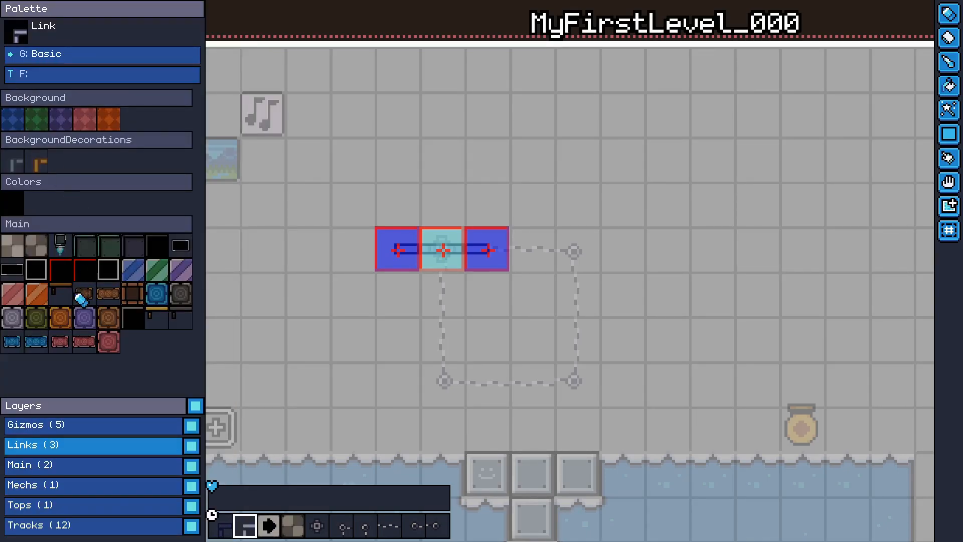
{"action": "left_click", "coordinate": [36, 245]}
{"action": "left_click", "coordinate": [397, 249]}
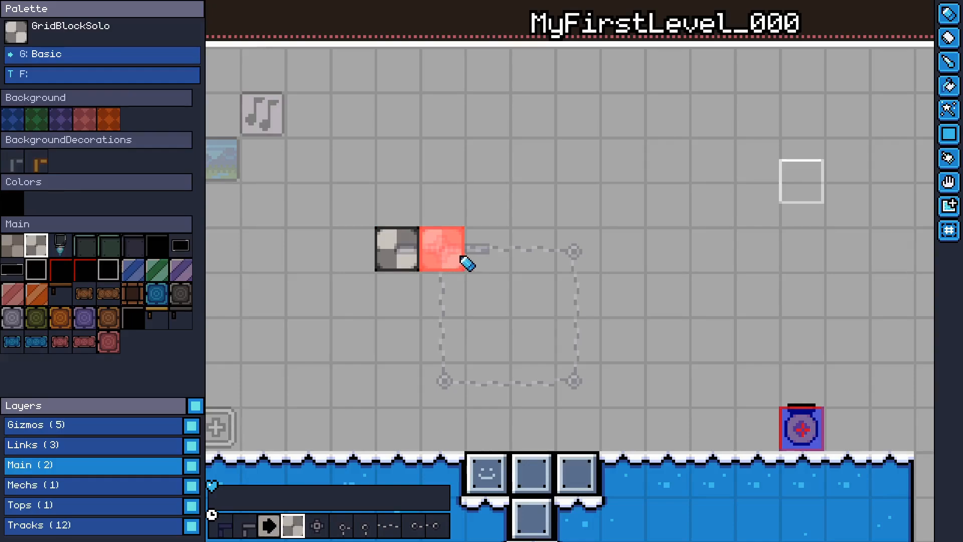
{"action": "left_click", "coordinate": [466, 262]}
{"action": "left_click", "coordinate": [483, 249]}
Play-test the three-block platform moving along the square track and return to the editor
{"action": "key", "text": "Tab"}
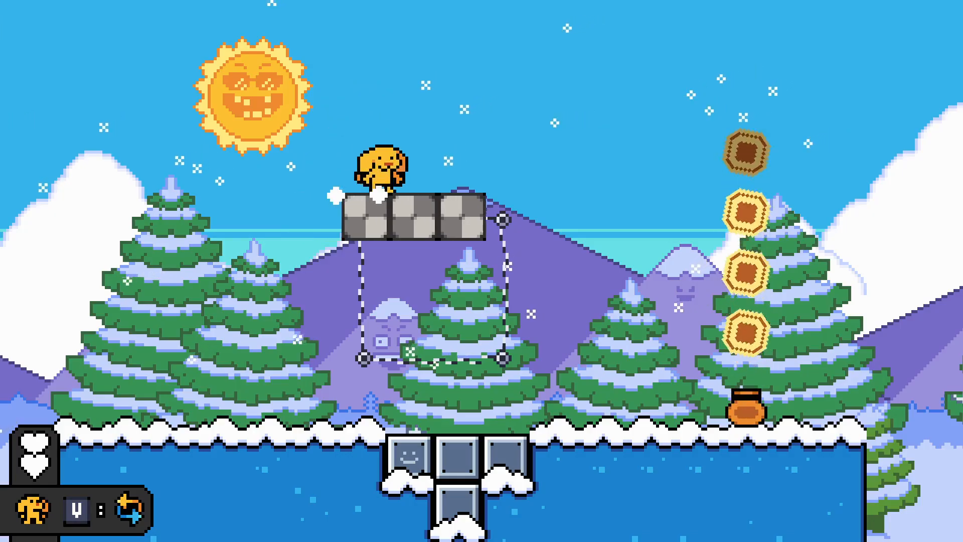
{"action": "key", "text": "Right"}
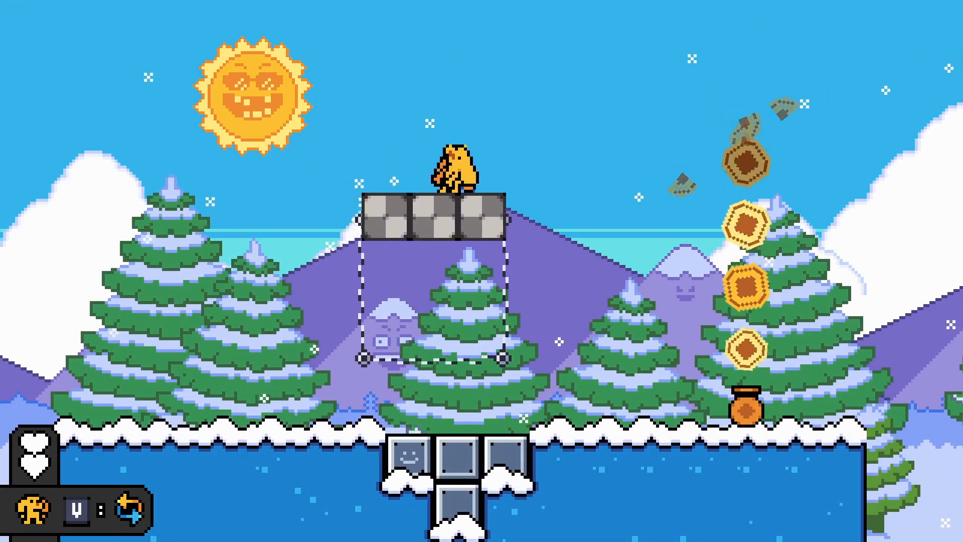
{"action": "key", "text": "Tab"}
Open the Train's properties, set its Speed to 10, and save the level
{"action": "left_click", "coordinate": [445, 254]}
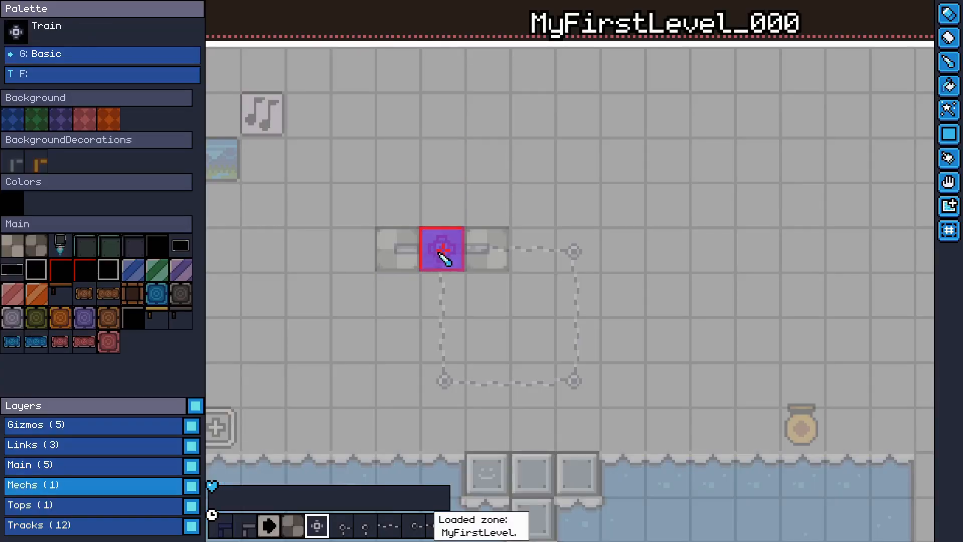
{"action": "right_click", "coordinate": [453, 266]}
{"action": "left_click", "coordinate": [655, 366]}
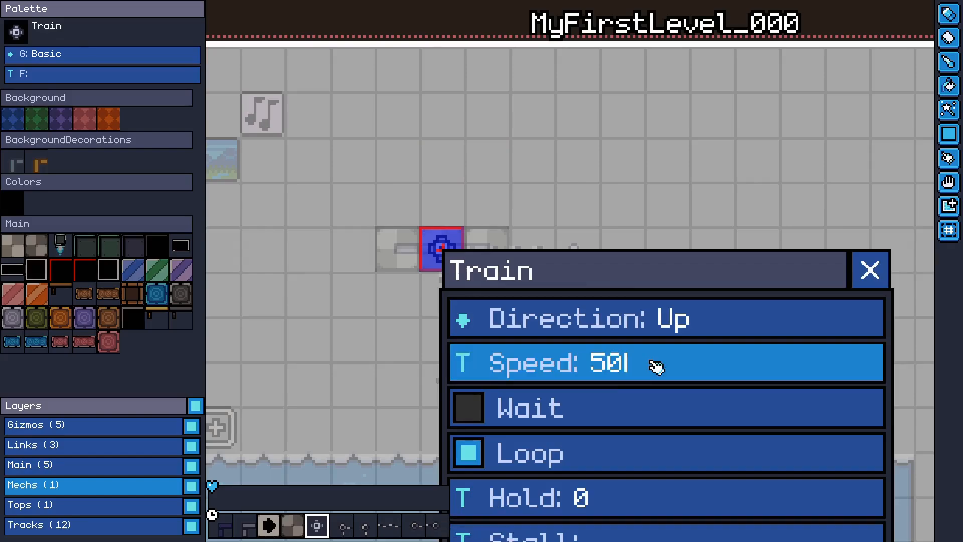
{"action": "key", "text": "Return"}
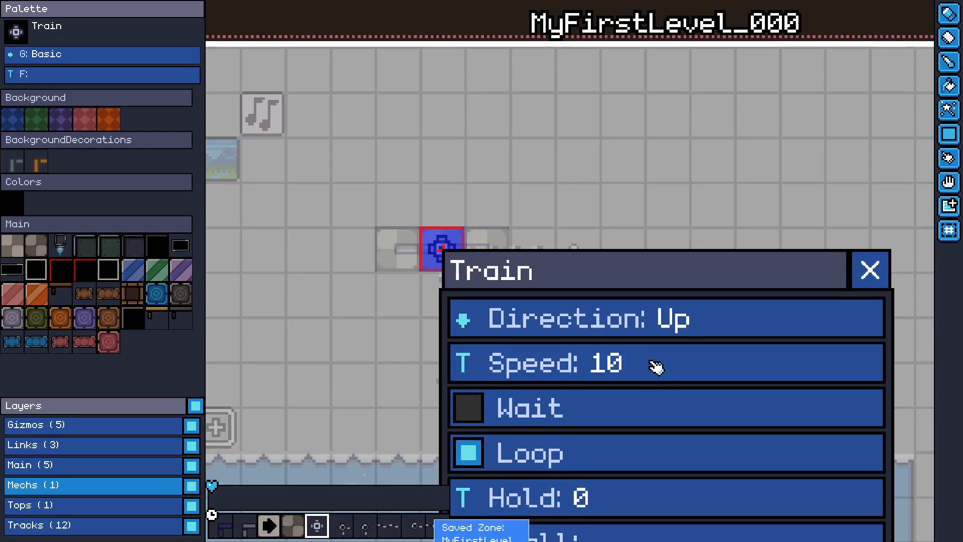
Set the Train's Direction to Down and enable Wait, and play-test how the platform starts
{"action": "left_click", "coordinate": [555, 221]}
{"action": "left_click", "coordinate": [574, 301]}
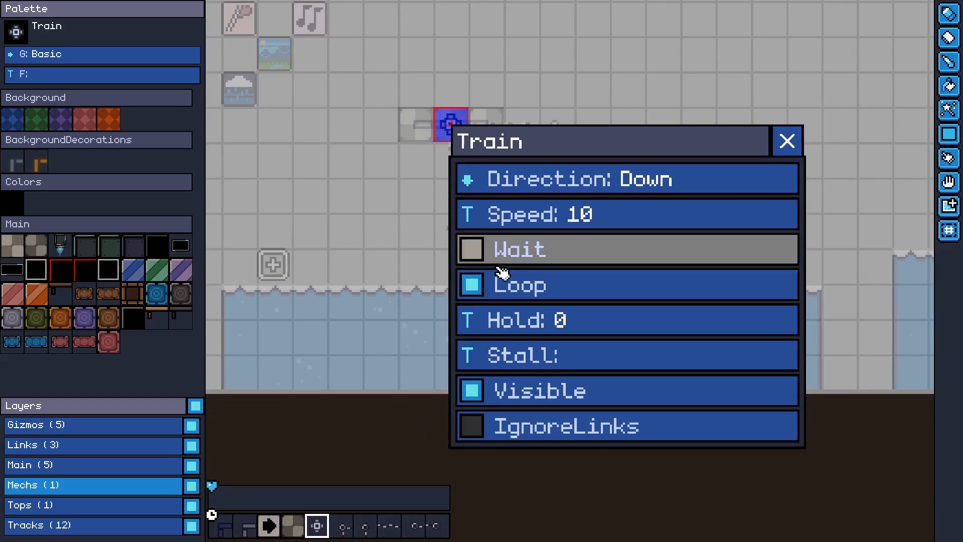
{"action": "left_click", "coordinate": [516, 257]}
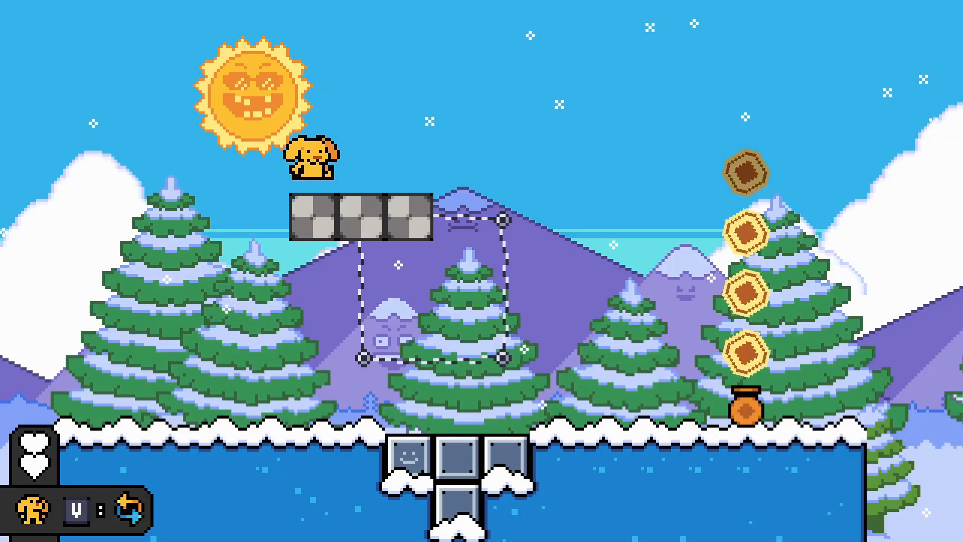
{"action": "key", "text": "F1"}
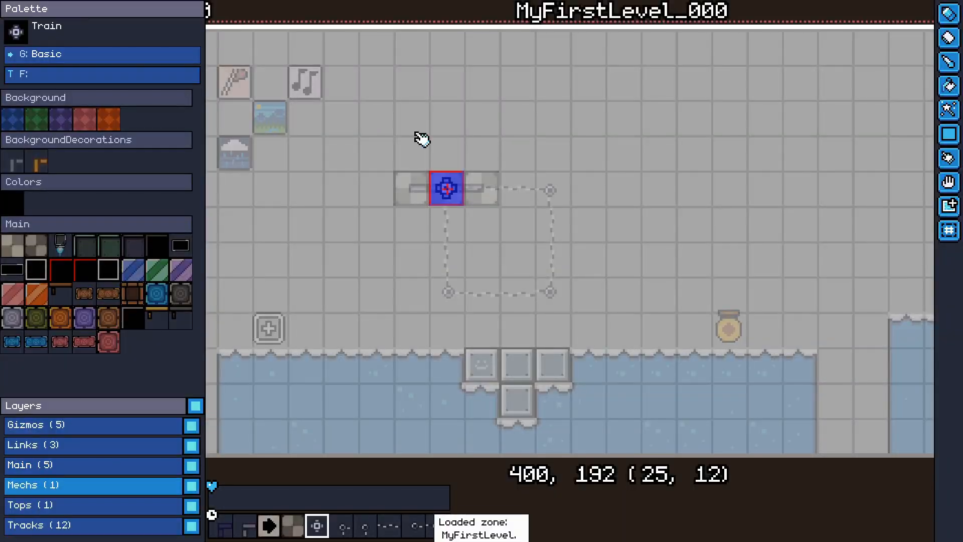
Disable the Train's Wait option and save the level
{"action": "left_click", "coordinate": [456, 180]}
{"action": "left_click", "coordinate": [579, 319]}
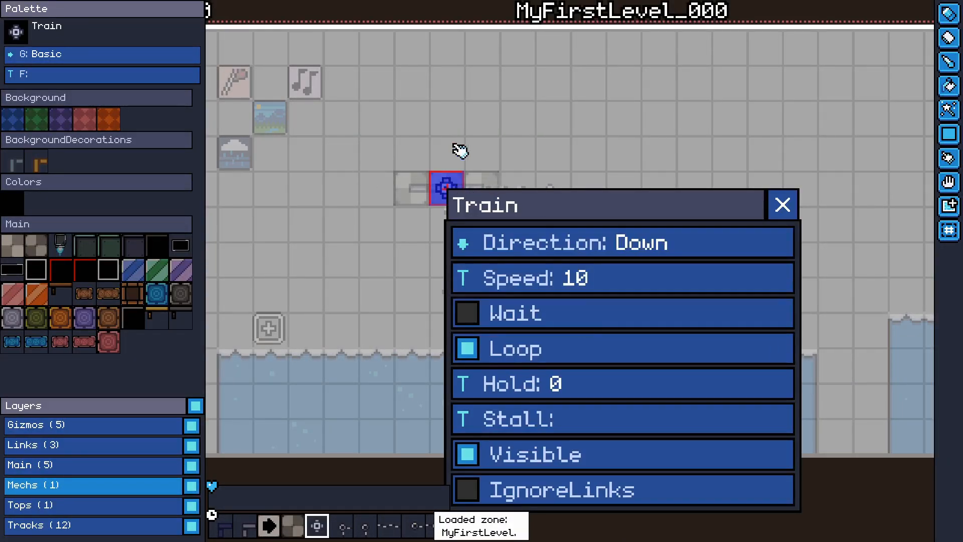
{"action": "key", "text": "ctrl+s"}
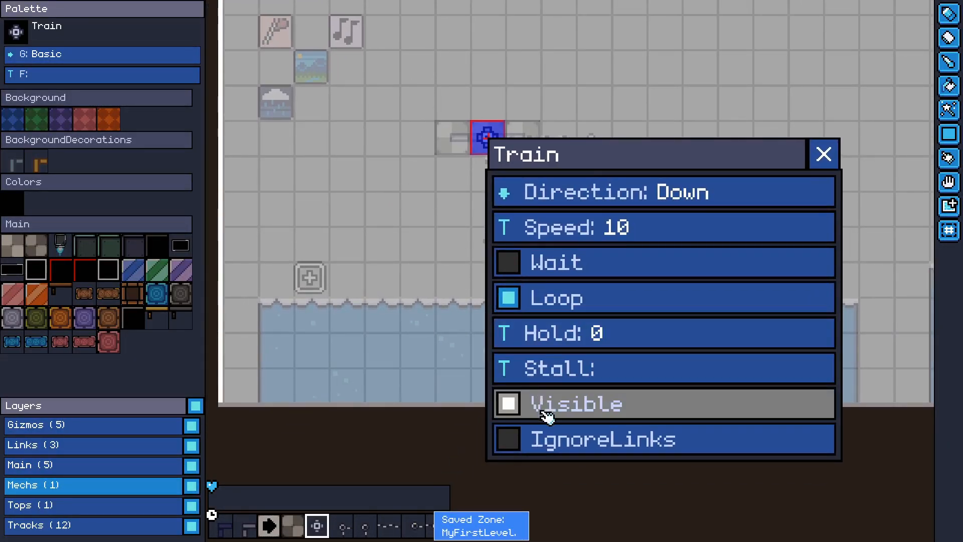
Set the Train's Stall to 1000 and save the level
{"action": "left_click", "coordinate": [617, 372]}
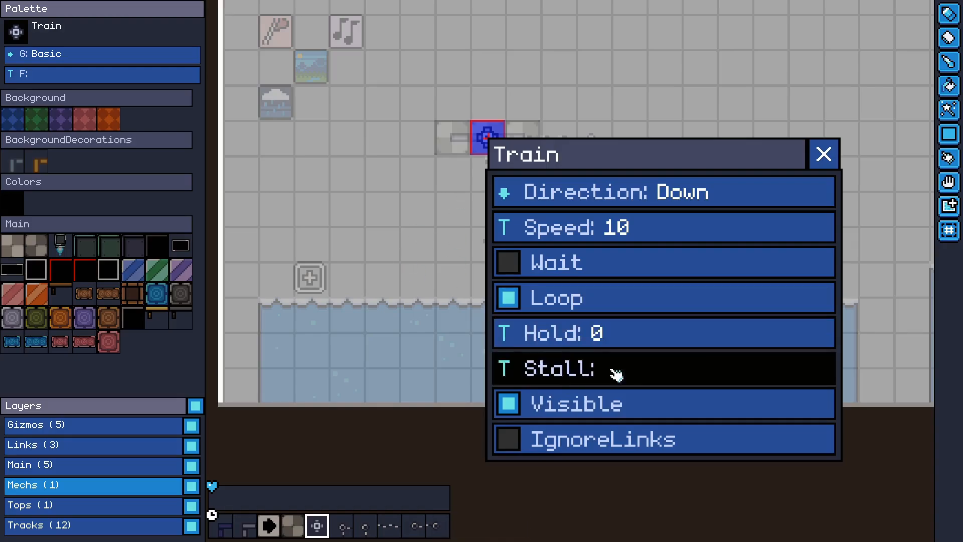
{"action": "type", "text": "00"}
{"action": "key", "text": "Return"}
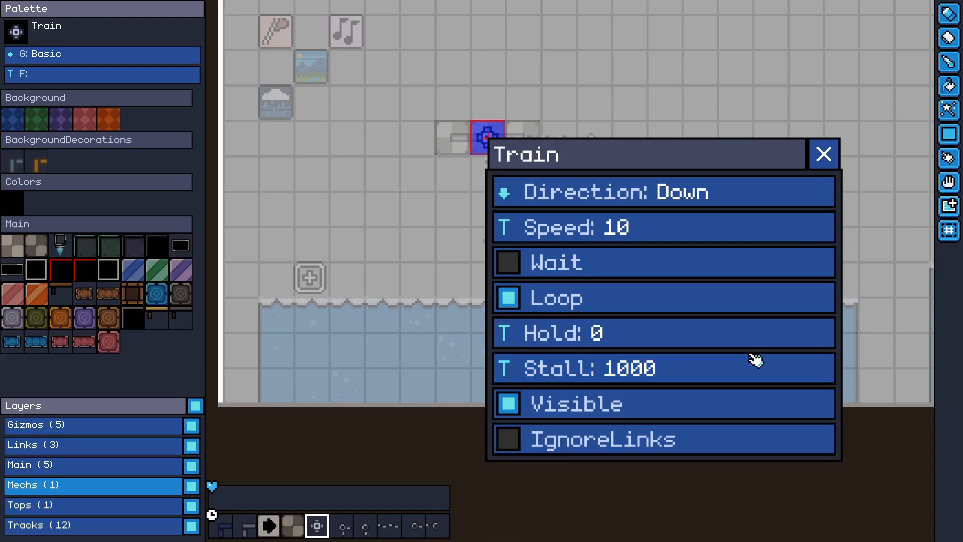
{"action": "key", "text": "ctrl+s"}
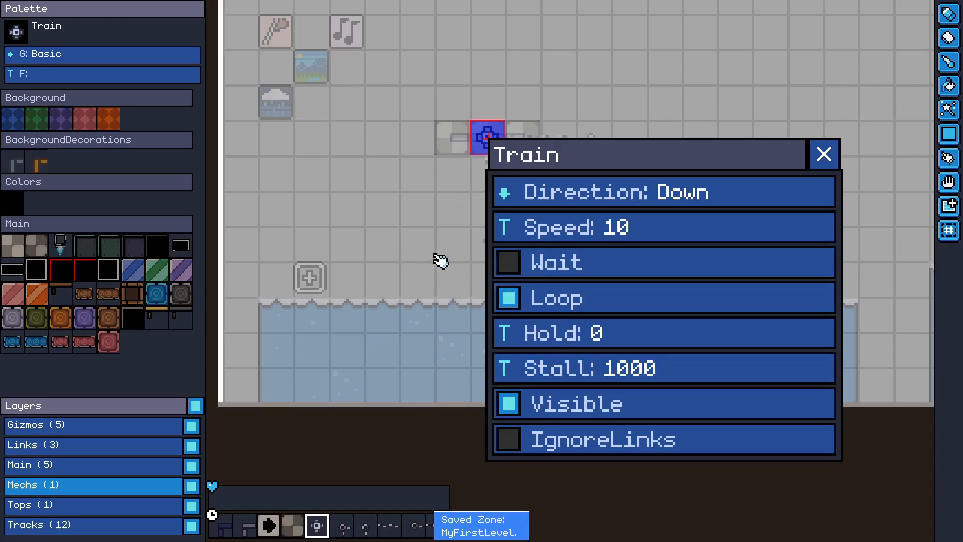
Play-test the stalling platform by jumping onto it and riding it around the track, and return to the editor
{"action": "key", "text": "F5"}
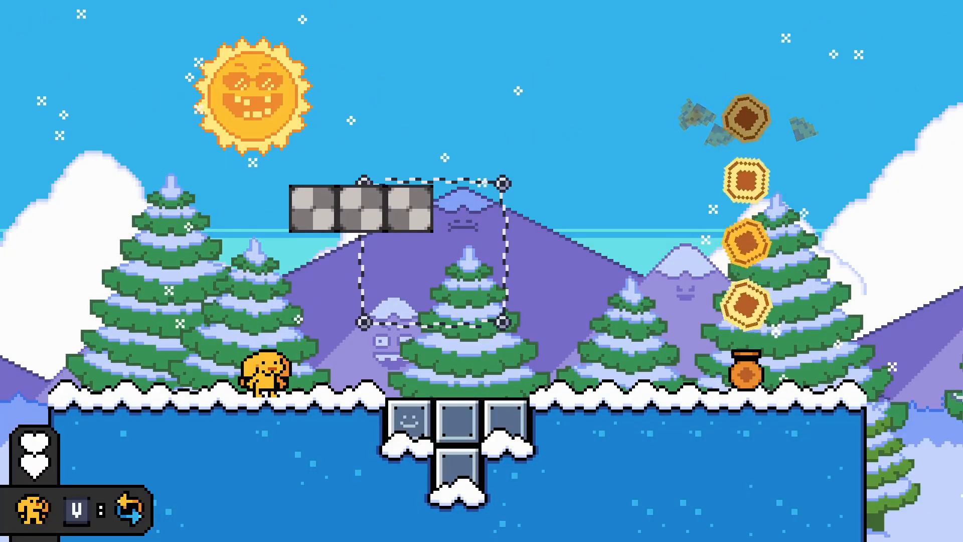
{"action": "key", "text": "Left"}
{"action": "key", "text": "Right"}
{"action": "key", "text": "space"}
{"action": "key", "text": "Left"}
{"action": "key", "text": "space"}
{"action": "key", "text": "Right"}
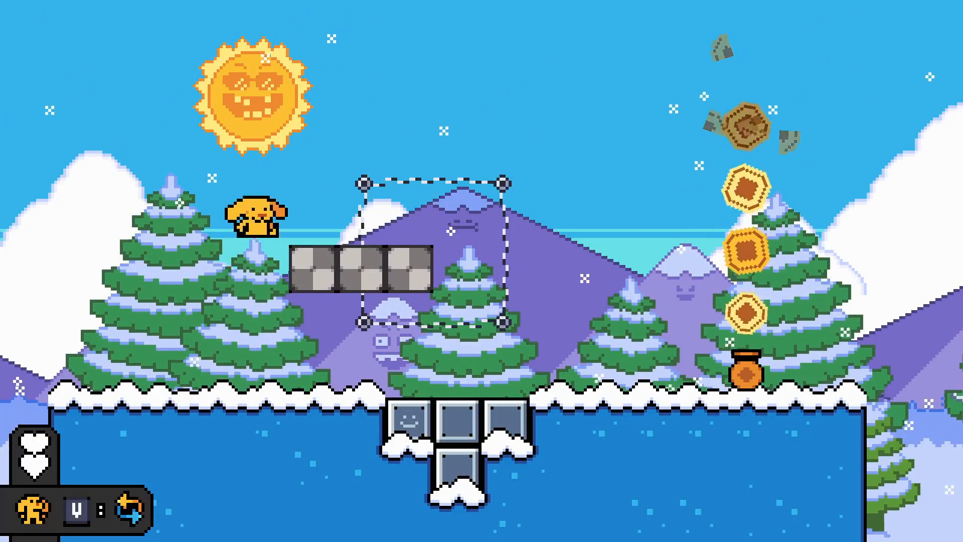
{"action": "key", "text": "Right"}
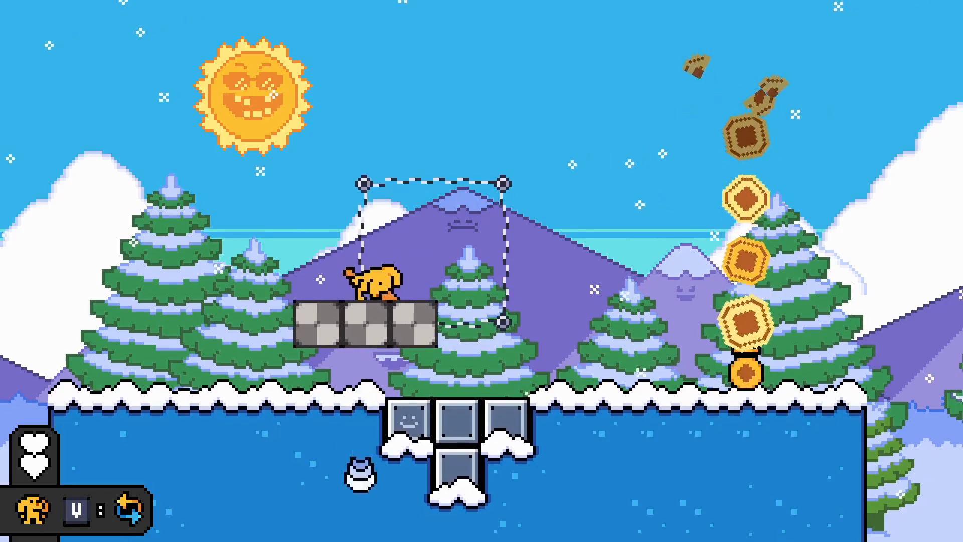
{"action": "key", "text": "F5"}
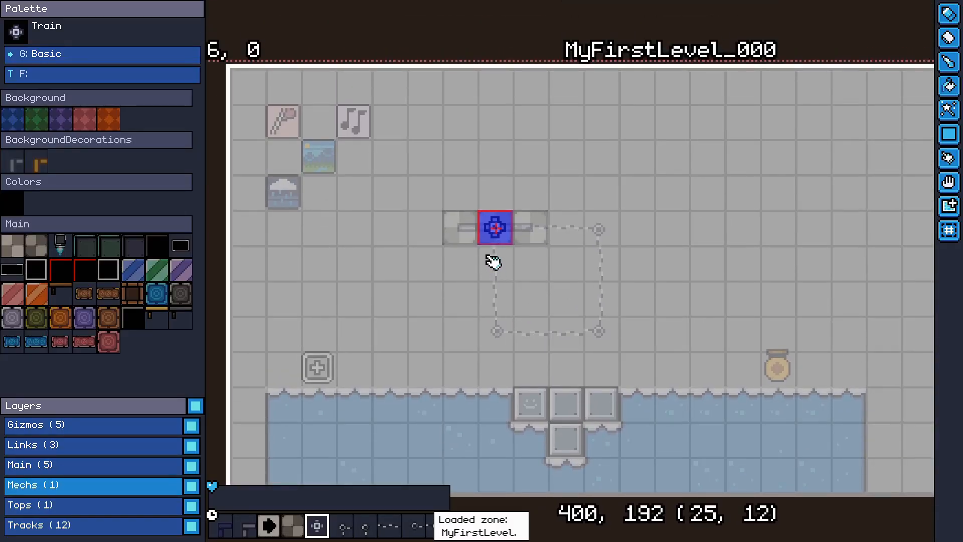
Set the Train's Speed to 100 and briefly play-test the faster platform
{"action": "right_click", "coordinate": [490, 229]}
{"action": "left_click", "coordinate": [728, 326]}
{"action": "type", "text": "0"}
{"action": "key", "text": "Return"}
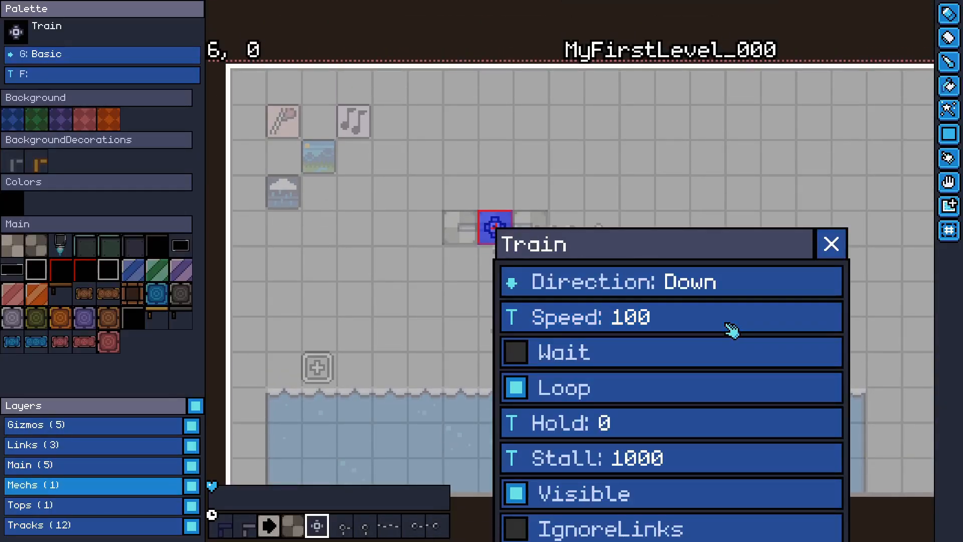
{"action": "key", "text": "F5"}
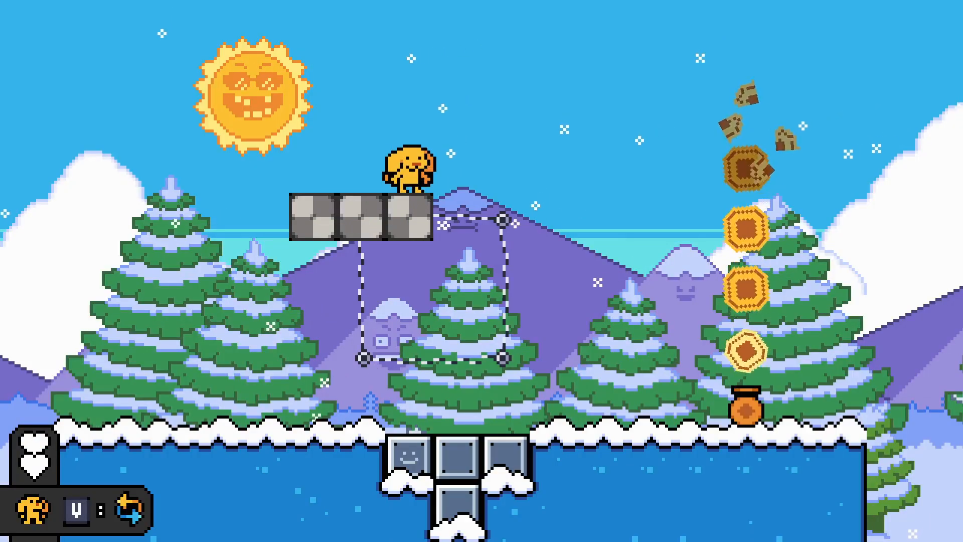
{"action": "key", "text": "F5"}
Set the Train's Stall to 0 and save the level
{"action": "right_click", "coordinate": [495, 226]}
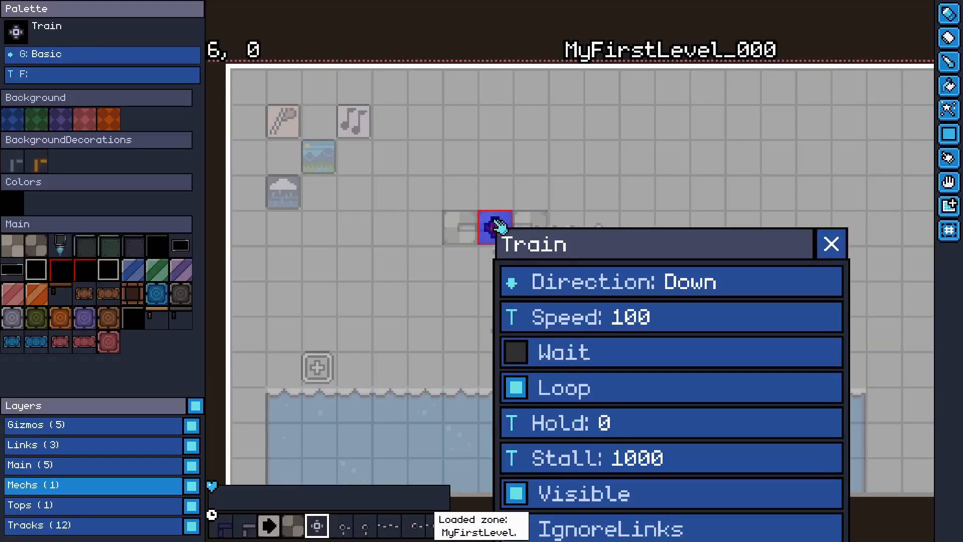
{"action": "left_click", "coordinate": [699, 451]}
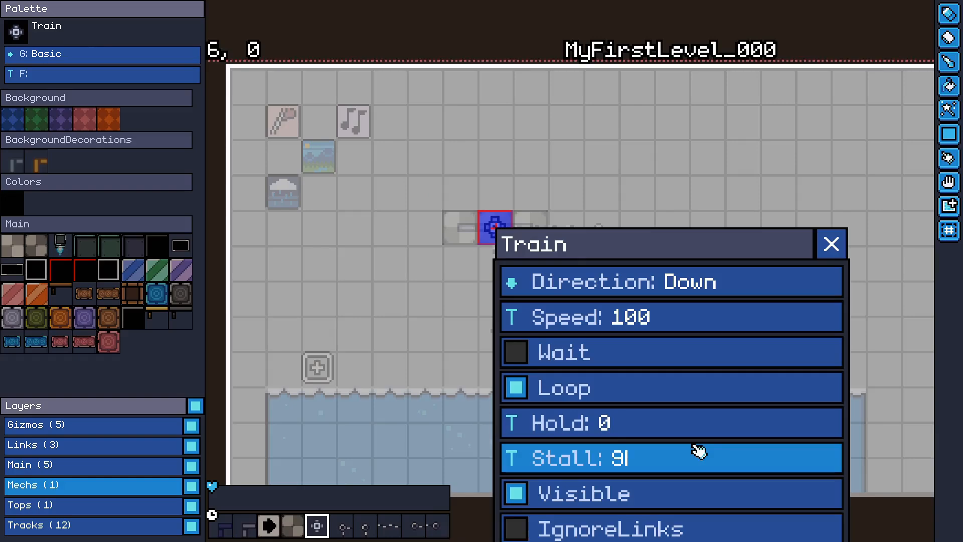
{"action": "key", "text": "Return"}
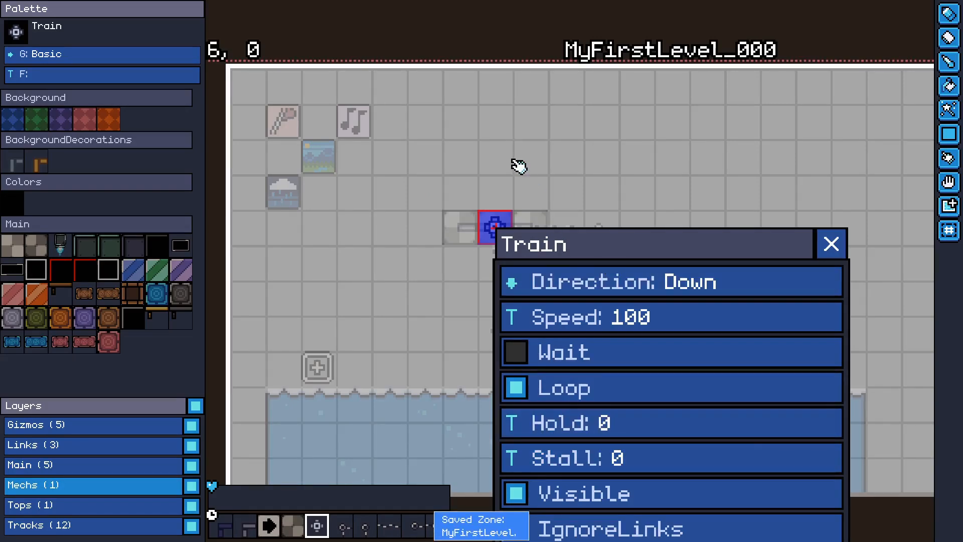
Play-test the fast platform without stalling and return to the editor
{"action": "key", "text": "F5"}
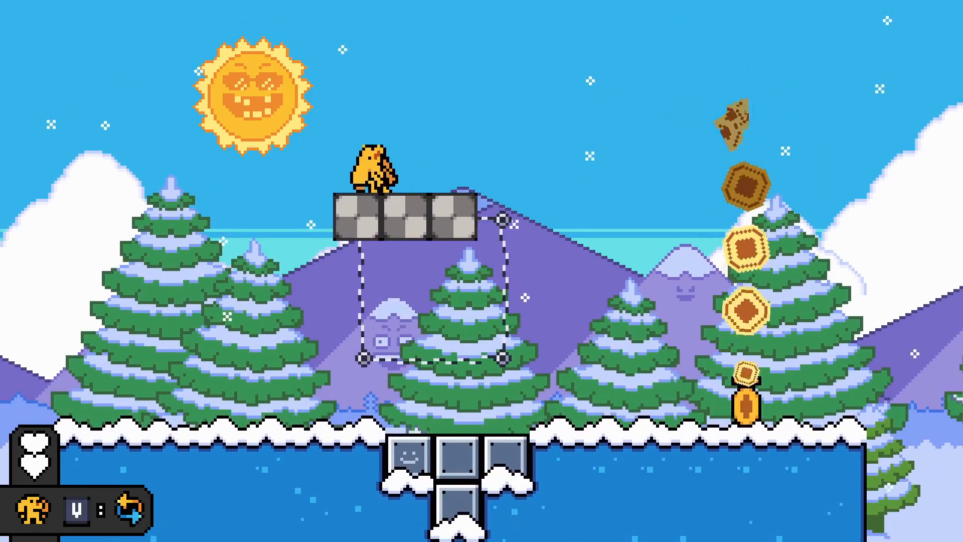
{"action": "key", "text": "F5"}
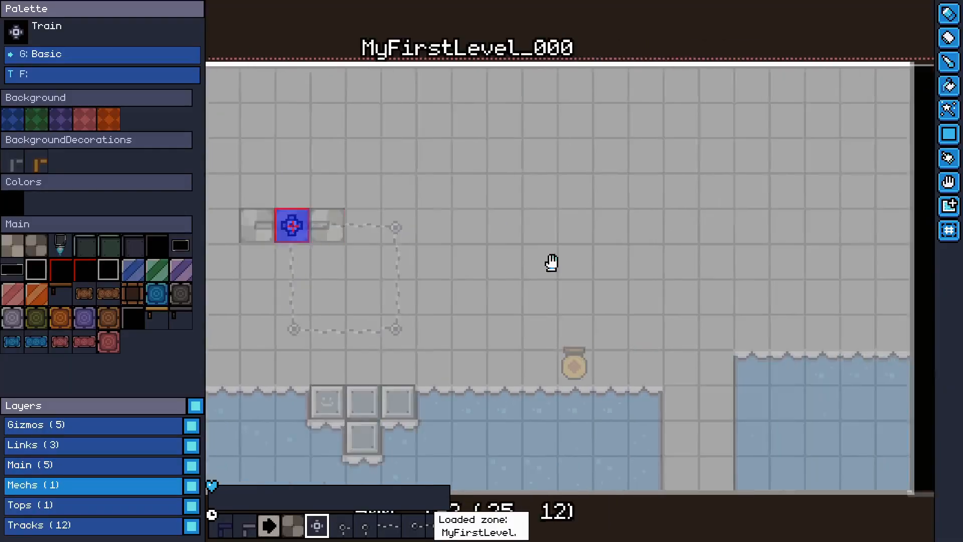
Replace the dark ground block in room MyFirstLevel_001 with SnowTilesBlue, picked from the snow ground in MyFirstLevel_000
{"action": "middle_click_drag", "start_coordinate": [552, 262], "coordinate": [412, 251]}
{"action": "scroll", "coordinate": [501, 261], "scroll_direction": "down", "scroll_amount": 2}
{"action": "left_click", "coordinate": [737, 240]}
{"action": "middle_click_drag", "start_coordinate": [614, 308], "coordinate": [555, 292]}
{"action": "scroll", "coordinate": [542, 301], "scroll_direction": "up", "scroll_amount": 1}
{"action": "left_click", "coordinate": [550, 316]}
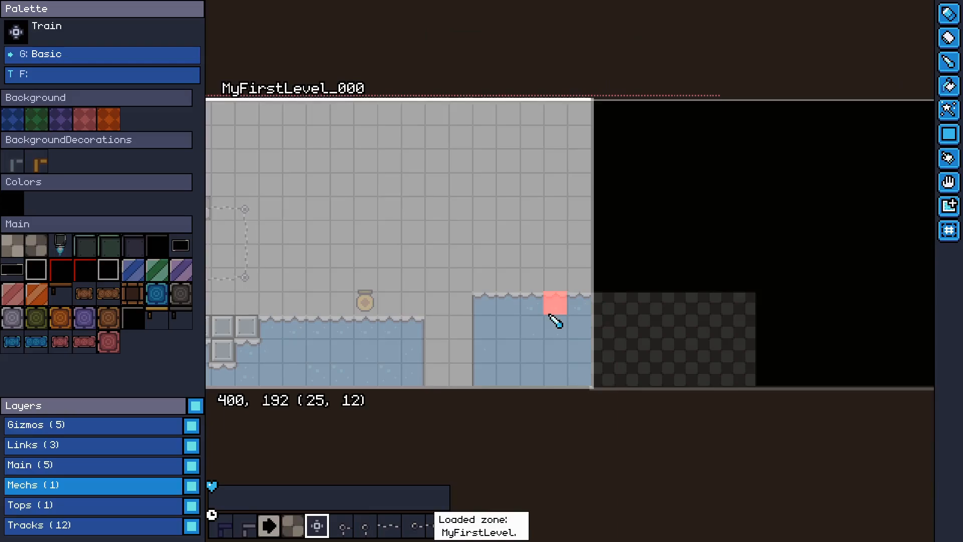
{"action": "left_click", "coordinate": [600, 309]}
{"action": "left_click", "coordinate": [583, 308]}
{"action": "left_click", "coordinate": [612, 306]}
{"action": "middle_click_drag", "start_coordinate": [612, 306], "coordinate": [476, 322]}
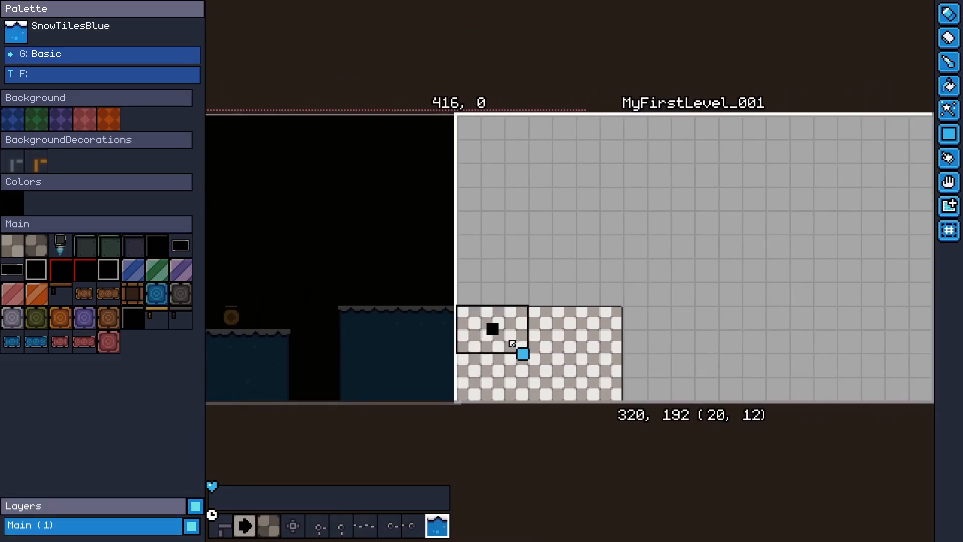
{"action": "left_click_drag", "start_coordinate": [512, 344], "coordinate": [623, 395]}
Find LevelEnd in the _Special group by filtering for levelend, and place it in mid-air just beyond the snow ledge
{"action": "left_click", "coordinate": [116, 56]}
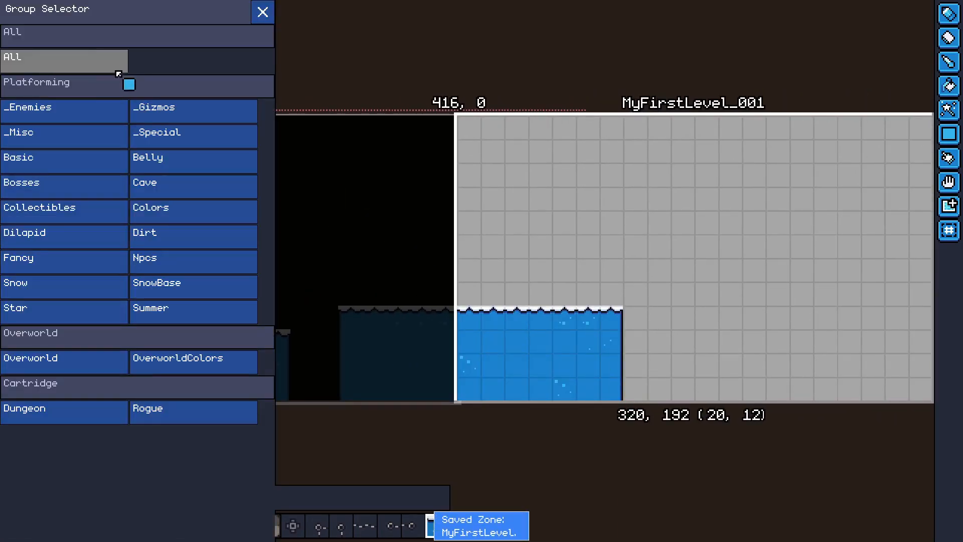
{"action": "left_click", "coordinate": [200, 138]}
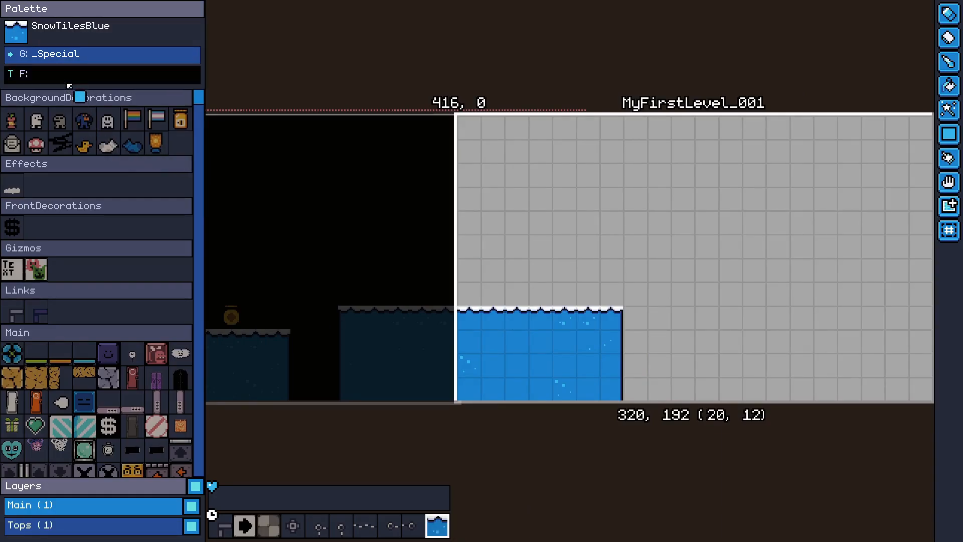
{"action": "type", "text": "nbd"}
{"action": "key", "text": "Return"}
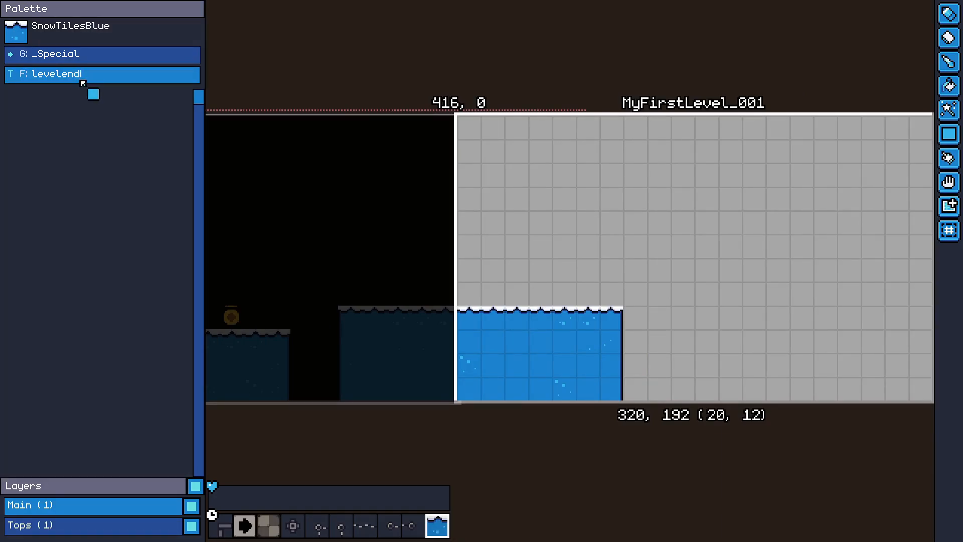
{"action": "key", "text": "Return"}
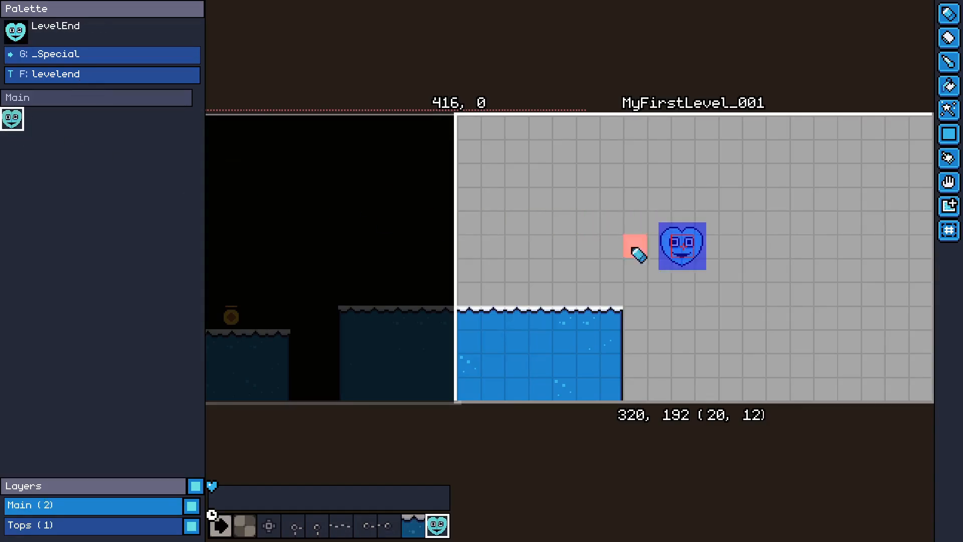
Play-test room MyFirstLevel_001 by jumping off the snow ledge into the LevelEnd heart, and return to the editor
{"action": "key", "text": "F5"}
{"action": "key", "text": "Right"}
{"action": "key", "text": "z"}
{"action": "key", "text": "Left"}
{"action": "key", "text": "z"}
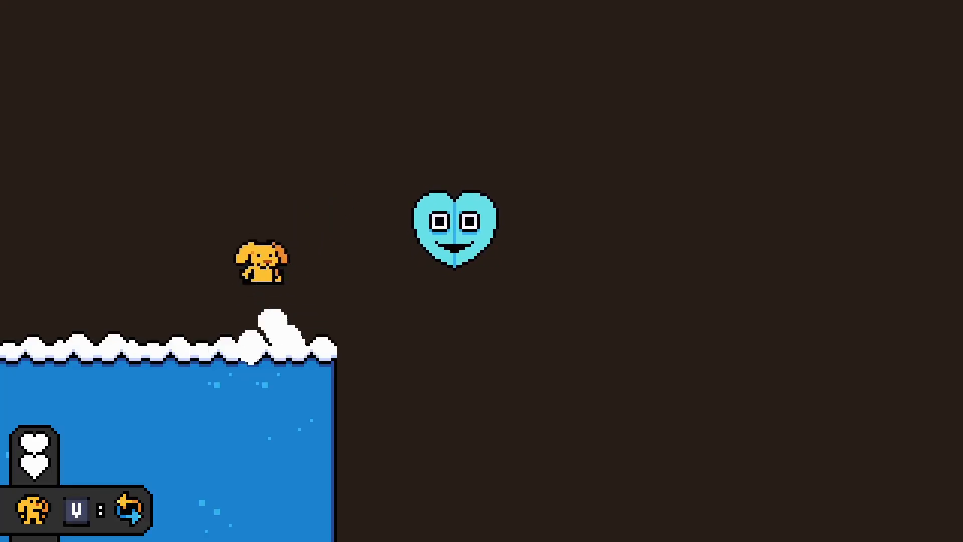
{"action": "key", "text": "x"}
{"action": "key", "text": "Right"}
{"action": "key", "text": "z"}
{"action": "key", "text": "x"}
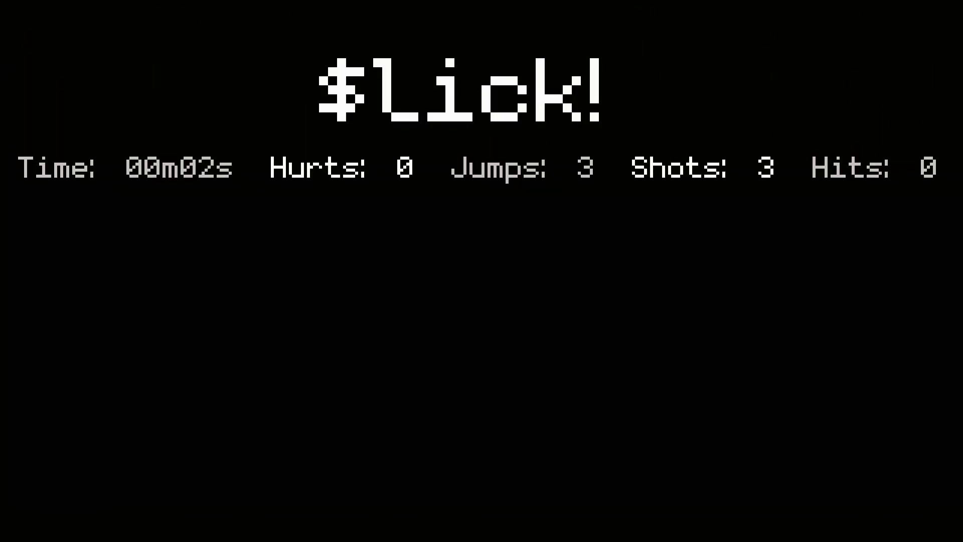
{"action": "key", "text": "Escape"}
Make MyFirstLevel_000 the active room again and save the level
{"action": "middle_click_drag", "start_coordinate": [563, 261], "coordinate": [710, 263]}
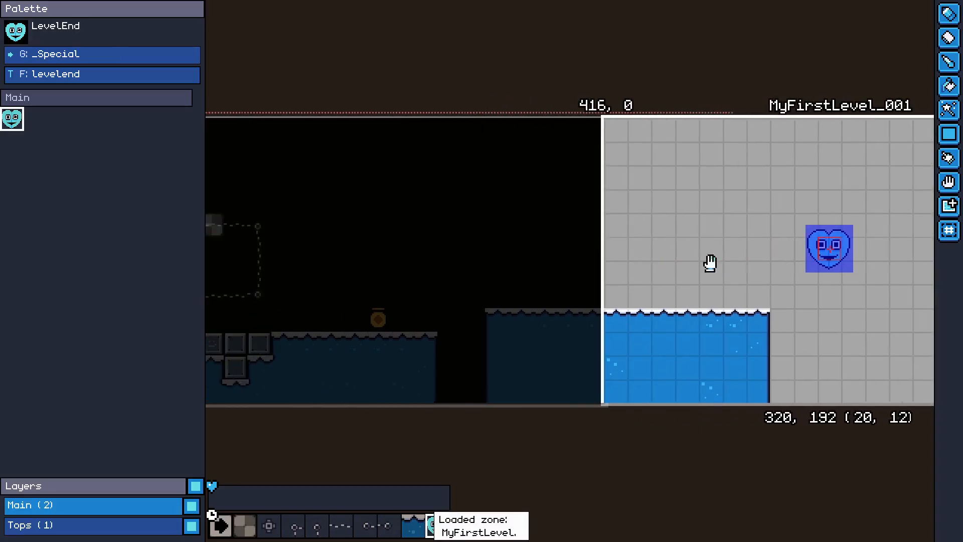
{"action": "left_click", "coordinate": [466, 252]}
{"action": "middle_click_drag", "start_coordinate": [465, 252], "coordinate": [644, 241]}
{"action": "middle_click_drag", "start_coordinate": [395, 277], "coordinate": [615, 283]}
{"action": "key", "text": "ctrl+s"}
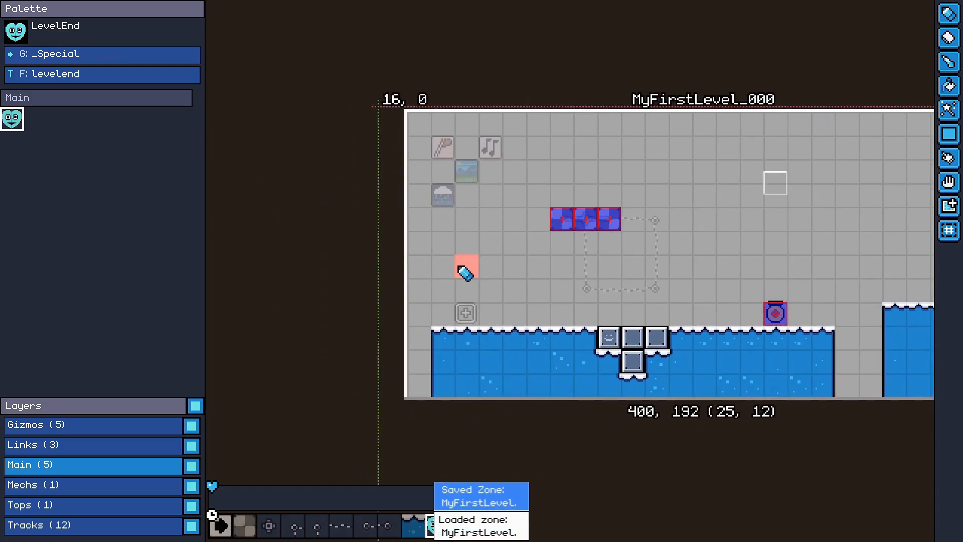
Run the level, export it in shareable form with the console command l-exp, and capture a first cover image
{"action": "key", "text": "F5"}
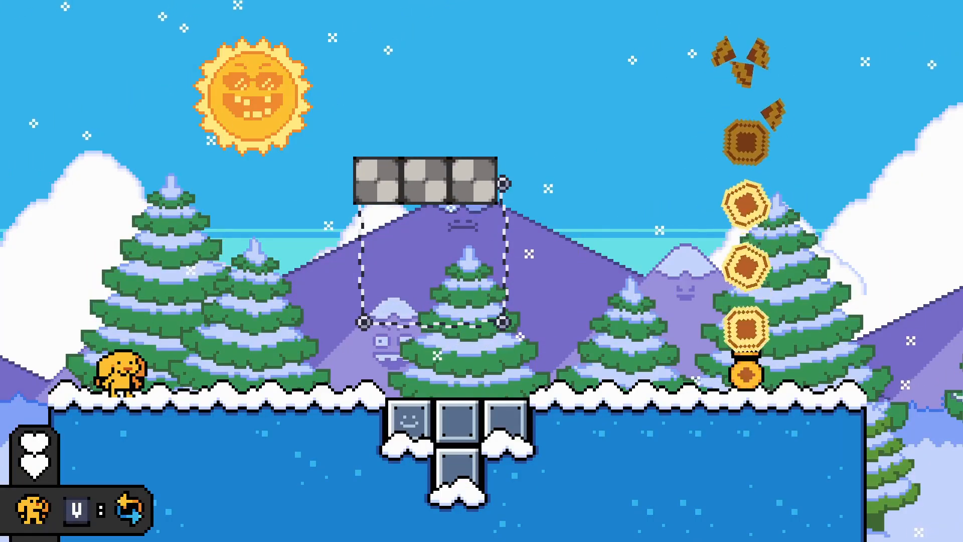
{"action": "key", "text": "grave"}
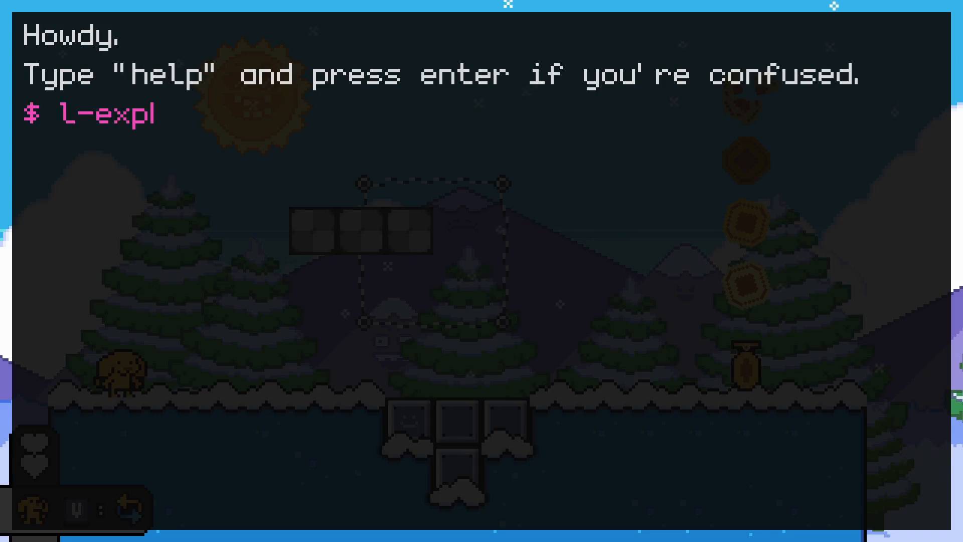
{"action": "type", "text": "l-exp"}
{"action": "key", "text": "Return"}
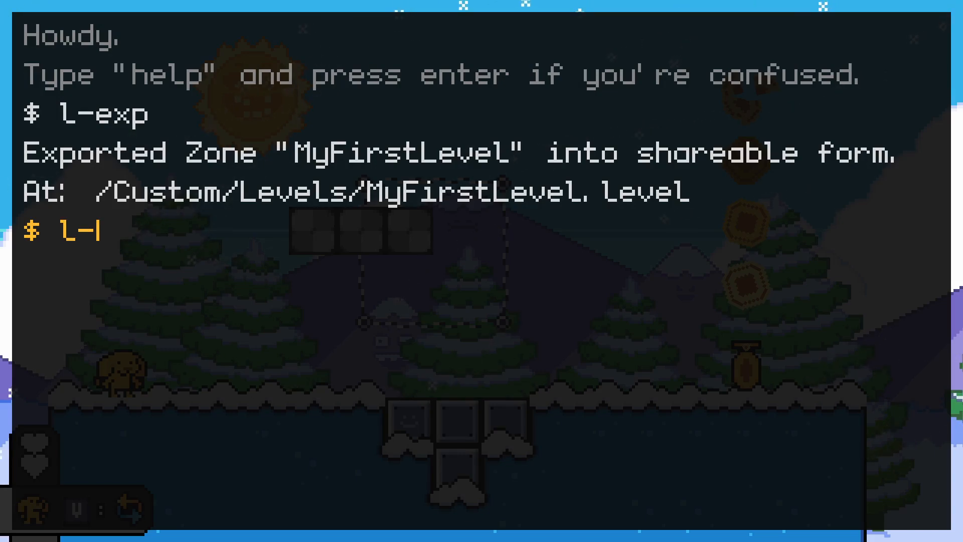
{"action": "key", "text": "Return"}
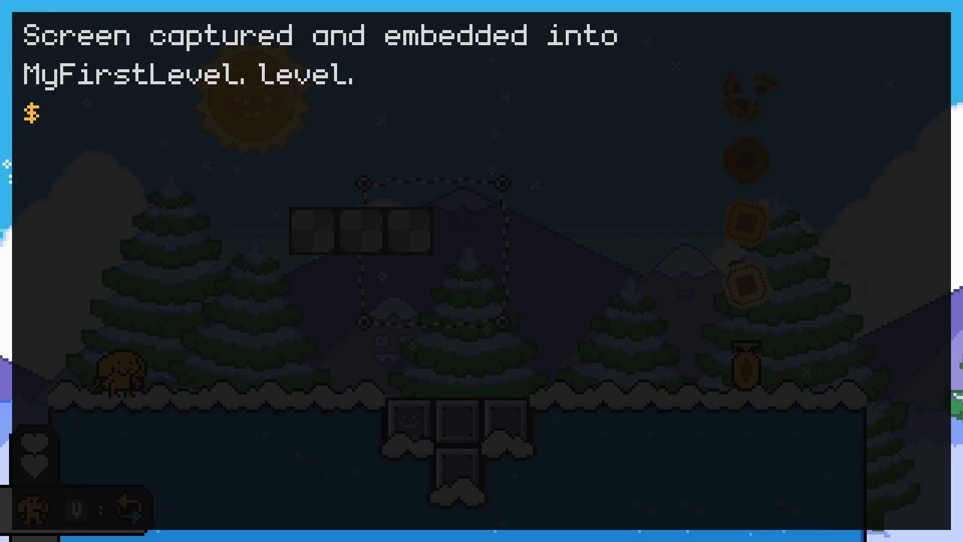
Close the console, run the character past the grey blocks, and briefly pause and resume the game
{"action": "key", "text": "grave"}
{"action": "key", "text": "Right"}
{"action": "key", "text": "grave"}
{"action": "key", "text": "grave"}
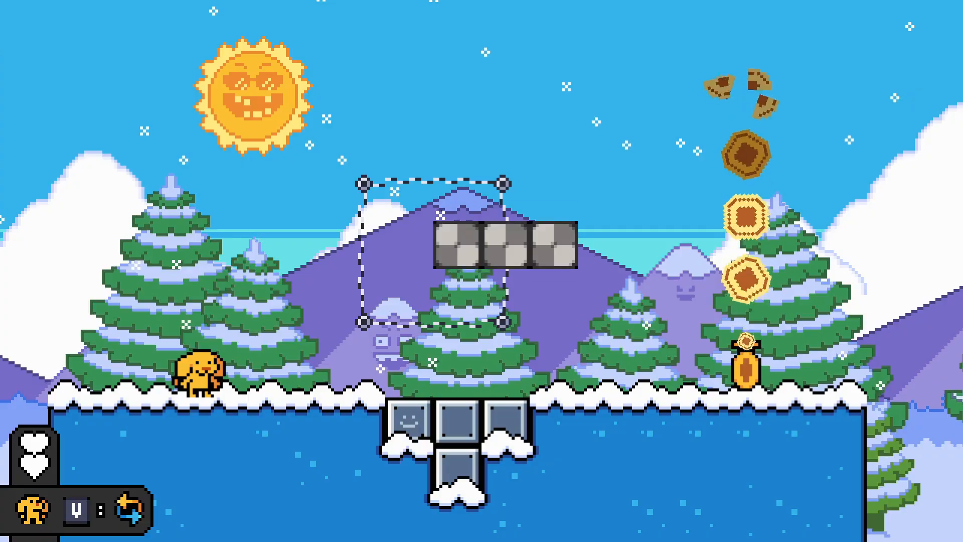
{"action": "key", "text": "Right"}
{"action": "key", "text": "Right"}
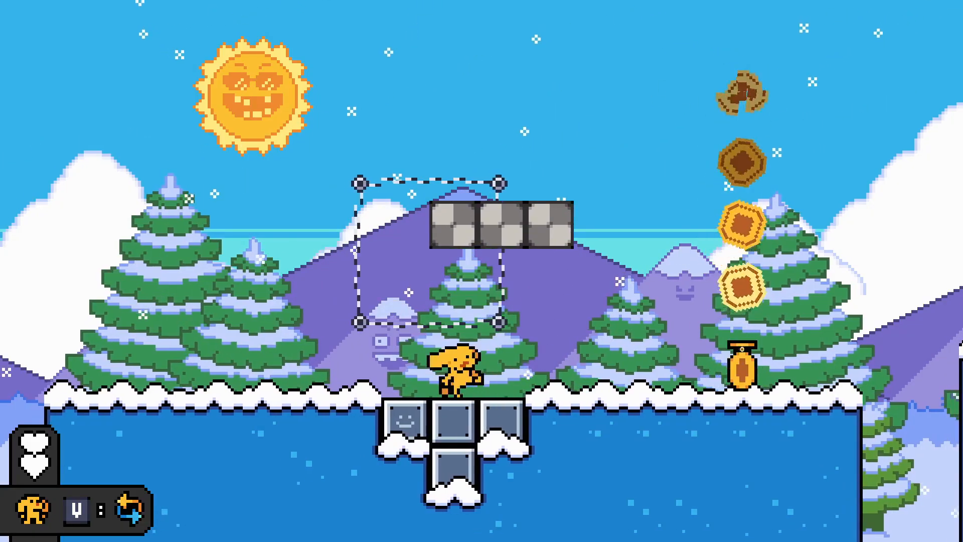
{"action": "key", "text": "Right"}
{"action": "key", "text": "Right"}
{"action": "key", "text": "Left"}
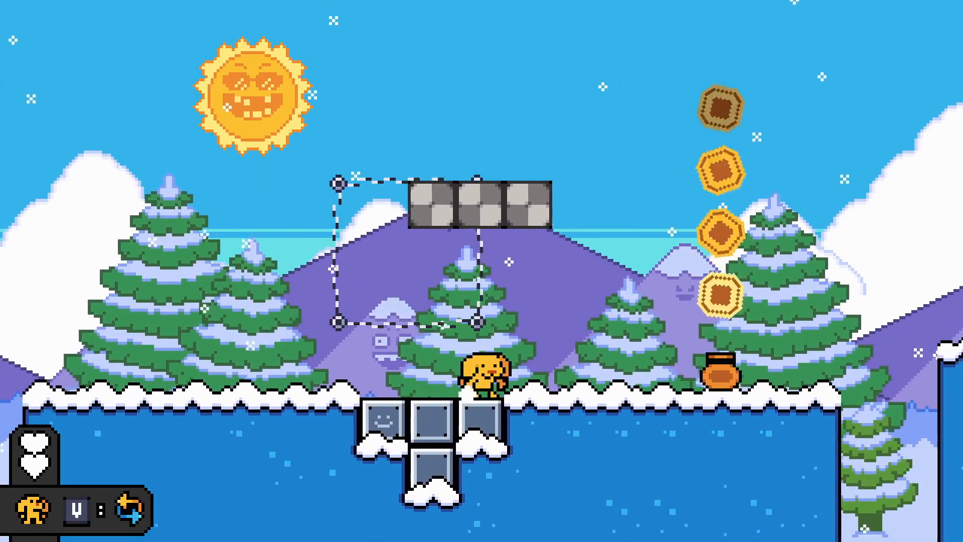
{"action": "key", "text": "Right"}
{"action": "key", "text": "p"}
{"action": "key", "text": "p"}
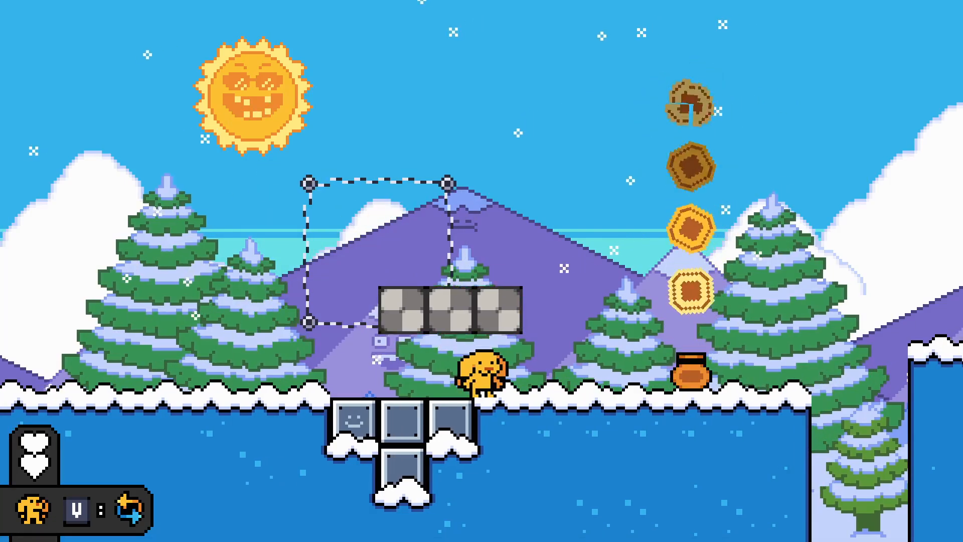
Jump the character toward the column of spinning coins and pause the game in mid-air
{"action": "key", "text": "Right"}
{"action": "key", "text": "space"}
{"action": "key", "text": "Right"}
{"action": "key", "text": "p"}
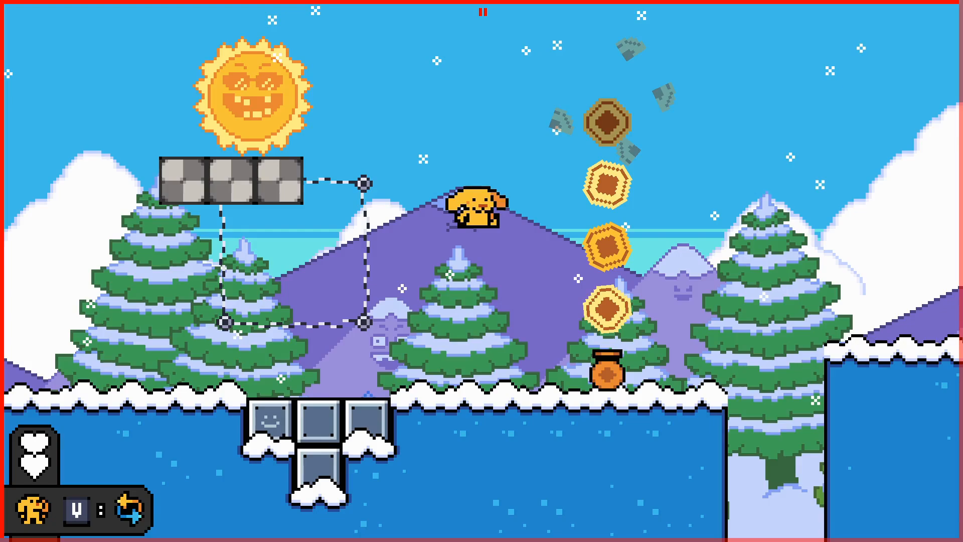
Advance the paused game frame by frame to look for a good cover pose
{"action": "key", "text": "period"}
{"action": "key", "text": "period"}
{"action": "key", "text": "period"}
{"action": "key", "text": "period"}
{"action": "key", "text": "period"}
{"action": "key", "text": "period"}
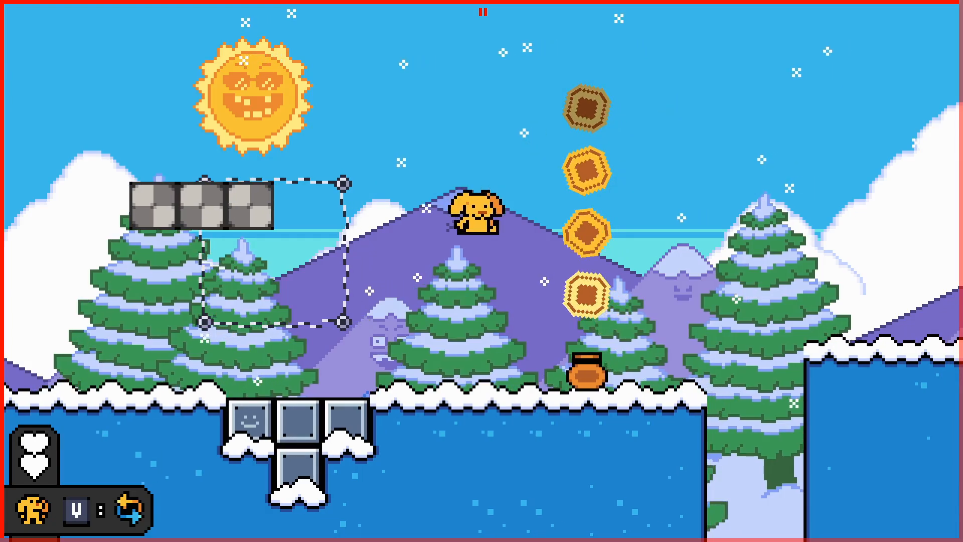
{"action": "key", "text": "period"}
{"action": "key", "text": "period"}
{"action": "key", "text": "period"}
{"action": "key", "text": "period"}
{"action": "key", "text": "period"}
{"action": "key", "text": "period"}
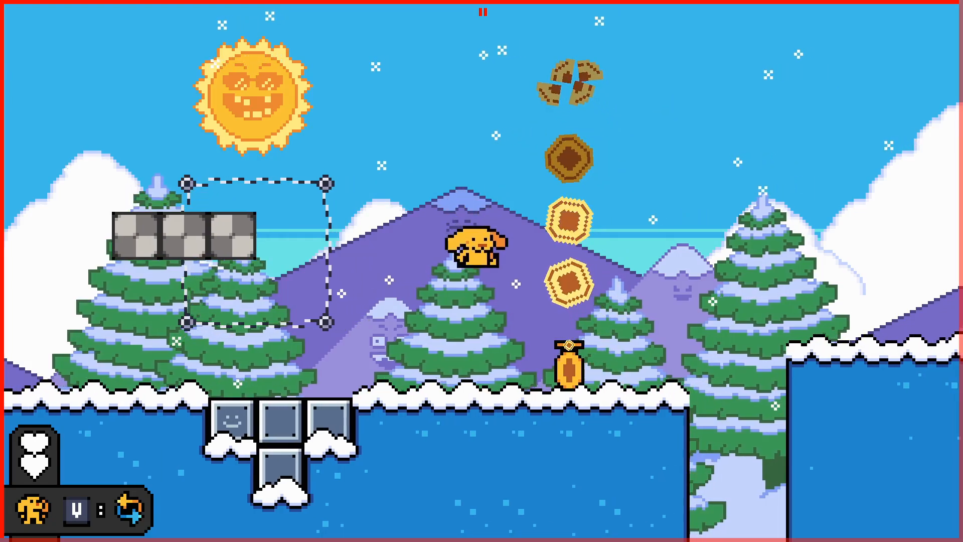
Resume the game, pause it again with the character in mid-air beside the coins, and advance two frames
{"action": "key", "text": "p"}
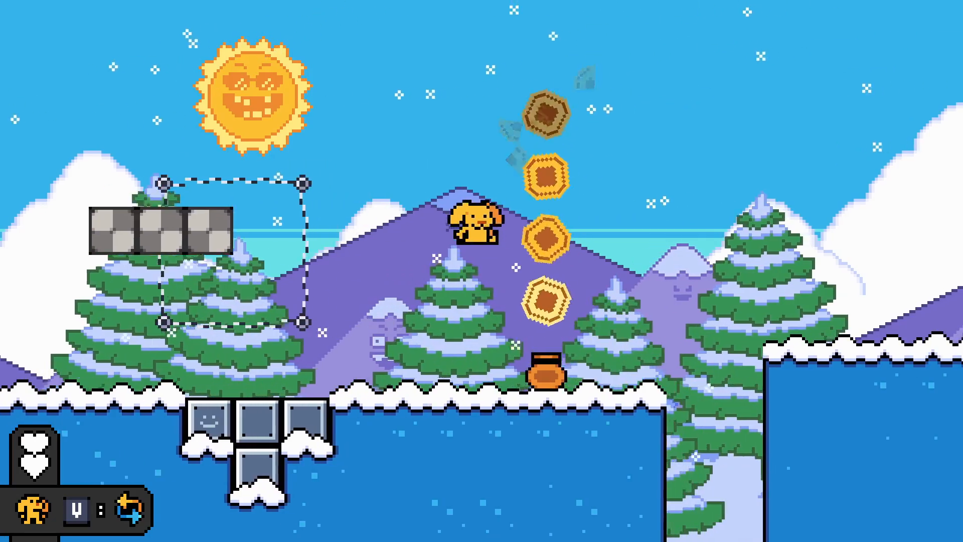
{"action": "key", "text": "p"}
{"action": "key", "text": "period"}
{"action": "key", "text": "period"}
Embed the paused frame as the level's cover image with the console command l-cover
{"action": "key", "text": "grave"}
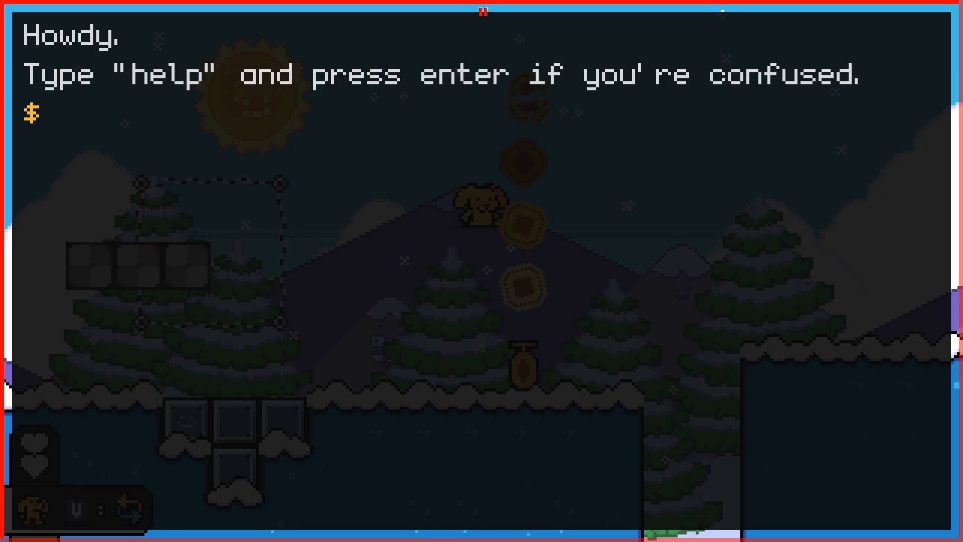
{"action": "type", "text": "l-cov"}
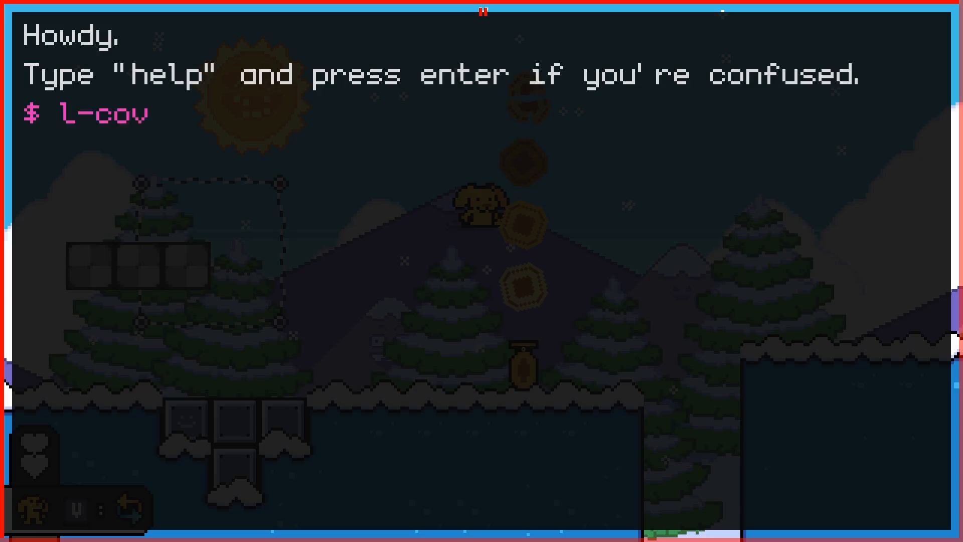
{"action": "type", "text": "er"}
{"action": "key", "text": "Return"}
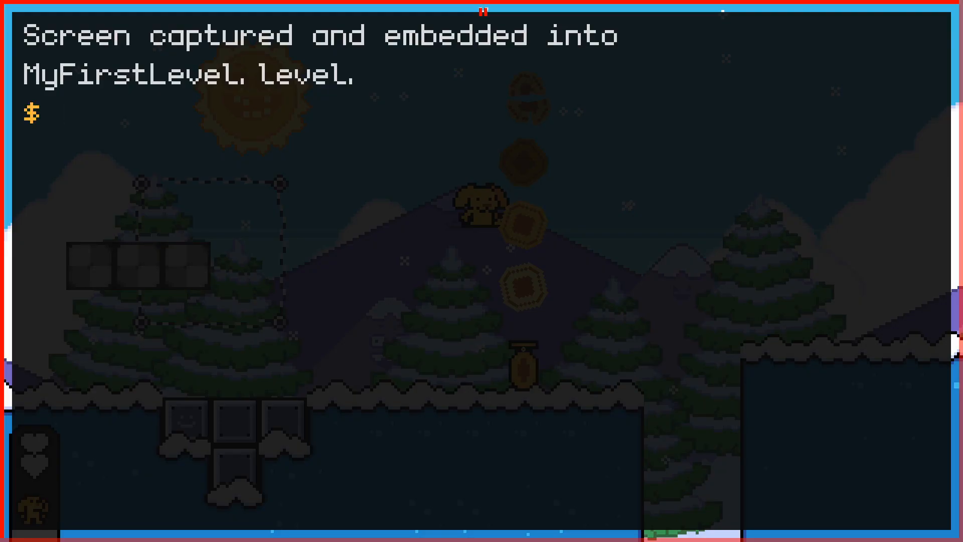
Resume play, move the character back from the coins, and exit to the title screen through the console
{"action": "key", "text": "grave"}
{"action": "key", "text": "p"}
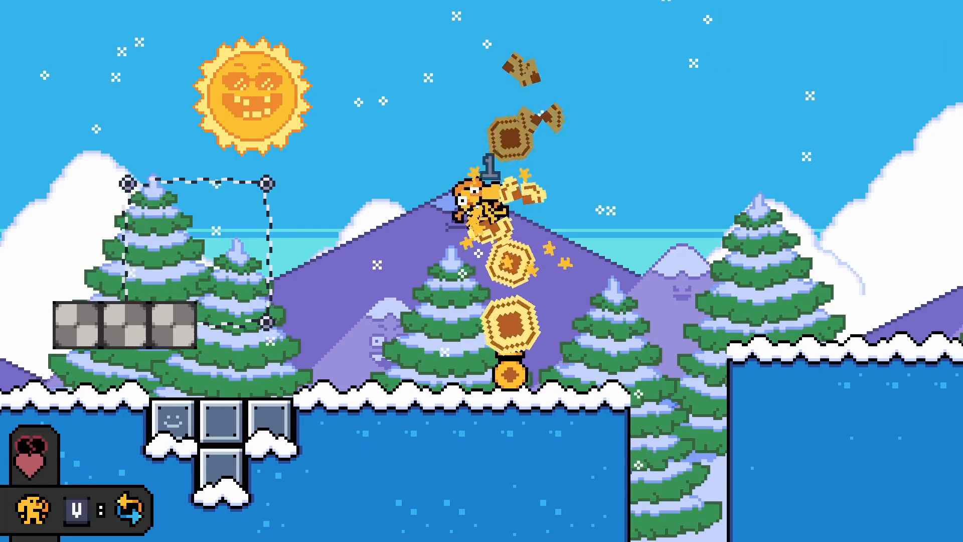
{"action": "key", "text": "Left"}
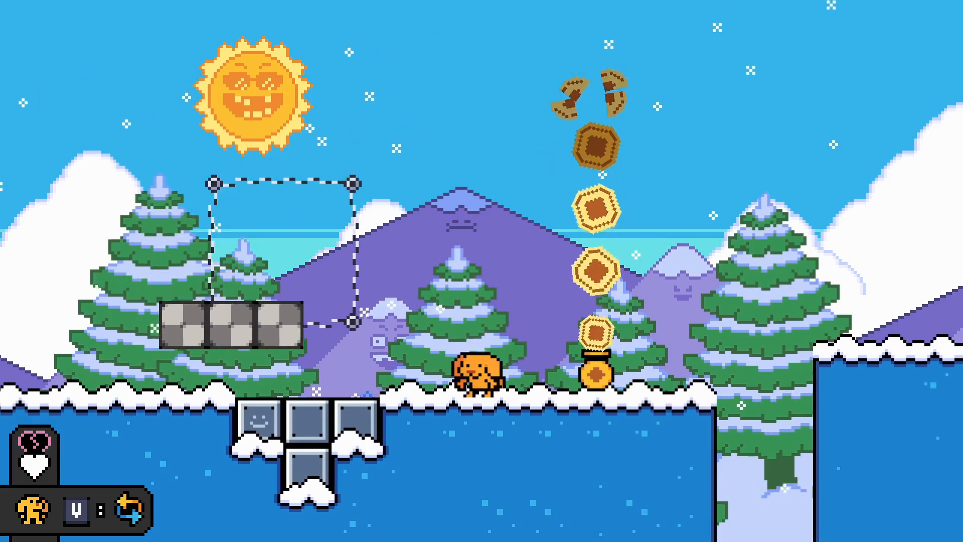
{"action": "key", "text": "grave"}
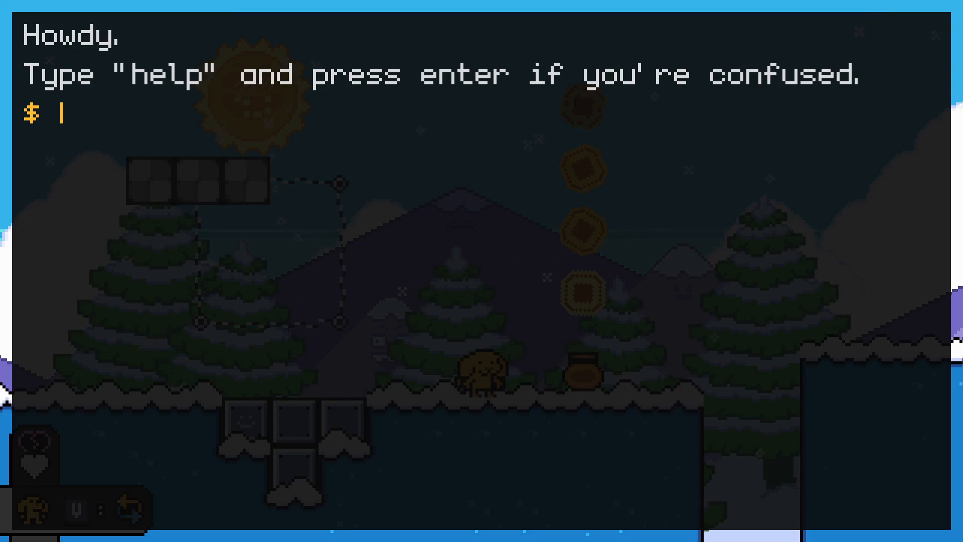
{"action": "key", "text": "Return"}
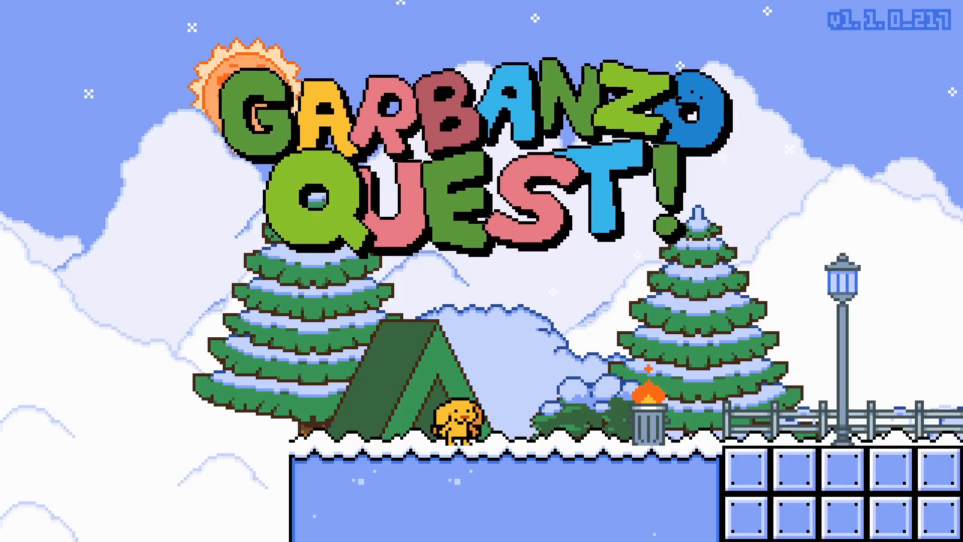
Open the Local Levels list from the main menu and highlight MyFirstLevel to preview its cover image
{"action": "key", "text": "j"}
{"action": "key", "text": "Down"}
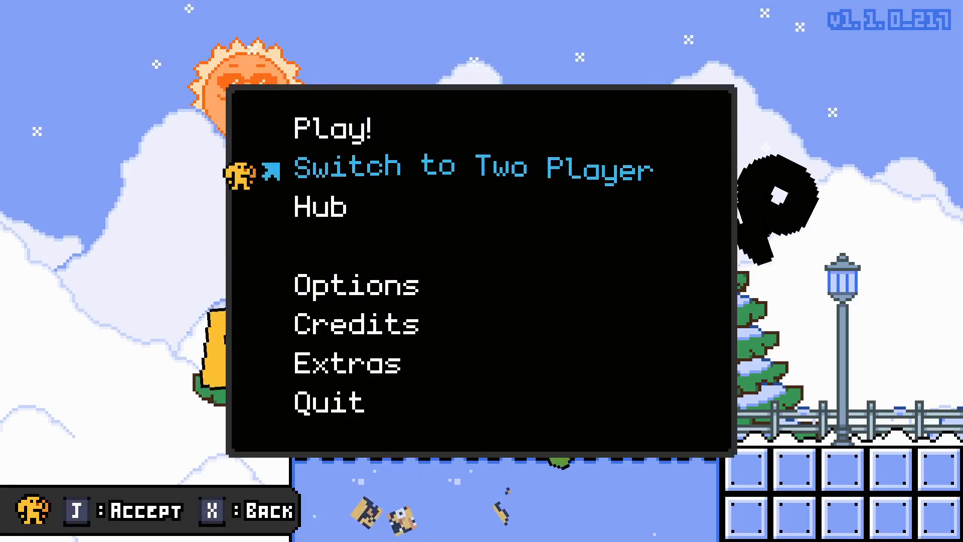
{"action": "key", "text": "j"}
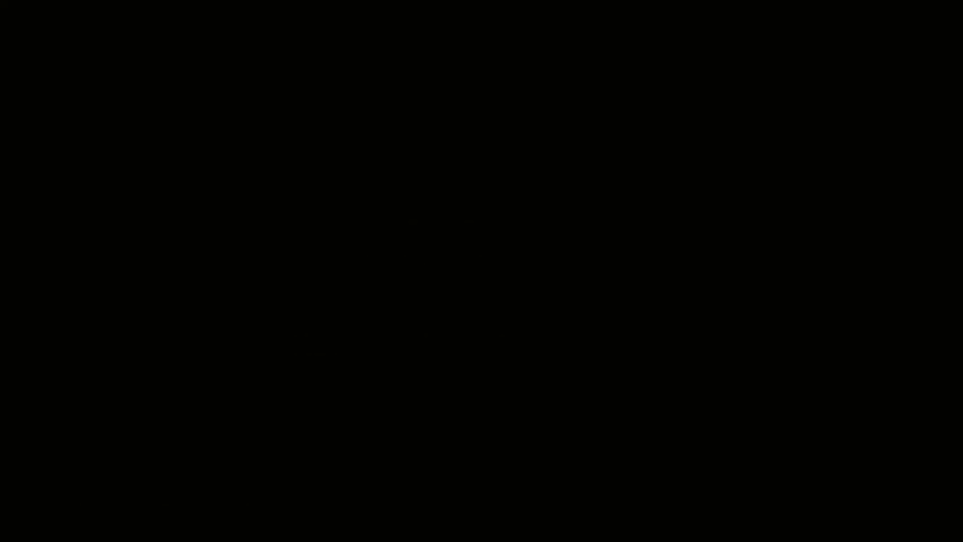
{"action": "key", "text": "Down"}
{"action": "key", "text": "space"}
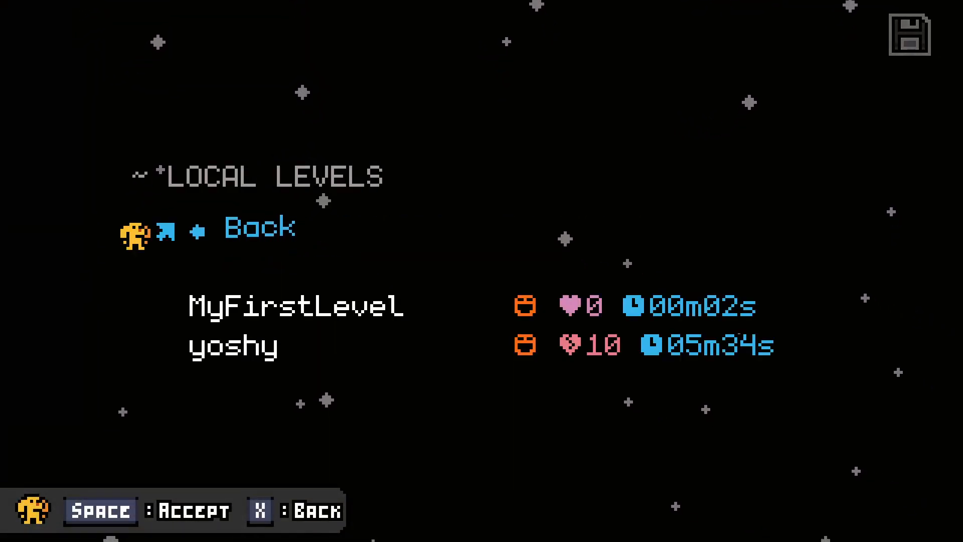
{"action": "key", "text": "Down"}
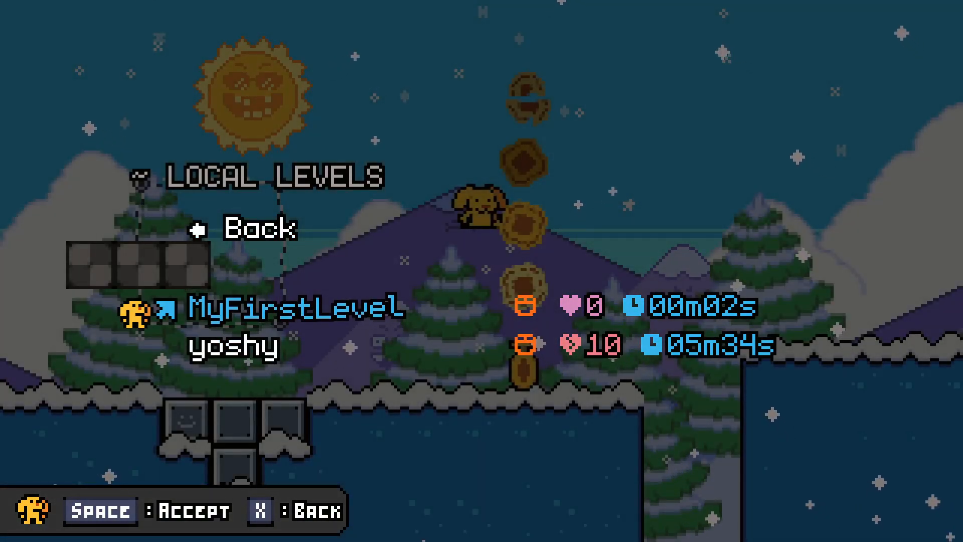
Start MyFirstLevel from the Local Levels list and move the character past the moving platform towards the coins
{"action": "key", "text": "space"}
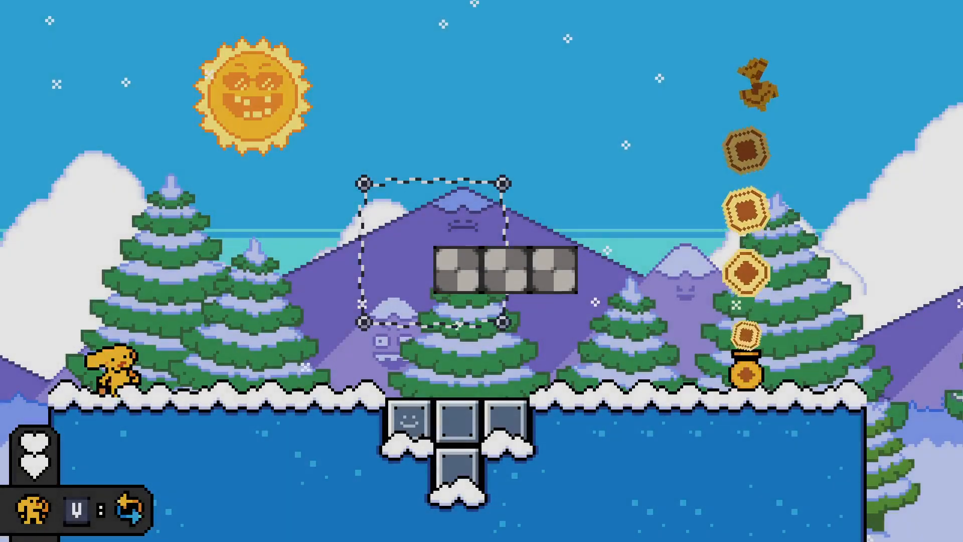
{"action": "key", "text": "Right"}
{"action": "key", "text": "space"}
{"action": "key", "text": "Right"}
{"action": "key", "text": "space"}
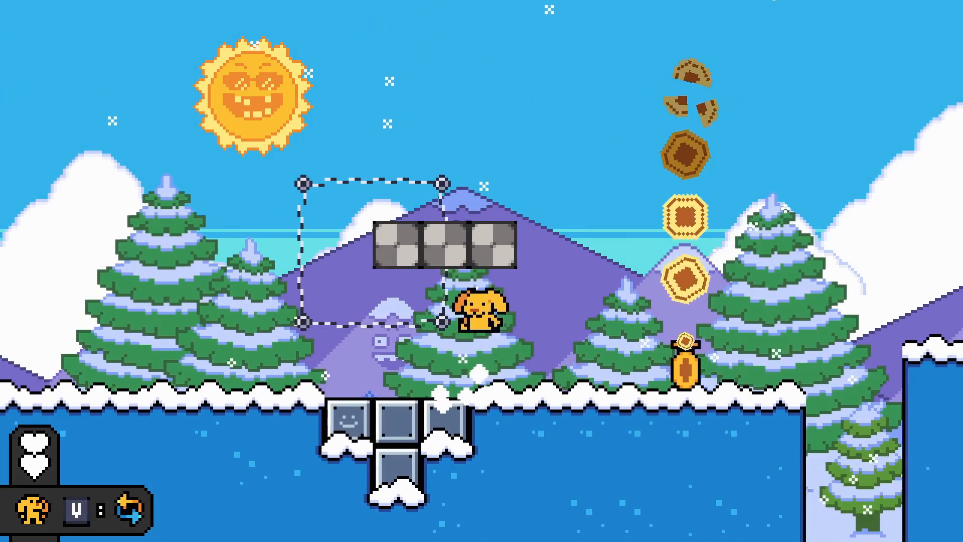
{"action": "key", "text": "Left"}
{"action": "key", "text": "space"}
{"action": "key", "text": "Right"}
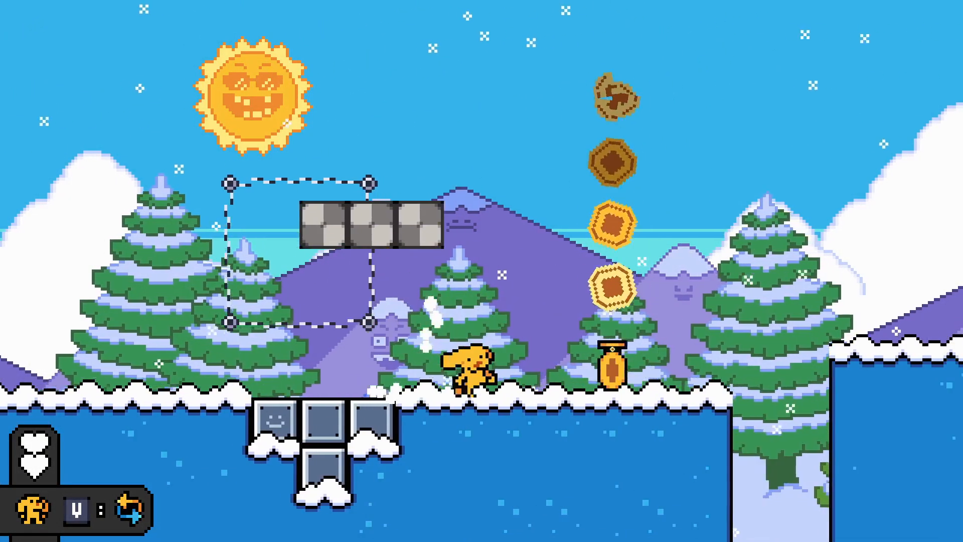
Run past the coins, jump across the gap, and finish the level at the blue heart
{"action": "key", "text": "Right"}
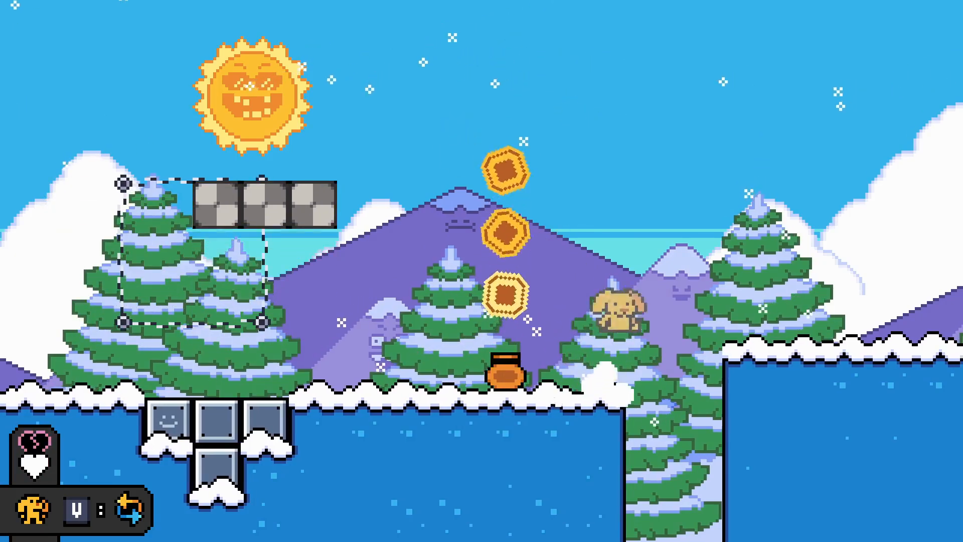
{"action": "key", "text": "space"}
{"action": "key", "text": "Right"}
{"action": "key", "text": "space"}
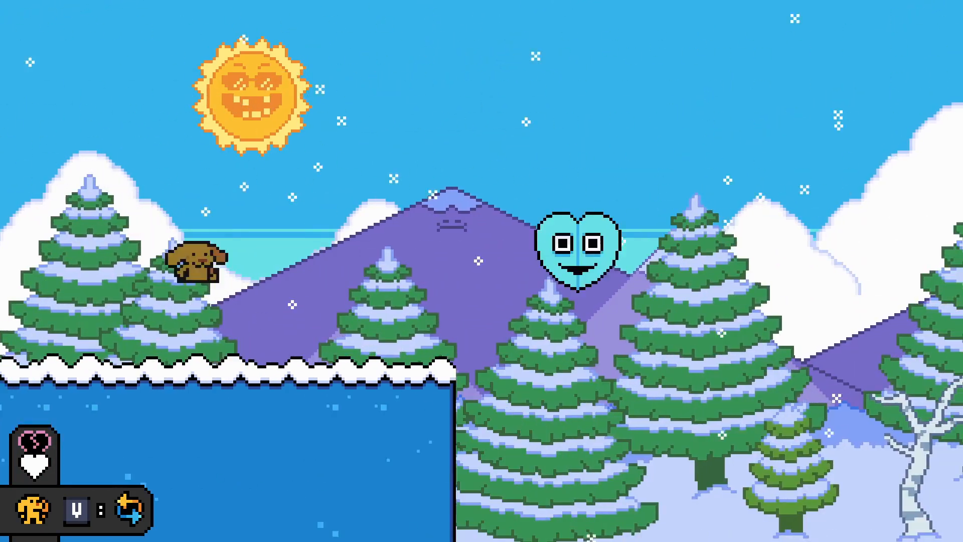
{"action": "key", "text": "Right"}
{"action": "key", "text": "space"}
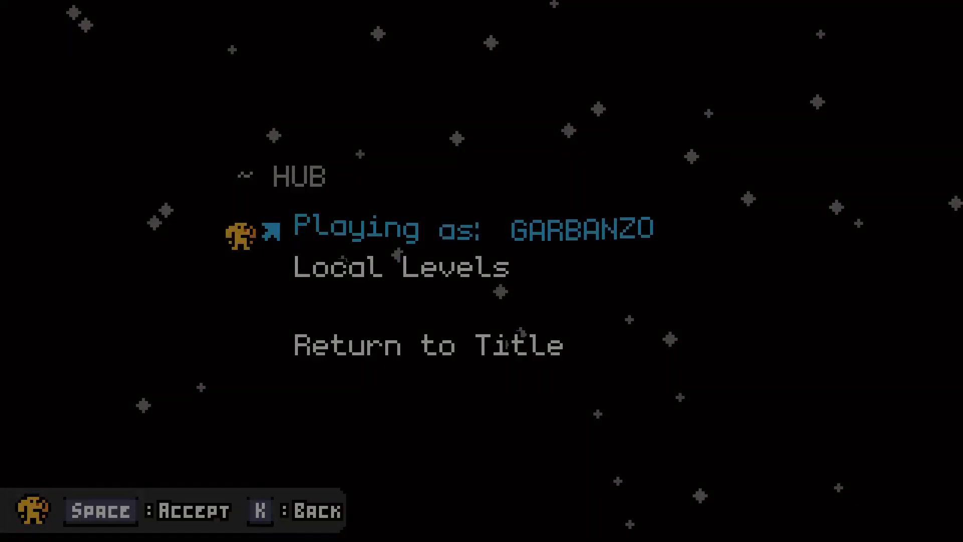
Exit the game's full screen, minimize OBS, and browse File Explorer to the garbanzoquest\Custom\Levels folder
{"action": "key", "text": "F11"}
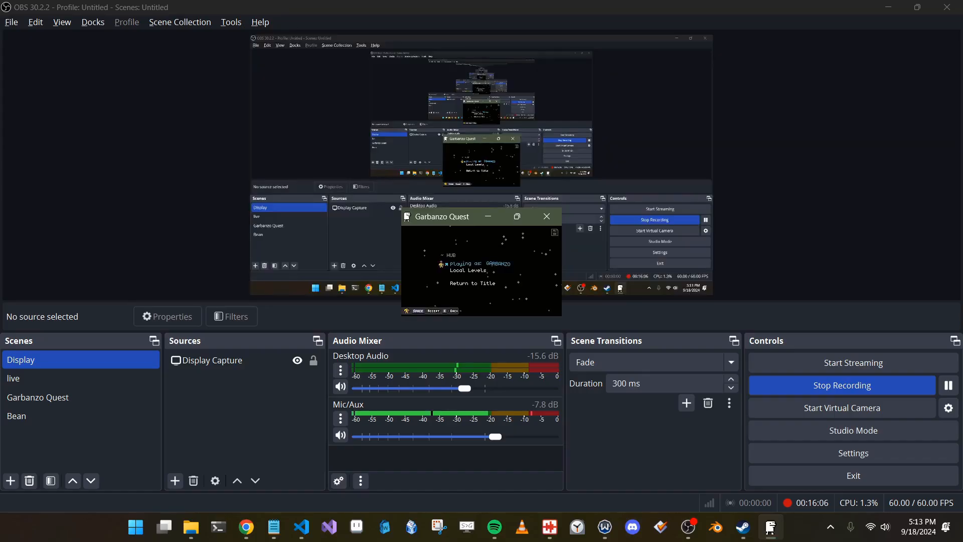
{"action": "left_click", "coordinate": [888, 9]}
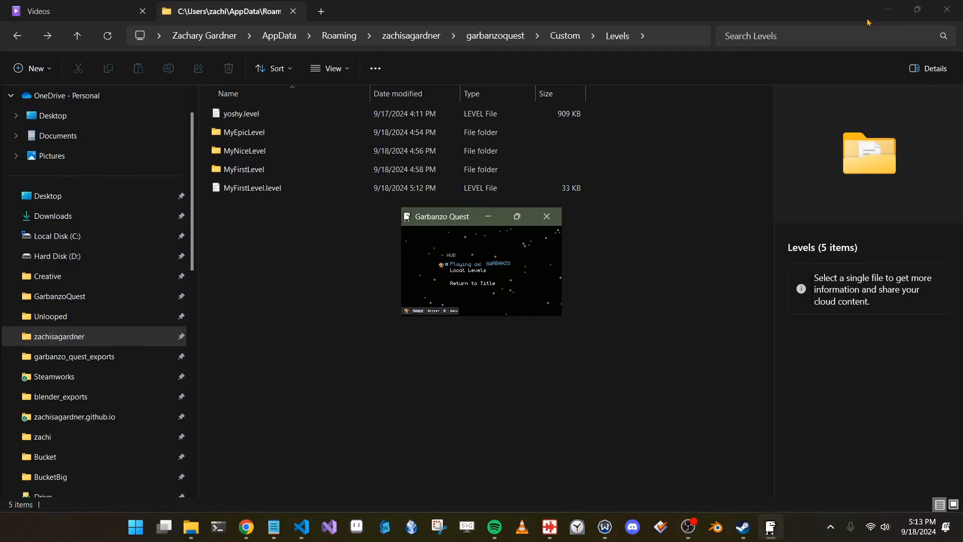
{"action": "left_click", "coordinate": [281, 309]}
{"action": "left_click", "coordinate": [665, 42]}
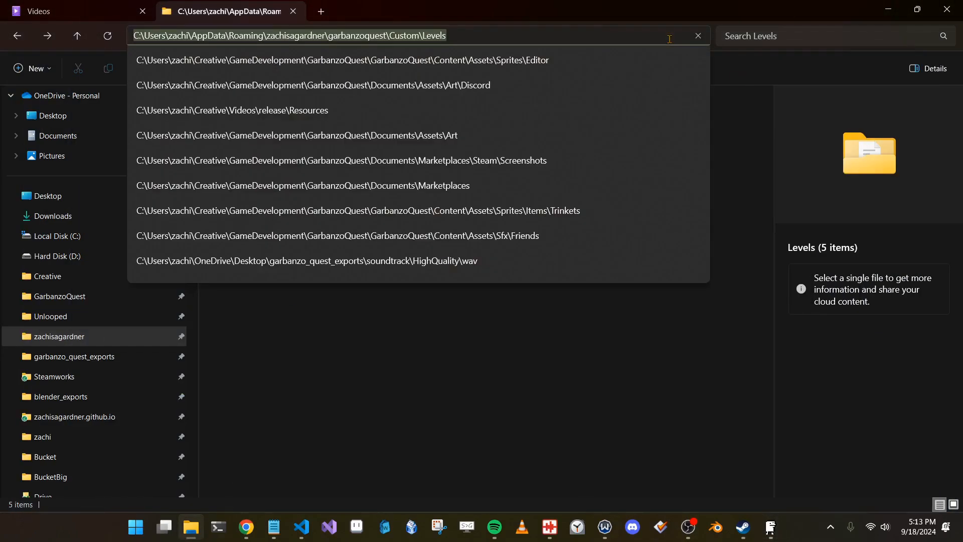
{"action": "left_click", "coordinate": [598, 327]}
{"action": "left_click", "coordinate": [431, 36]}
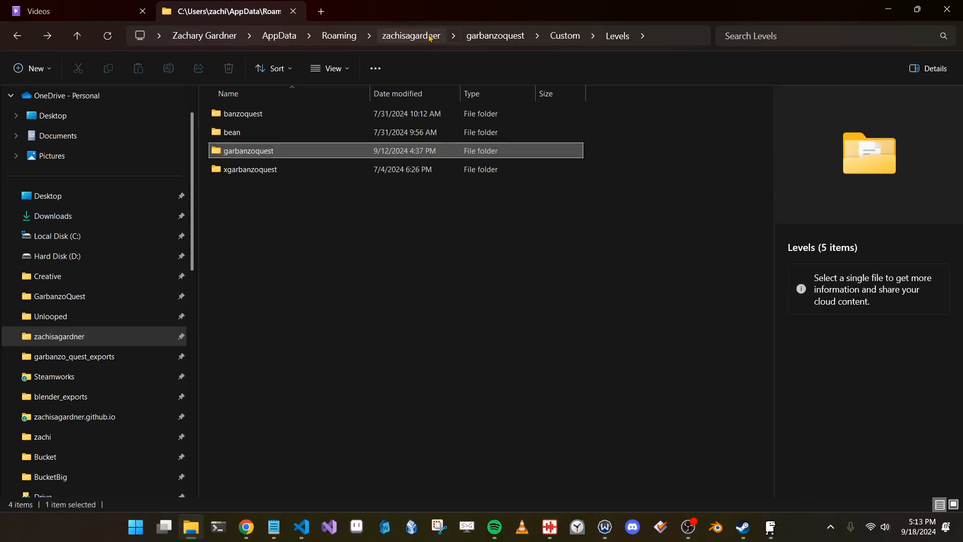
{"action": "double_click", "coordinate": [252, 152]}
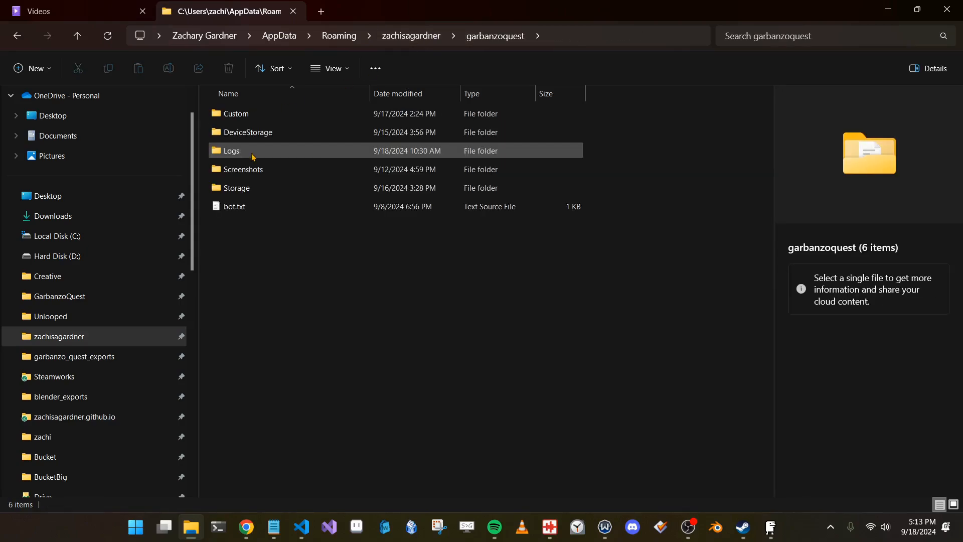
{"action": "double_click", "coordinate": [255, 121]}
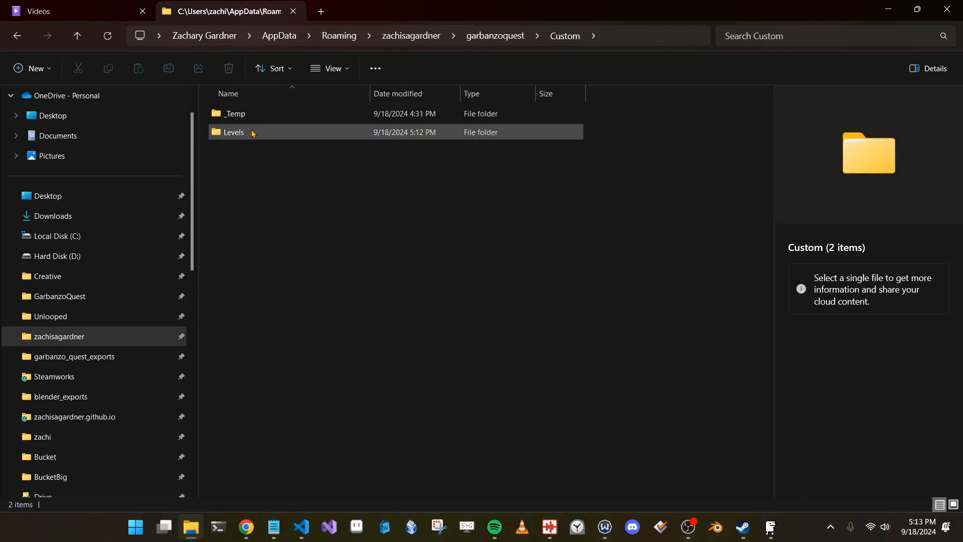
{"action": "double_click", "coordinate": [252, 132]}
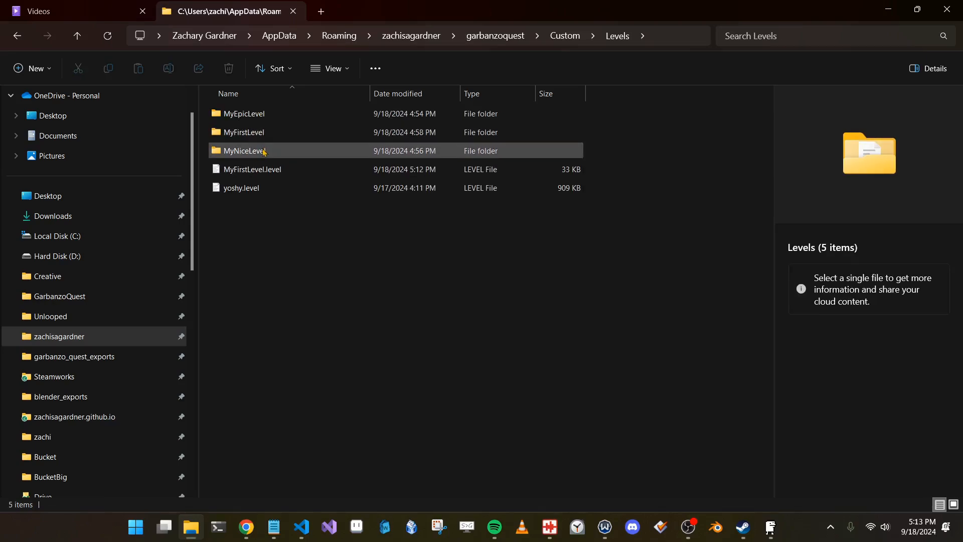
Delete the MyNiceLevel and MyEpicLevel folders and the yoshy.level file from the Levels folder
{"action": "left_click", "coordinate": [264, 151]}
{"action": "left_click", "coordinate": [251, 113], "text": "ctrl"}
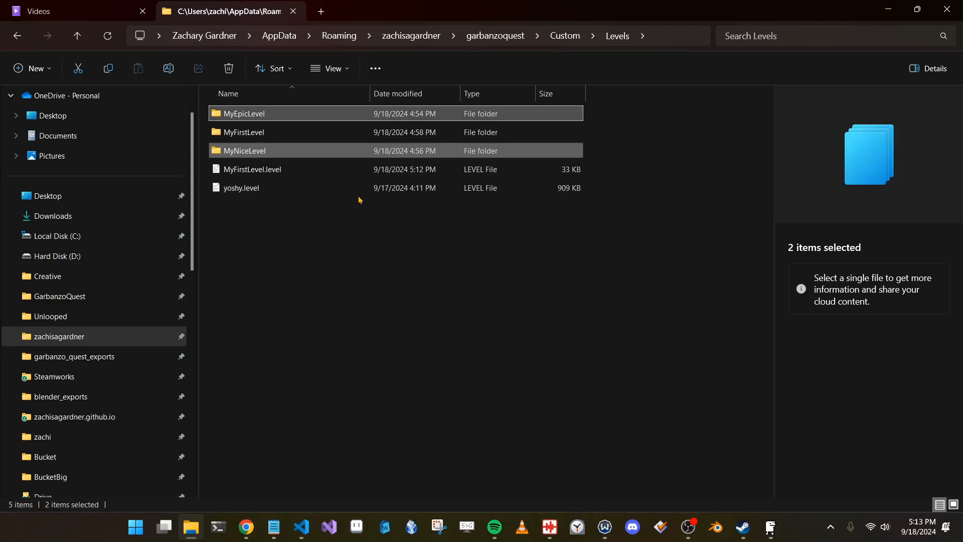
{"action": "key", "text": "Delete"}
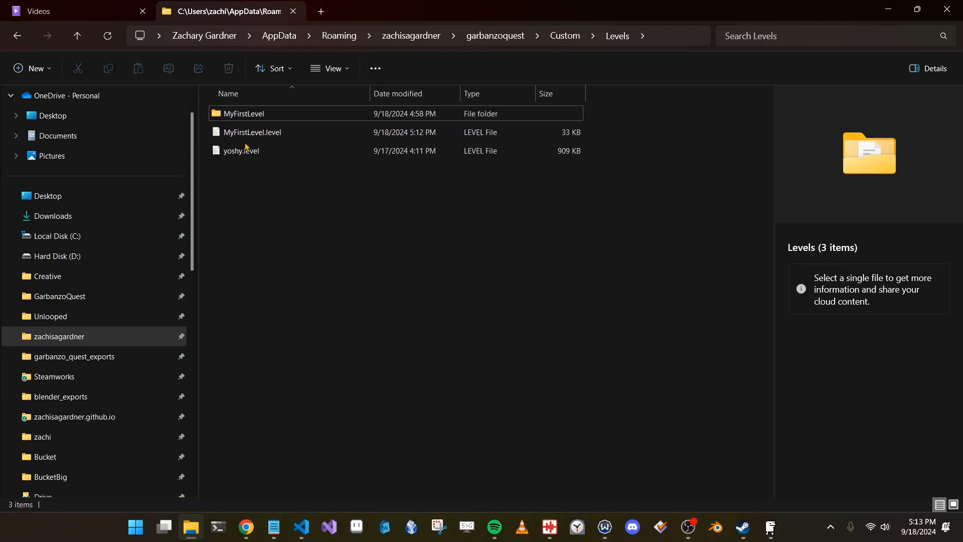
{"action": "left_click", "coordinate": [246, 152]}
{"action": "key", "text": "Delete"}
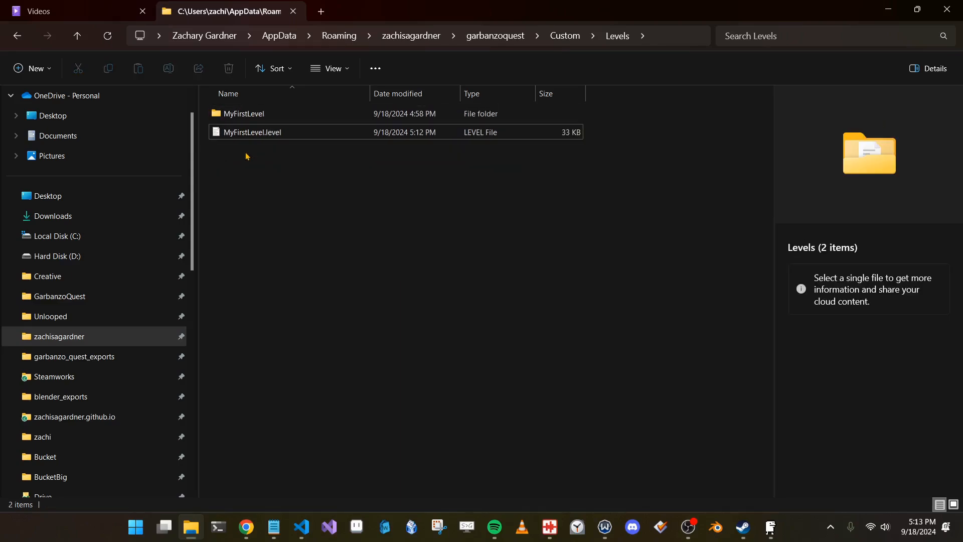
Examine the contents of the MyFirstLevel folder and its Tilemaps subfolder, and return to the Levels folder
{"action": "double_click", "coordinate": [242, 113]}
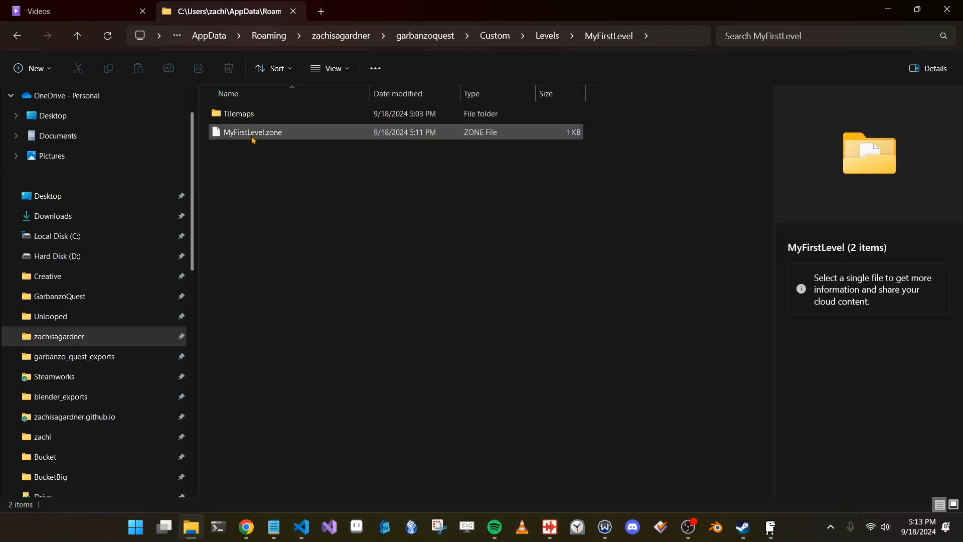
{"action": "double_click", "coordinate": [246, 116]}
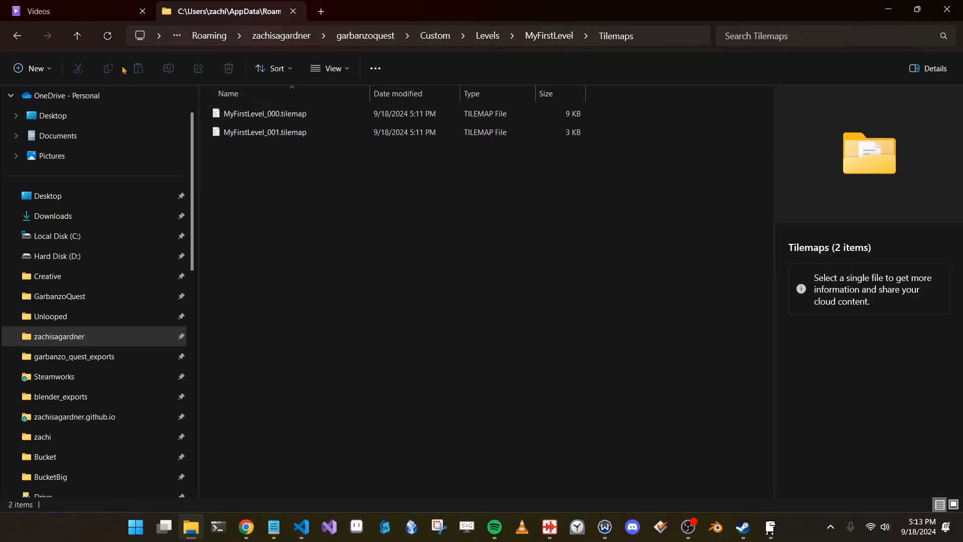
{"action": "left_click", "coordinate": [20, 37]}
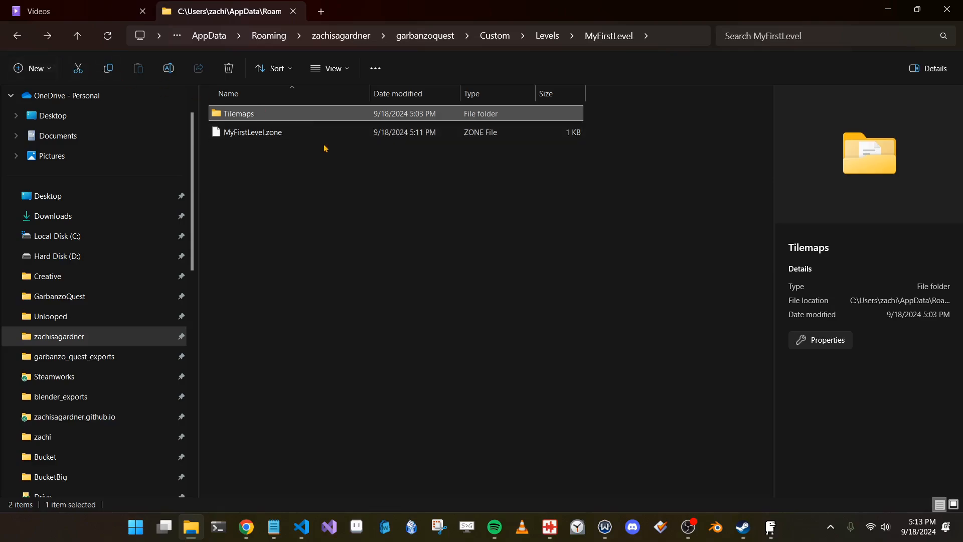
{"action": "left_click", "coordinate": [269, 136]}
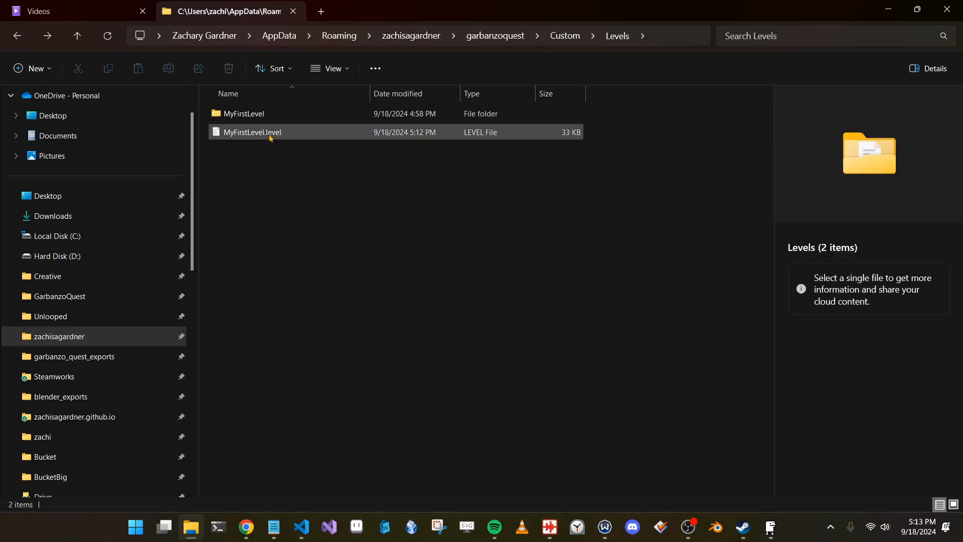
Open MyFirstLevel.level in VS Code, format the document, and look through its JSON down to the CoverPhoto data
{"action": "left_click", "coordinate": [269, 135]}
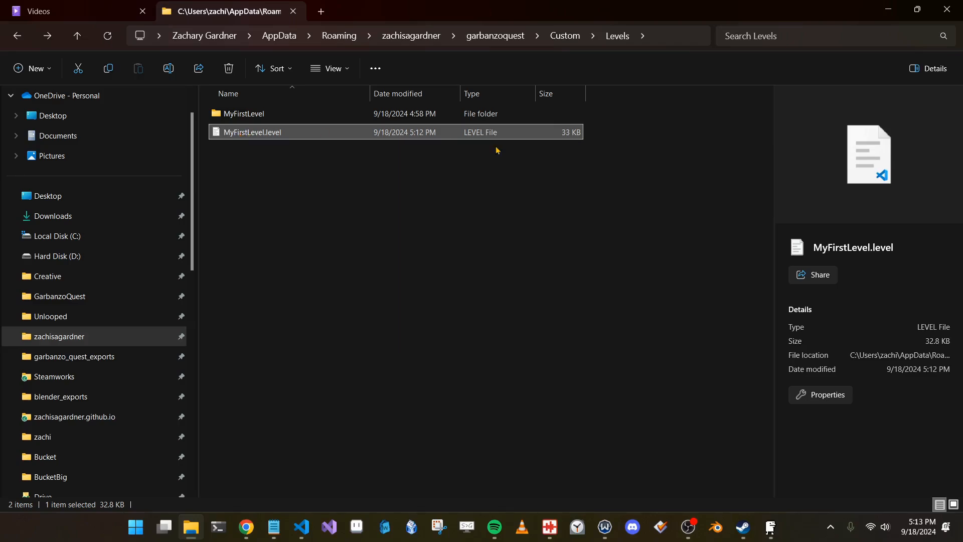
{"action": "key", "text": "Return"}
{"action": "key", "text": "shift+alt+f"}
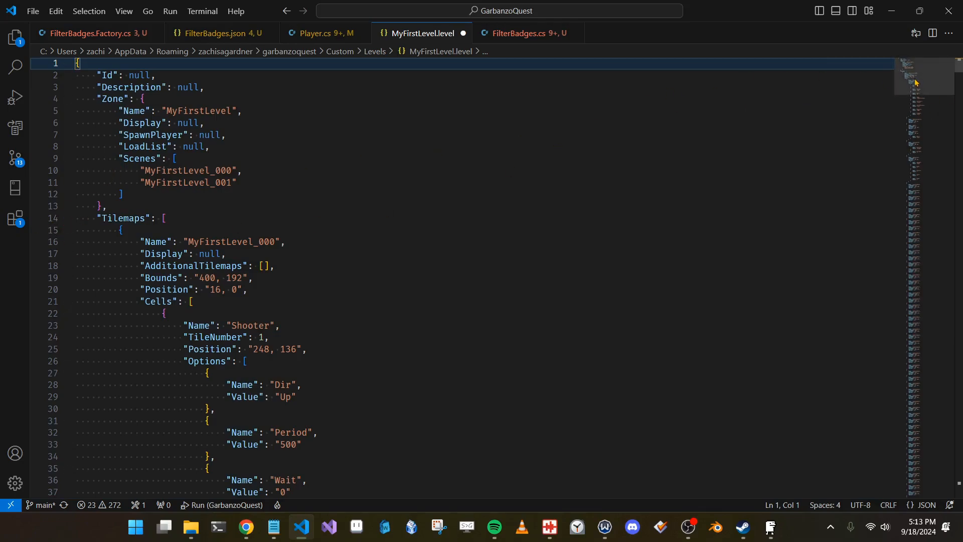
{"action": "left_click_drag", "start_coordinate": [916, 83], "coordinate": [954, 406]}
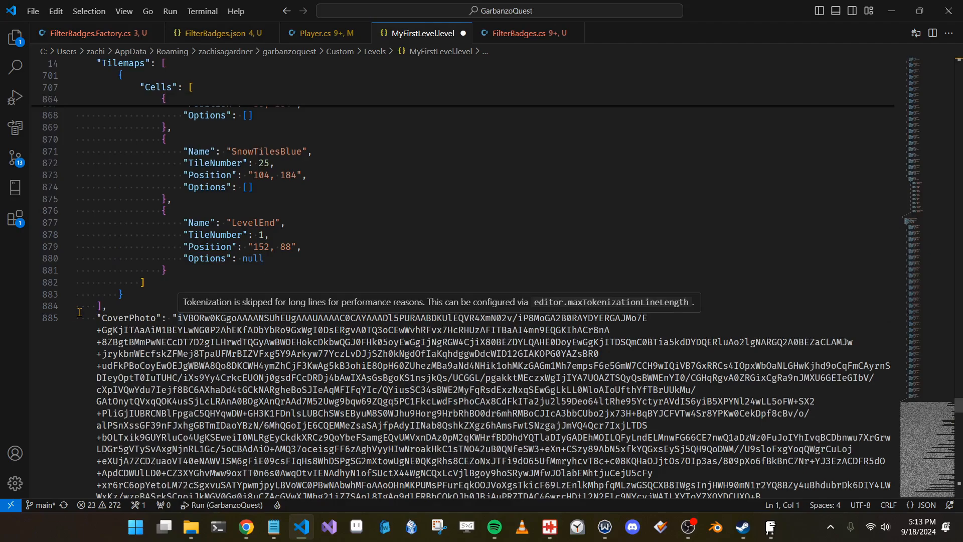
{"action": "left_click_drag", "start_coordinate": [937, 338], "coordinate": [782, 113]}
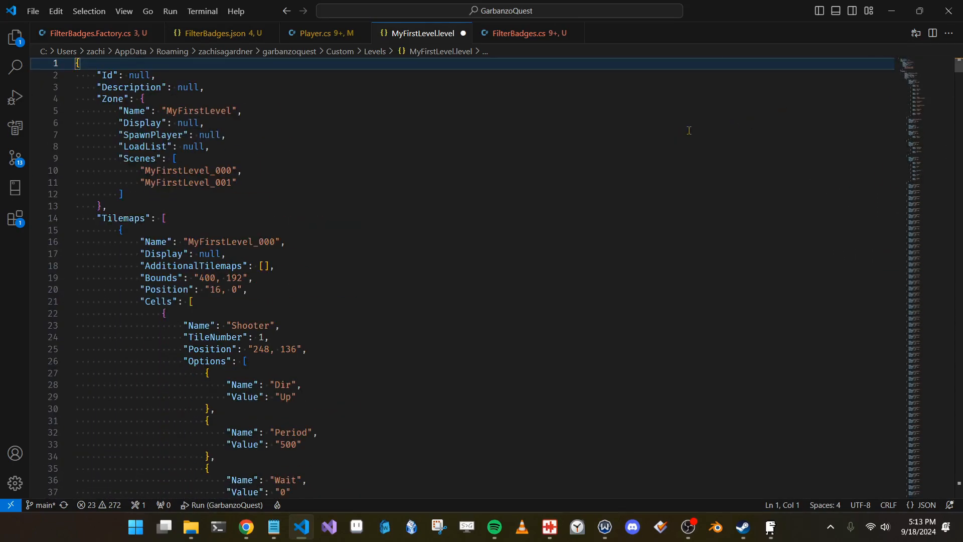
Minimize VS Code, switch back to Garbanzo Quest, enlarge its window, and highlight Local Levels in the hub menu
{"action": "left_click", "coordinate": [891, 10]}
{"action": "left_click", "coordinate": [768, 524]}
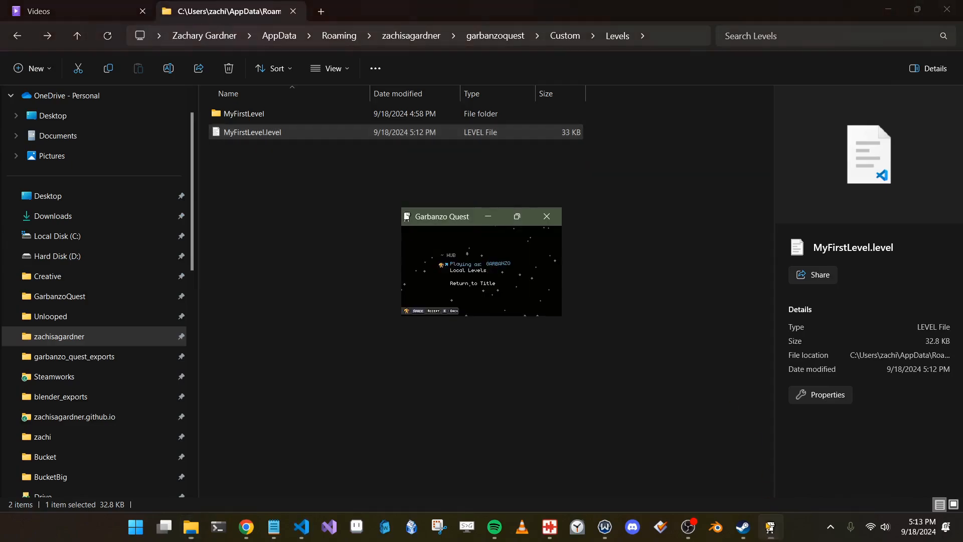
{"action": "left_click", "coordinate": [518, 217]}
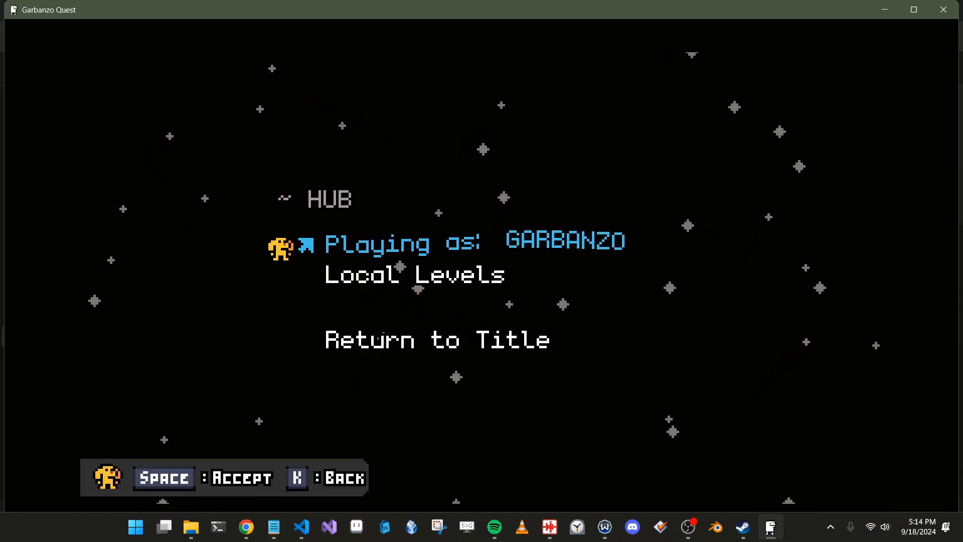
{"action": "key", "text": "Down"}
{"action": "key", "text": "Up"}
{"action": "key", "text": "Down"}
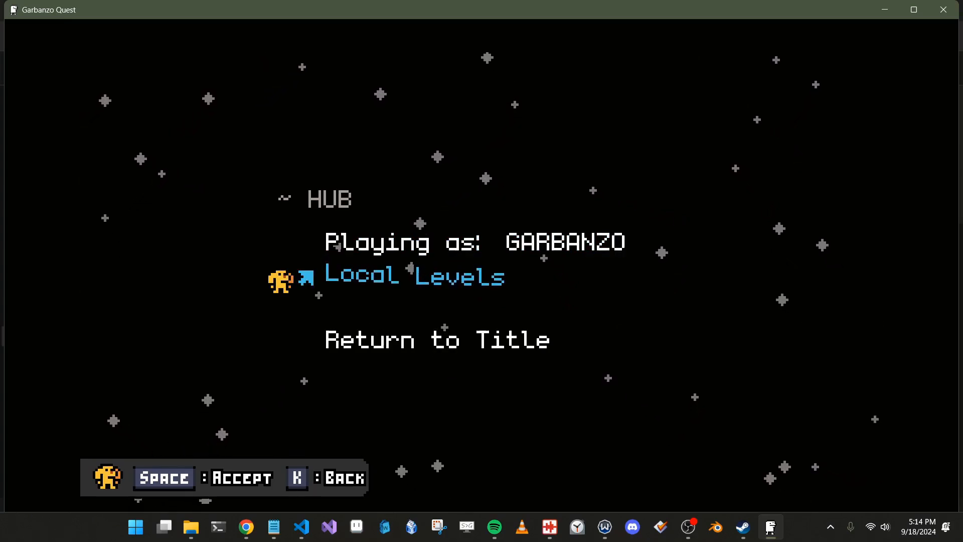